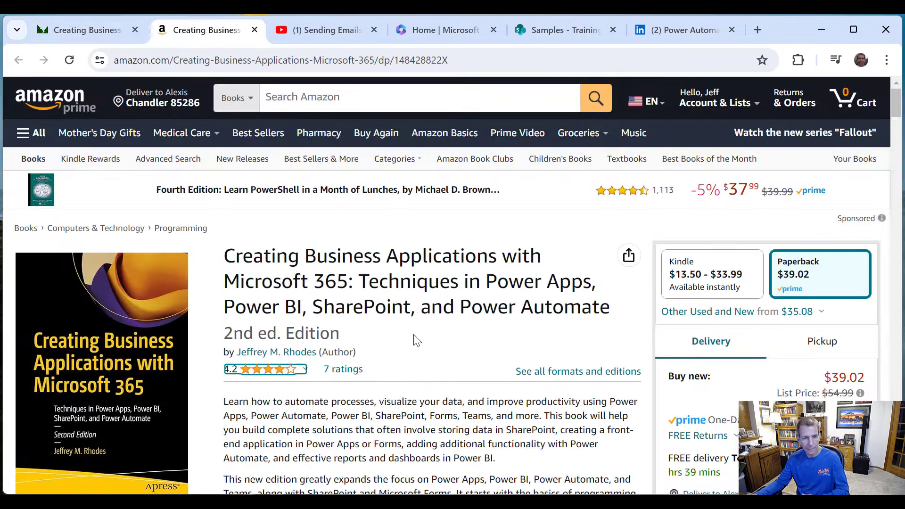
Step: Look through the book's Amazon page down to its product details and bring up the YouTube video on sending emails from Excel
{"action": "scroll", "coordinate": [418, 337], "scroll_direction": "down", "scroll_amount": 15}
{"action": "scroll", "coordinate": [420, 336], "scroll_direction": "down", "scroll_amount": 15}
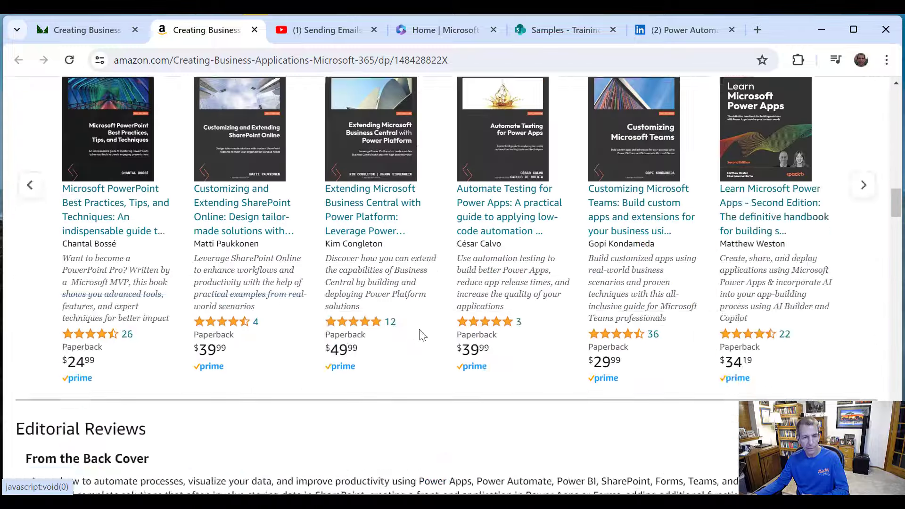
{"action": "scroll", "coordinate": [424, 328], "scroll_direction": "down", "scroll_amount": 4}
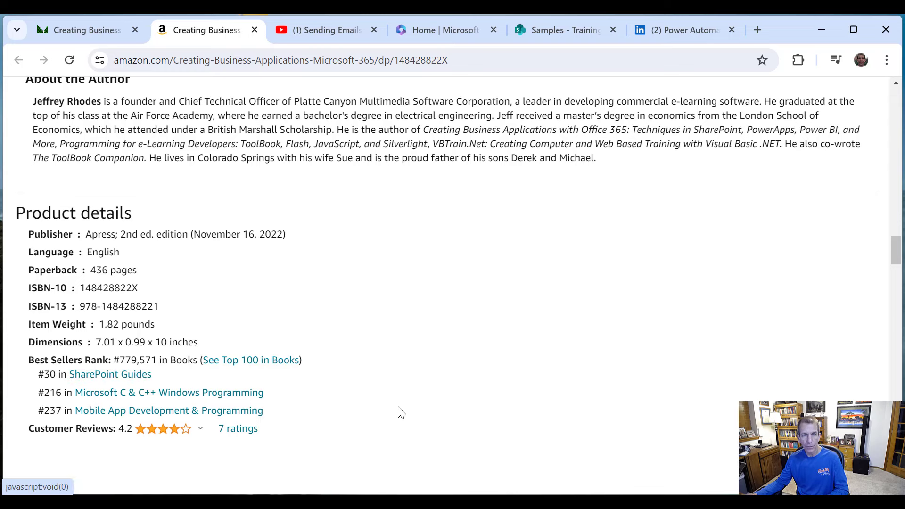
{"action": "left_click", "coordinate": [324, 32]}
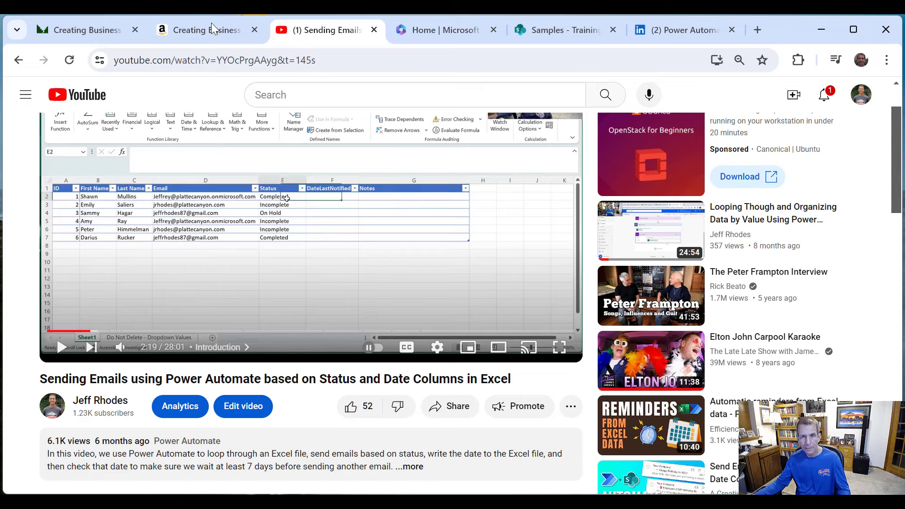
Step: Bring up the TrainingStatus list in SharePoint and review its columns from Course Title through Notes
{"action": "left_click", "coordinate": [566, 38]}
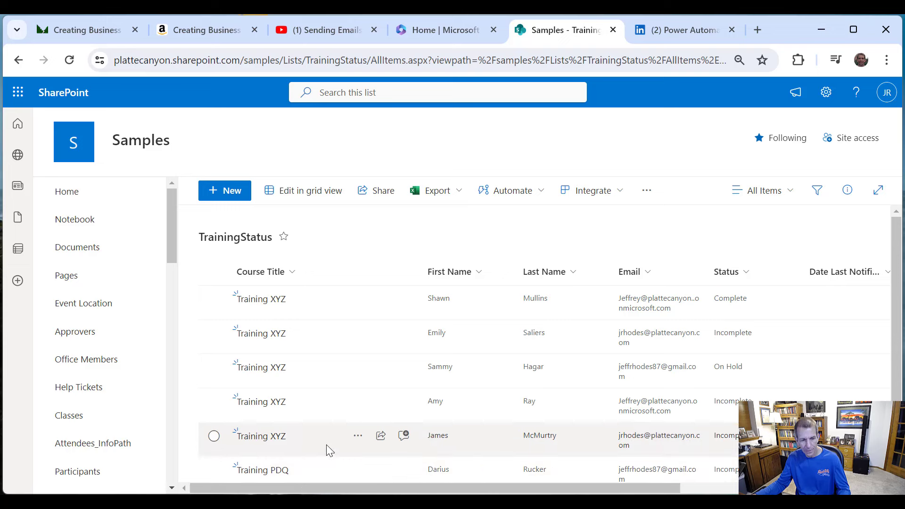
{"action": "scroll", "coordinate": [328, 448], "scroll_direction": "down", "scroll_amount": 1}
{"action": "scroll", "coordinate": [329, 450], "scroll_direction": "up", "scroll_amount": 1}
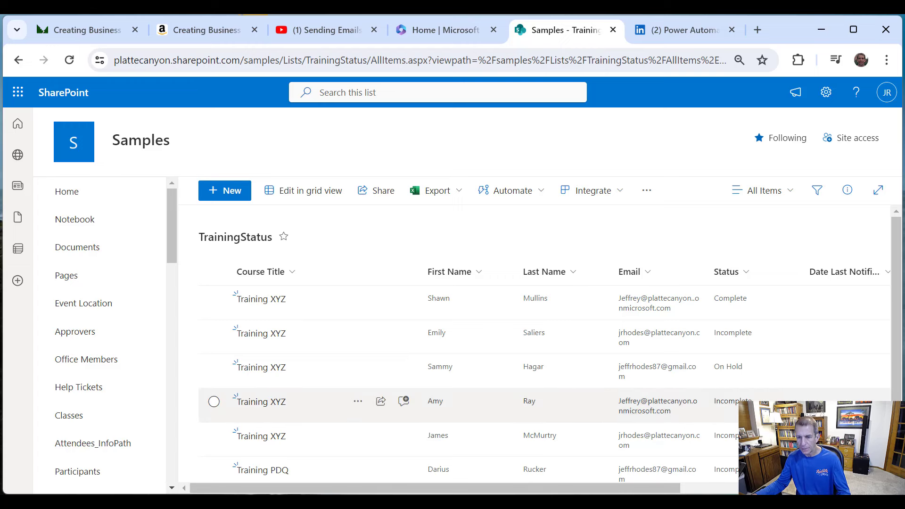
{"action": "left_click_drag", "start_coordinate": [471, 489], "coordinate": [566, 489]}
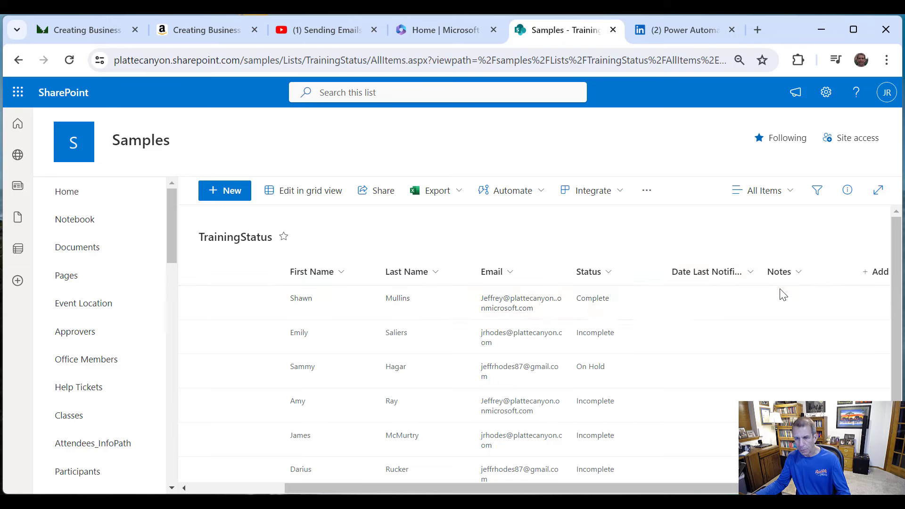
{"action": "mouse_move", "coordinate": [794, 311]}
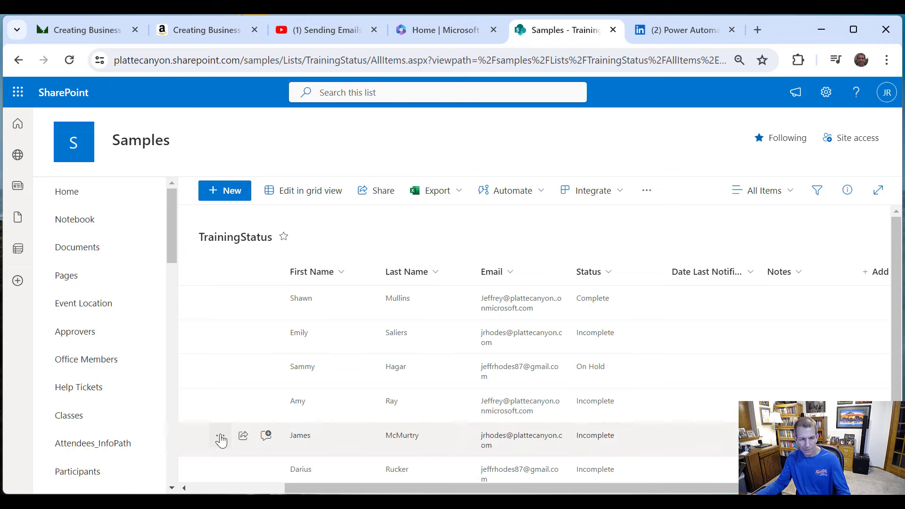
Step: Clear the Notes field of the fifth item in the TrainingStatus list and save the item
{"action": "left_click", "coordinate": [221, 441]}
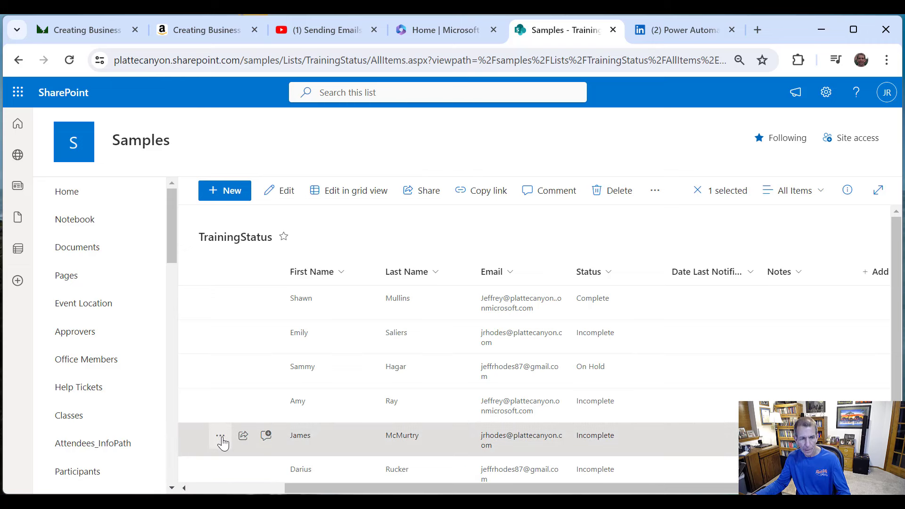
{"action": "left_click", "coordinate": [251, 202]}
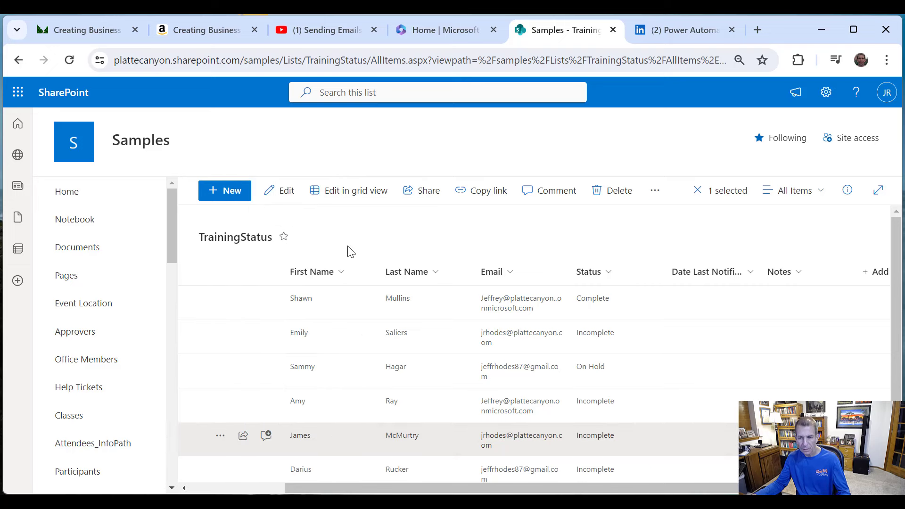
{"action": "scroll", "coordinate": [562, 391], "scroll_direction": "down", "scroll_amount": 2}
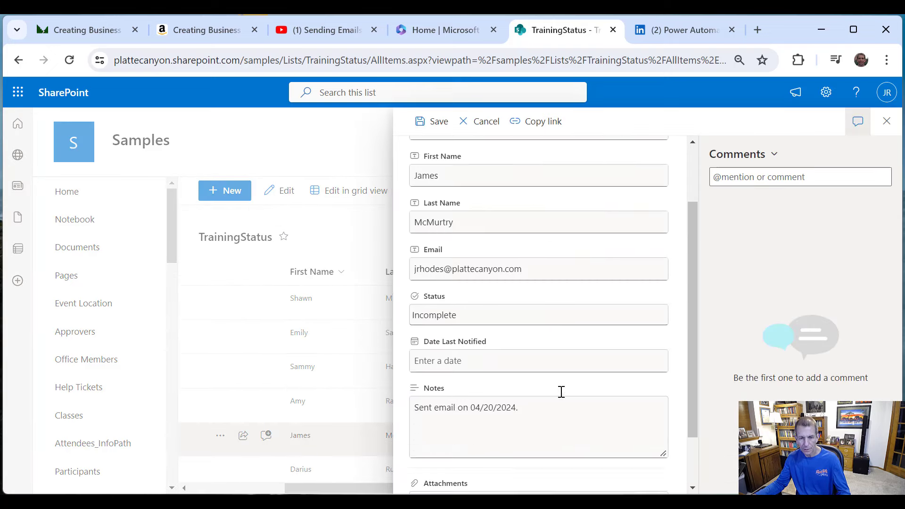
{"action": "scroll", "coordinate": [562, 392], "scroll_direction": "down", "scroll_amount": 1}
{"action": "left_click_drag", "start_coordinate": [536, 339], "coordinate": [335, 333]}
{"action": "key", "text": "BackSpace"}
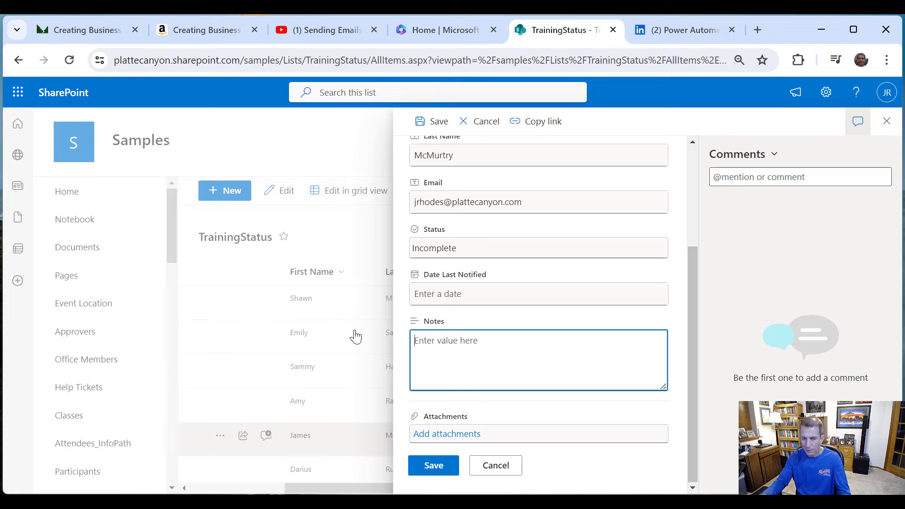
{"action": "left_click", "coordinate": [434, 467]}
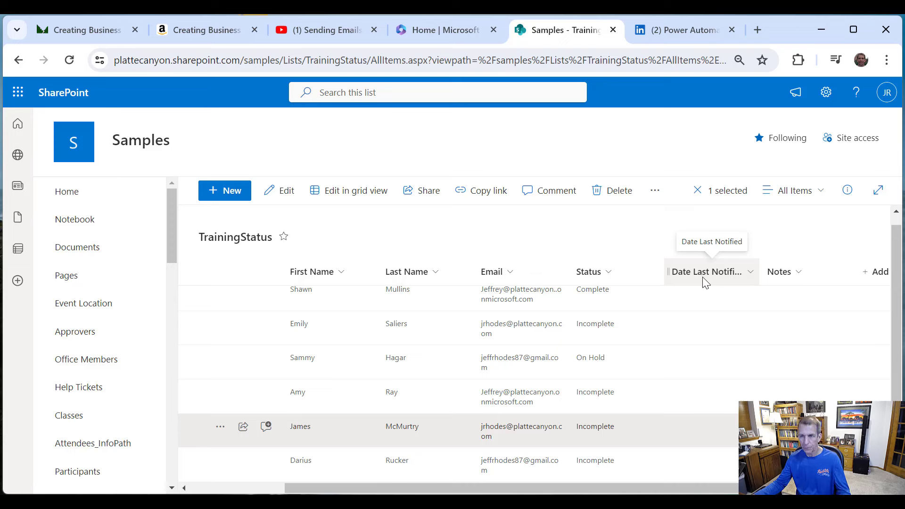
Step: Open the settings of the TrainingStatus list and review the type of each column
{"action": "left_click", "coordinate": [826, 93]}
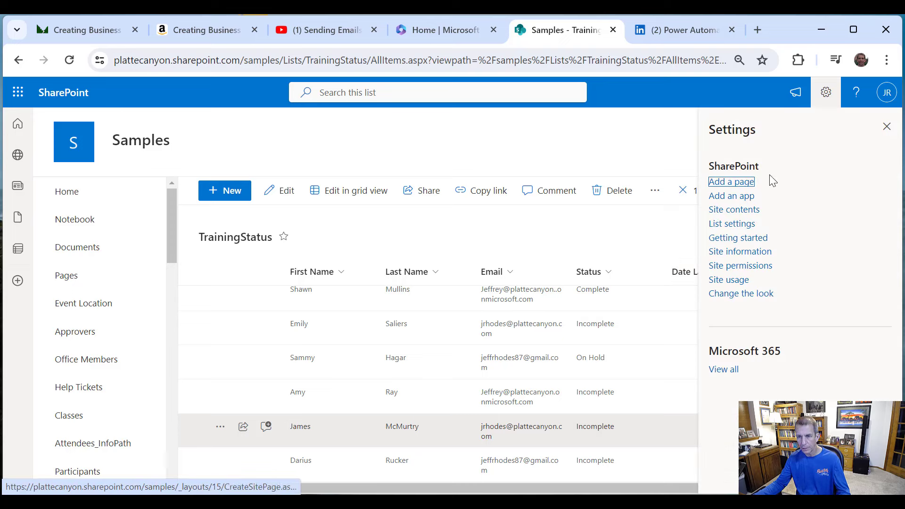
{"action": "left_click", "coordinate": [741, 225]}
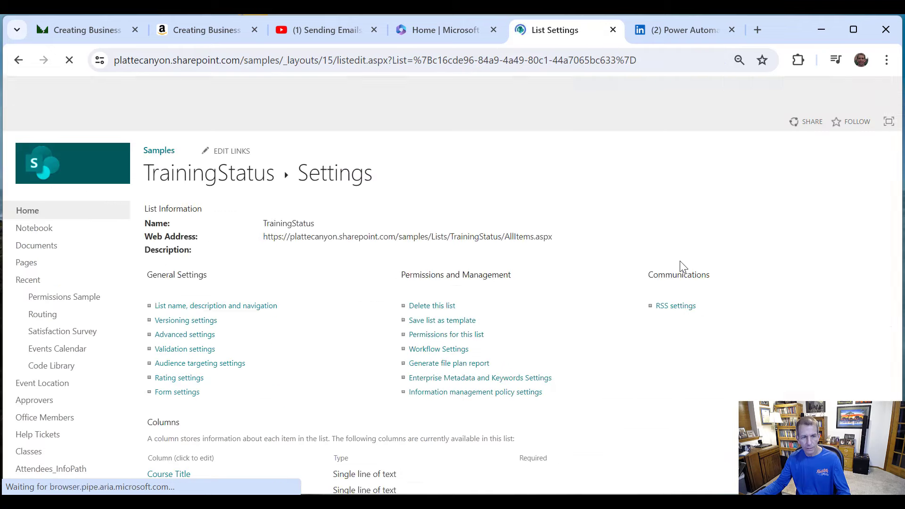
{"action": "scroll", "coordinate": [648, 298], "scroll_direction": "down", "scroll_amount": 3}
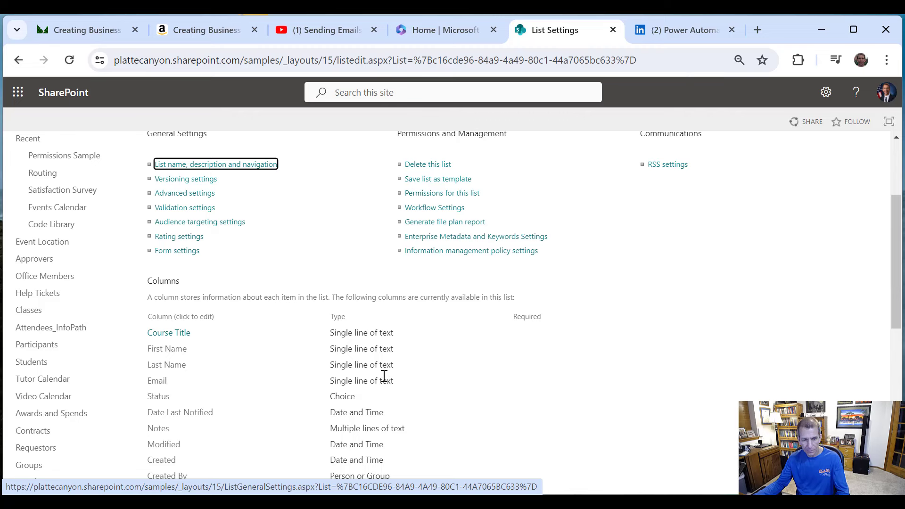
{"action": "scroll", "coordinate": [490, 388], "scroll_direction": "down", "scroll_amount": 2}
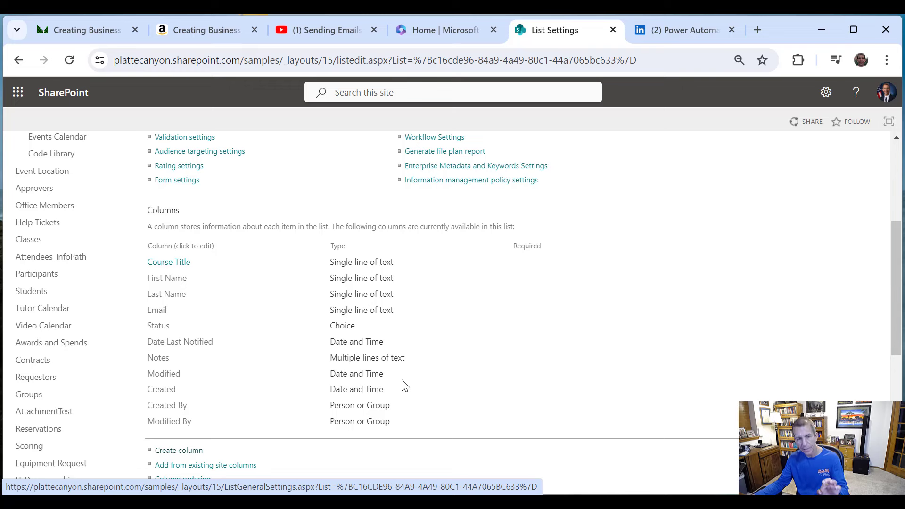
{"action": "scroll", "coordinate": [431, 402], "scroll_direction": "up", "scroll_amount": 5}
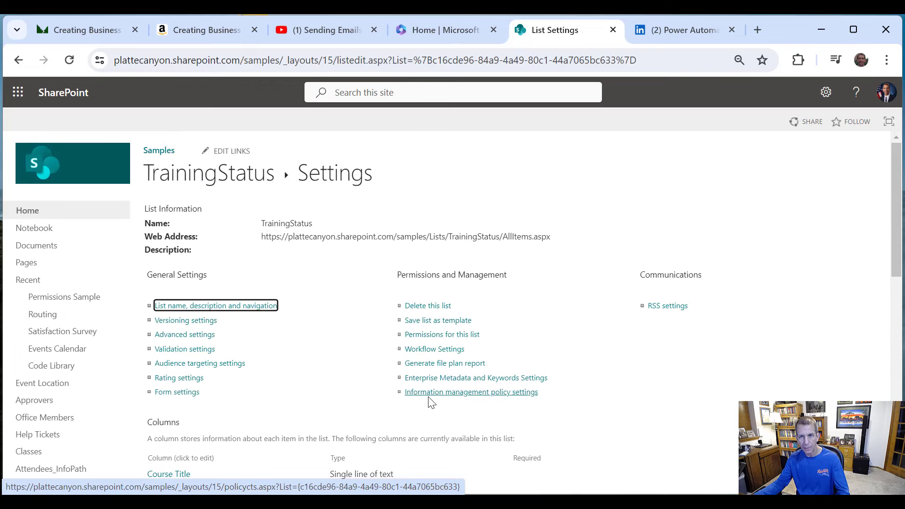
Step: Switch to Power Automate through Microsoft 365 and start building a scheduled cloud flow
{"action": "left_click", "coordinate": [429, 36]}
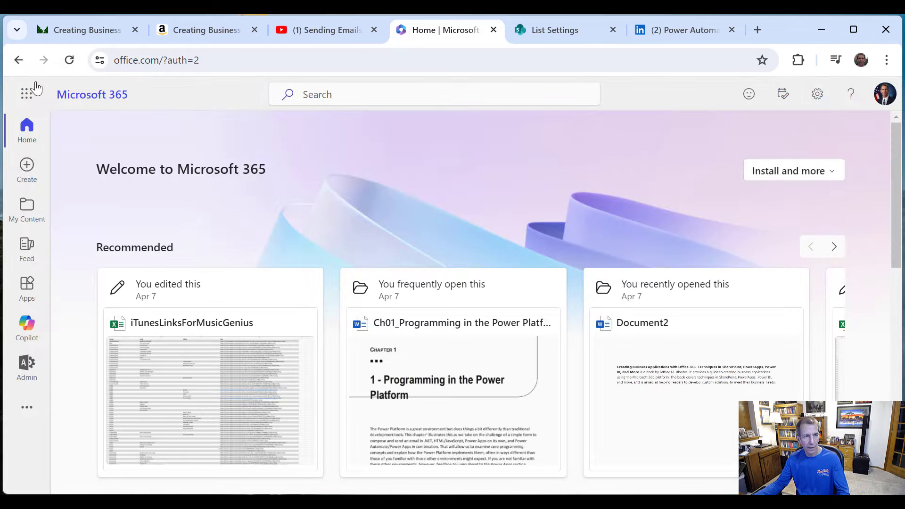
{"action": "left_click", "coordinate": [27, 93]}
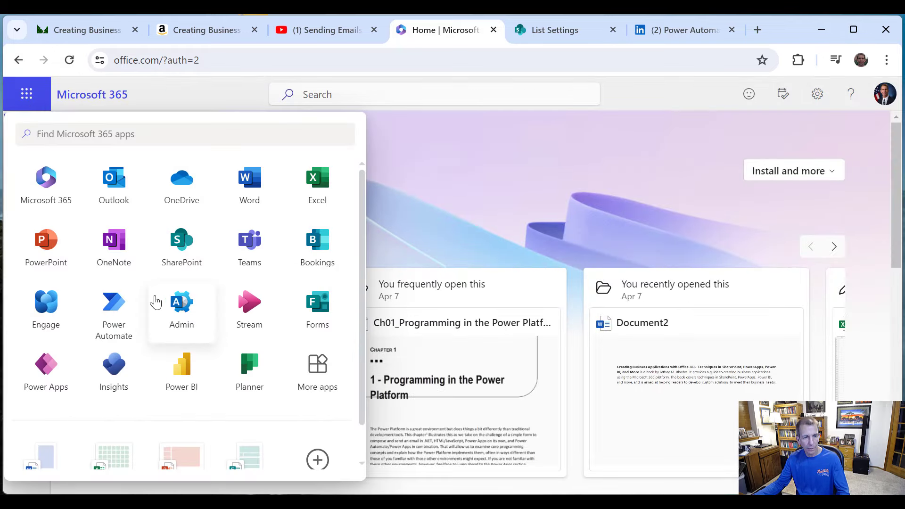
{"action": "left_click", "coordinate": [123, 317]}
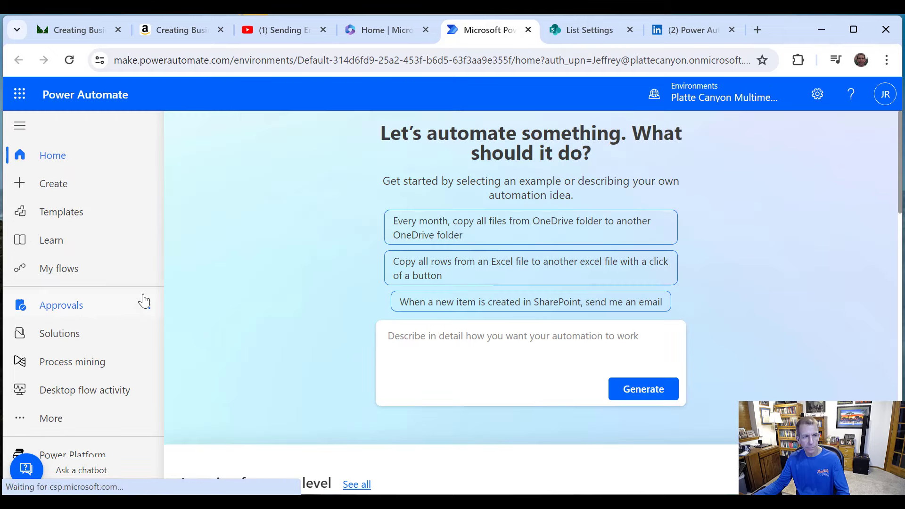
{"action": "left_click", "coordinate": [54, 185]}
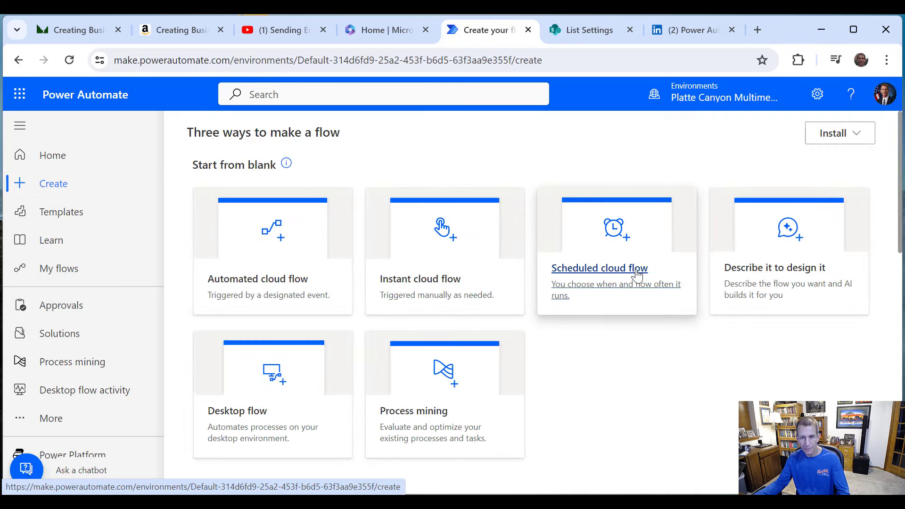
{"action": "left_click", "coordinate": [618, 276]}
Step: Name the scheduled flow Video_SendEmailsBasedOnSharePointStatus
{"action": "left_click", "coordinate": [569, 166]}
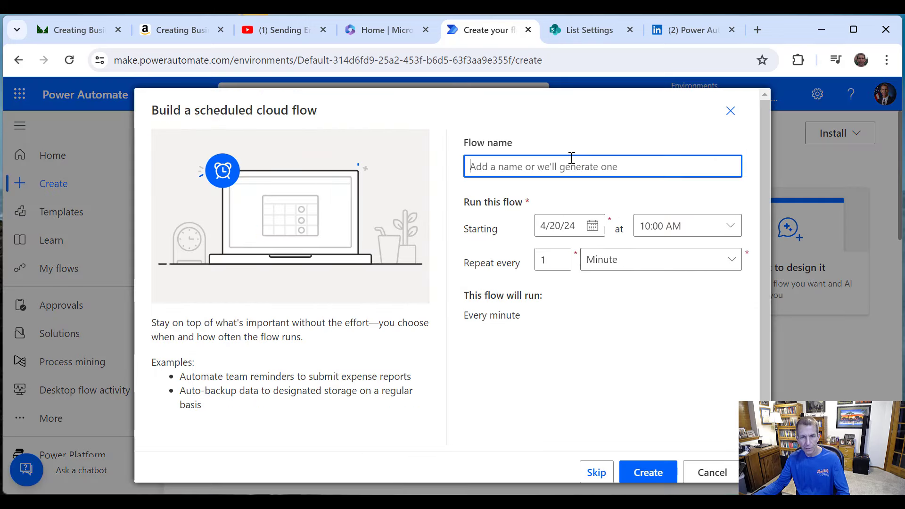
{"action": "type", "text": "V"}
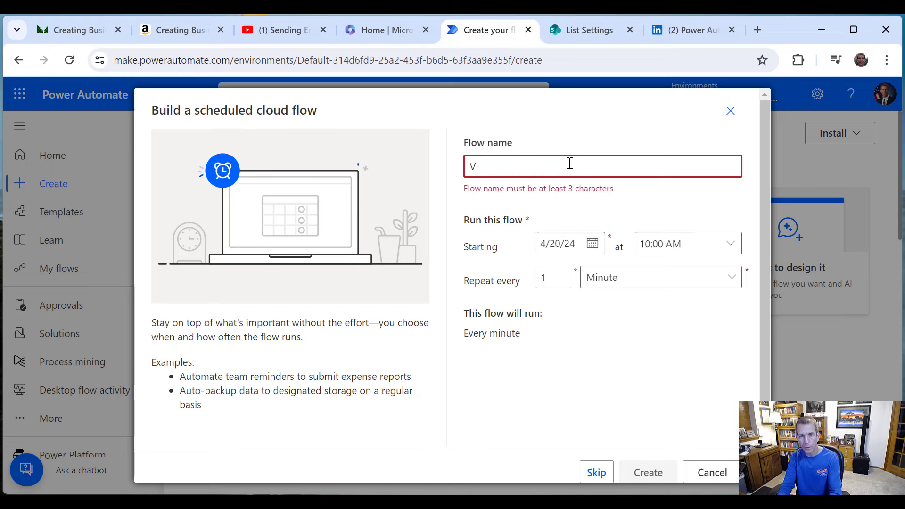
{"action": "type", "text": "ideo"}
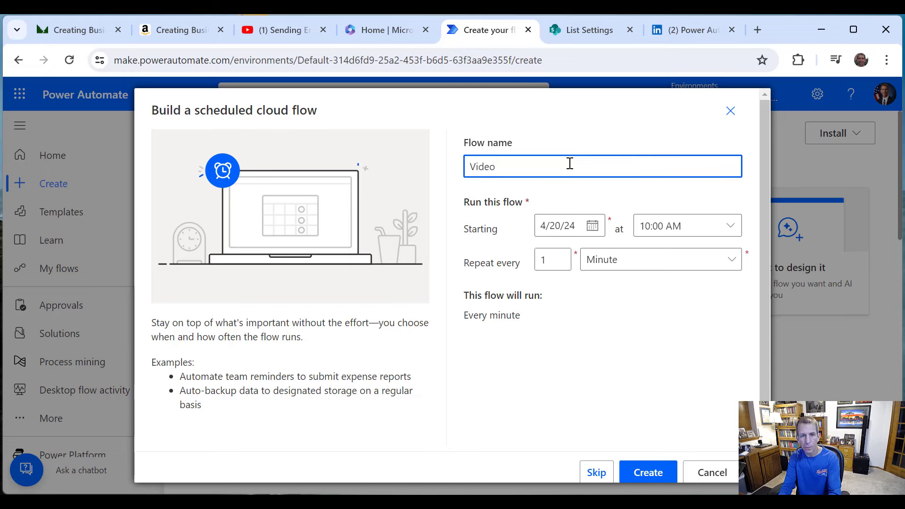
{"action": "type", "text": "_Send"}
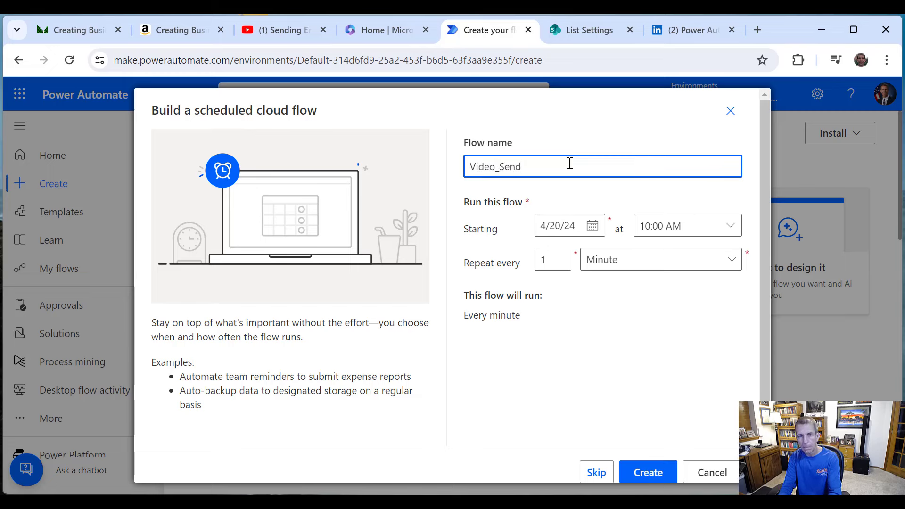
{"action": "type", "text": "EmailsBasedOnShare"}
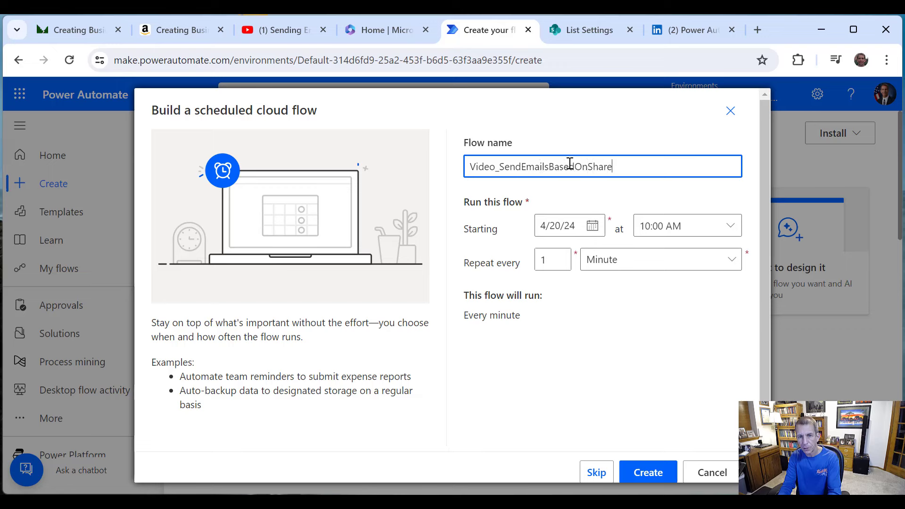
{"action": "type", "text": "PointStatus"}
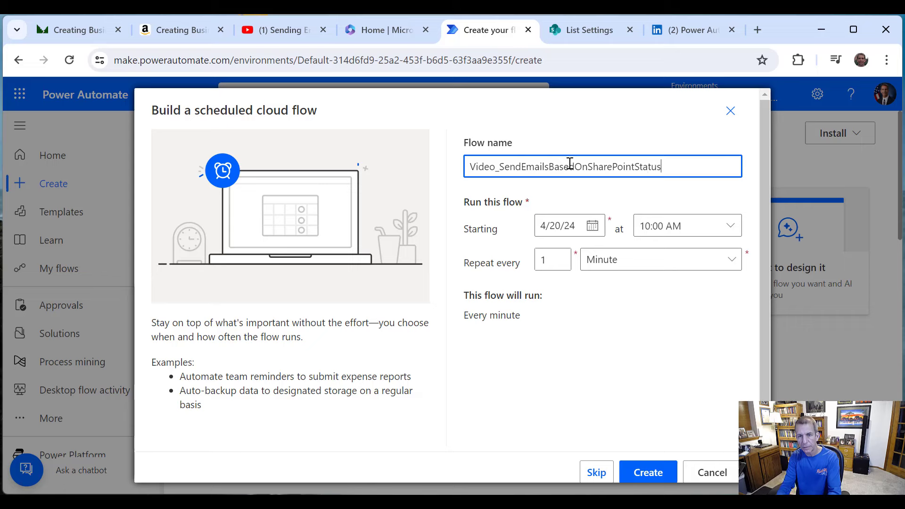
Step: Set the flow to repeat every 1 week on Monday only, and create it
{"action": "left_click", "coordinate": [645, 264]}
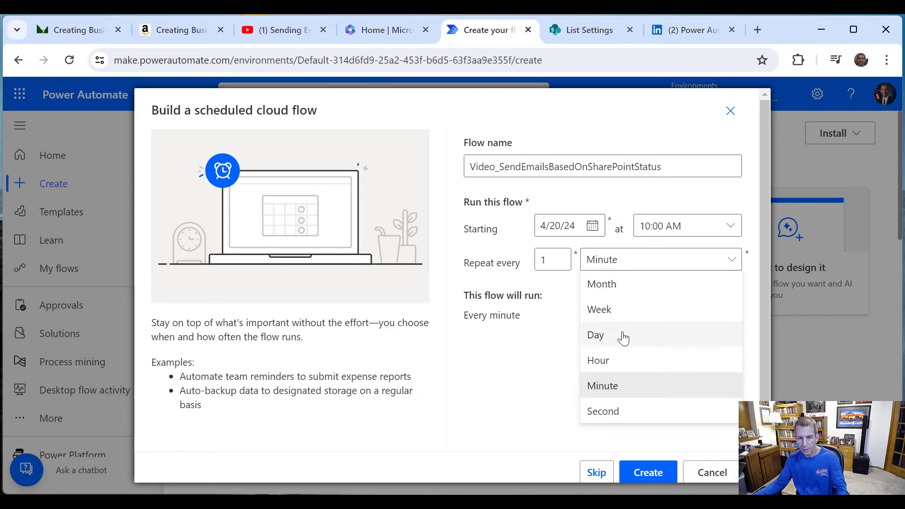
{"action": "left_click", "coordinate": [620, 315]}
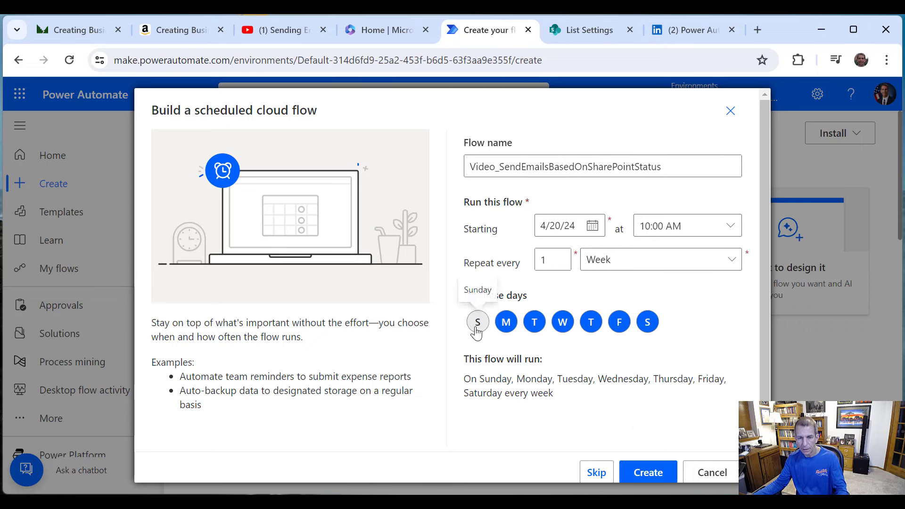
{"action": "left_click", "coordinate": [487, 324]}
{"action": "left_click", "coordinate": [534, 324]}
{"action": "left_click", "coordinate": [564, 325]}
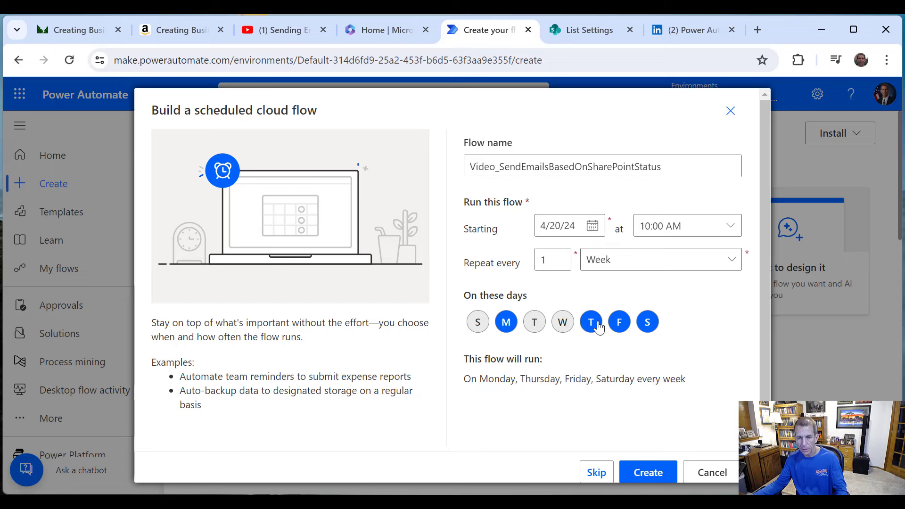
{"action": "left_click", "coordinate": [592, 326]}
{"action": "left_click", "coordinate": [619, 326]}
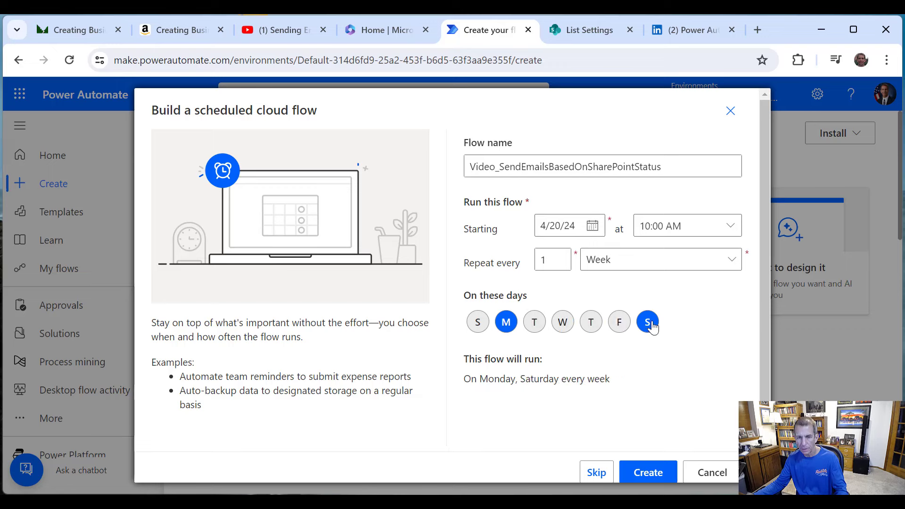
{"action": "left_click", "coordinate": [643, 326]}
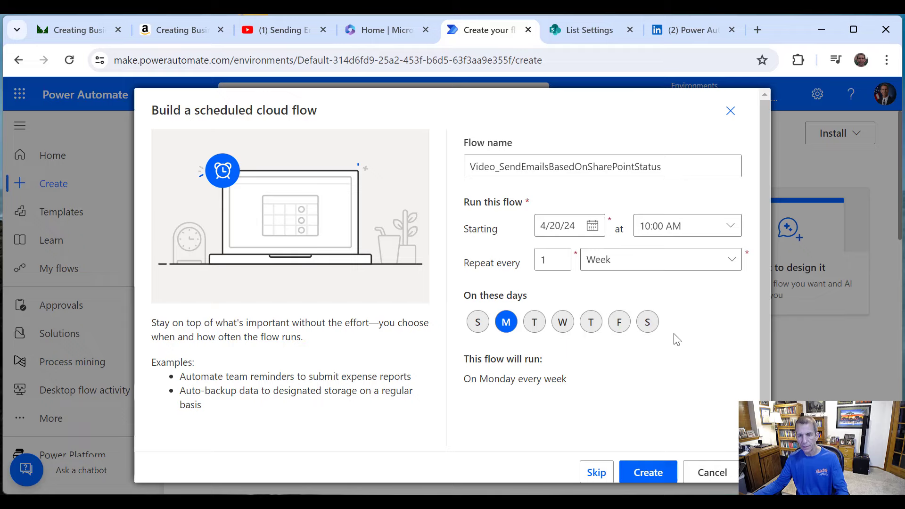
{"action": "left_click", "coordinate": [649, 474]}
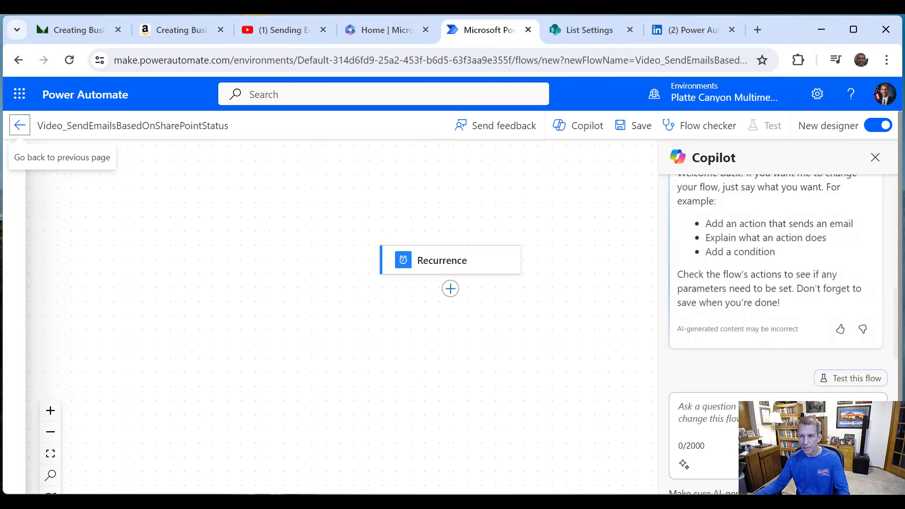
Step: Dismiss the Copilot pane and add an Initialize variable action after the Recurrence trigger
{"action": "left_click", "coordinate": [876, 158]}
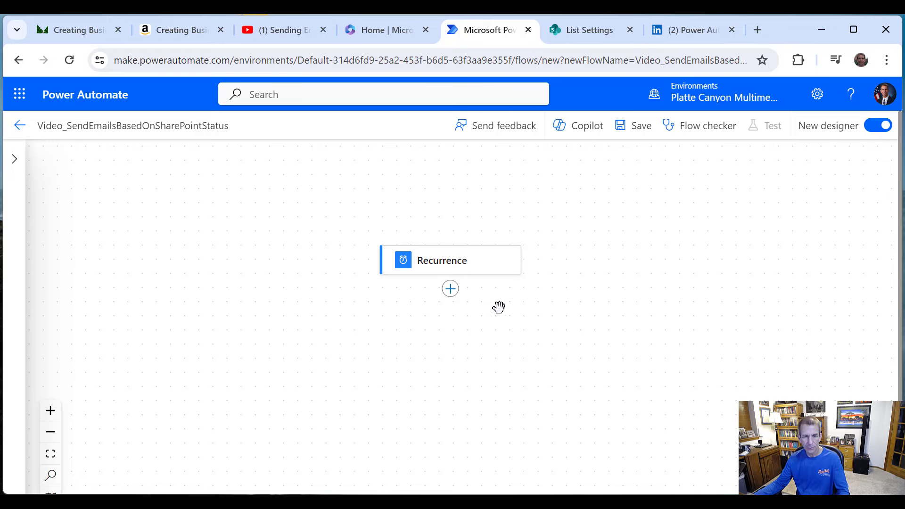
{"action": "left_click", "coordinate": [452, 291]}
{"action": "left_click", "coordinate": [507, 292]}
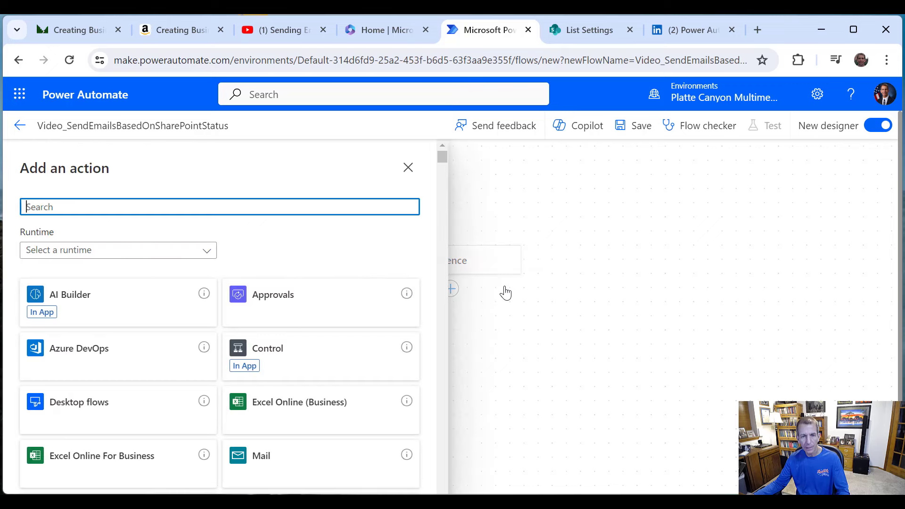
{"action": "type", "text": "variabl"}
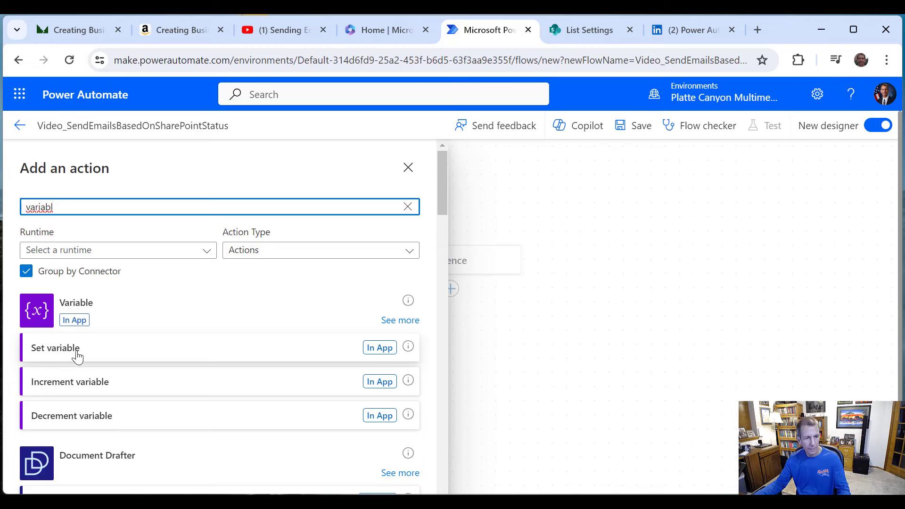
{"action": "left_click", "coordinate": [399, 323]}
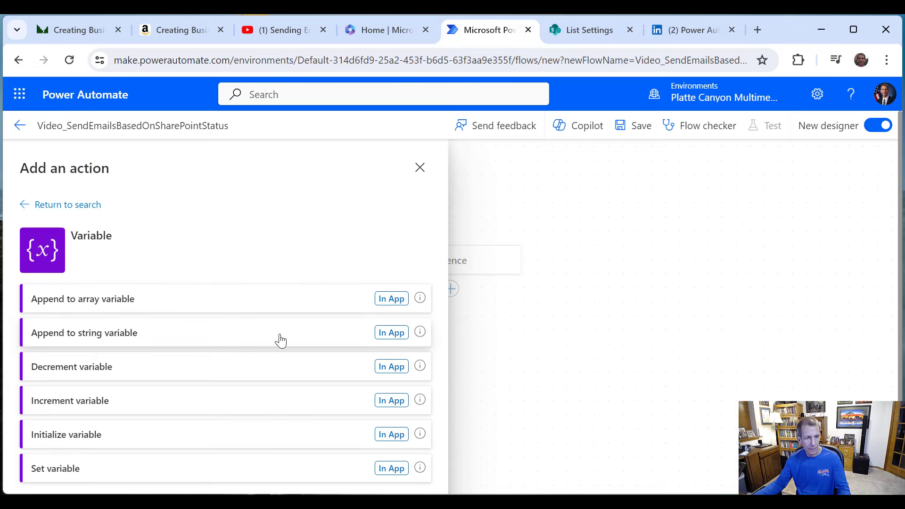
{"action": "scroll", "coordinate": [189, 382], "scroll_direction": "down", "scroll_amount": 1}
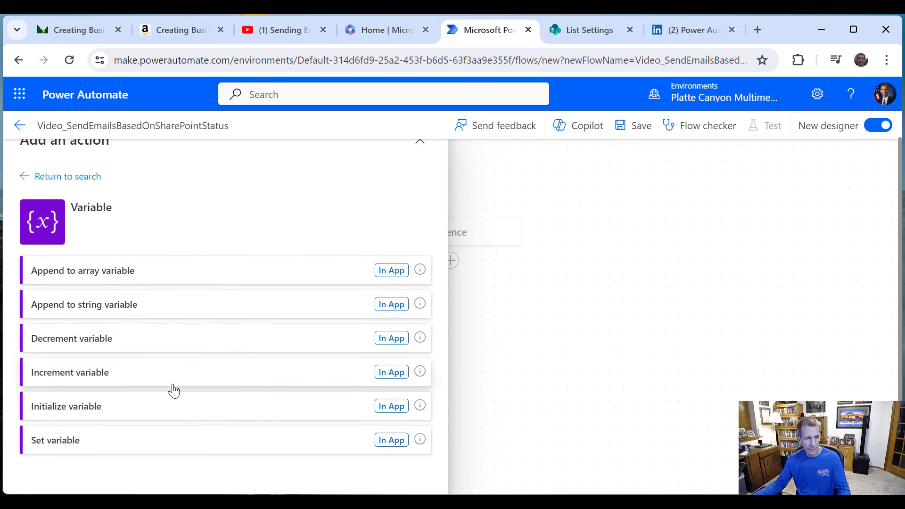
{"action": "left_click", "coordinate": [108, 409]}
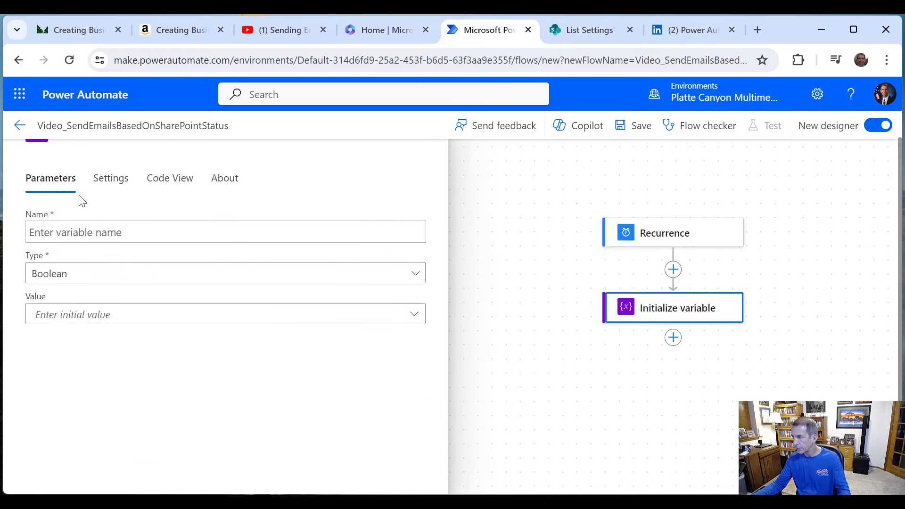
Step: Name the new variable varSendEmail
{"action": "left_click", "coordinate": [121, 236]}
{"action": "type", "text": "v"}
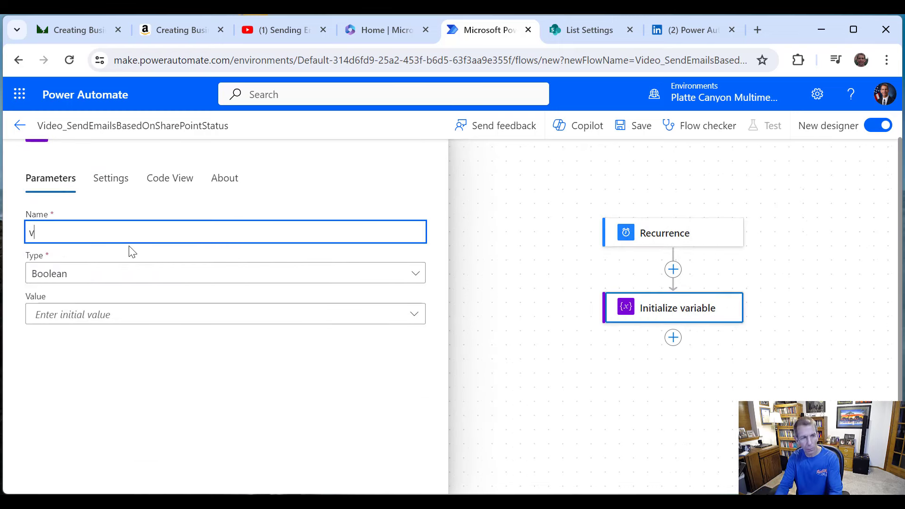
{"action": "type", "text": "arSend"}
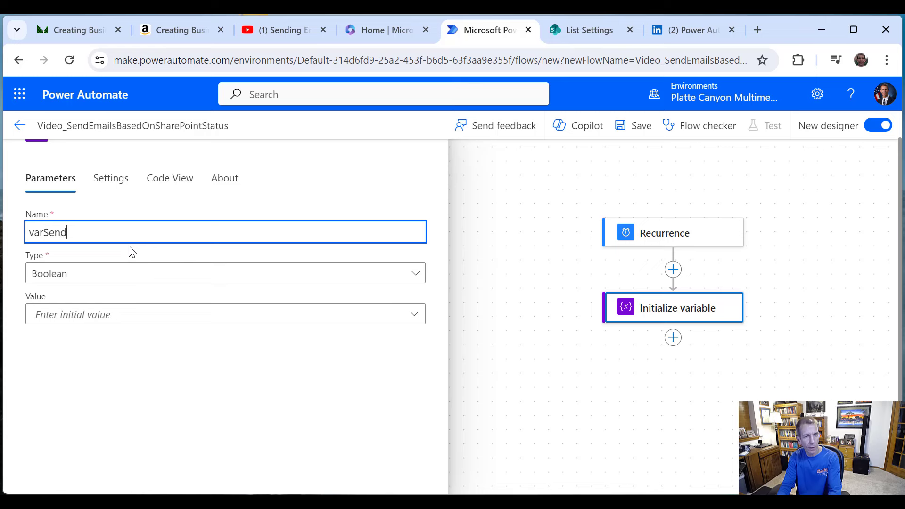
{"action": "type", "text": "Email"}
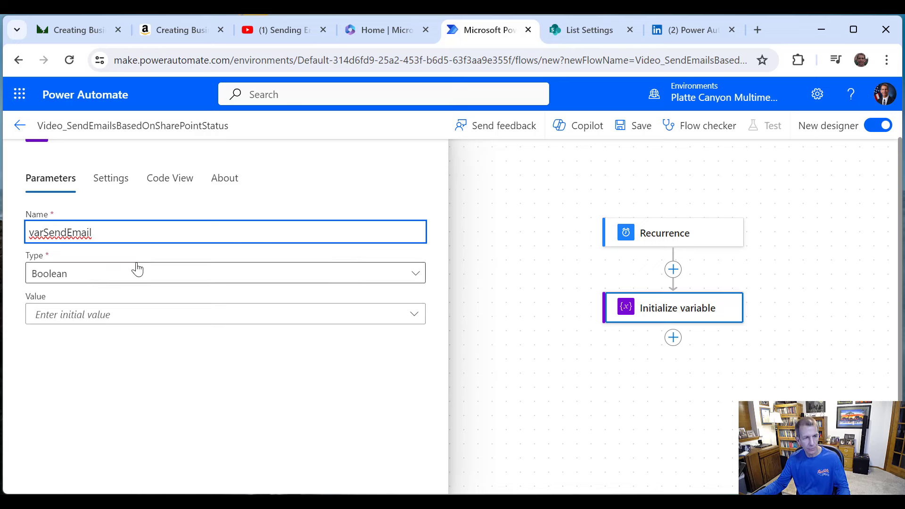
Step: Rename the action as Initialize varSendEmail, reusing the copied variable name
{"action": "double_click", "coordinate": [58, 231]}
{"action": "key", "text": "ctrl+c"}
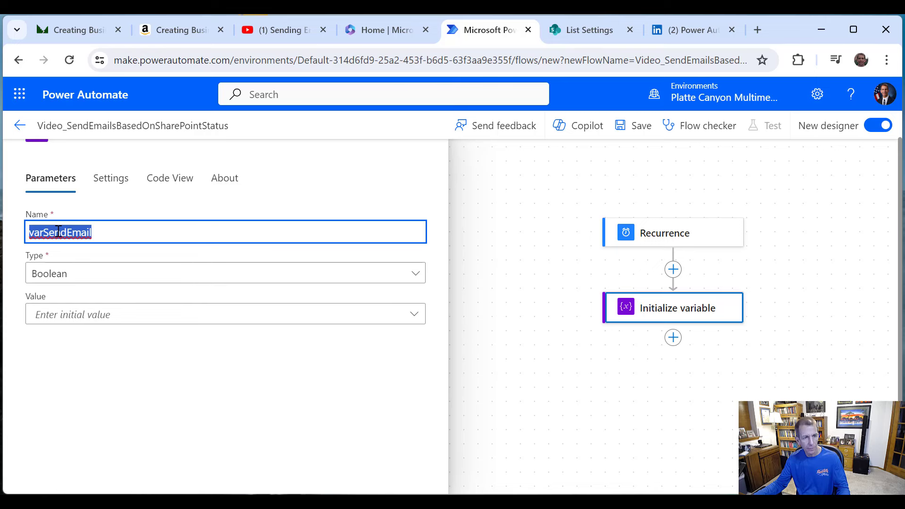
{"action": "scroll", "coordinate": [354, 206], "scroll_direction": "up", "scroll_amount": 1}
{"action": "left_click", "coordinate": [108, 159]}
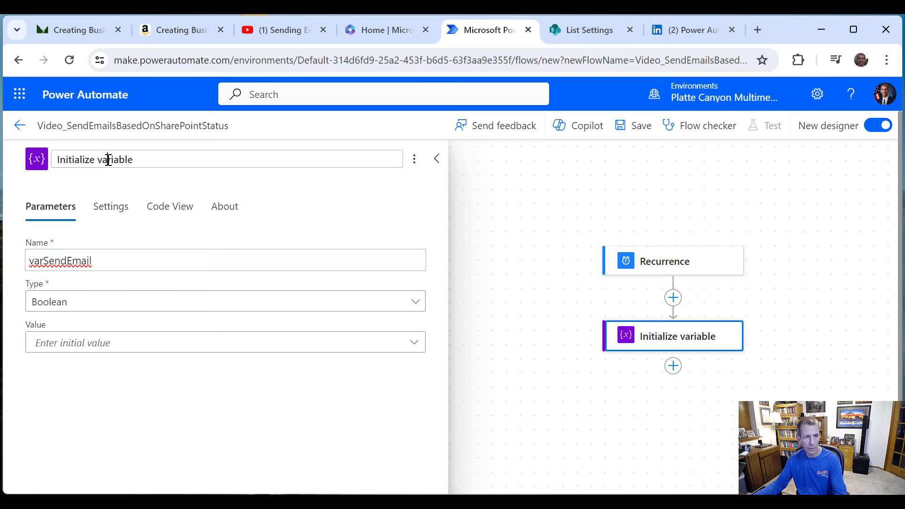
{"action": "key", "text": "Delete"}
{"action": "key", "text": "Delete"}
{"action": "key", "text": "Delete"}
{"action": "key", "text": "Delete"}
{"action": "key", "text": "Delete"}
{"action": "key", "text": "Delete"}
{"action": "key", "text": "Delete"}
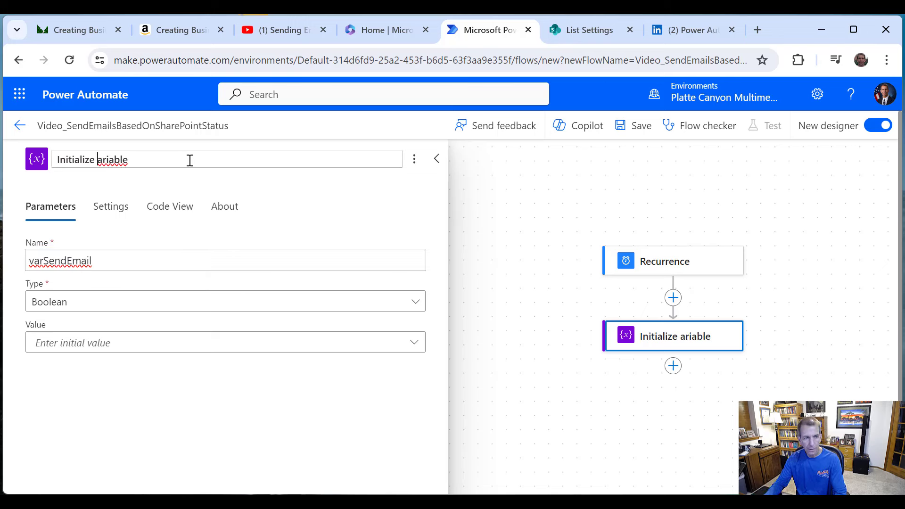
{"action": "key", "text": "Delete"}
{"action": "key", "text": "ctrl+v"}
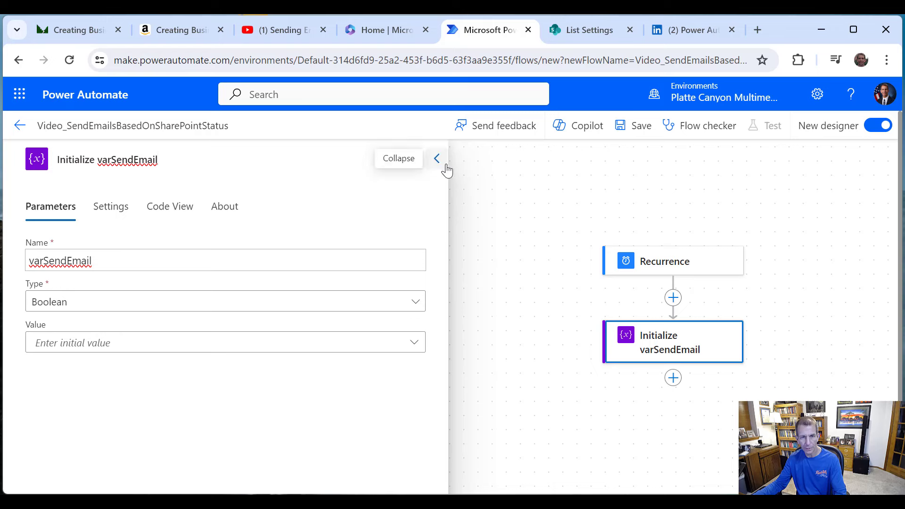
Step: Add a second Initialize variable action after Initialize varSendEmail and name its variable varTodayTicks
{"action": "left_click", "coordinate": [680, 385]}
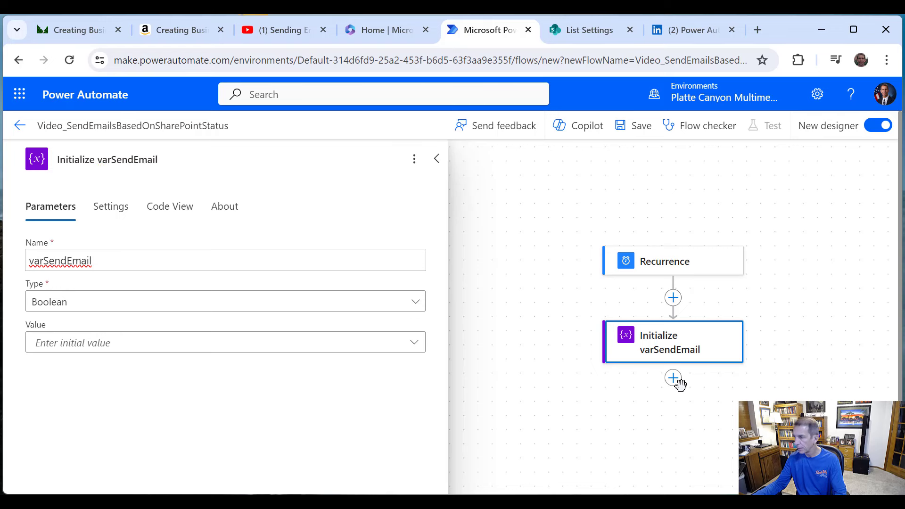
{"action": "left_click", "coordinate": [672, 380]}
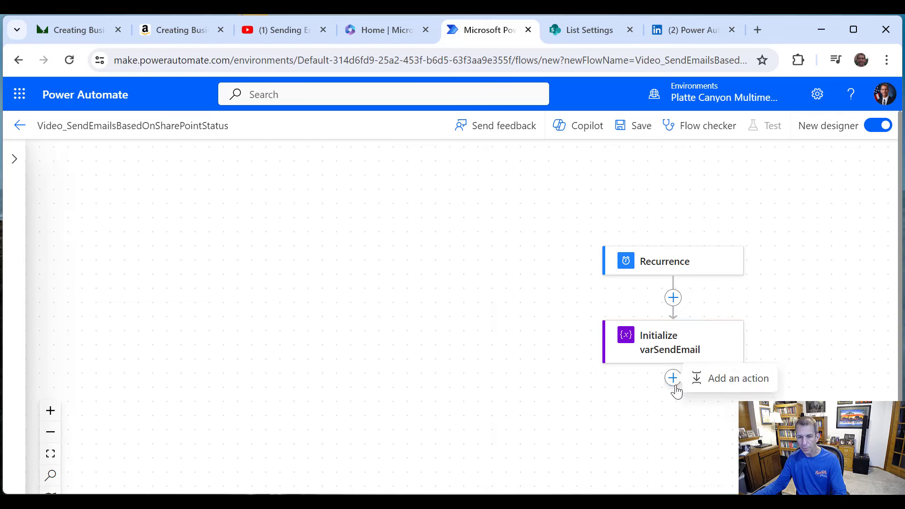
{"action": "left_click", "coordinate": [713, 383]}
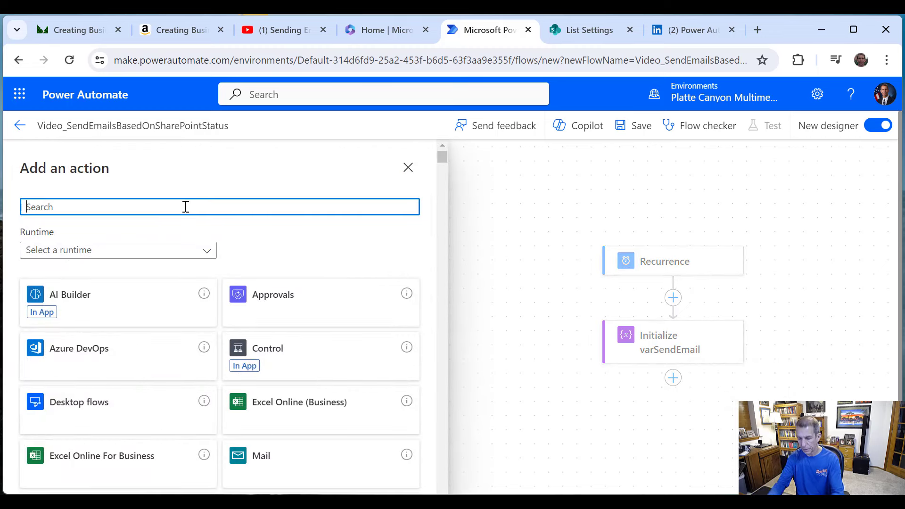
{"action": "type", "text": "variab"}
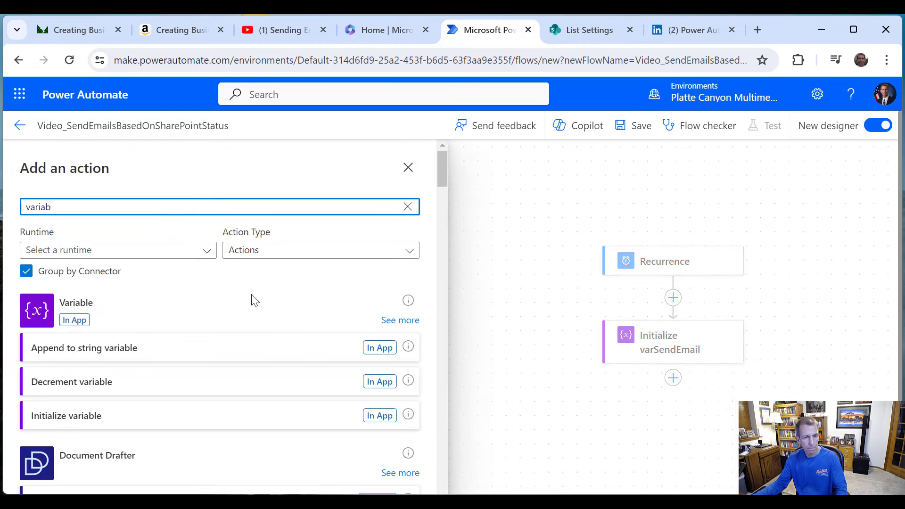
{"action": "left_click", "coordinate": [71, 417]}
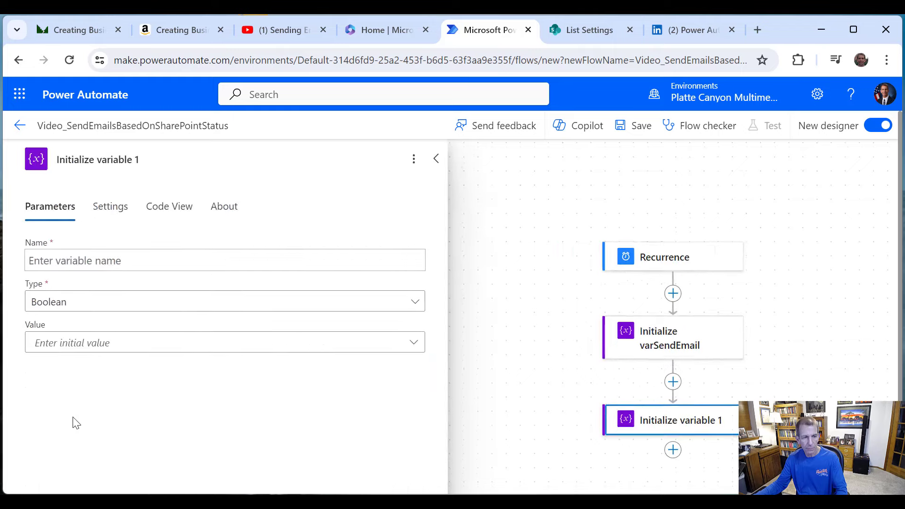
{"action": "left_click", "coordinate": [133, 262]}
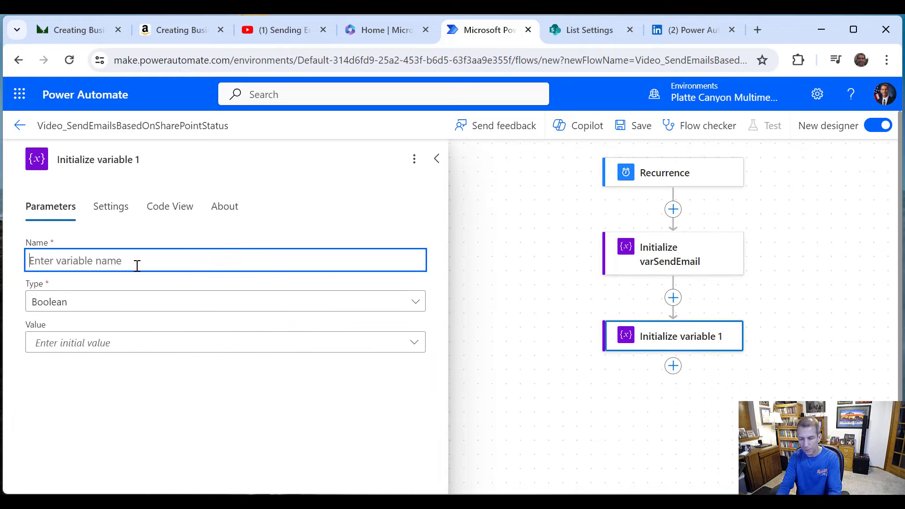
{"action": "type", "text": "varTodayTicks"}
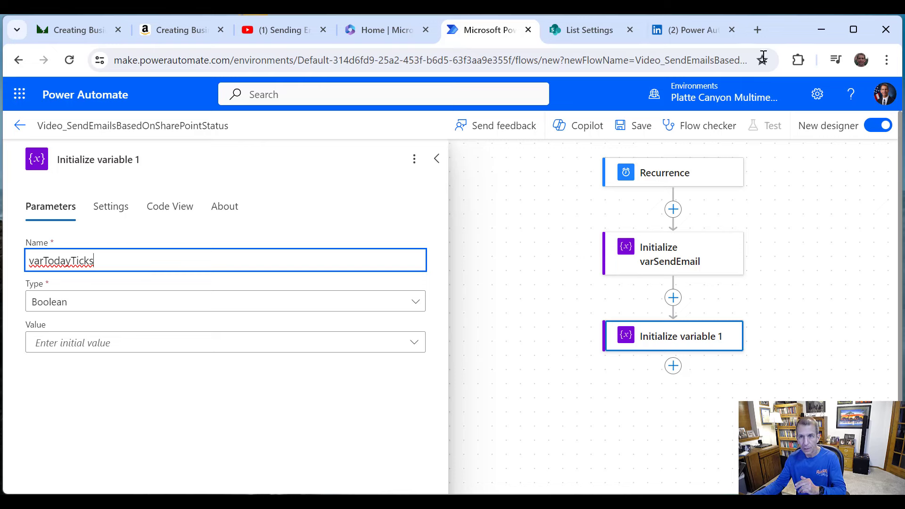
Step: Switch to the LinkedIn article on ticks(), review its table of ticks per time value, and return to the Power Automate flow
{"action": "mouse_move", "coordinate": [682, 29]}
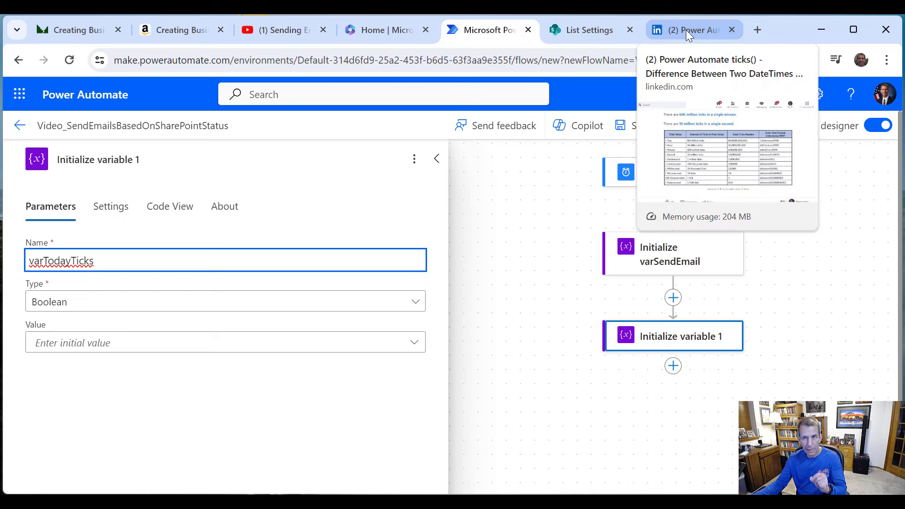
{"action": "left_click", "coordinate": [686, 33]}
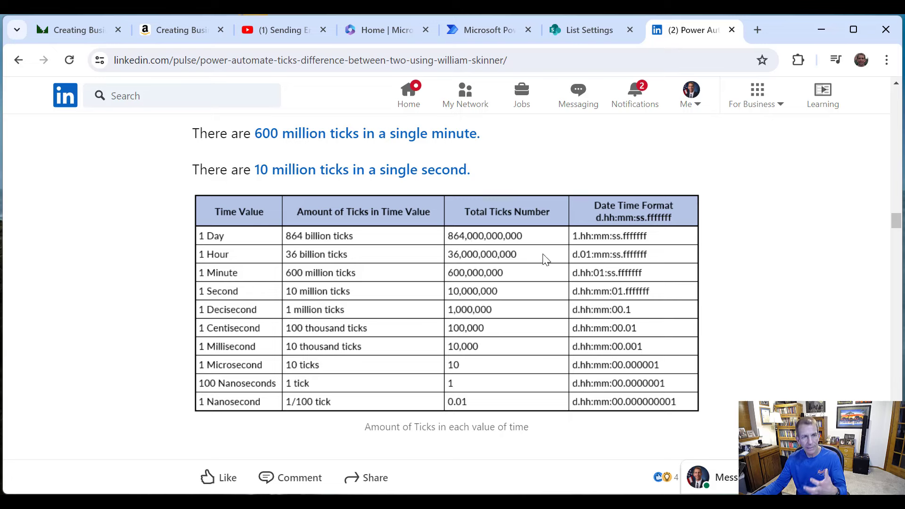
{"action": "left_click", "coordinate": [467, 29]}
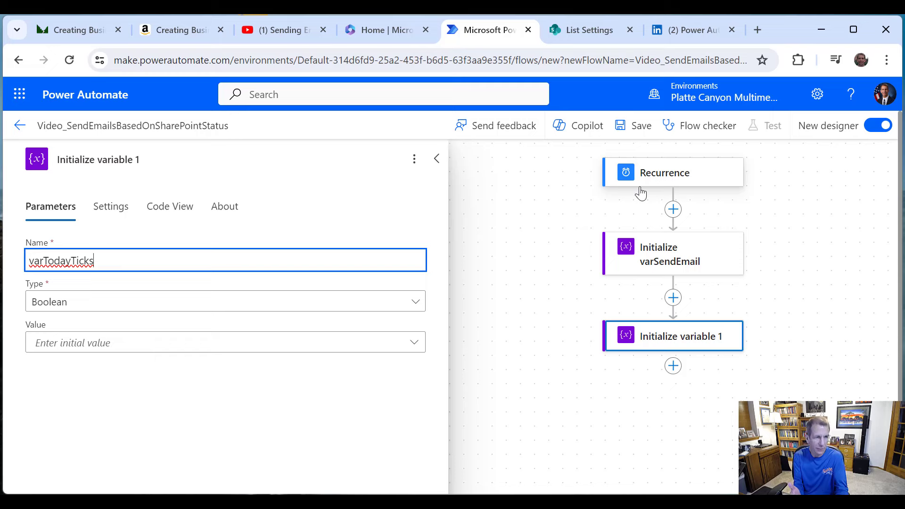
Step: Set the varTodayTicks type to Integer and start its initial value expression with the ticks function
{"action": "left_click", "coordinate": [116, 309]}
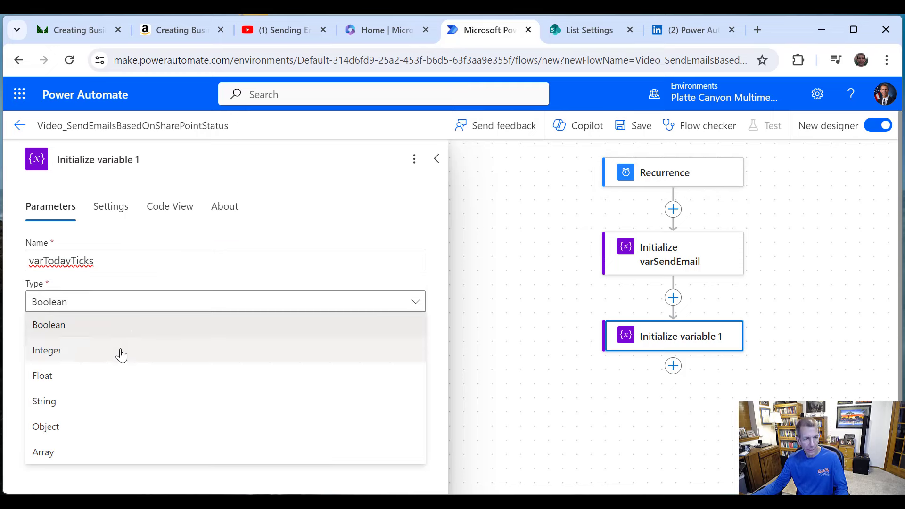
{"action": "left_click", "coordinate": [62, 360]}
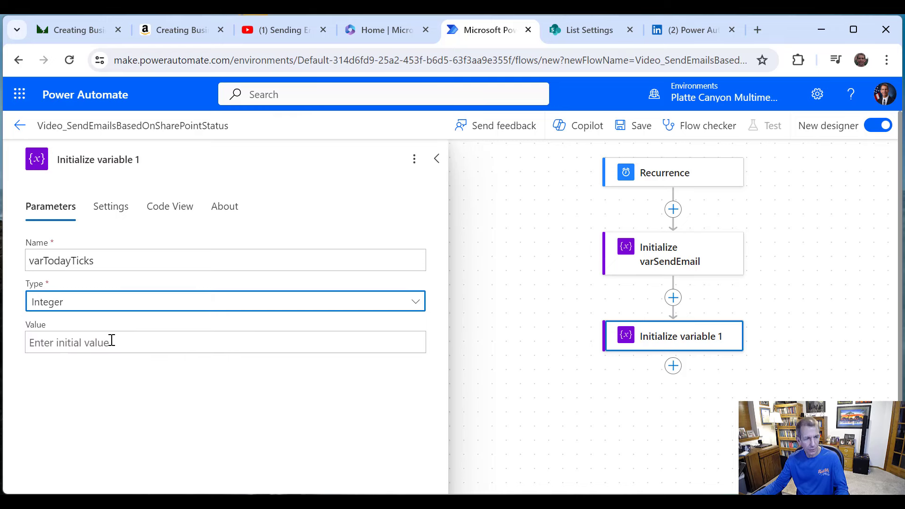
{"action": "left_click", "coordinate": [173, 348]}
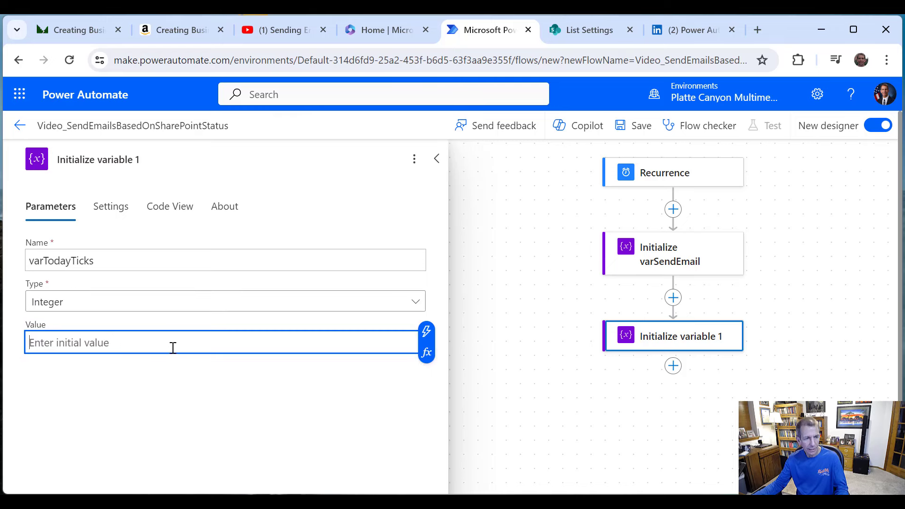
{"action": "left_click", "coordinate": [427, 354]}
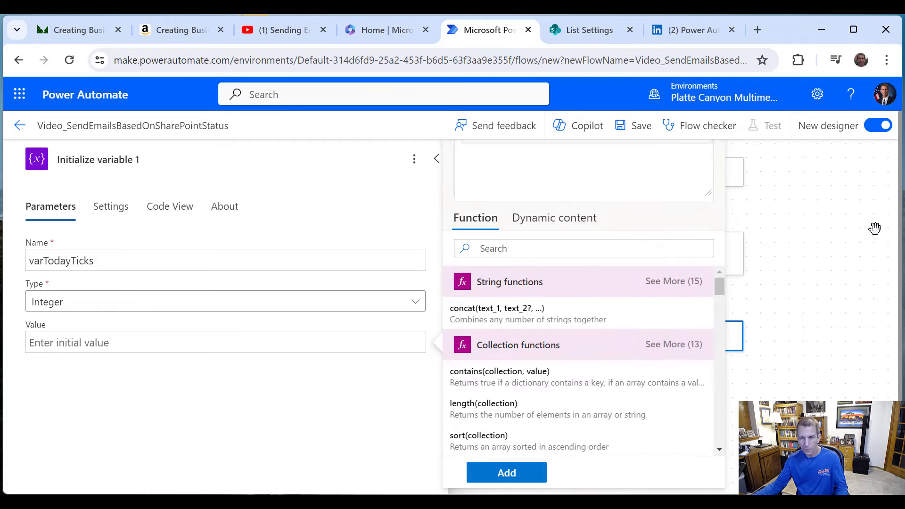
{"action": "scroll", "coordinate": [863, 245], "scroll_direction": "up", "scroll_amount": 3}
{"action": "scroll", "coordinate": [773, 254], "scroll_direction": "down", "scroll_amount": 1}
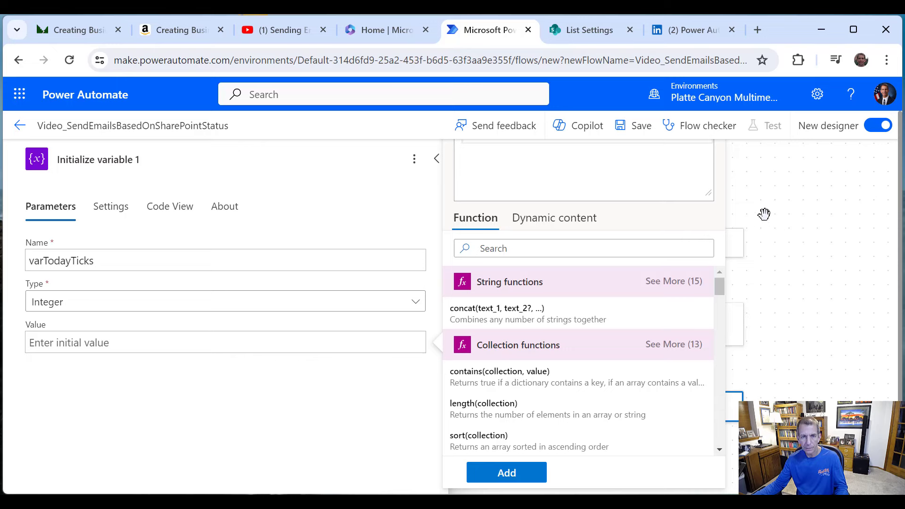
{"action": "scroll", "coordinate": [813, 262], "scroll_direction": "down", "scroll_amount": 1}
{"action": "scroll", "coordinate": [813, 263], "scroll_direction": "down", "scroll_amount": 1}
{"action": "scroll", "coordinate": [809, 276], "scroll_direction": "up", "scroll_amount": 1}
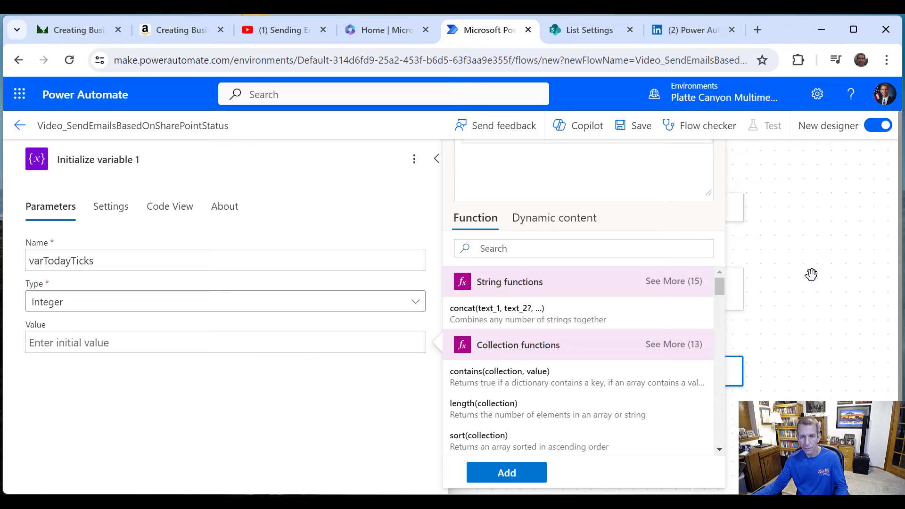
{"action": "key", "text": "ctrl+minus"}
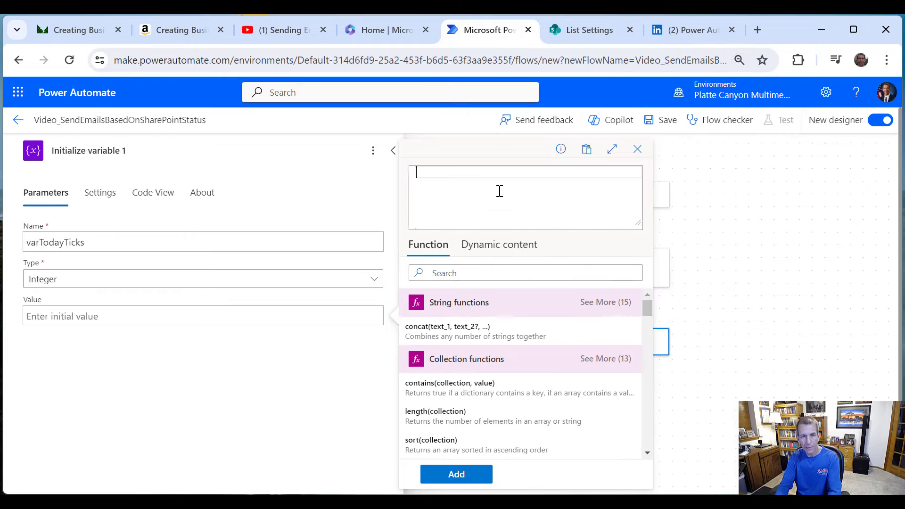
{"action": "type", "text": "ticks"}
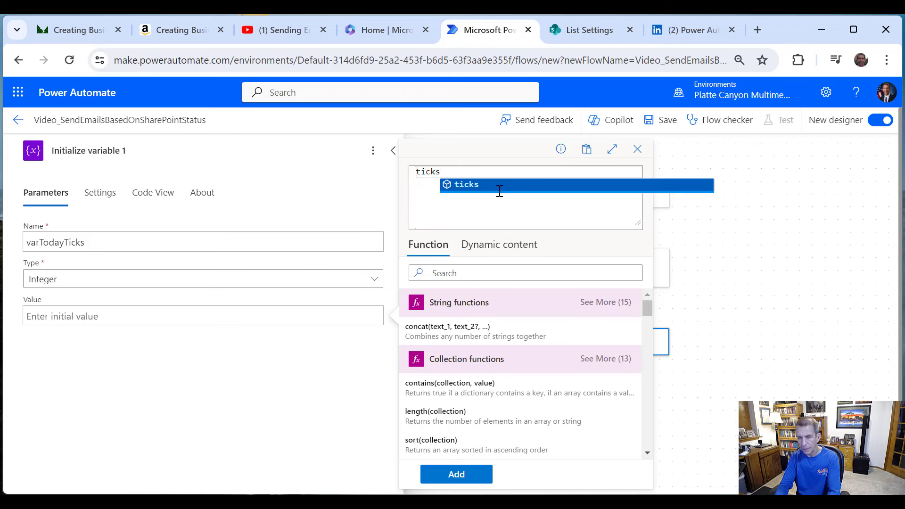
{"action": "left_click", "coordinate": [500, 189]}
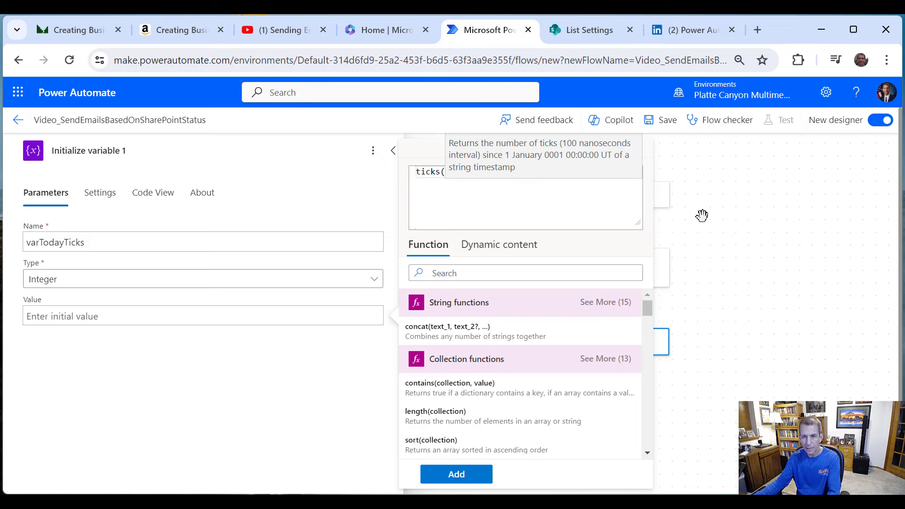
Step: Complete the expression as ticks(utcNow()) and add it as the initial value of varTodayTicks
{"action": "key", "text": "ctrl+minus"}
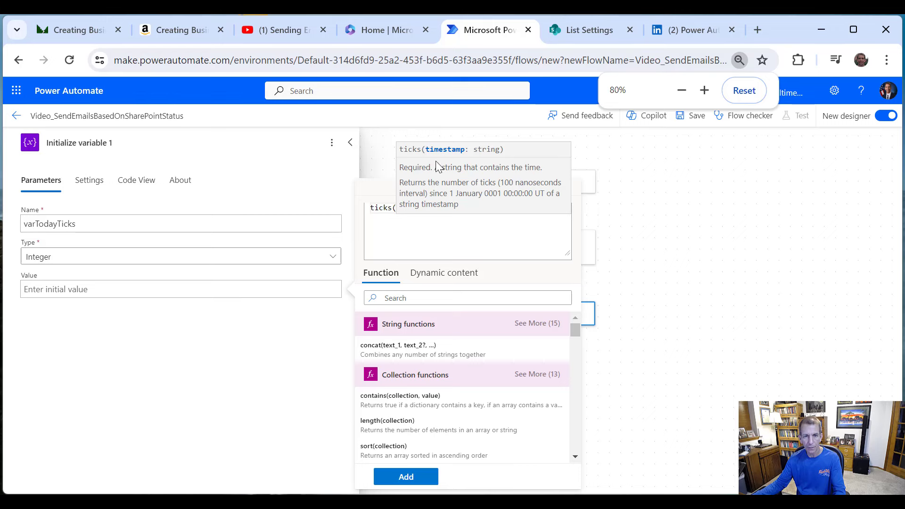
{"action": "left_click", "coordinate": [468, 228]}
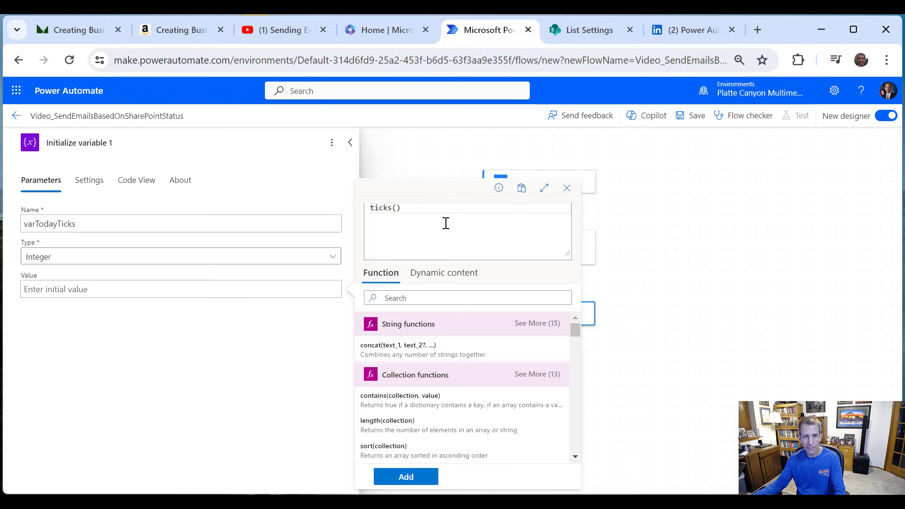
{"action": "key", "text": "BackSpace"}
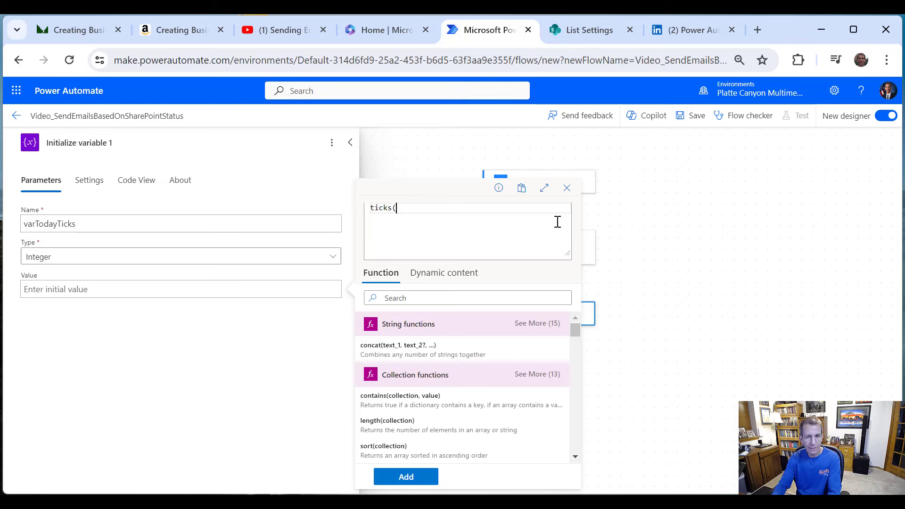
{"action": "type", "text": "utc"}
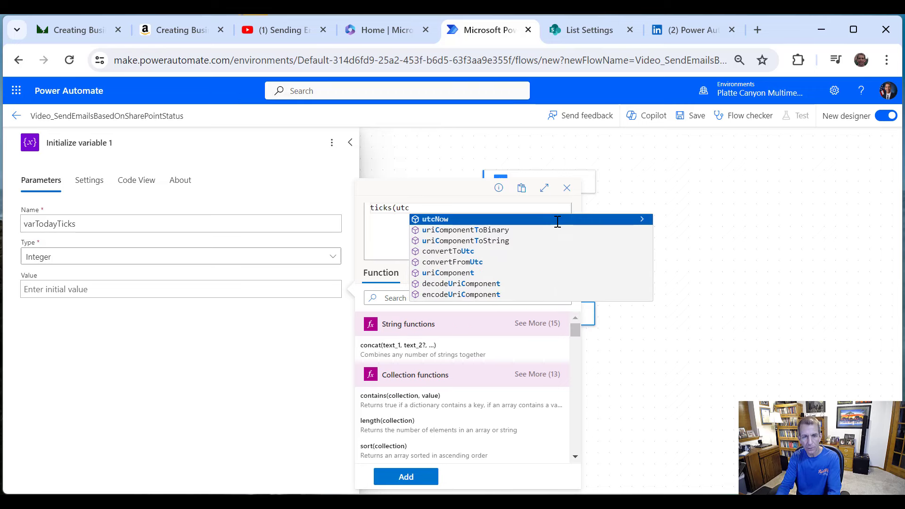
{"action": "left_click", "coordinate": [455, 220]}
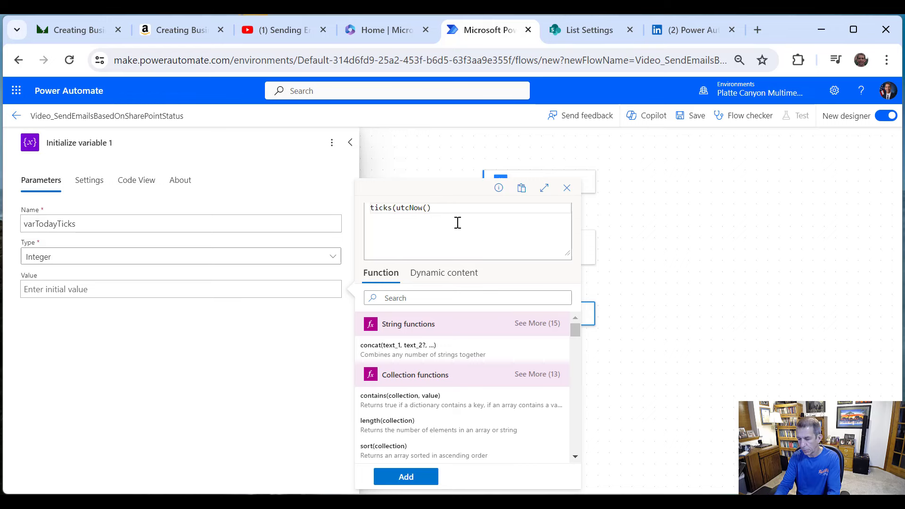
{"action": "left_click", "coordinate": [406, 478]}
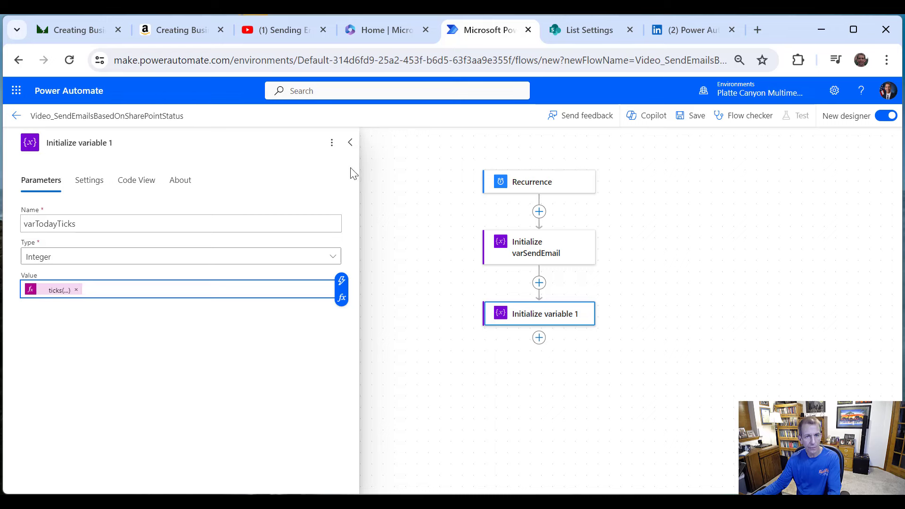
Step: Rename the action as Initialize varTodayTicks, reusing the copied variable name, and collapse its settings
{"action": "left_click", "coordinate": [100, 225]}
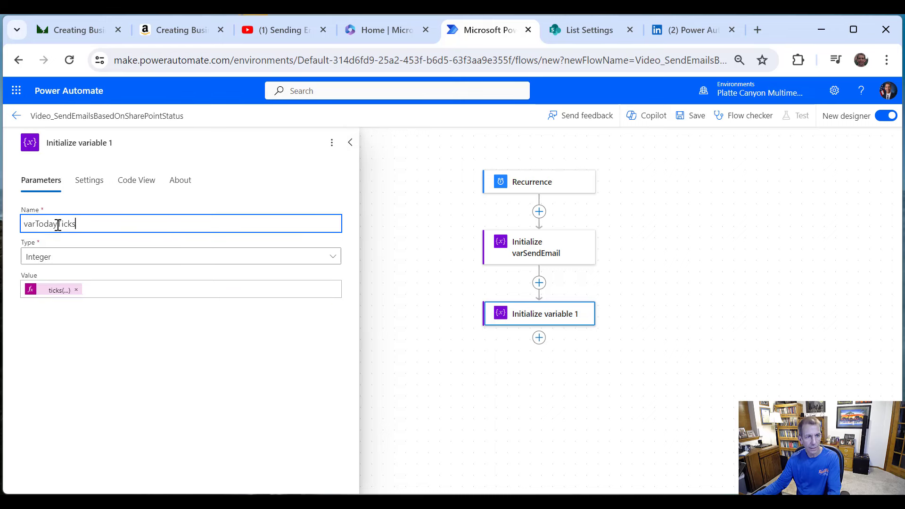
{"action": "double_click", "coordinate": [55, 222]}
{"action": "key", "text": "ctrl+c"}
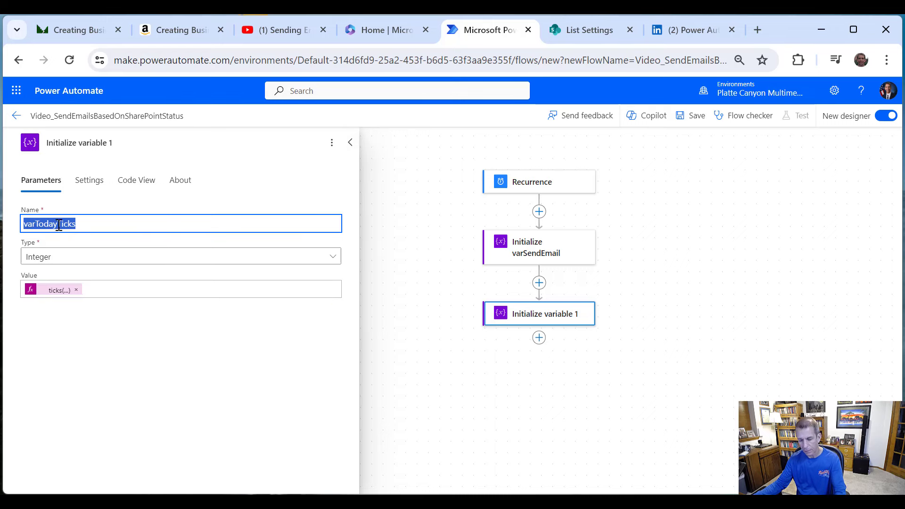
{"action": "left_click", "coordinate": [111, 143]}
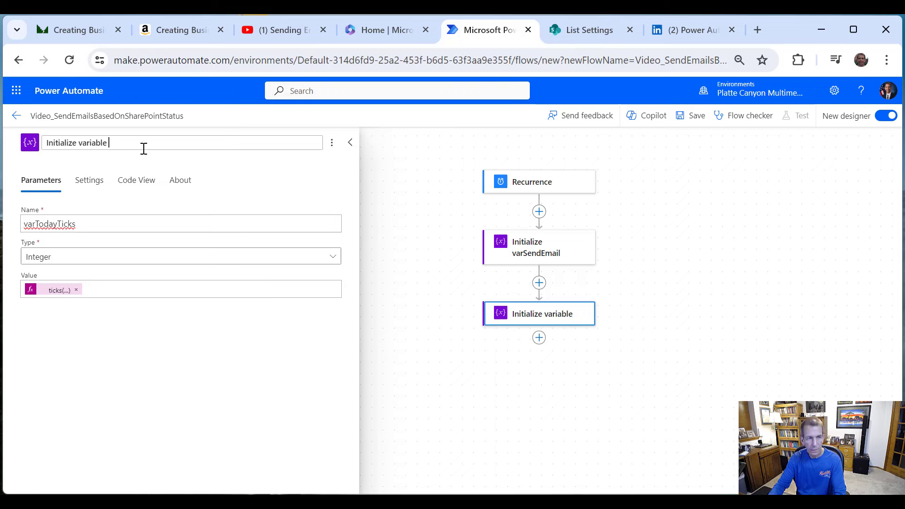
{"action": "key", "text": "ctrl+v"}
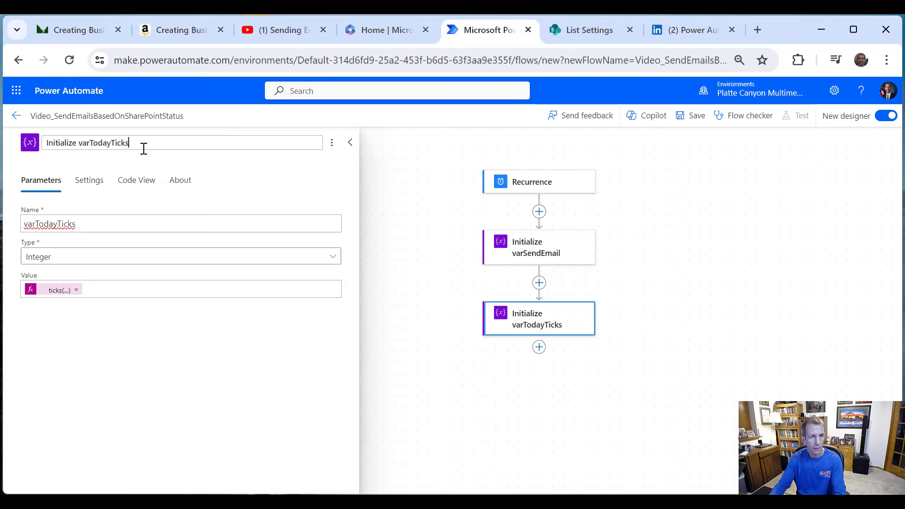
{"action": "left_click", "coordinate": [351, 143]}
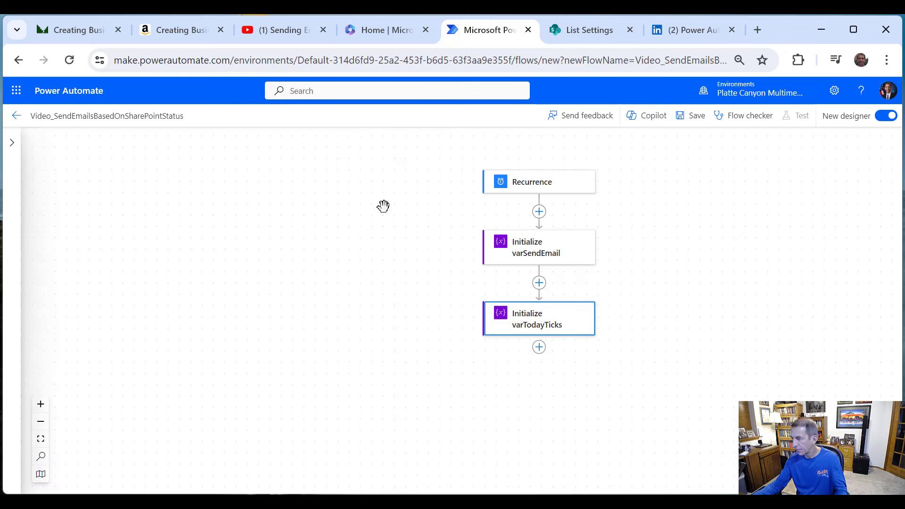
Step: Add another Initialize variable action after Initialize varTodayTicks
{"action": "left_click", "coordinate": [539, 350]}
{"action": "left_click", "coordinate": [597, 349]}
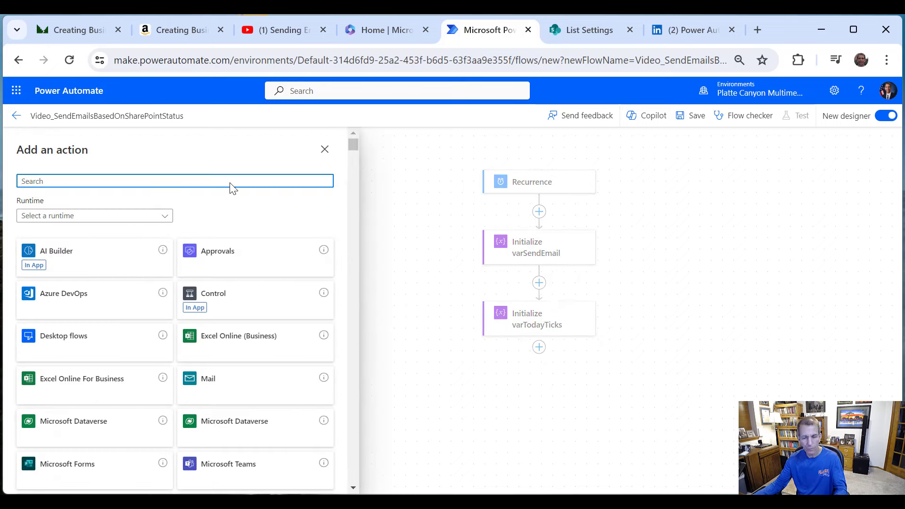
{"action": "type", "text": "varuabke"}
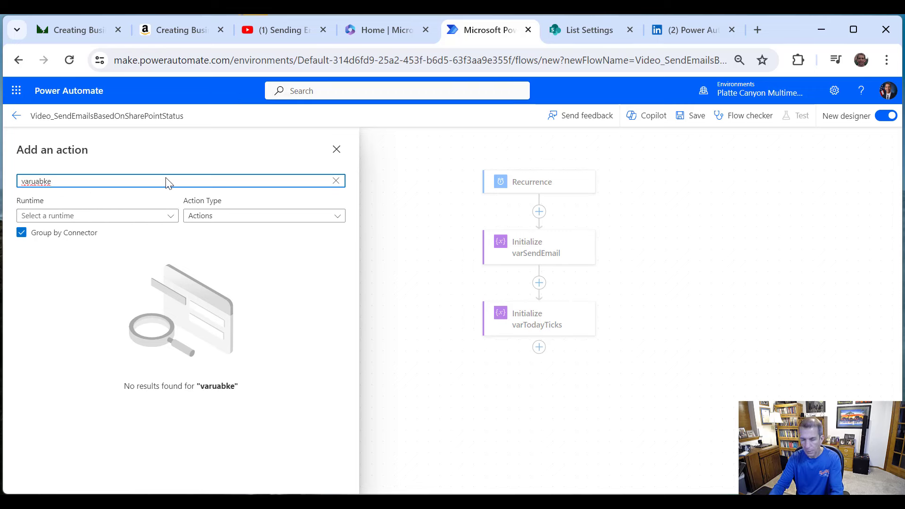
{"action": "key", "text": "BackSpace"}
{"action": "key", "text": "BackSpace"}
{"action": "key", "text": "BackSpace"}
{"action": "key", "text": "BackSpace"}
{"action": "key", "text": "BackSpace"}
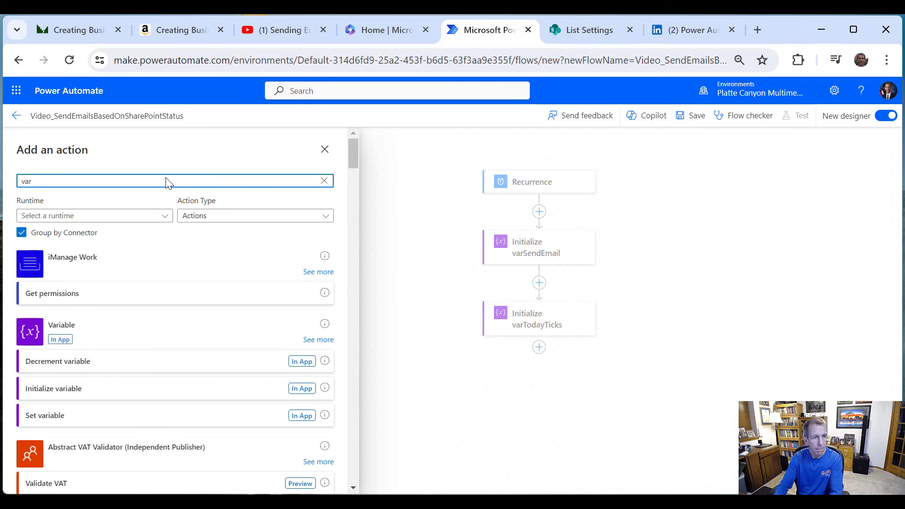
{"action": "left_click", "coordinate": [77, 391]}
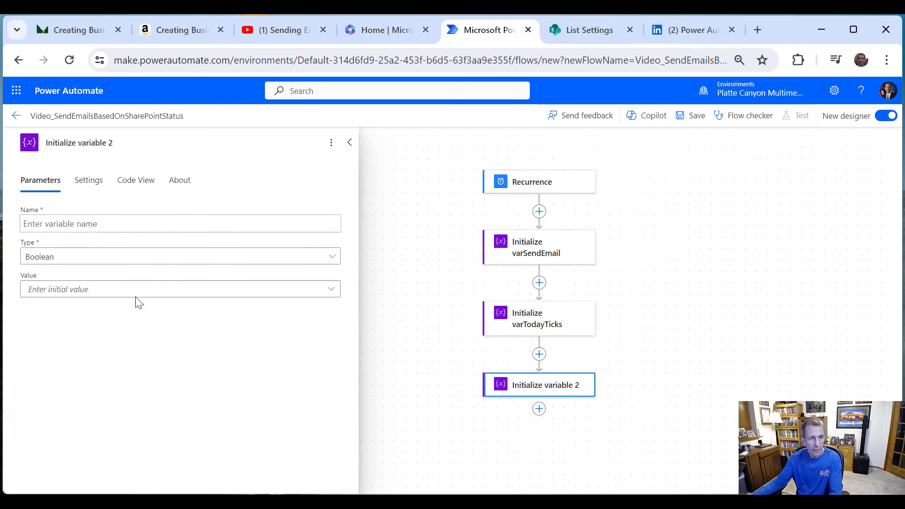
Step: Name the new variable varTicksLastNotified and set its type to Integer
{"action": "left_click", "coordinate": [134, 218]}
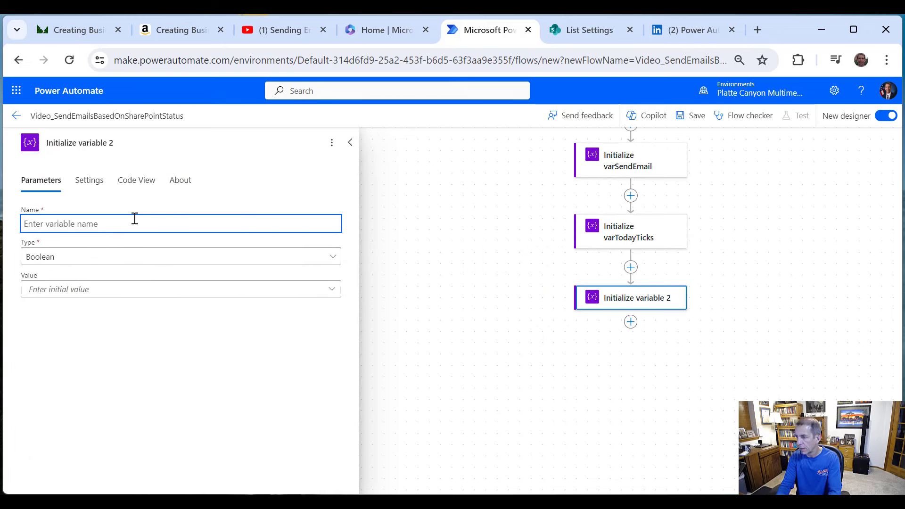
{"action": "type", "text": "varTicks"}
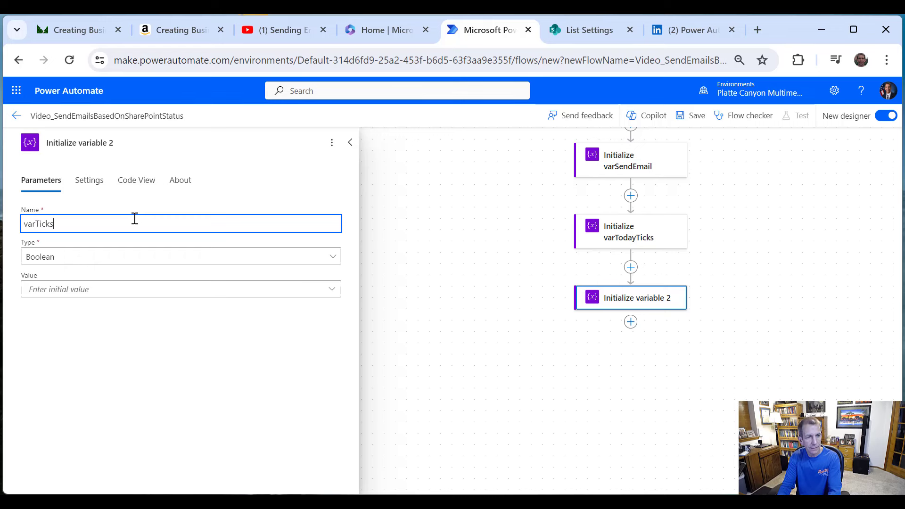
{"action": "type", "text": "LastNotified"}
{"action": "left_click", "coordinate": [85, 256]}
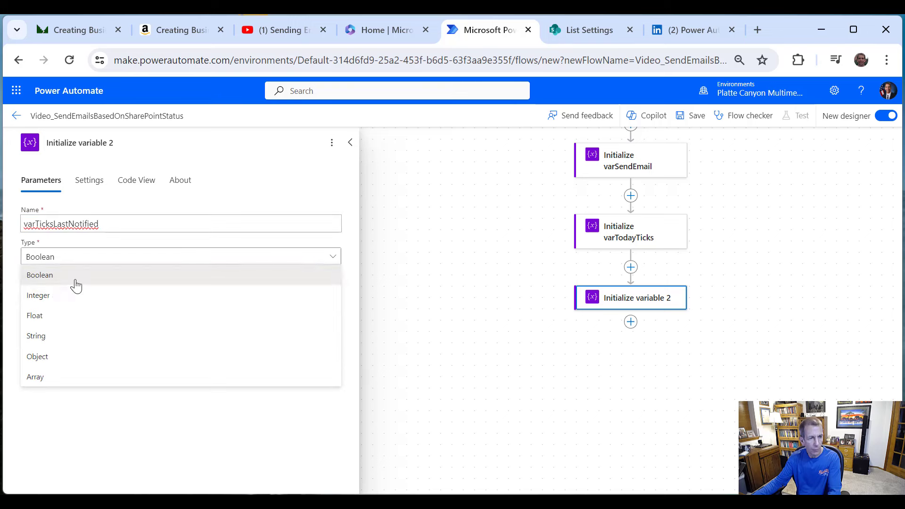
{"action": "left_click", "coordinate": [69, 296]}
Step: Rename the action as Initialize varTicksLastNotified, reusing the copied variable name, and collapse its settings
{"action": "double_click", "coordinate": [81, 227]}
{"action": "key", "text": "ctrl+c"}
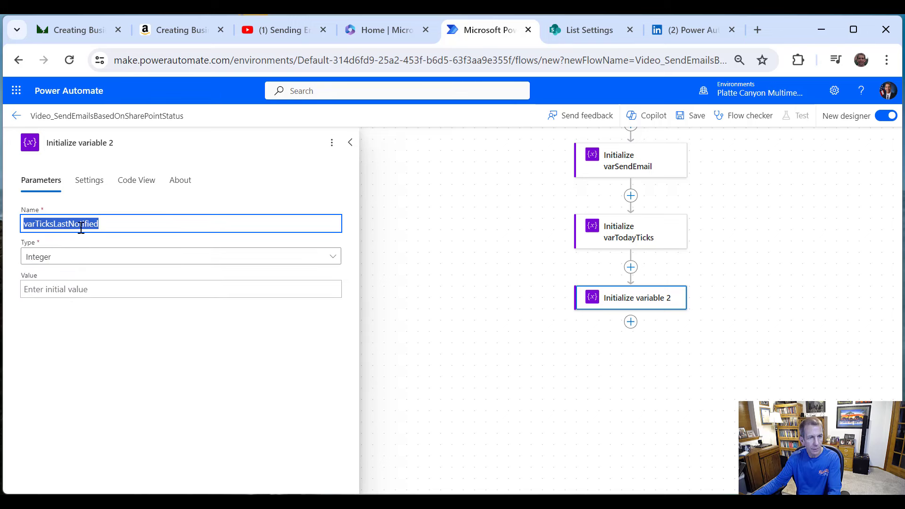
{"action": "left_click", "coordinate": [103, 144]}
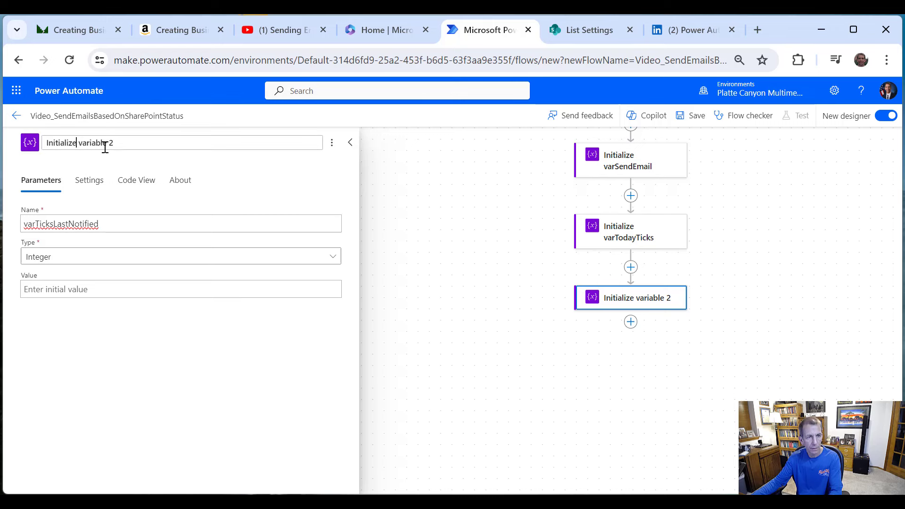
{"action": "left_click_drag", "start_coordinate": [83, 142], "coordinate": [202, 171]}
{"action": "key", "text": "BackSpace"}
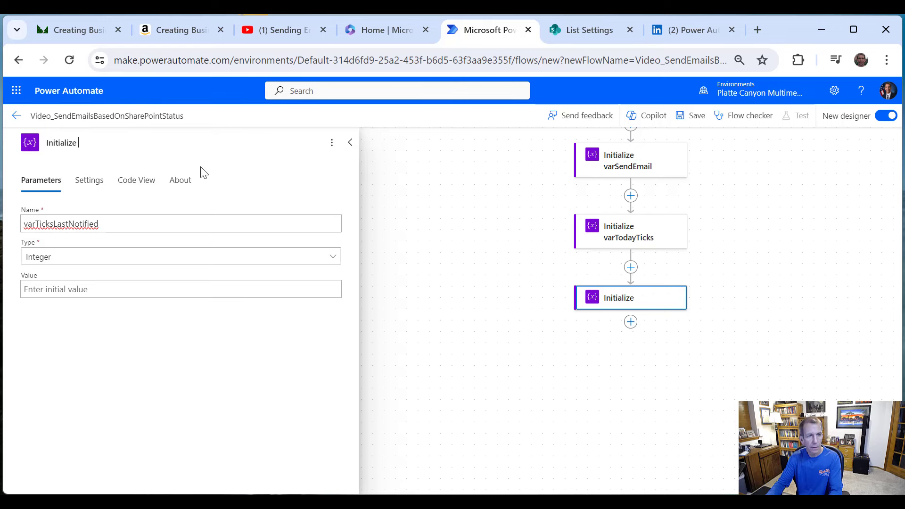
{"action": "key", "text": "ctrl+v"}
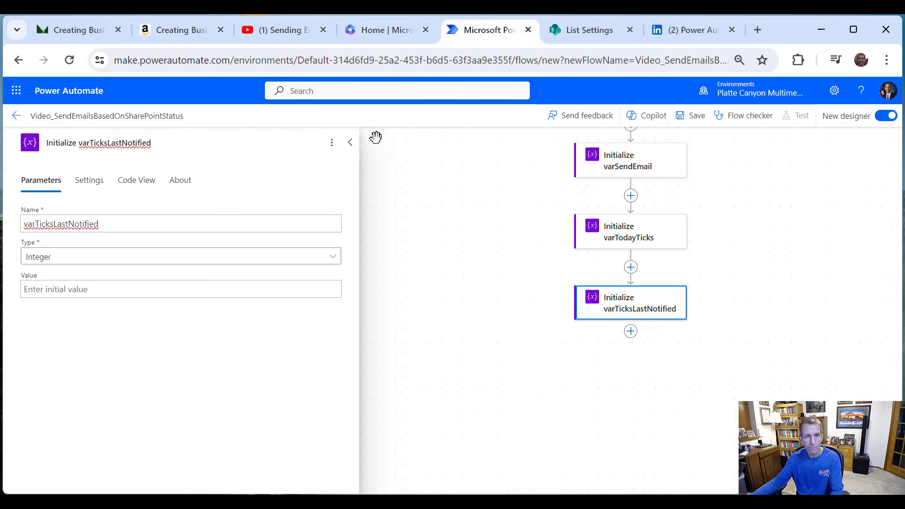
{"action": "left_click", "coordinate": [350, 142]}
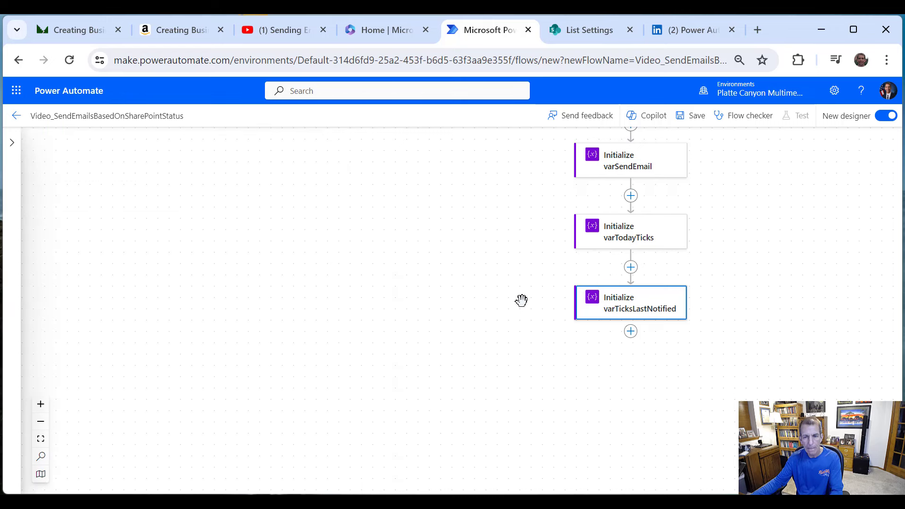
Step: Add another Initialize variable action after Initialize varTicksLastNotified
{"action": "left_click", "coordinate": [636, 336]}
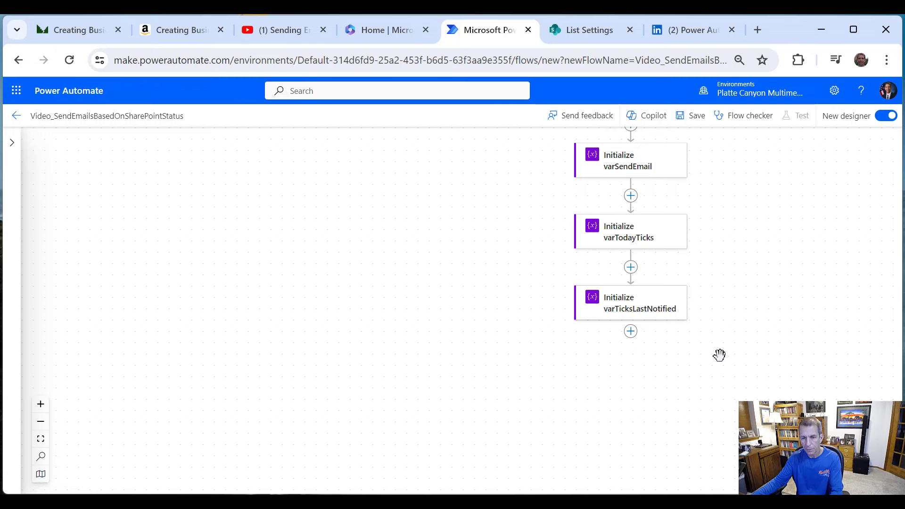
{"action": "left_click", "coordinate": [631, 336]}
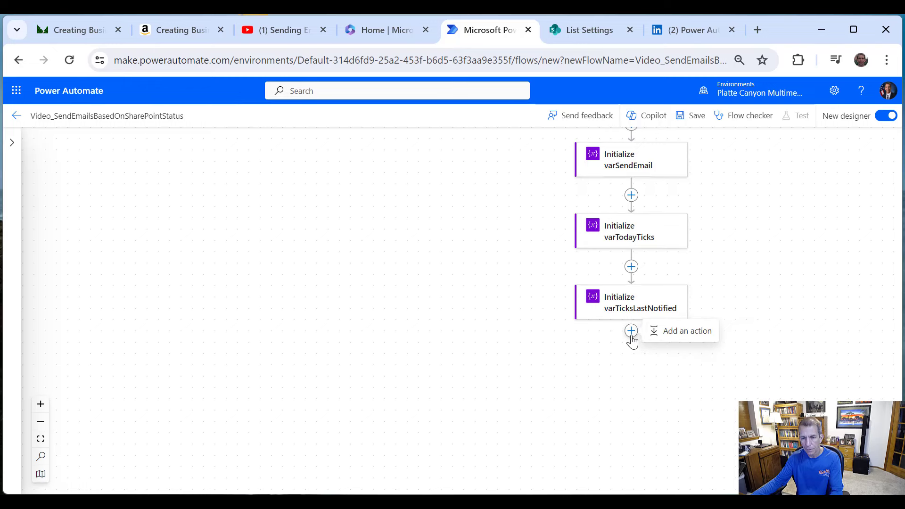
{"action": "left_click", "coordinate": [660, 331]}
{"action": "type", "text": "vari"}
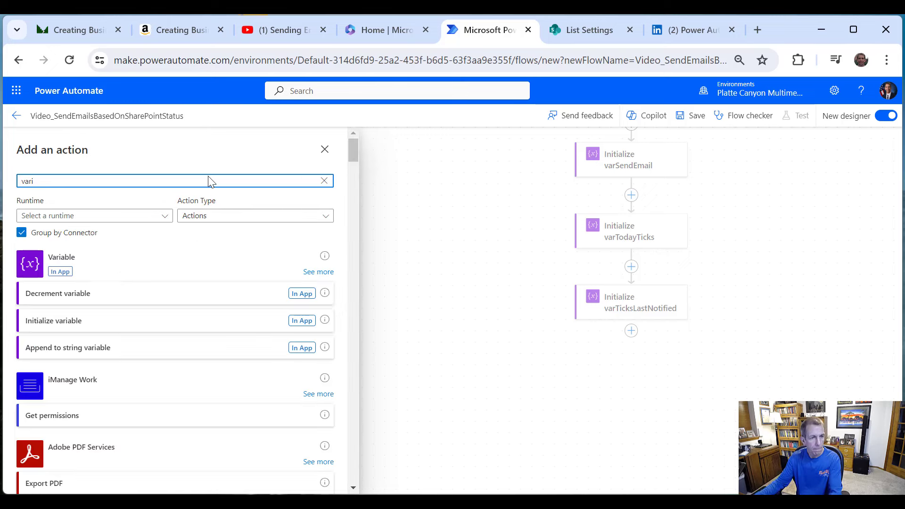
{"action": "left_click", "coordinate": [101, 321]}
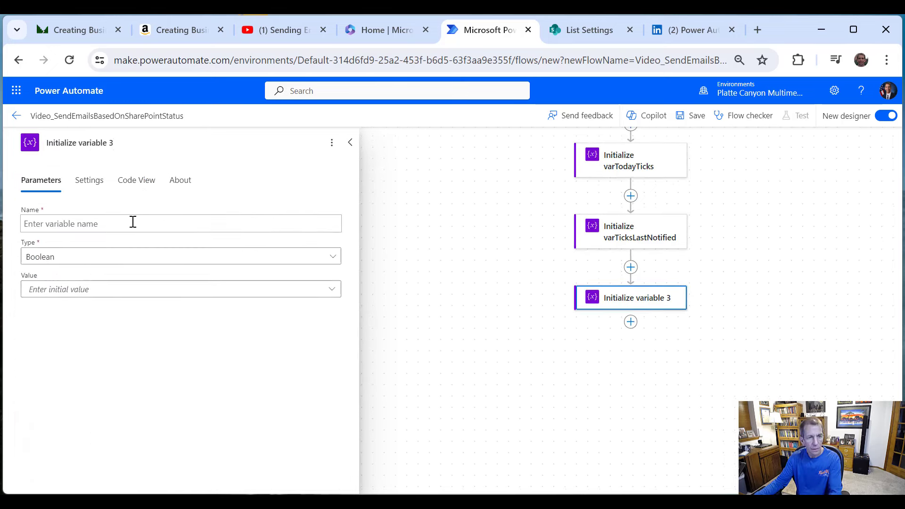
Step: Name the new variable varLastNotificationDate and set its type to String
{"action": "left_click", "coordinate": [132, 223]}
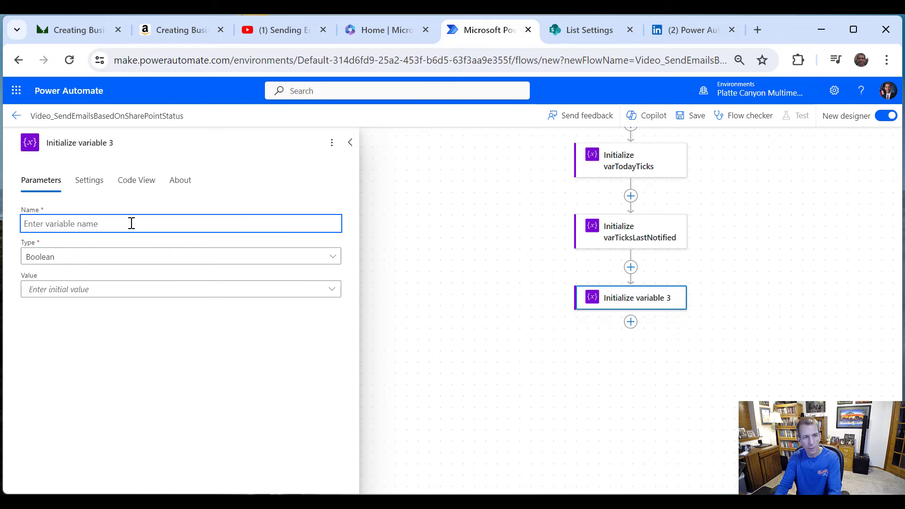
{"action": "type", "text": "varLast"}
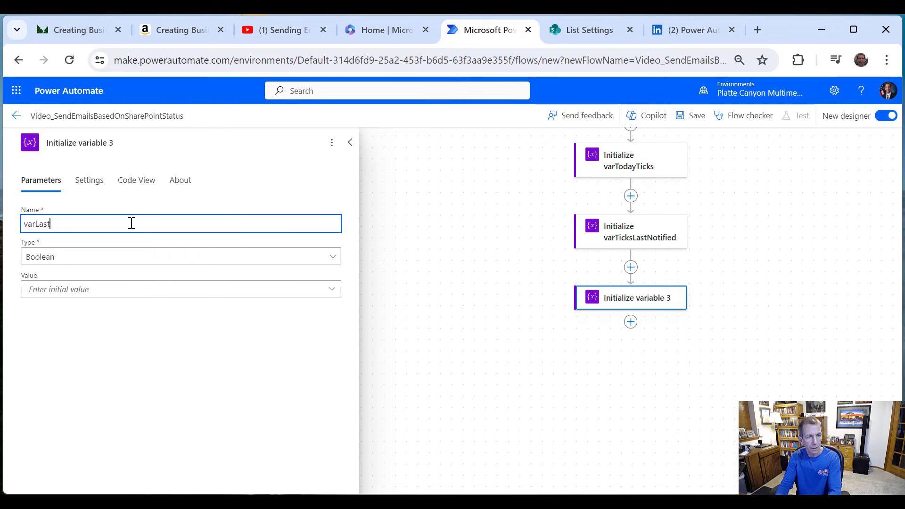
{"action": "type", "text": "NotificationDate"}
{"action": "left_click", "coordinate": [126, 265]}
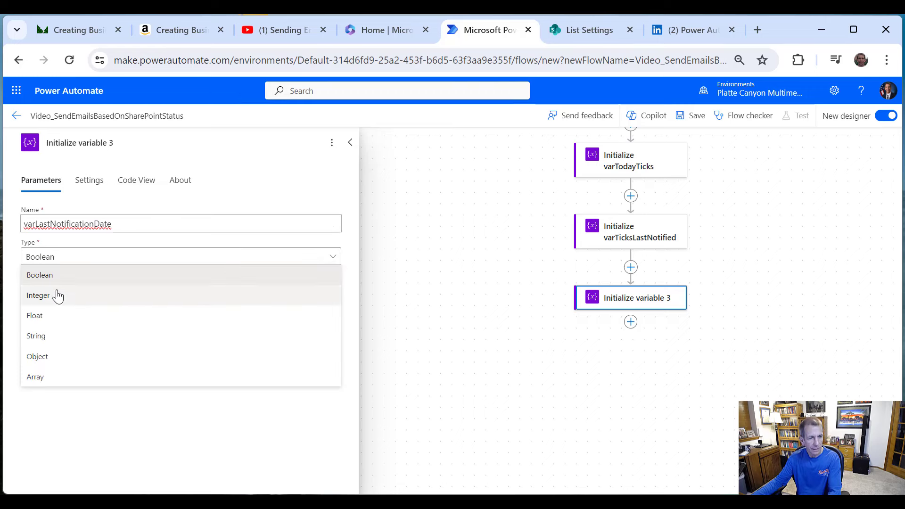
{"action": "left_click", "coordinate": [47, 341]}
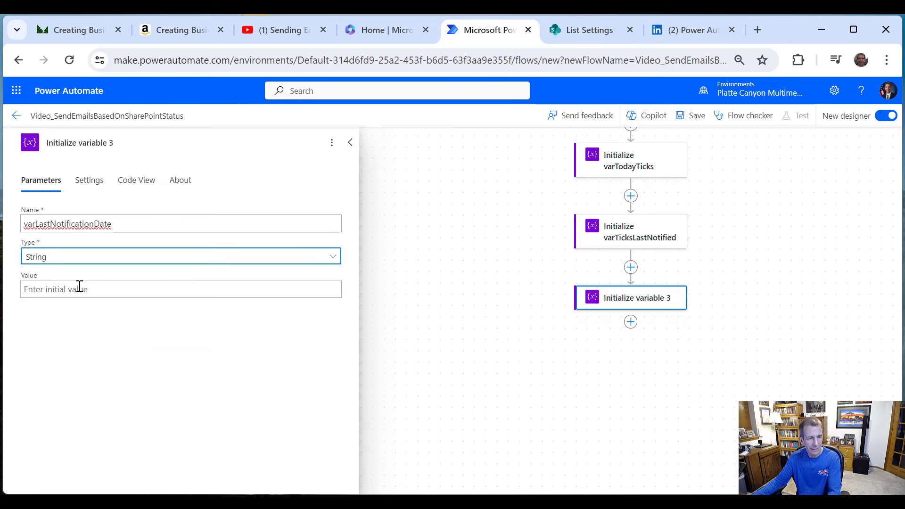
Step: Rename the action as Initialize varLastNotificationDate, reusing the copied variable name, and collapse its settings
{"action": "double_click", "coordinate": [77, 223]}
{"action": "key", "text": "ctrl+c"}
{"action": "left_click", "coordinate": [89, 142]}
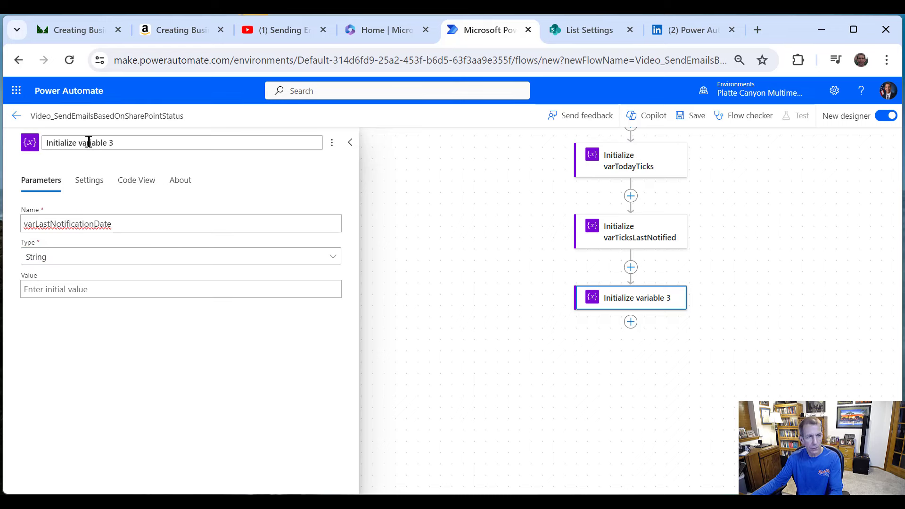
{"action": "left_click", "coordinate": [116, 143]}
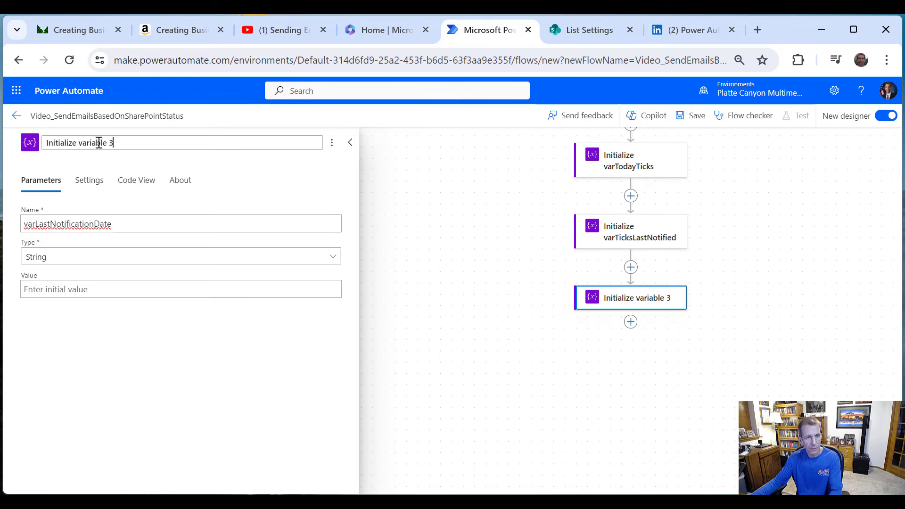
{"action": "key", "text": "BackSpace"}
{"action": "key", "text": "BackSpace"}
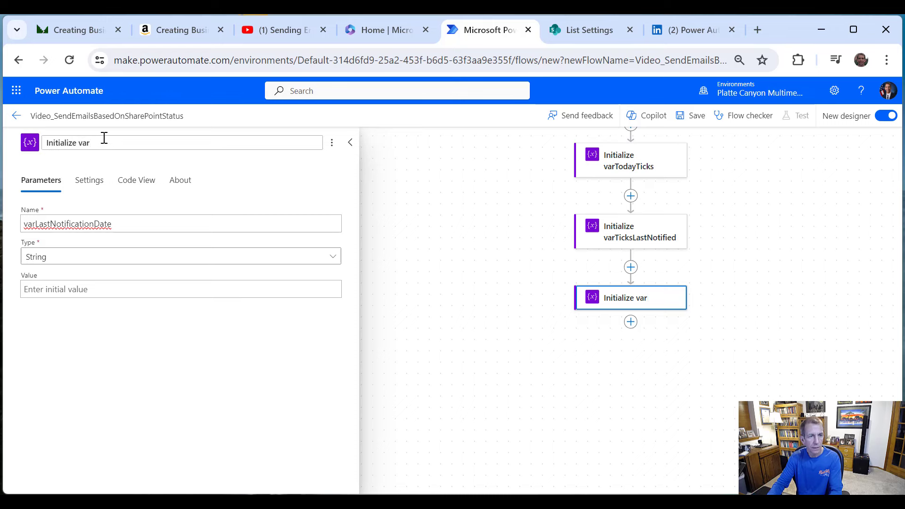
{"action": "key", "text": "BackSpace"}
{"action": "key", "text": "ctrl+v"}
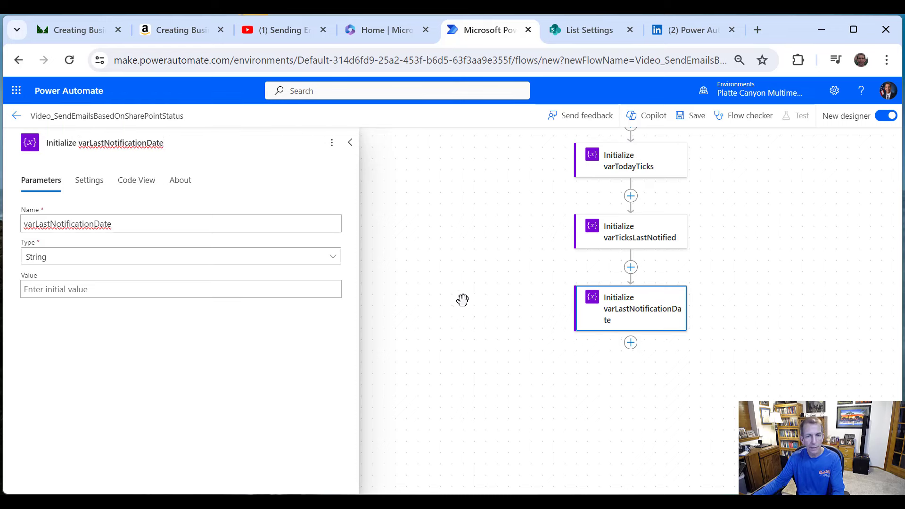
{"action": "left_click", "coordinate": [463, 299]}
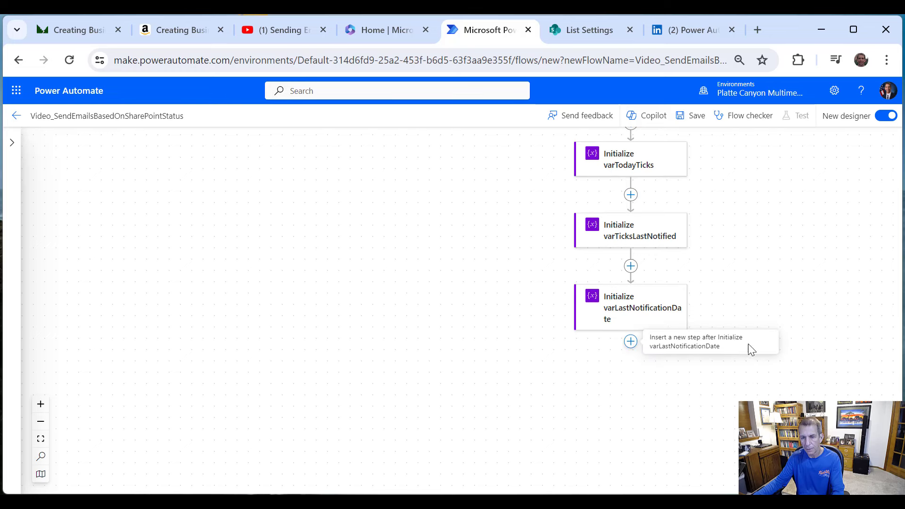
Step: Add another Initialize variable action after Initialize varLastNotificationDate
{"action": "left_click", "coordinate": [632, 341]}
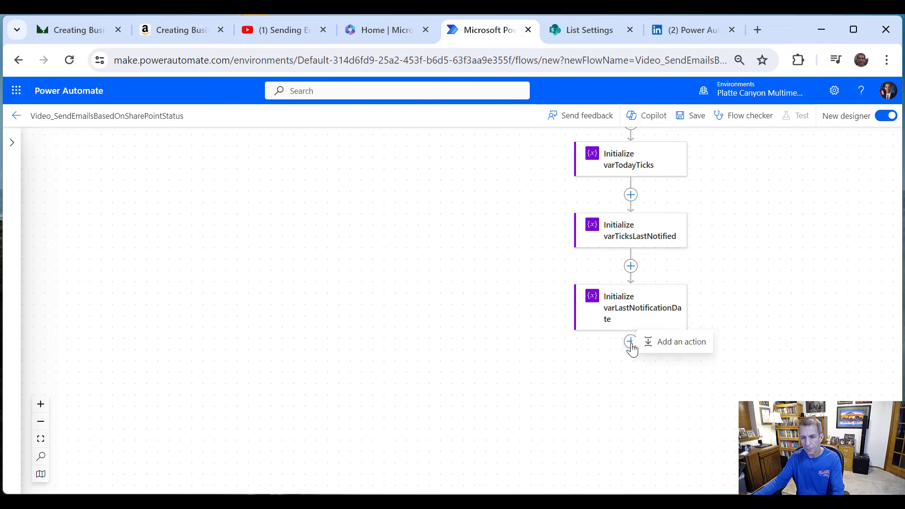
{"action": "left_click", "coordinate": [656, 342]}
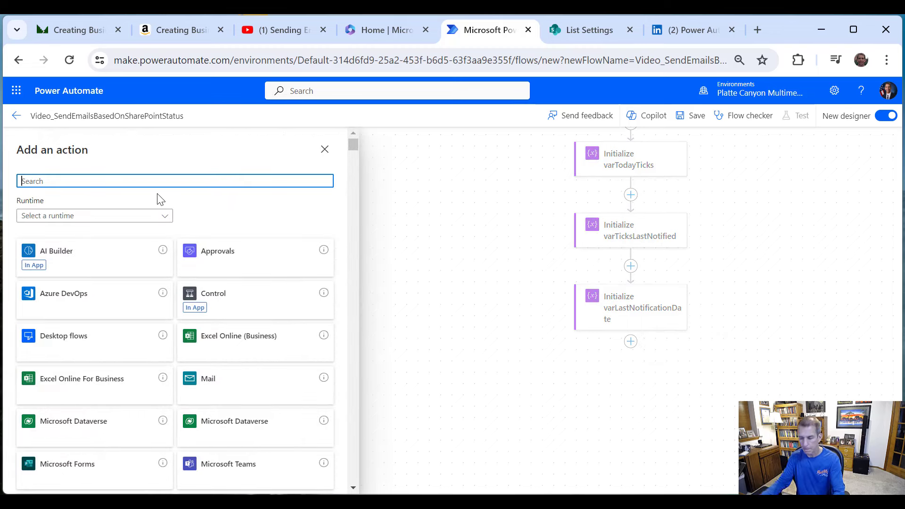
{"action": "type", "text": "variab"}
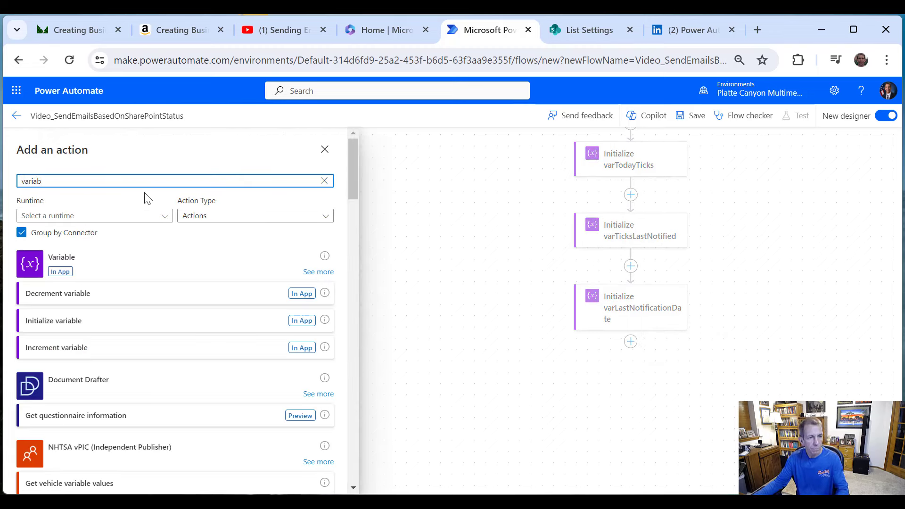
{"action": "left_click", "coordinate": [79, 329]}
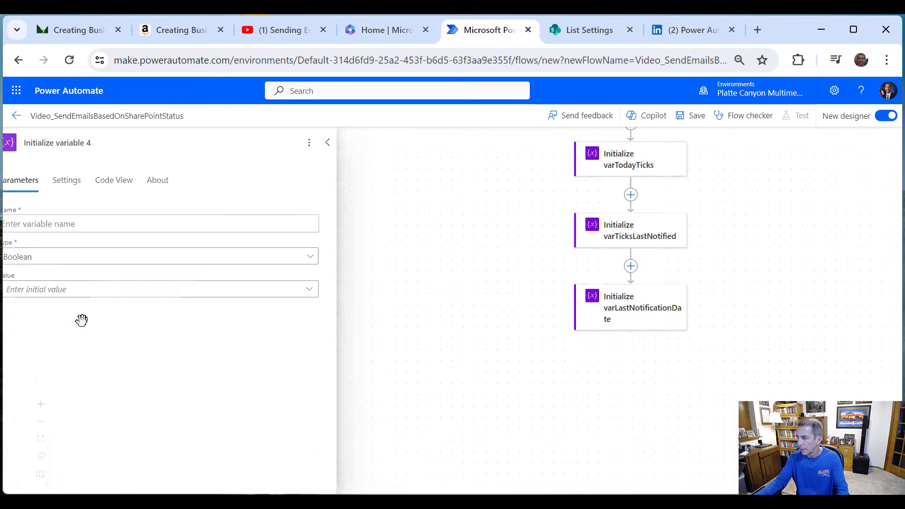
Step: Name the new variable varDaysBetweenTicks and set its type to Integer
{"action": "left_click", "coordinate": [114, 219]}
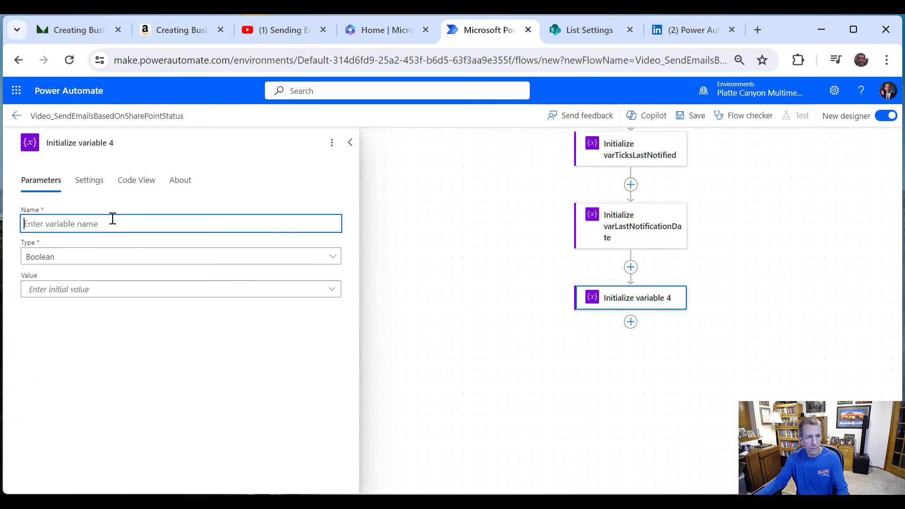
{"action": "type", "text": "vza"}
{"action": "key", "text": "BackSpace"}
{"action": "key", "text": "BackSpace"}
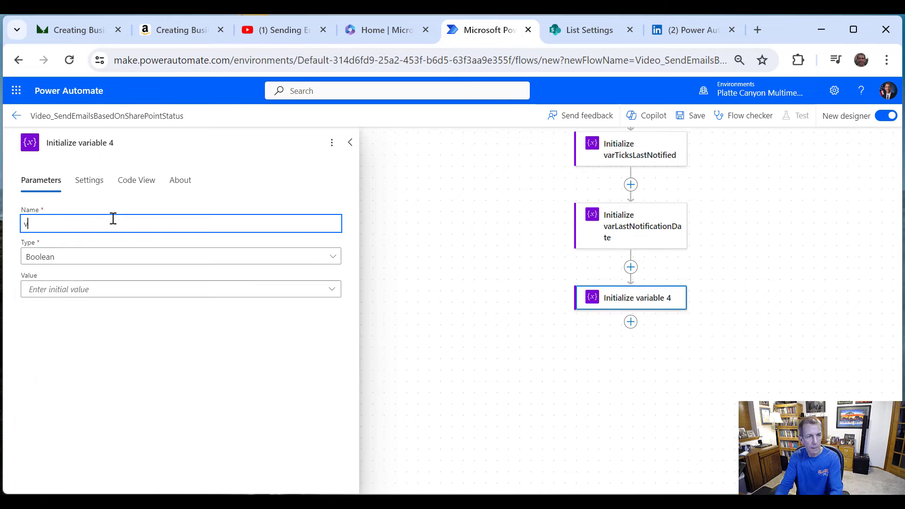
{"action": "type", "text": "za"}
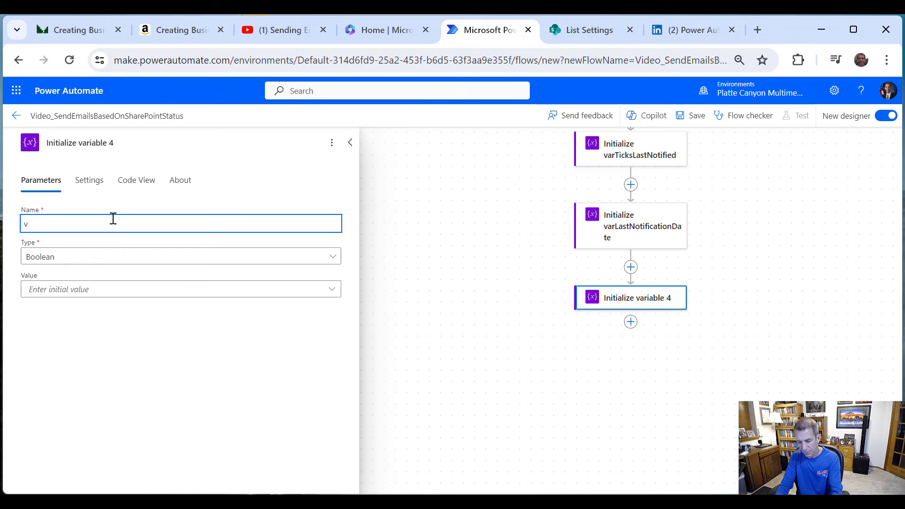
{"action": "type", "text": "arDay"}
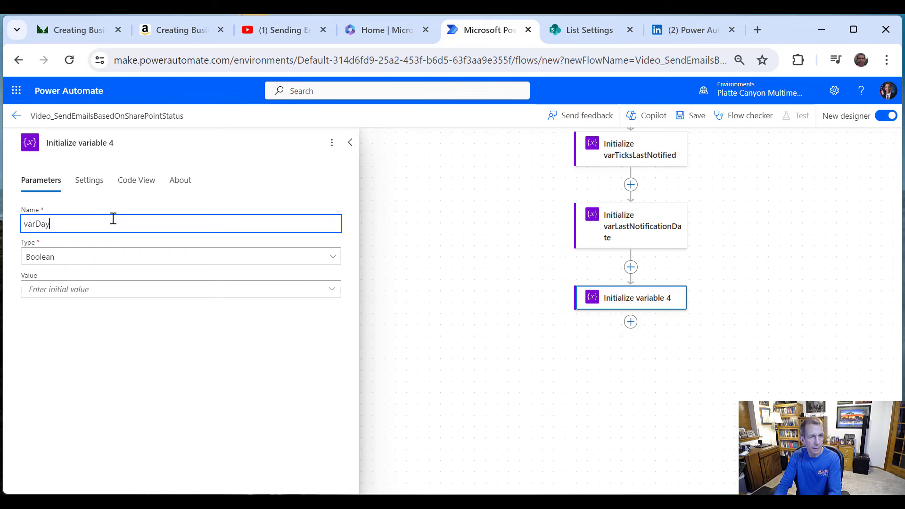
{"action": "type", "text": "sBetweenTicks"}
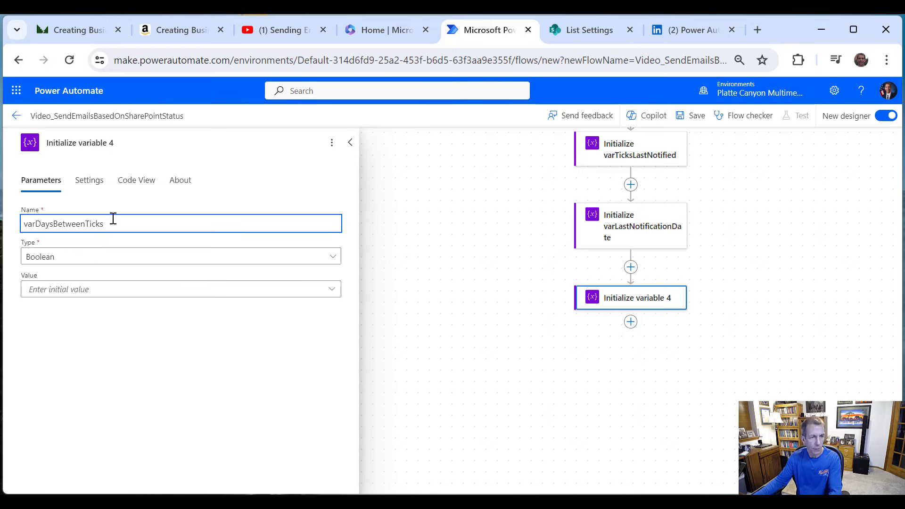
{"action": "left_click", "coordinate": [89, 266]}
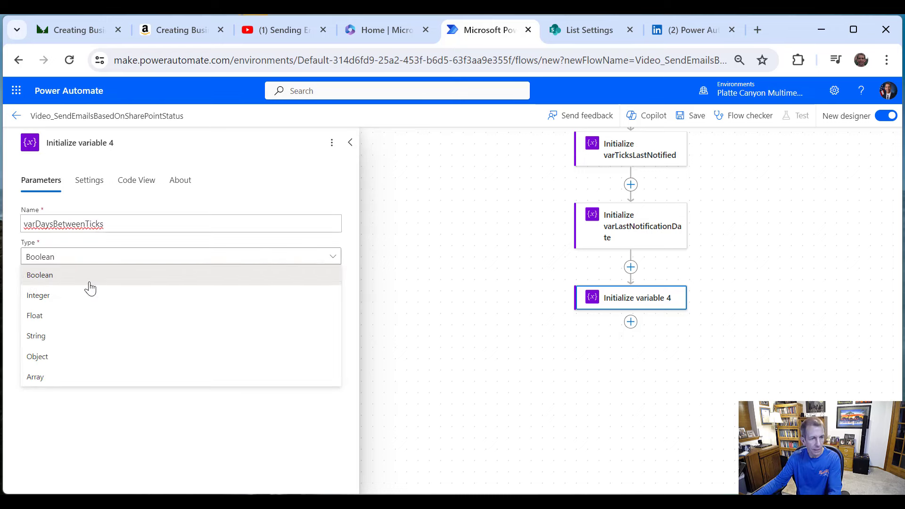
{"action": "left_click", "coordinate": [48, 296]}
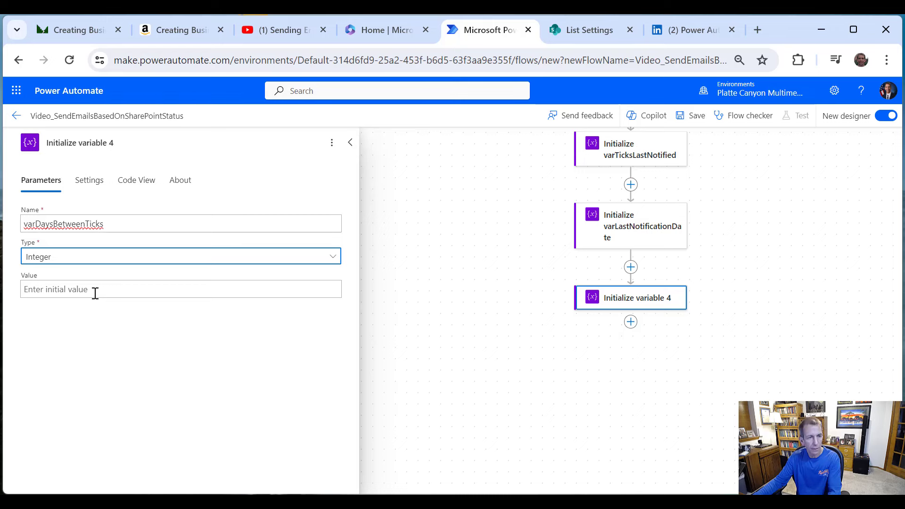
Step: Rename the action as Initialize varDaysBetweenTicks, reusing the copied variable name, and collapse its settings
{"action": "double_click", "coordinate": [72, 224]}
{"action": "key", "text": "ctrl+c"}
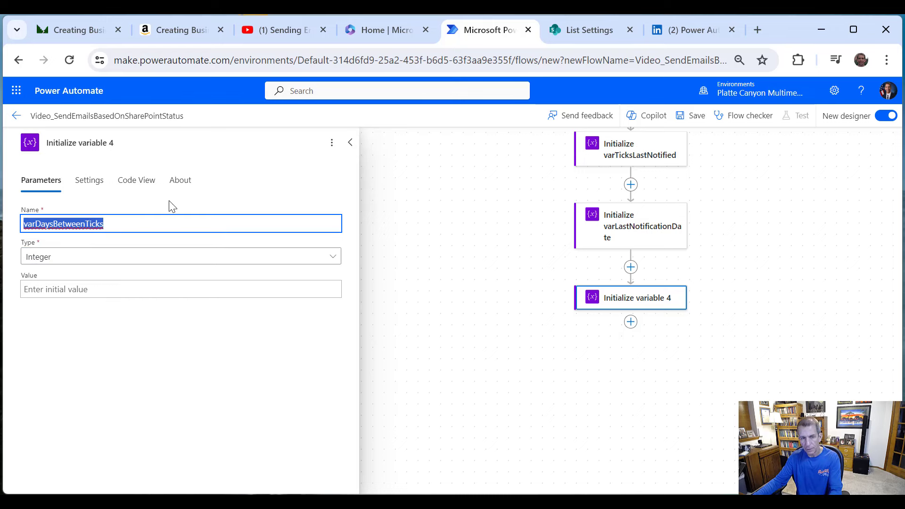
{"action": "double_click", "coordinate": [92, 143]}
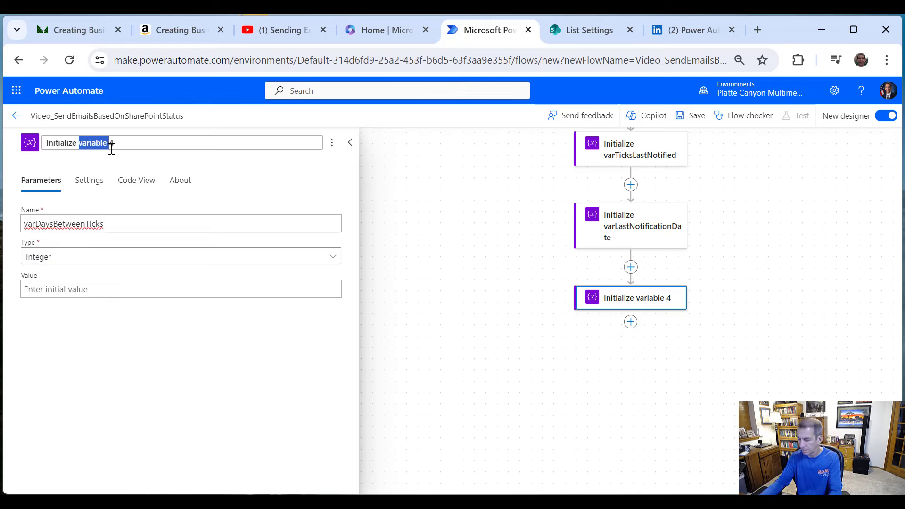
{"action": "key", "text": "BackSpace"}
{"action": "key", "text": "Delete"}
{"action": "key", "text": "Delete"}
{"action": "key", "text": "ctrl+v"}
{"action": "left_click", "coordinate": [577, 276]}
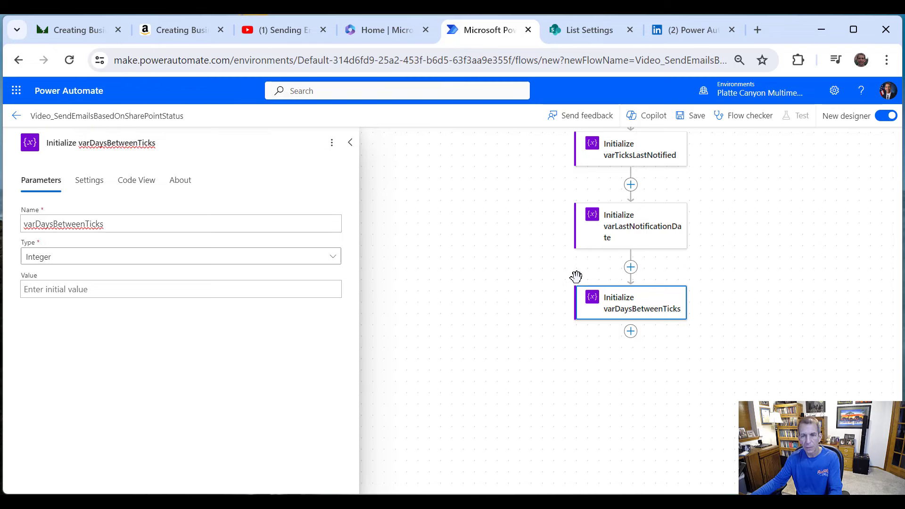
{"action": "left_click", "coordinate": [507, 285]}
Step: Add a SharePoint Get items action after Initialize varDaysBetweenTicks, finding it among the SharePoint connector's full list of actions
{"action": "scroll", "coordinate": [789, 365], "scroll_direction": "up", "scroll_amount": 3}
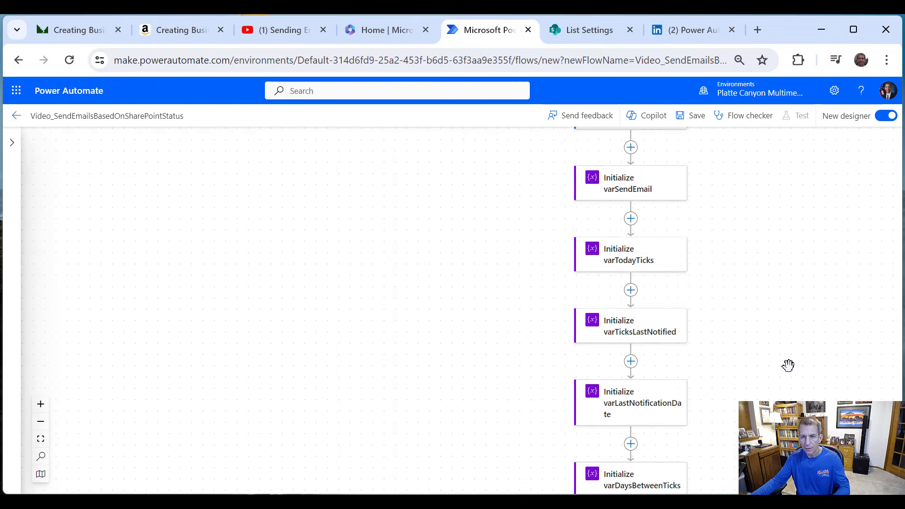
{"action": "scroll", "coordinate": [788, 366], "scroll_direction": "up", "scroll_amount": 3}
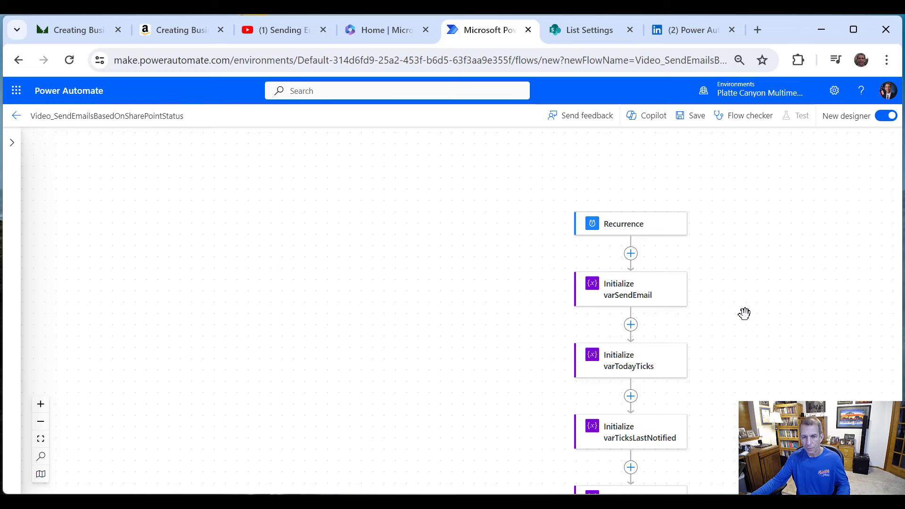
{"action": "scroll", "coordinate": [745, 313], "scroll_direction": "down", "scroll_amount": 1}
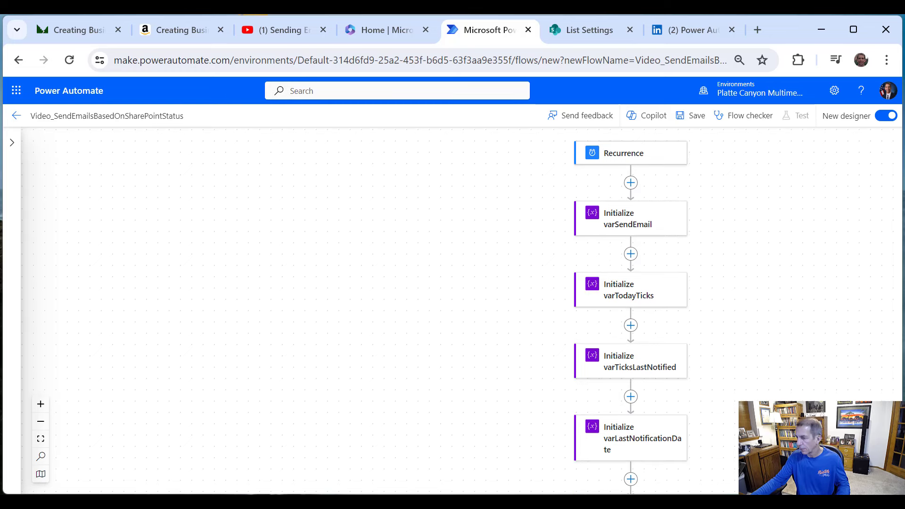
{"action": "scroll", "coordinate": [723, 418], "scroll_direction": "down", "scroll_amount": 2}
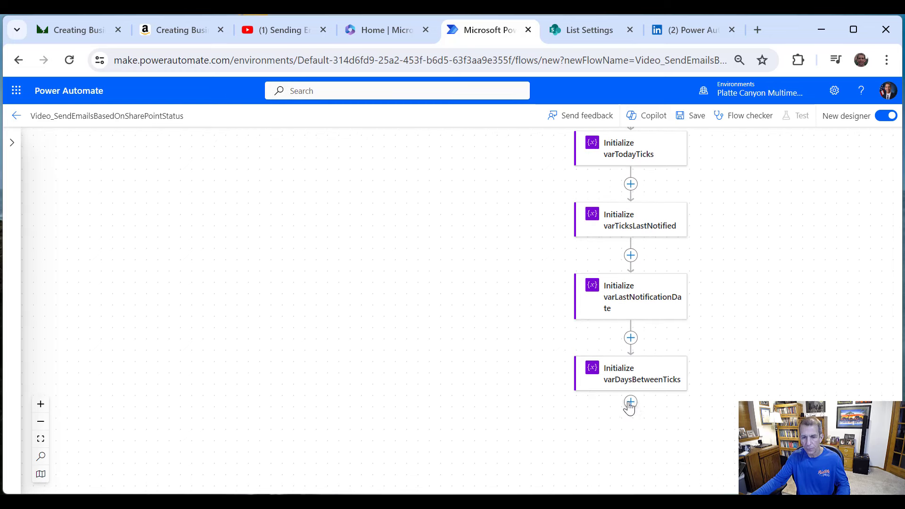
{"action": "left_click", "coordinate": [631, 403]}
{"action": "left_click", "coordinate": [660, 404]}
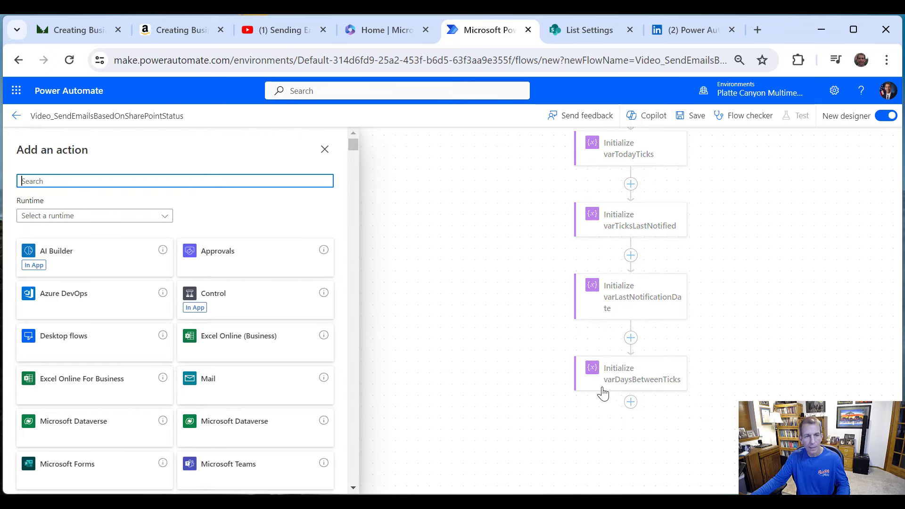
{"action": "type", "text": "Share"}
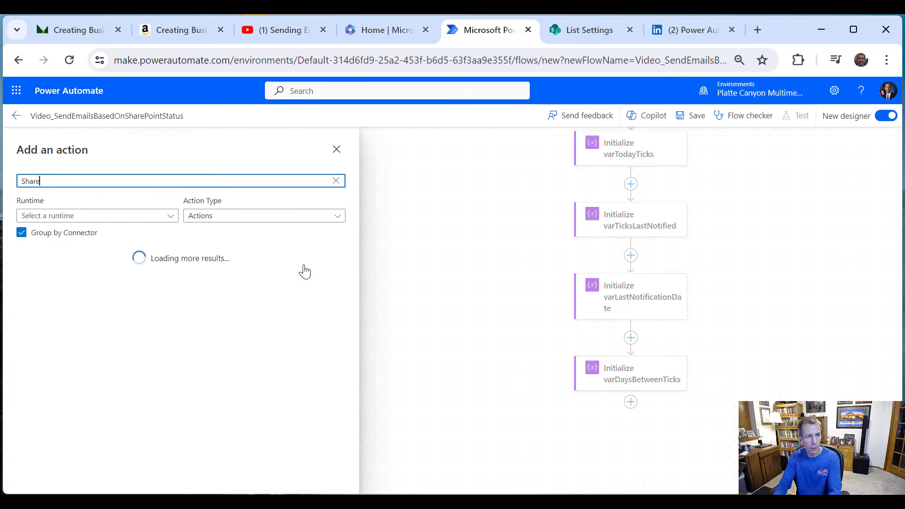
{"action": "type", "text": "Point"}
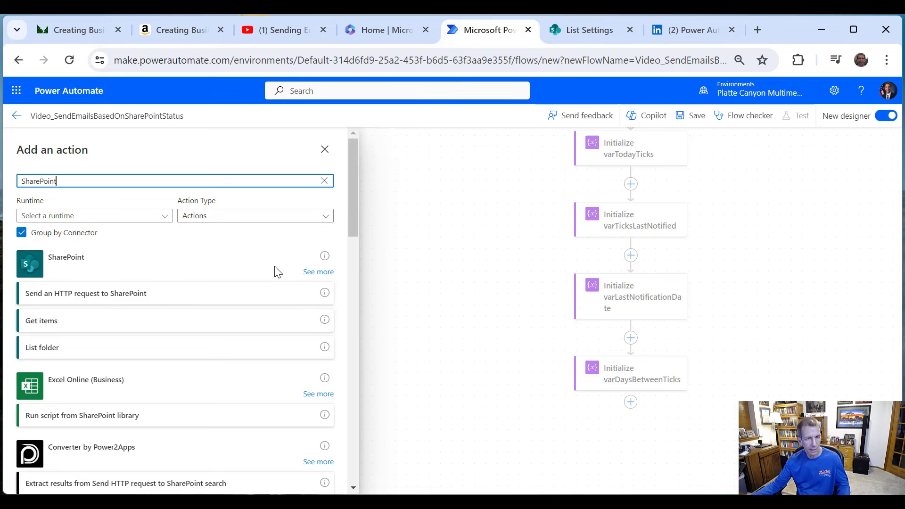
{"action": "left_click", "coordinate": [314, 274]}
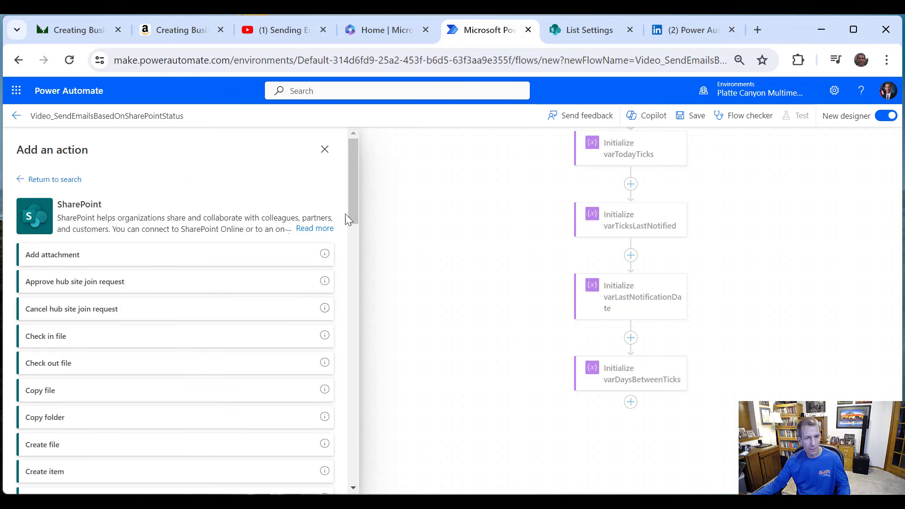
{"action": "left_click_drag", "start_coordinate": [350, 209], "coordinate": [341, 295]}
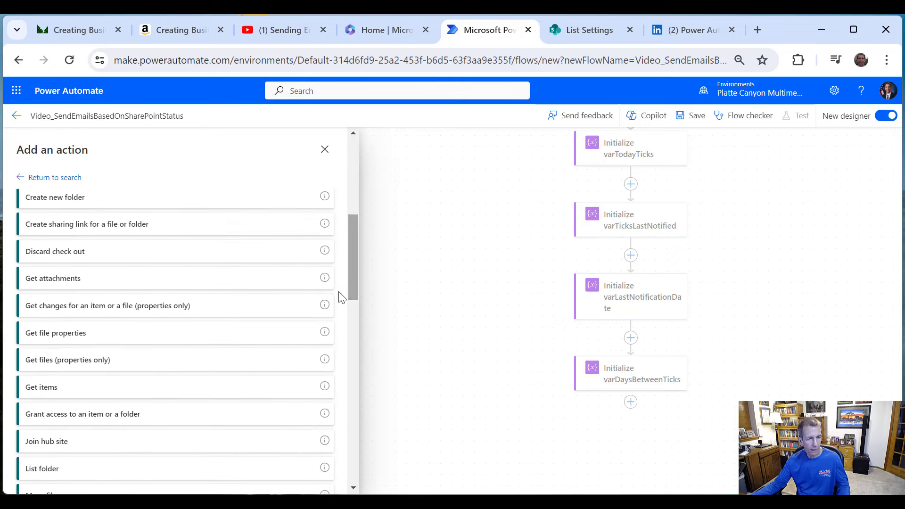
{"action": "left_click", "coordinate": [37, 389]}
Step: Set the Get items site address to the Samples site and the list name to TrainingStatus
{"action": "left_click", "coordinate": [333, 224]}
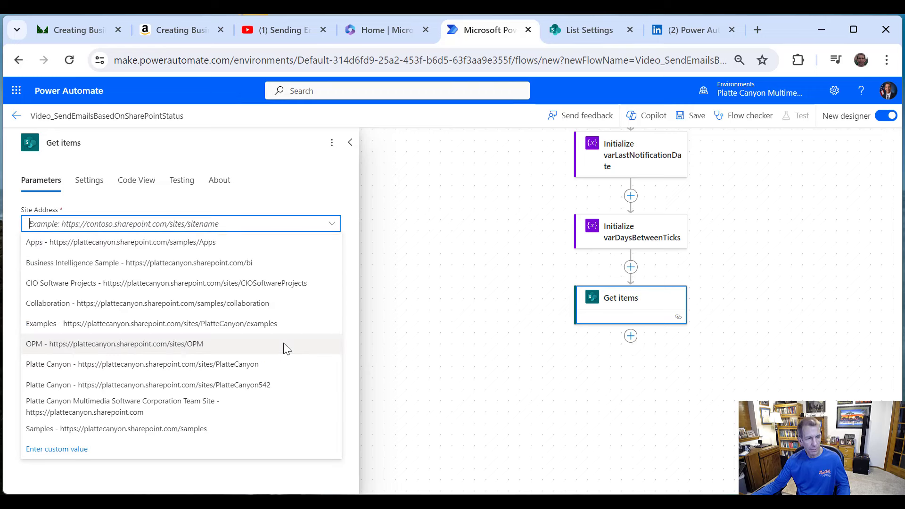
{"action": "left_click", "coordinate": [156, 428]}
{"action": "left_click", "coordinate": [332, 257]}
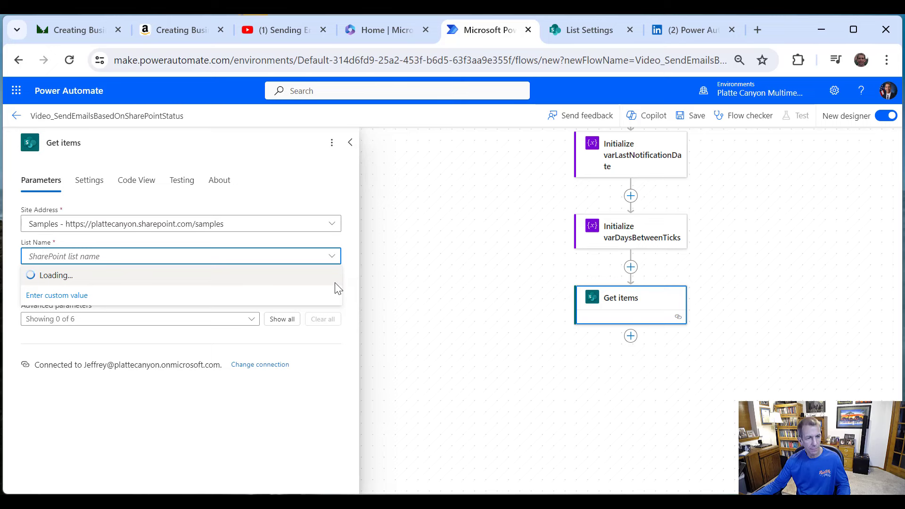
{"action": "scroll", "coordinate": [410, 394], "scroll_direction": "down", "scroll_amount": 3}
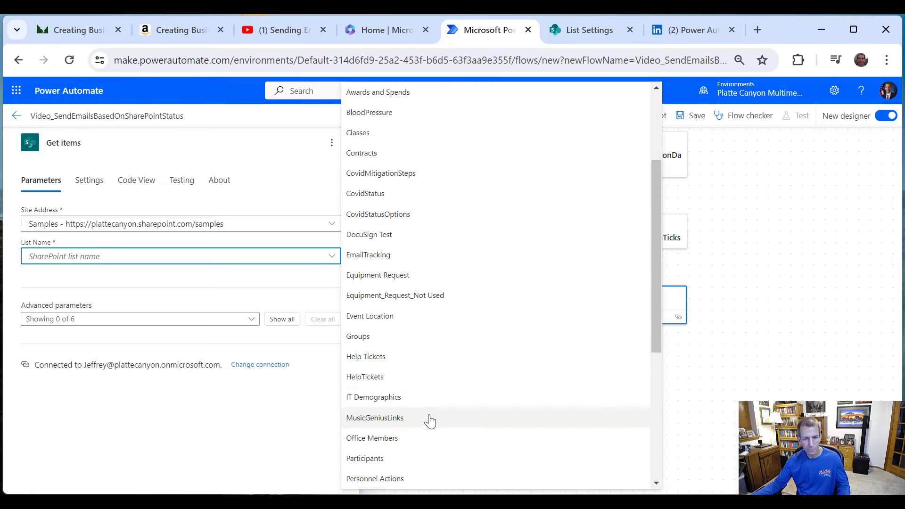
{"action": "scroll", "coordinate": [428, 420], "scroll_direction": "down", "scroll_amount": 5}
{"action": "left_click", "coordinate": [368, 459]}
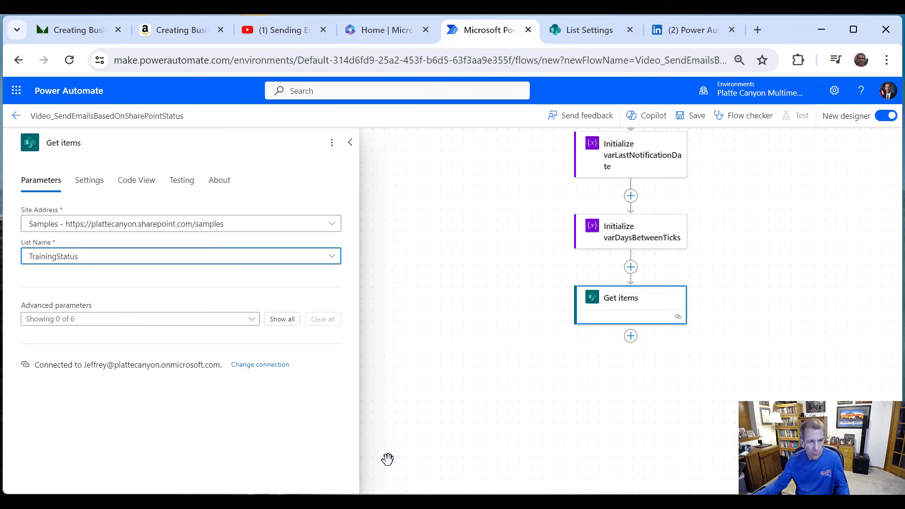
Step: Add the Filter Query advanced parameter to the Get items action
{"action": "left_click", "coordinate": [254, 321]}
{"action": "left_click", "coordinate": [55, 369]}
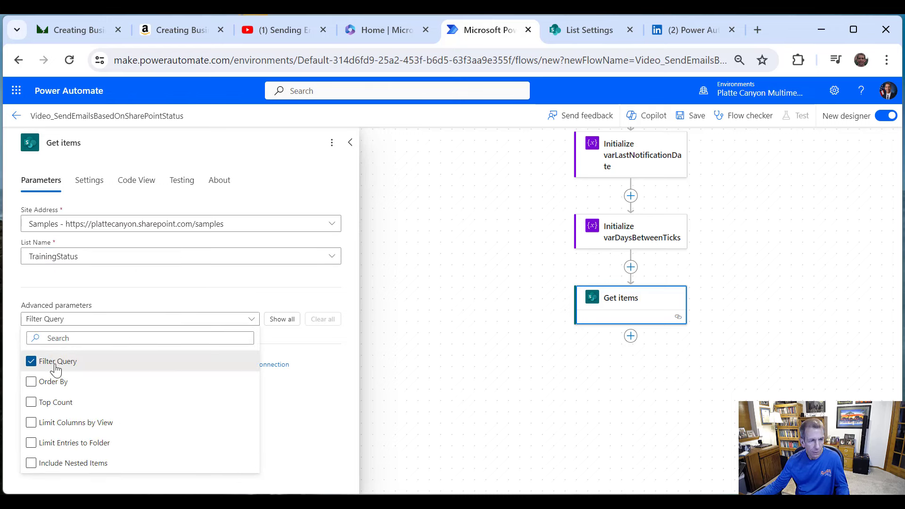
{"action": "left_click", "coordinate": [318, 425]}
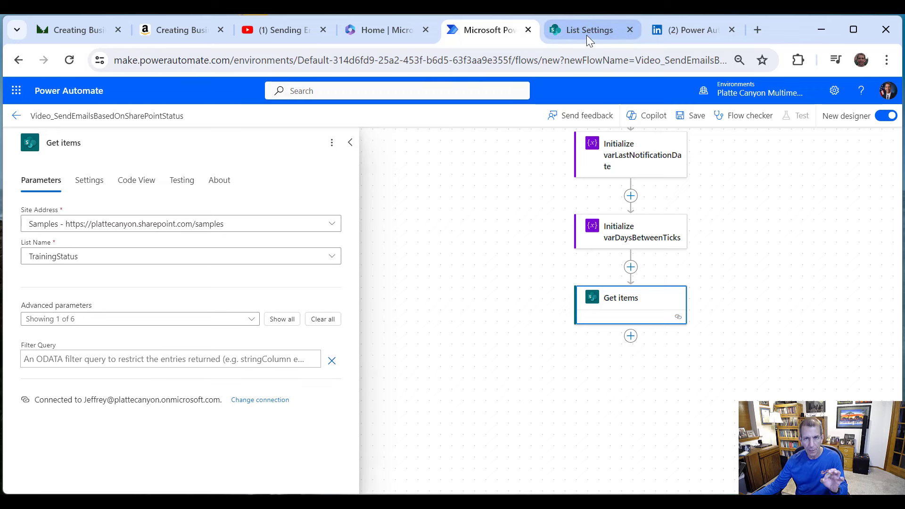
Step: Switch to the TrainingStatus list settings in SharePoint and check the Course Title column's internal field name in its page address
{"action": "mouse_move", "coordinate": [587, 35]}
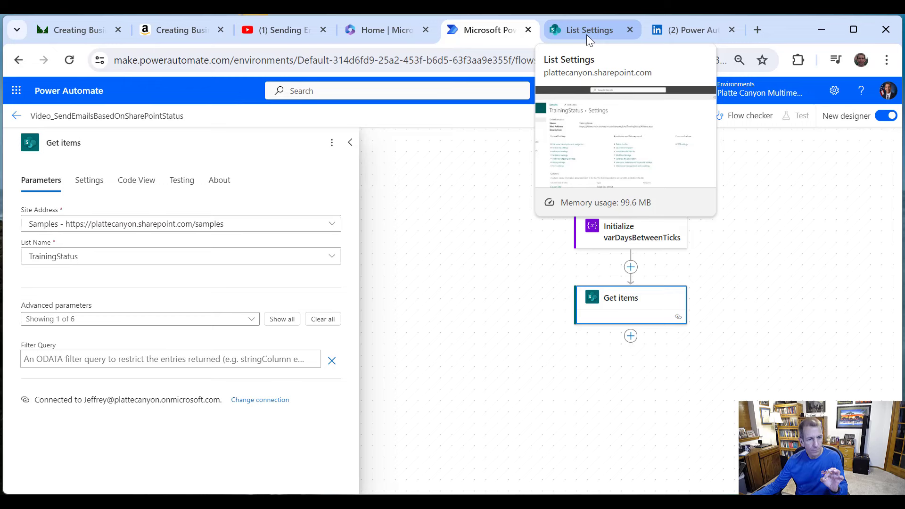
{"action": "left_click", "coordinate": [587, 32]}
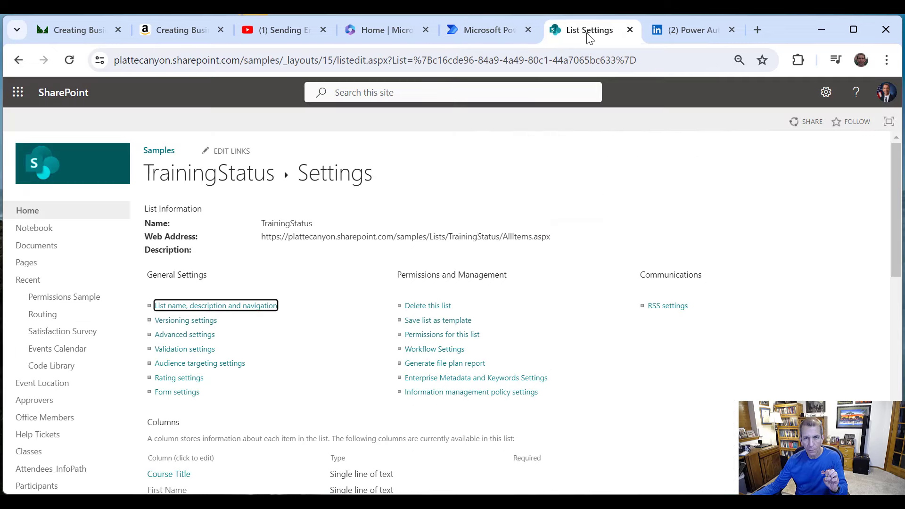
{"action": "scroll", "coordinate": [267, 370], "scroll_direction": "down", "scroll_amount": 3}
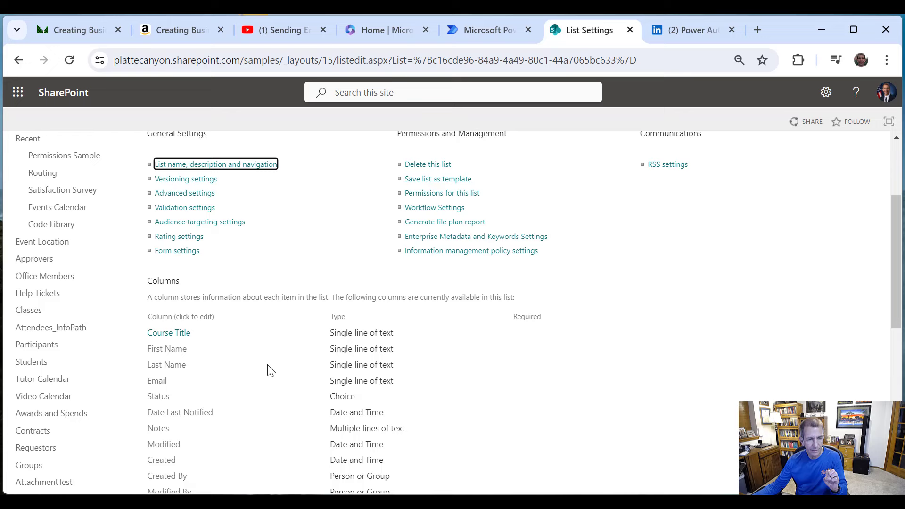
{"action": "left_click", "coordinate": [169, 334]}
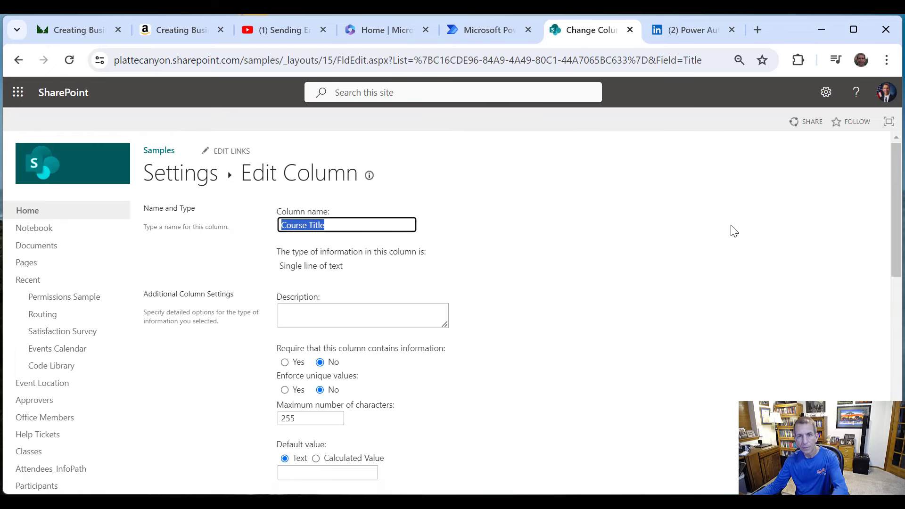
{"action": "key", "text": "Print"}
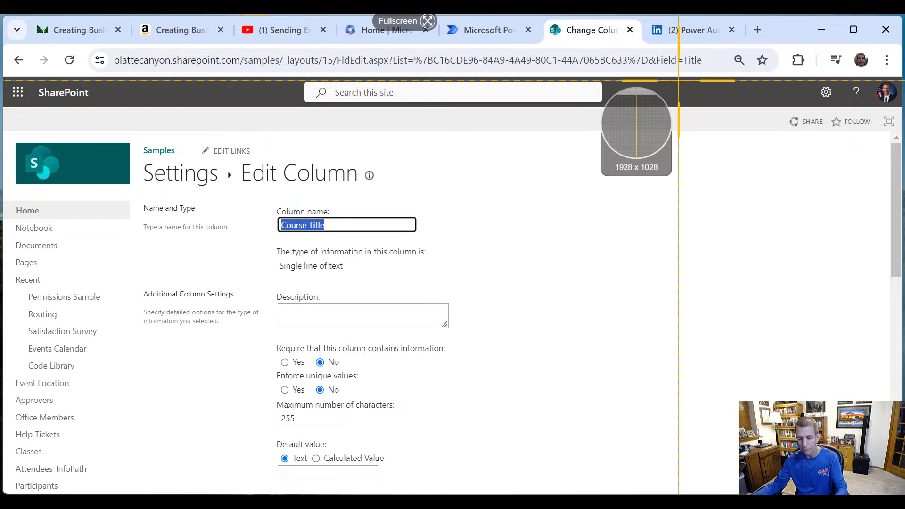
{"action": "key", "text": "Escape"}
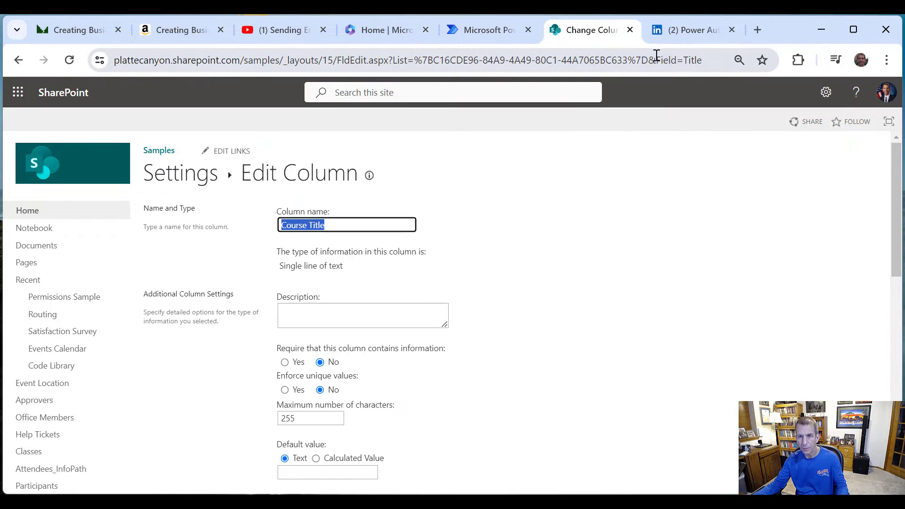
{"action": "left_click_drag", "start_coordinate": [658, 56], "coordinate": [734, 60]}
{"action": "left_click", "coordinate": [710, 60]}
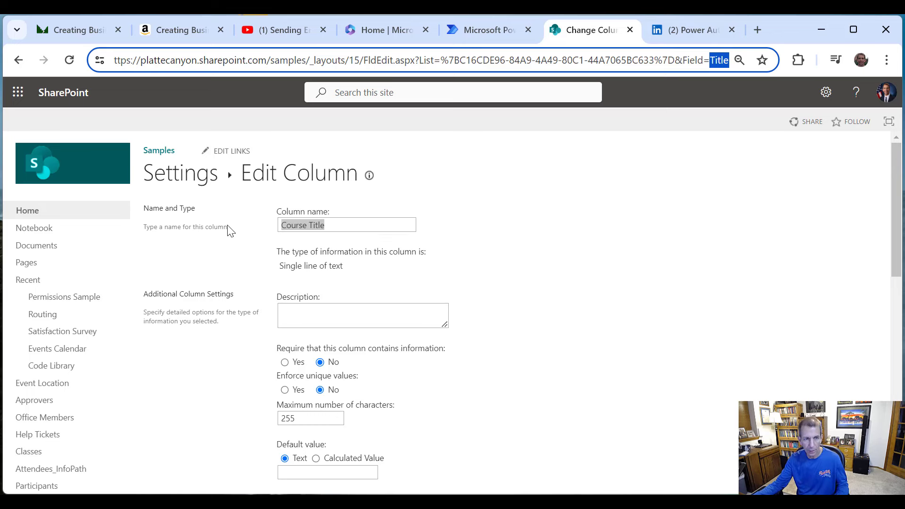
Step: Return to the list settings and check the Status column's internal field name in its page address
{"action": "left_click", "coordinate": [192, 175]}
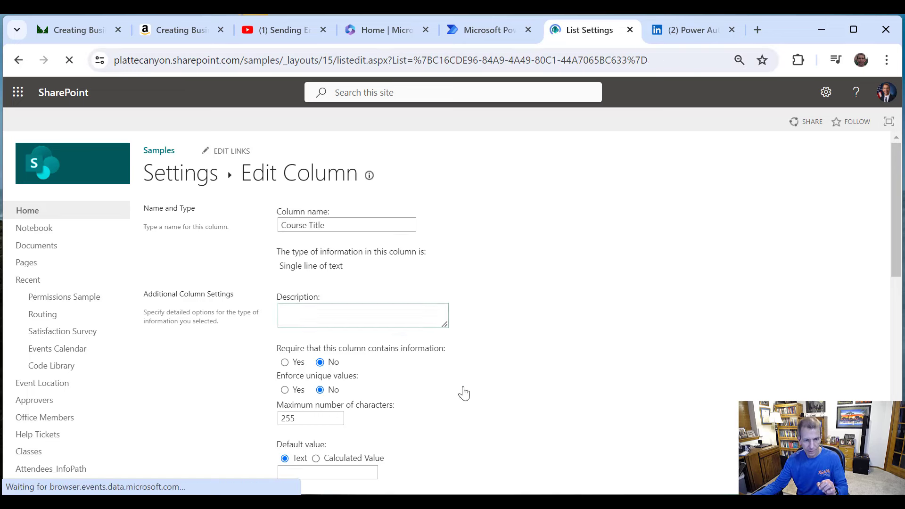
{"action": "scroll", "coordinate": [208, 429], "scroll_direction": "down", "scroll_amount": 8}
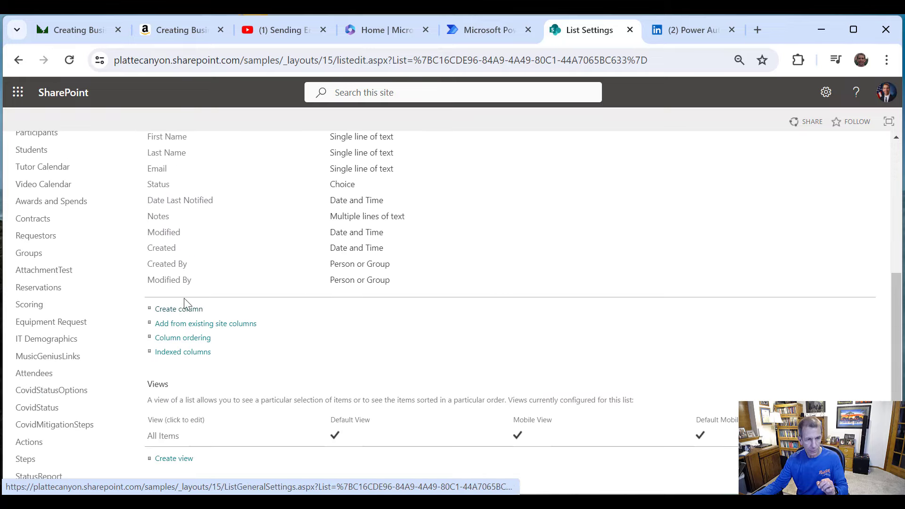
{"action": "scroll", "coordinate": [184, 304], "scroll_direction": "up", "scroll_amount": 2}
{"action": "left_click", "coordinate": [159, 257]}
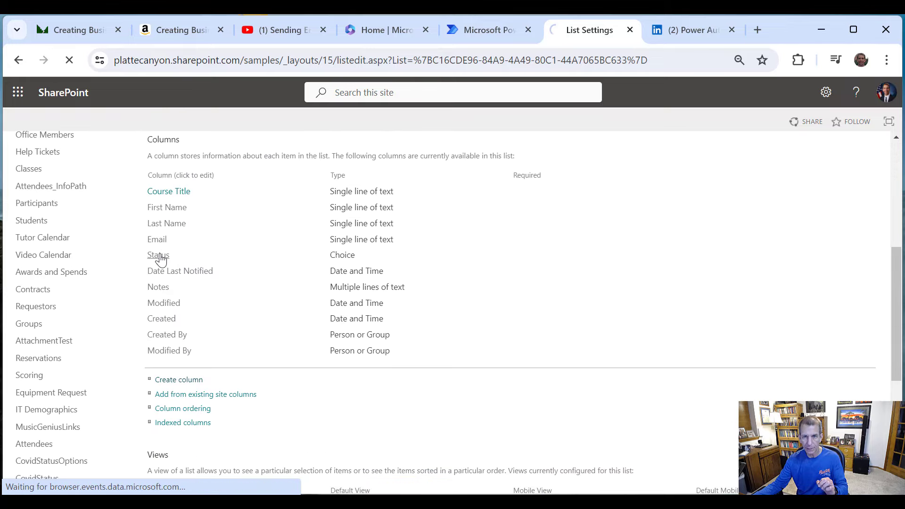
{"action": "left_click", "coordinate": [664, 54]}
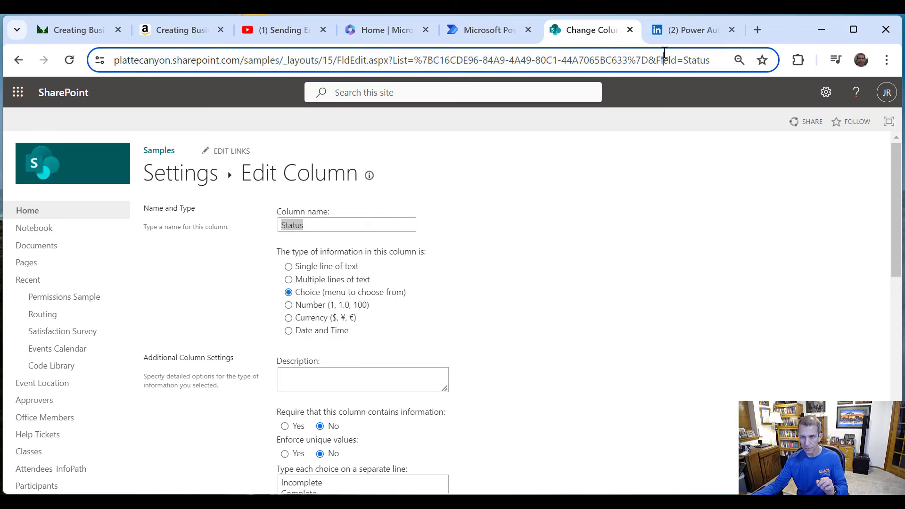
{"action": "double_click", "coordinate": [696, 60]}
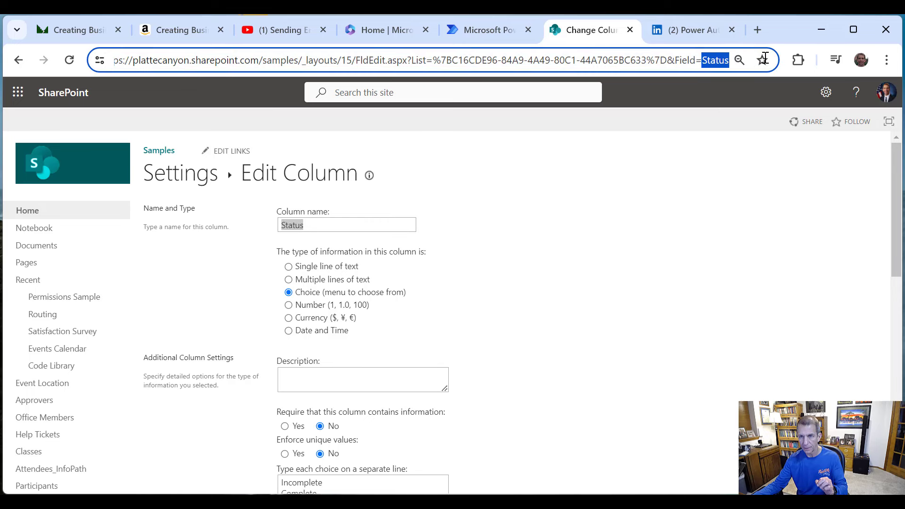
Step: Switch back to Power Automate and set the Get items Filter Query to Title eq 'Training XYZ' and Status eq 'Incomplete'
{"action": "left_click", "coordinate": [480, 32]}
{"action": "left_click", "coordinate": [108, 360]}
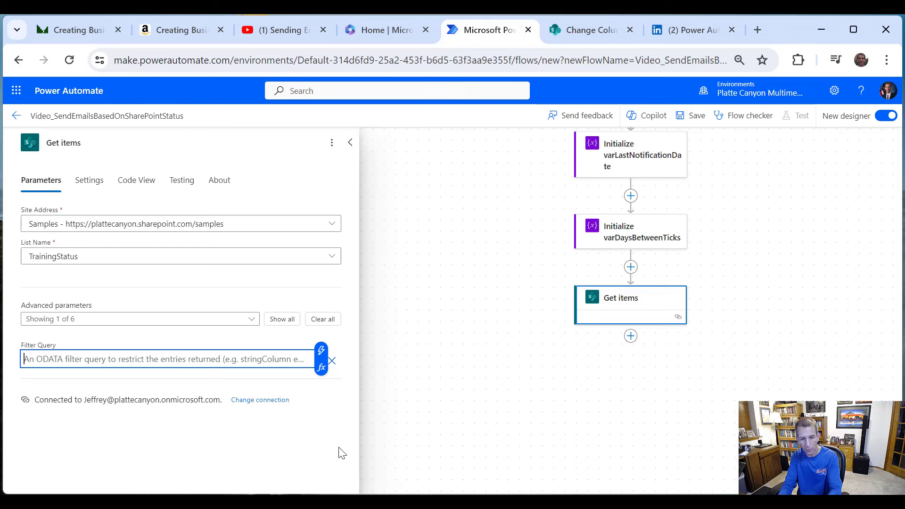
{"action": "type", "text": "Title"}
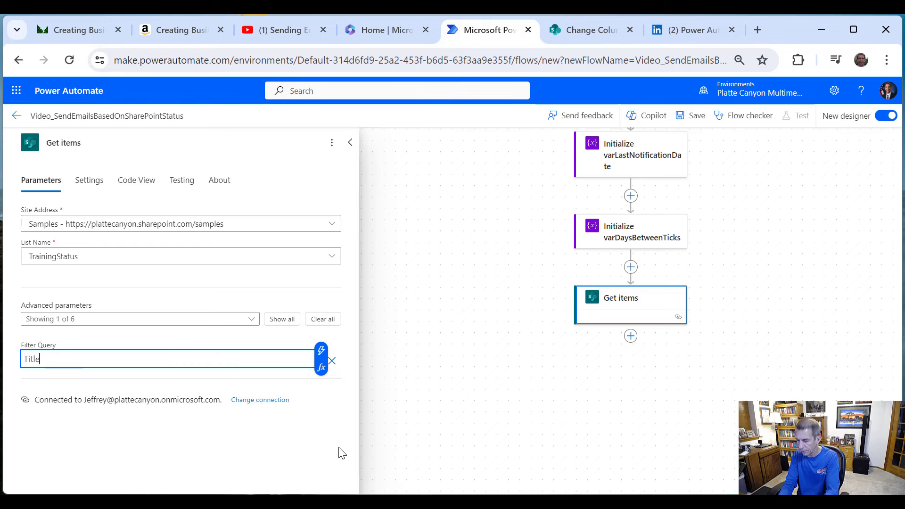
{"action": "type", "text": " eq "}
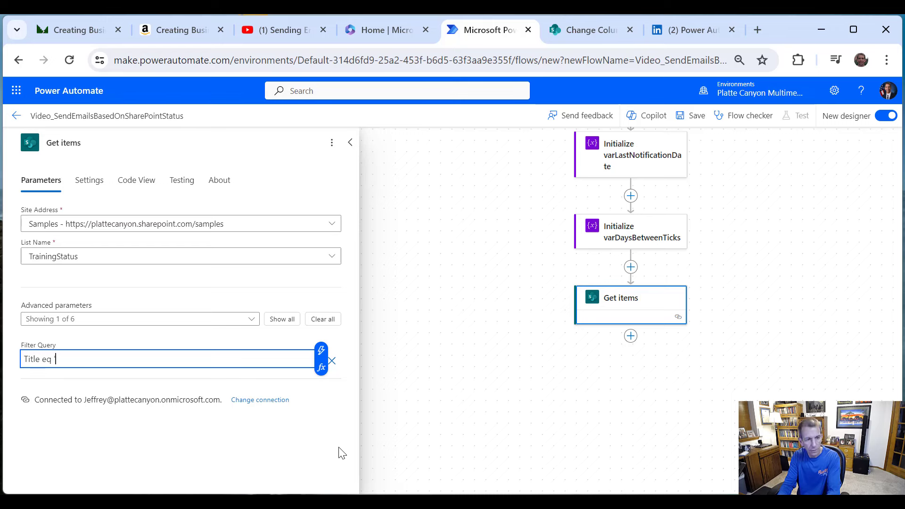
{"action": "type", "text": "'Trainin"}
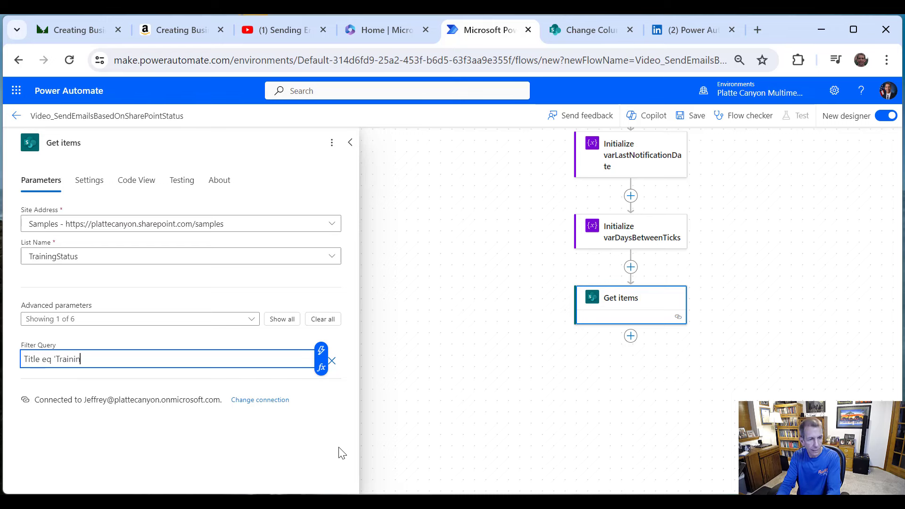
{"action": "type", "text": "g XYZX"}
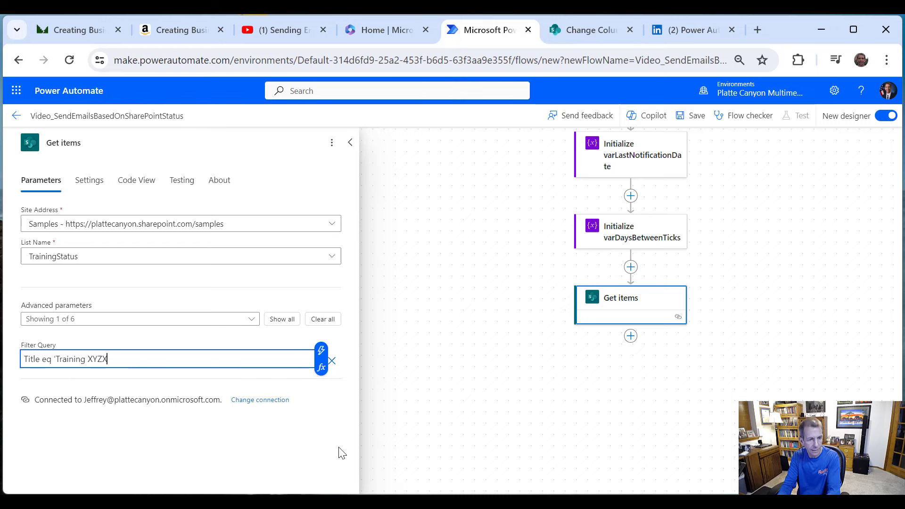
{"action": "key", "text": "BackSpace"}
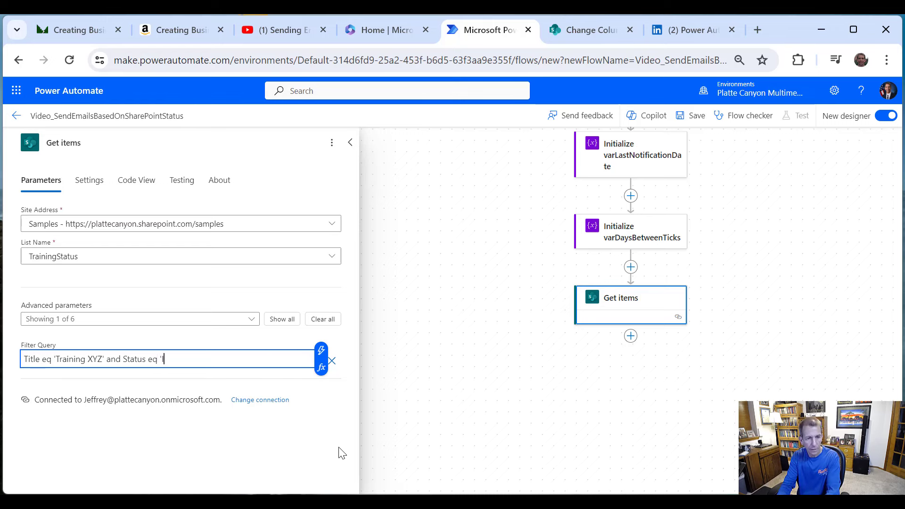
{"action": "type", "text": "ncomplete"}
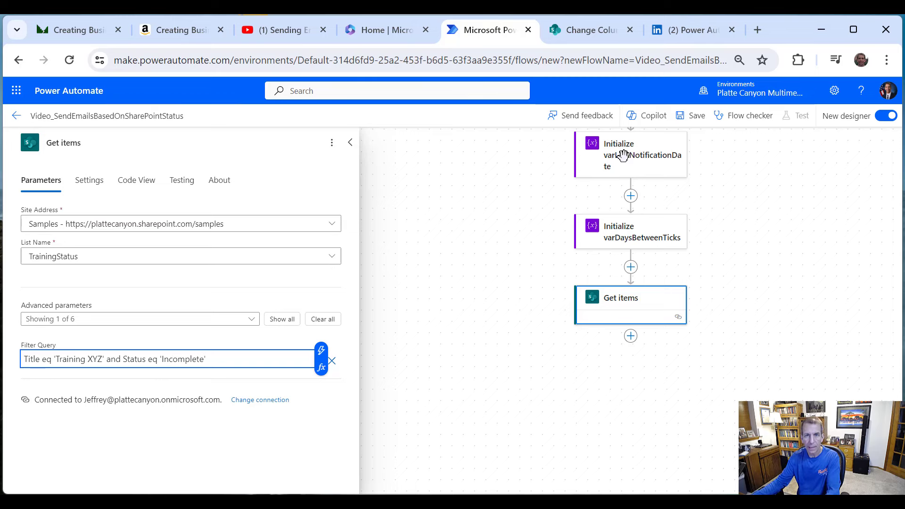
Step: Switch to SharePoint and open the TrainingStatus list to check its course titles and statuses against the filter
{"action": "left_click", "coordinate": [596, 36]}
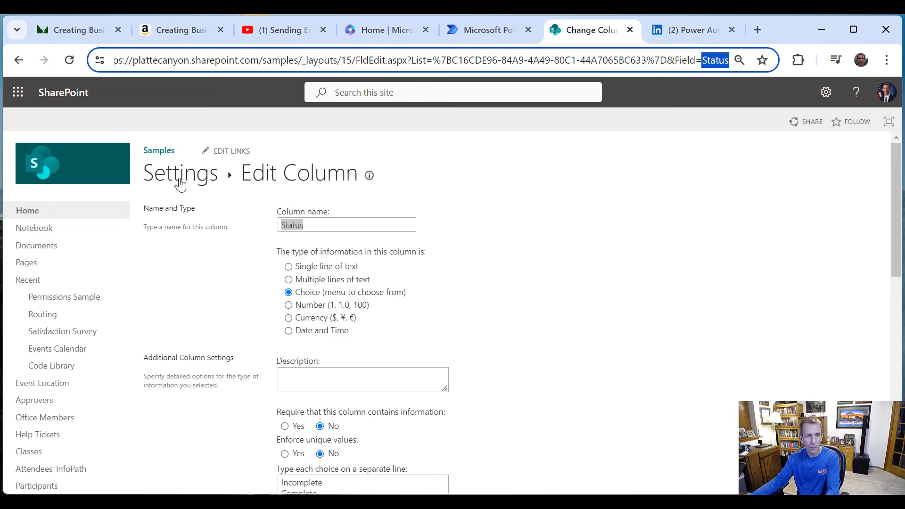
{"action": "scroll", "coordinate": [81, 346], "scroll_direction": "down", "scroll_amount": 10}
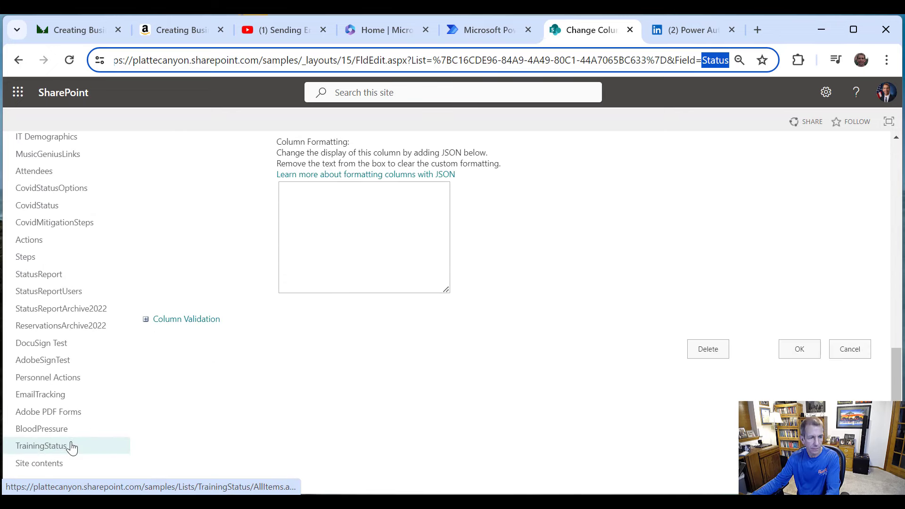
{"action": "left_click", "coordinate": [66, 448]}
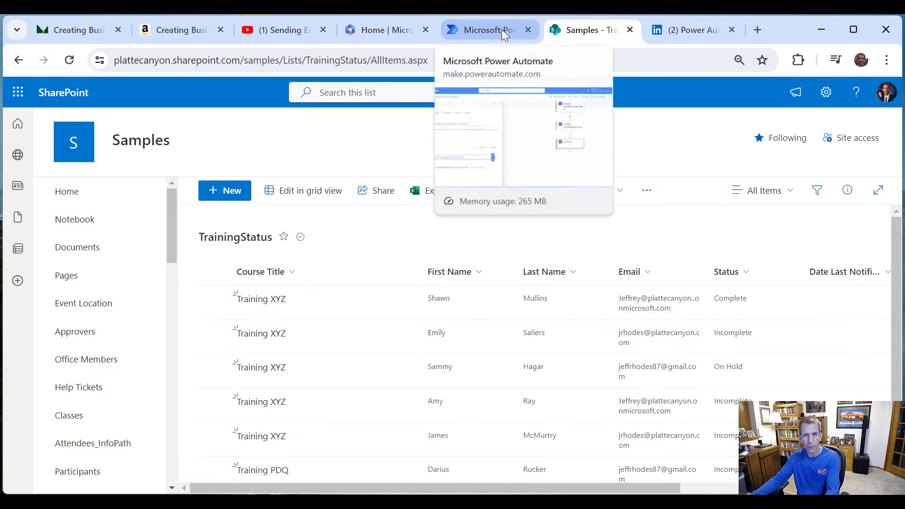
Step: Switch back to Power Automate and add an Apply to each control action after Get items
{"action": "left_click", "coordinate": [474, 32]}
{"action": "scroll", "coordinate": [373, 344], "scroll_direction": "down", "scroll_amount": 1}
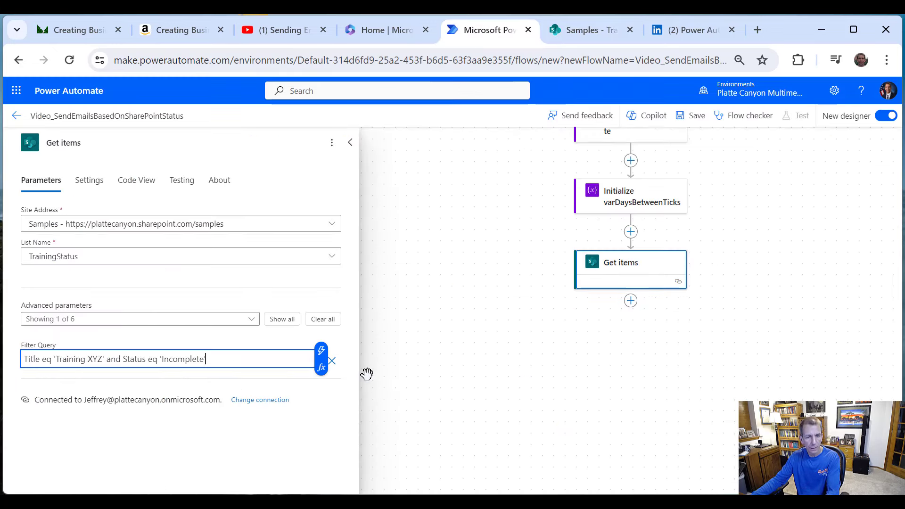
{"action": "scroll", "coordinate": [406, 337], "scroll_direction": "up", "scroll_amount": 2}
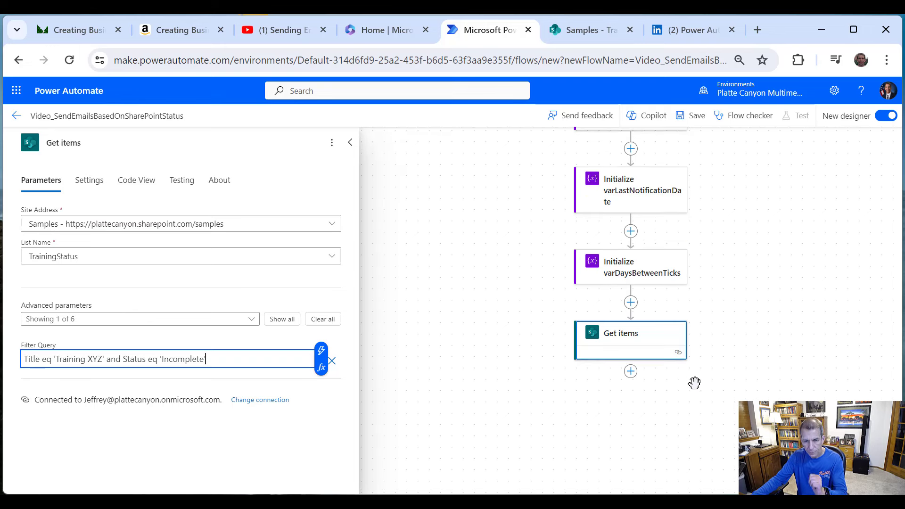
{"action": "left_click", "coordinate": [635, 382]}
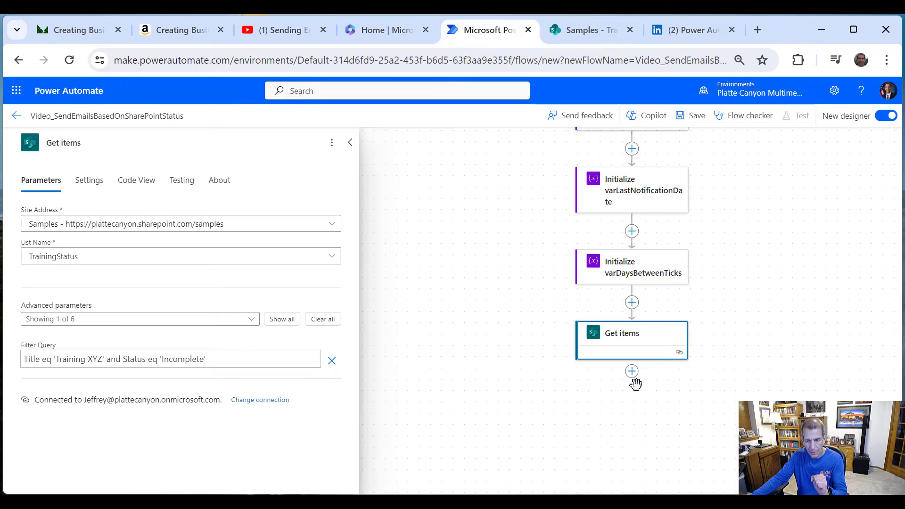
{"action": "double_click", "coordinate": [634, 381]}
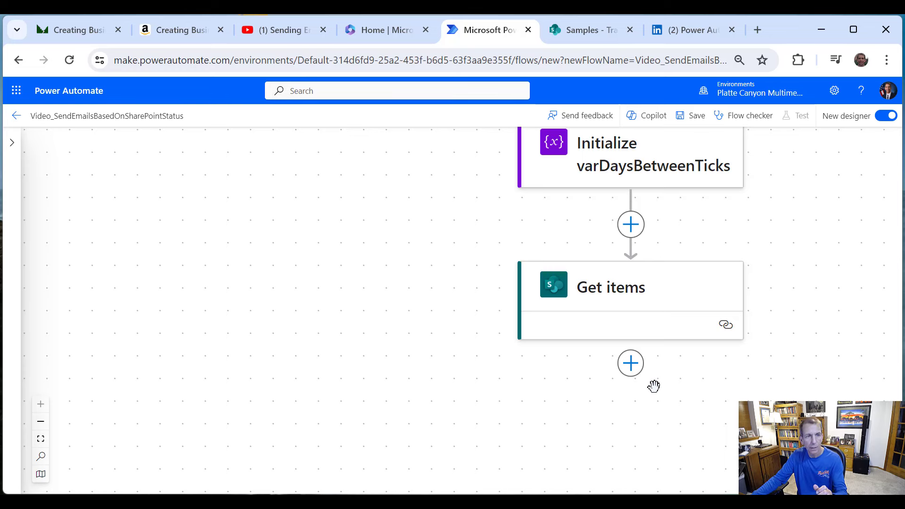
{"action": "left_click_drag", "start_coordinate": [806, 243], "coordinate": [806, 246]}
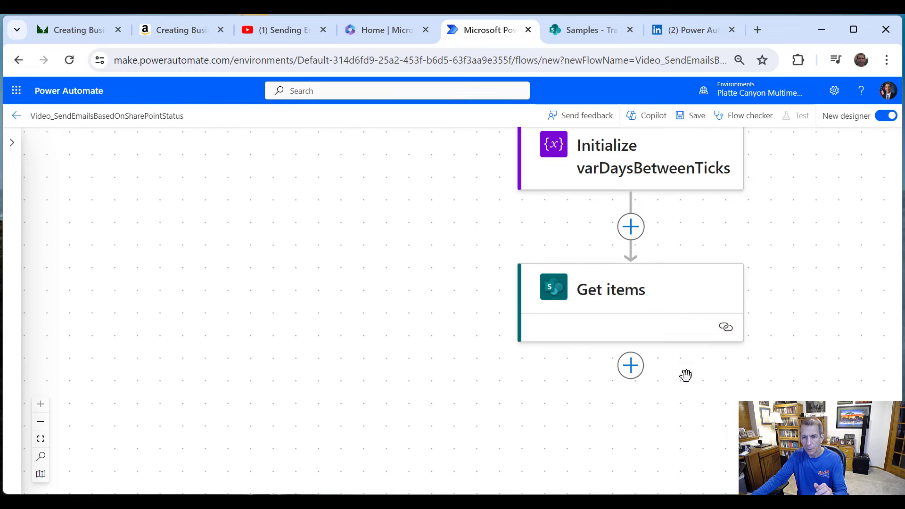
{"action": "left_click_drag", "start_coordinate": [655, 387], "coordinate": [685, 436]}
{"action": "left_click", "coordinate": [661, 415]}
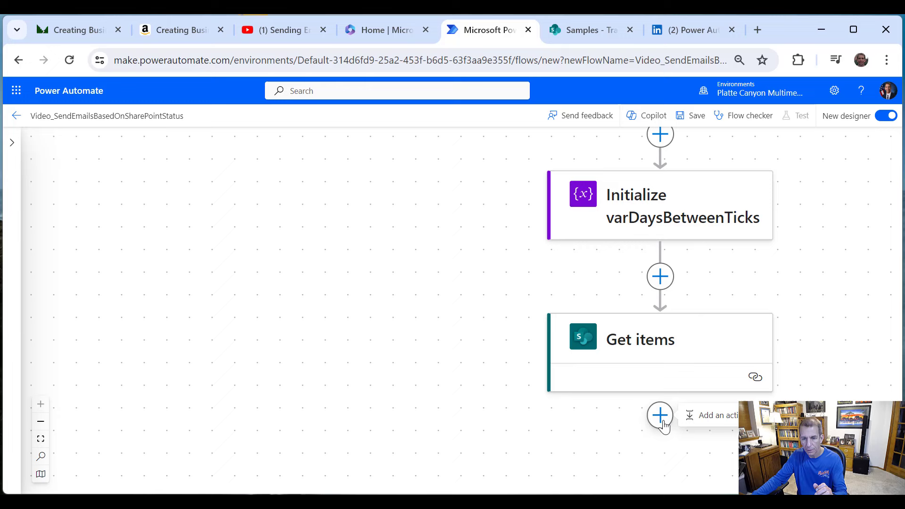
{"action": "left_click", "coordinate": [713, 421]}
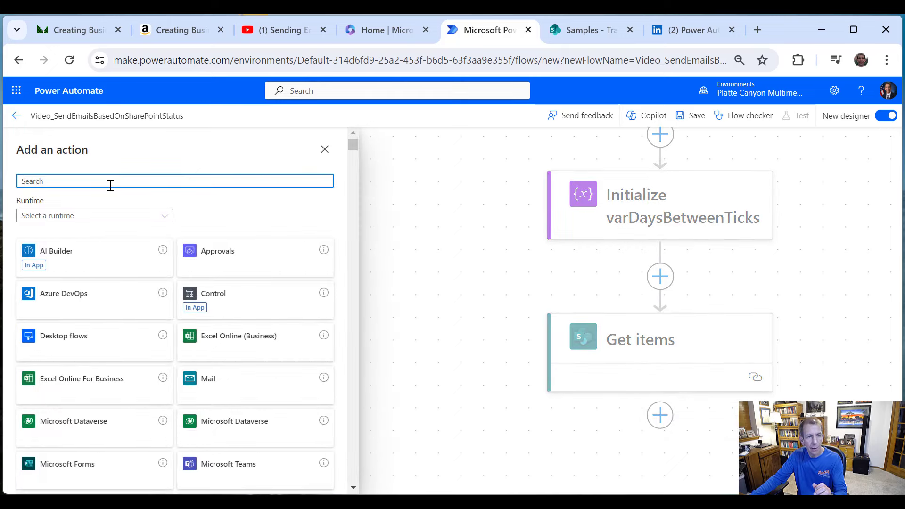
{"action": "left_click", "coordinate": [213, 304]}
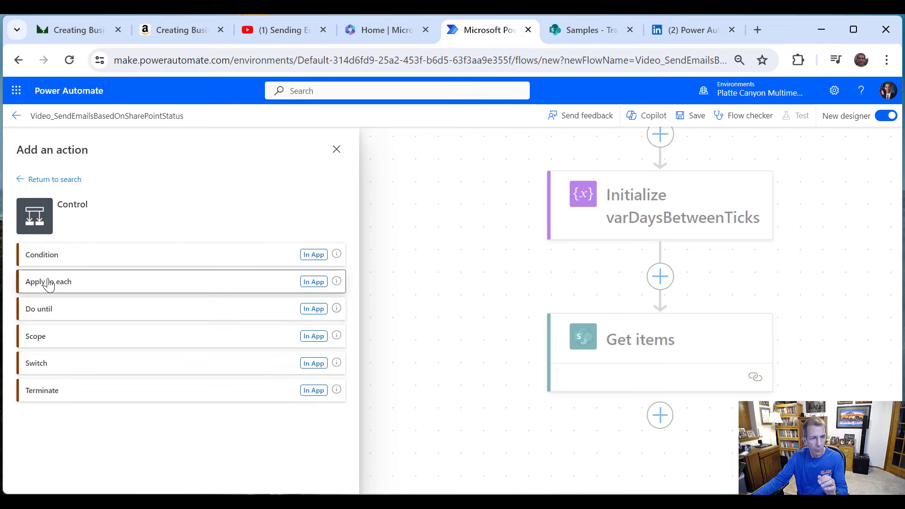
{"action": "left_click", "coordinate": [49, 284]}
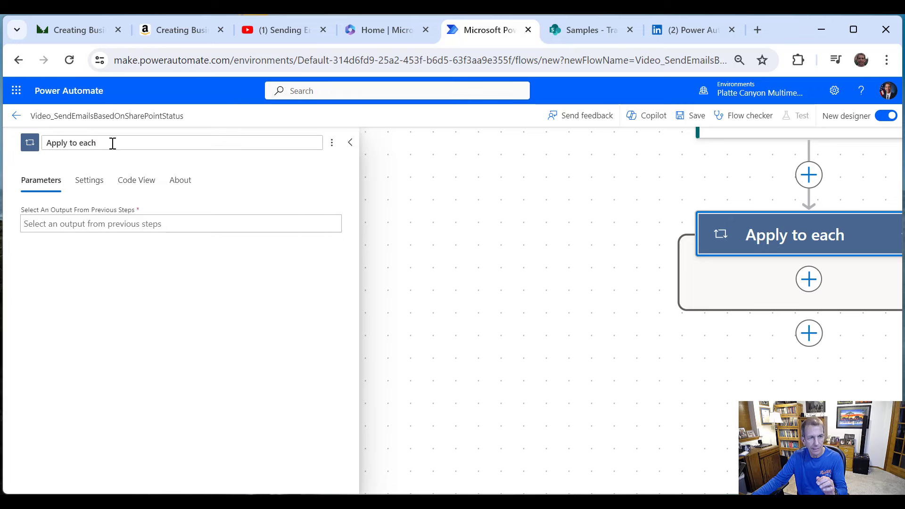
Step: Rename the Apply to each action as Loop Through Items
{"action": "left_click", "coordinate": [87, 143]}
{"action": "key", "text": "BackSpace"}
{"action": "key", "text": "BackSpace"}
{"action": "key", "text": "BackSpace"}
{"action": "key", "text": "BackSpace"}
{"action": "key", "text": "BackSpace"}
{"action": "key", "text": "BackSpace"}
{"action": "key", "text": "BackSpace"}
{"action": "key", "text": "BackSpace"}
{"action": "key", "text": "BackSpace"}
{"action": "key", "text": "BackSpace"}
{"action": "key", "text": "BackSpace"}
{"action": "key", "text": "BackSpace"}
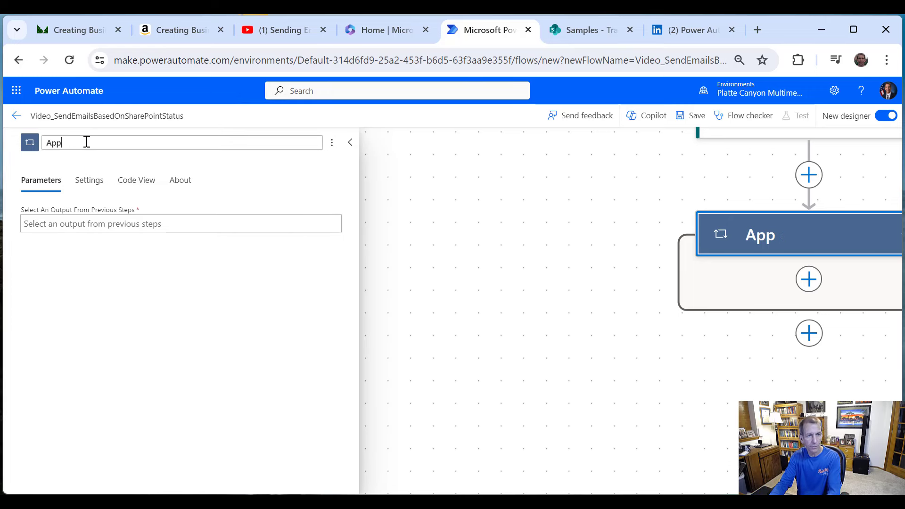
{"action": "type", "text": "Loop"}
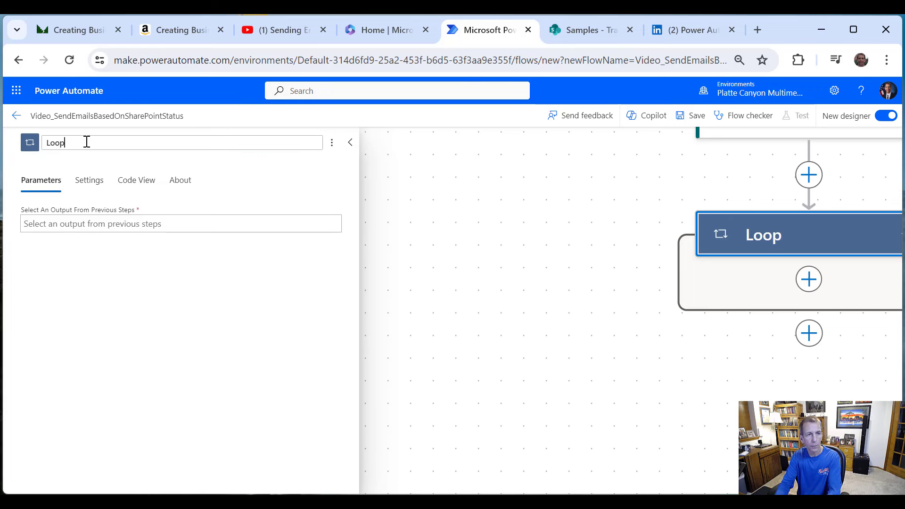
{"action": "type", "text": " Through Items"}
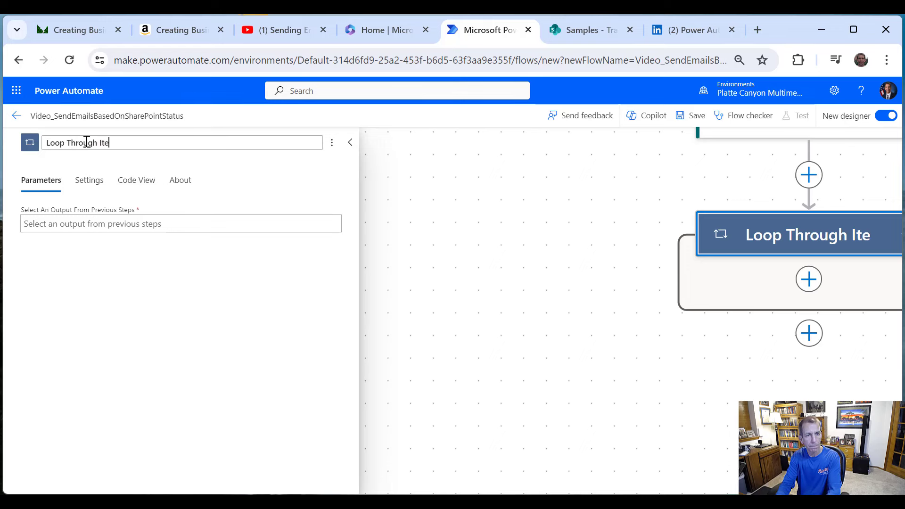
Step: Set the loop's input to the body/value output of Get items
{"action": "left_click", "coordinate": [130, 224]}
{"action": "left_click", "coordinate": [346, 218]}
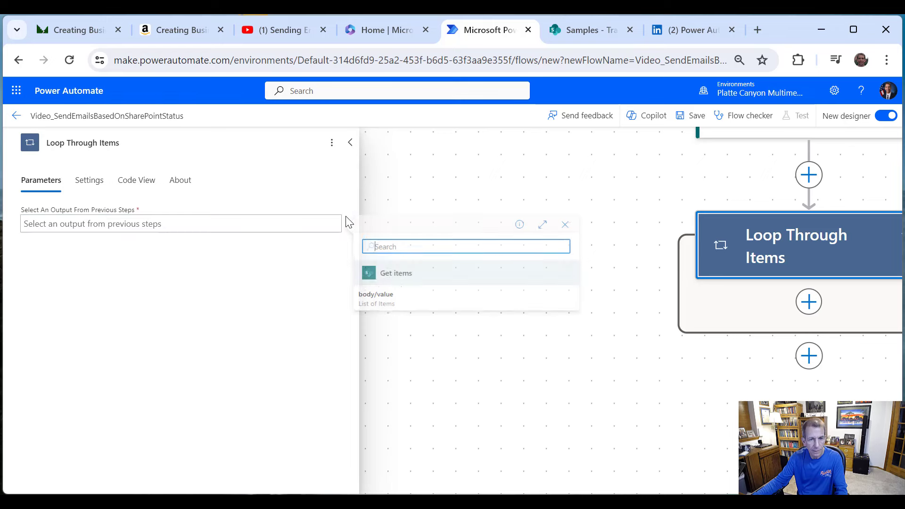
{"action": "left_click", "coordinate": [383, 299]}
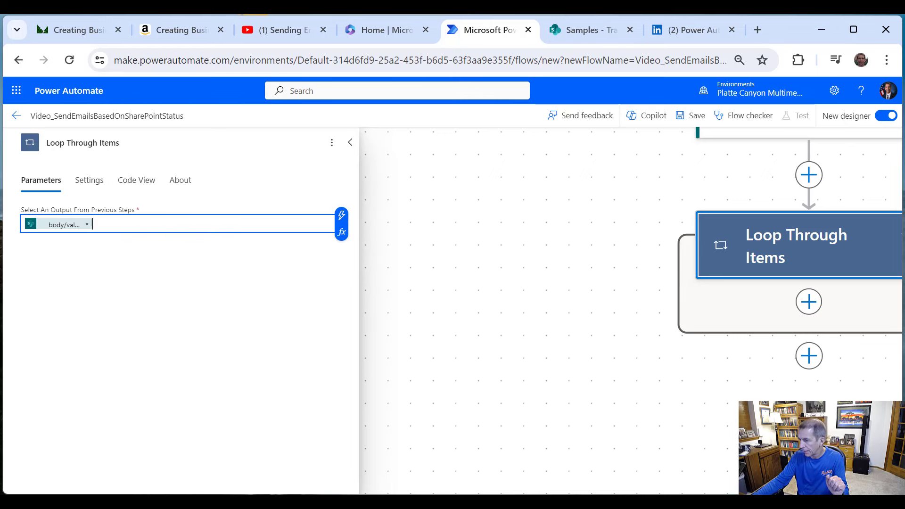
{"action": "left_click", "coordinate": [552, 348]}
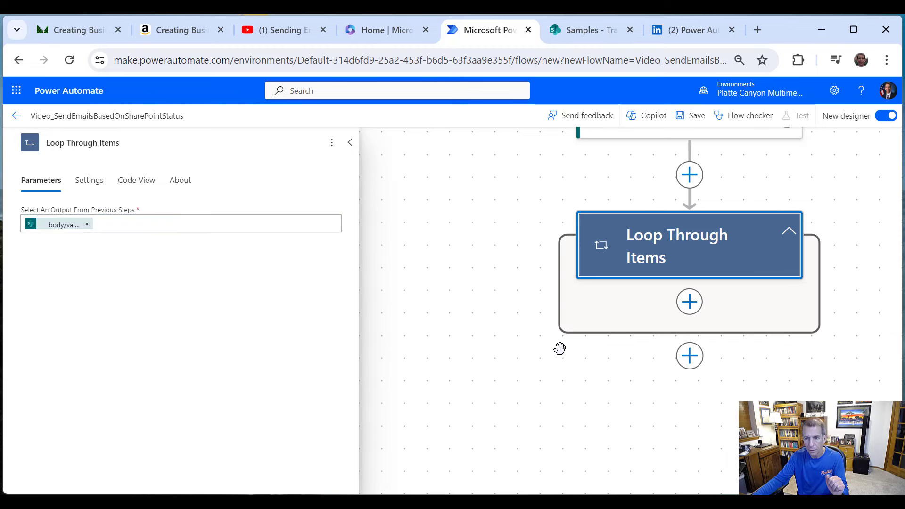
{"action": "right_click", "coordinate": [786, 388]}
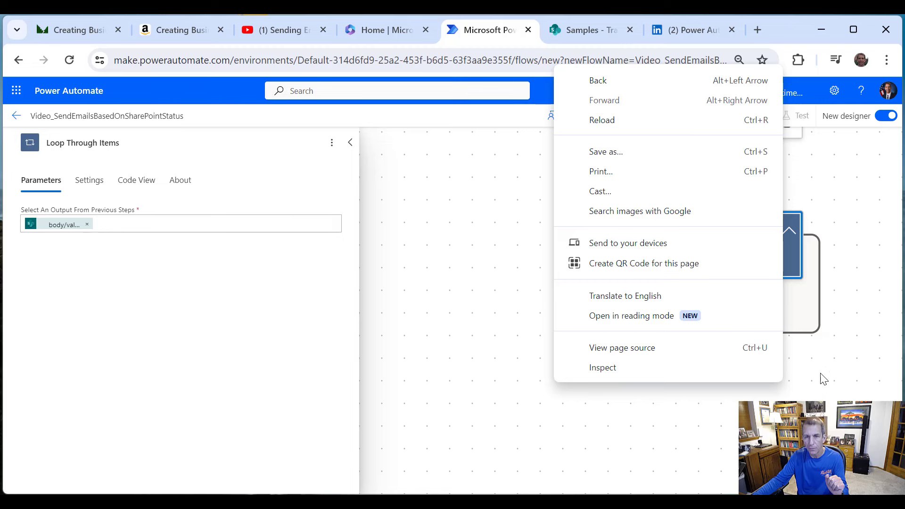
{"action": "left_click", "coordinate": [835, 370]}
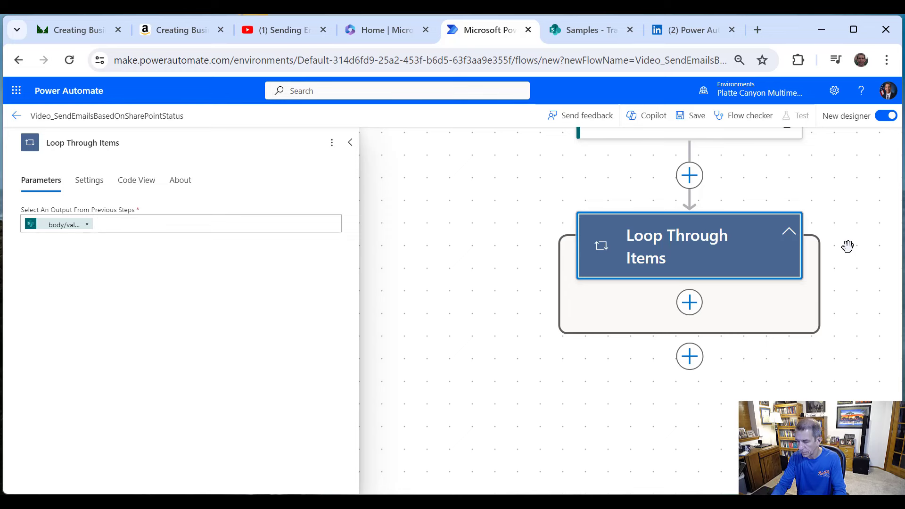
Step: Add a Set variable action inside the Loop Through Items loop
{"action": "key", "text": "ctrl+minus"}
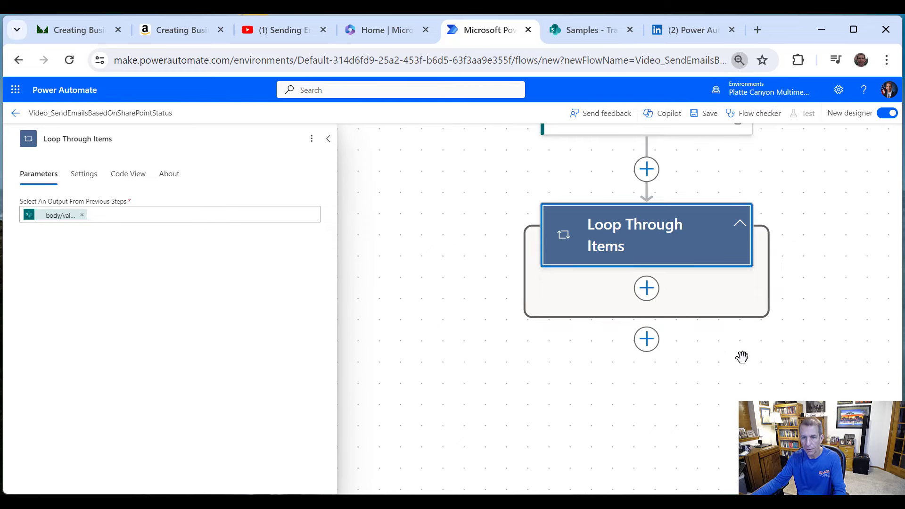
{"action": "left_click", "coordinate": [742, 357]}
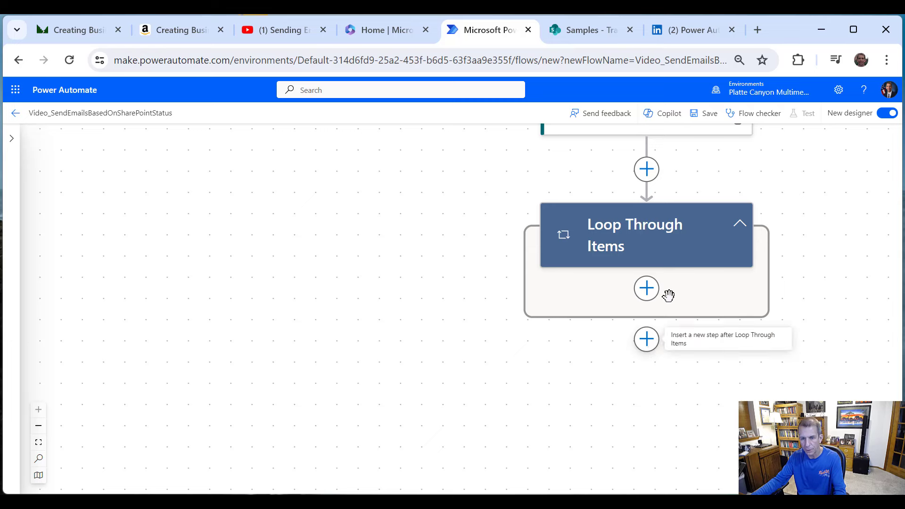
{"action": "left_click", "coordinate": [651, 294]}
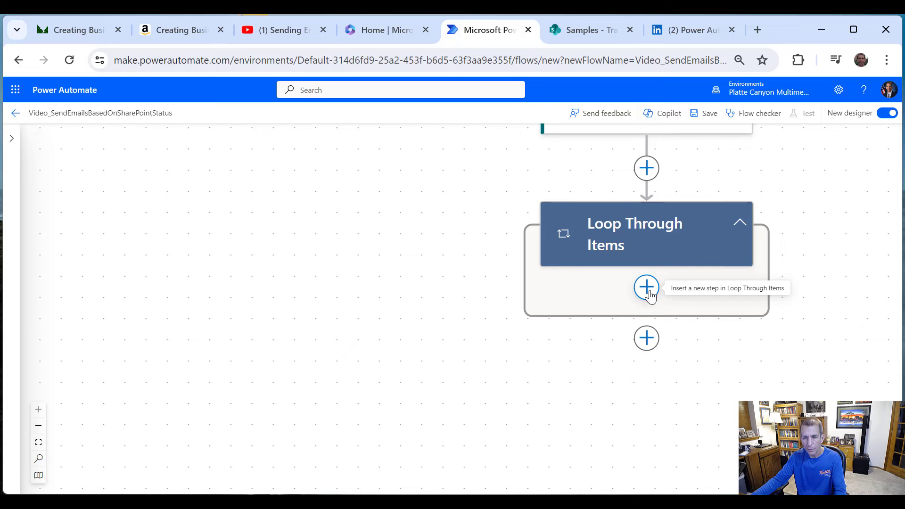
{"action": "left_click", "coordinate": [647, 287]}
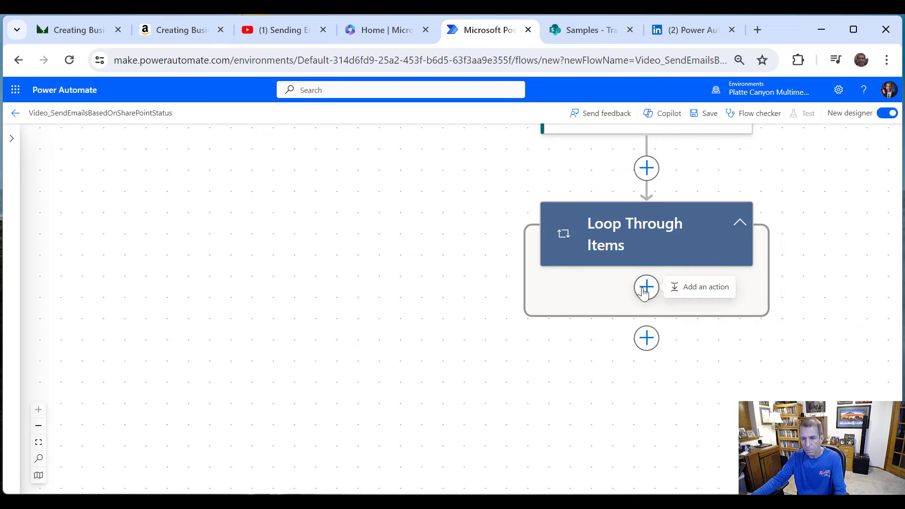
{"action": "left_click", "coordinate": [689, 288]}
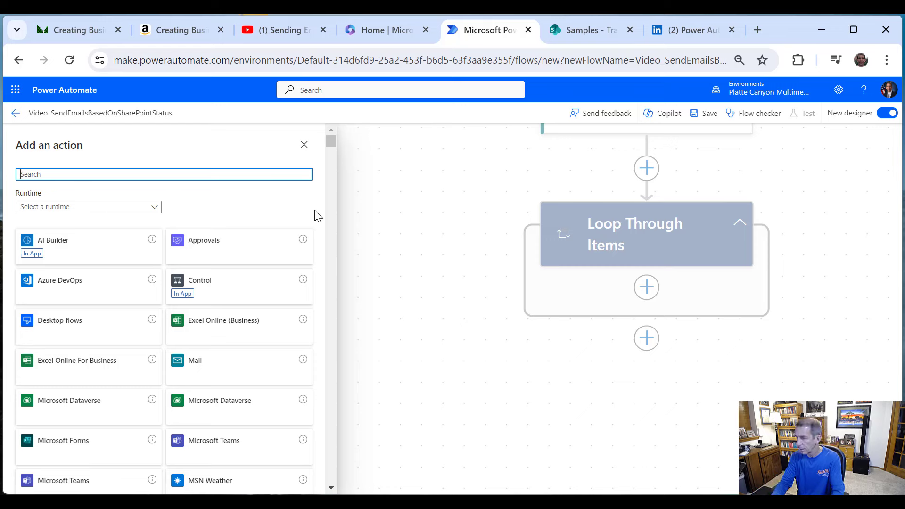
{"action": "type", "text": "variab"}
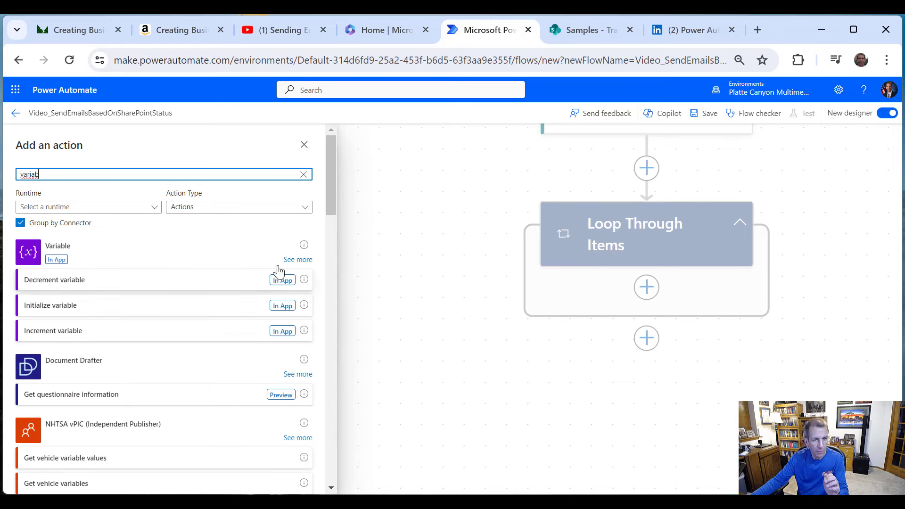
{"action": "left_click", "coordinate": [297, 259]}
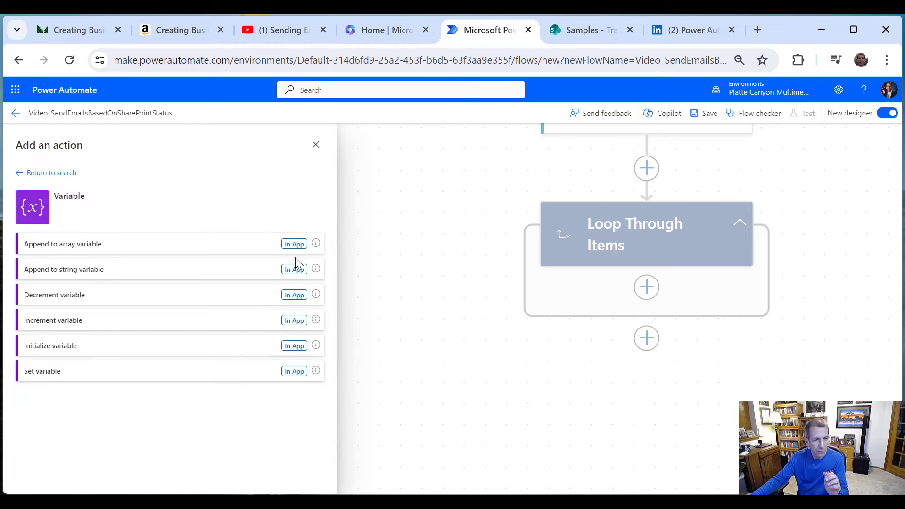
{"action": "left_click", "coordinate": [62, 381]}
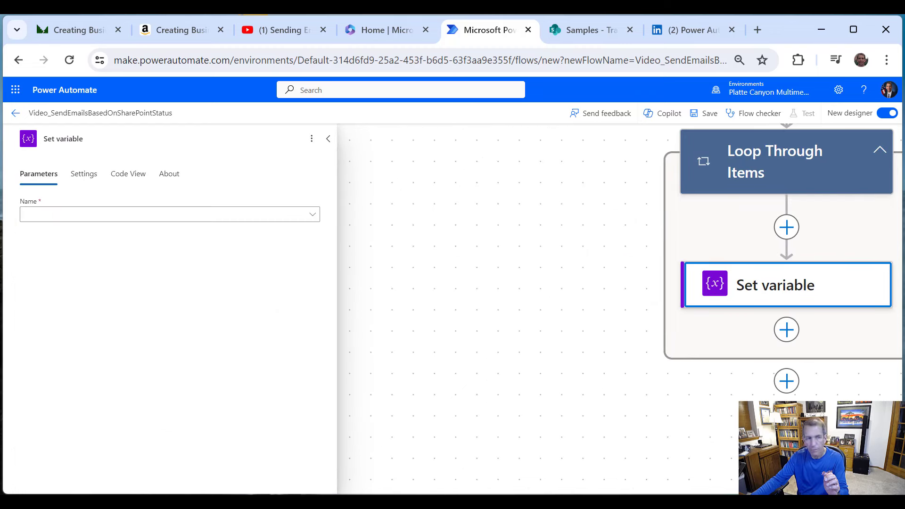
Step: Configure the Set variable action to assign Date Last Notified from Get items to varLastNotificationDate
{"action": "left_click", "coordinate": [82, 220]}
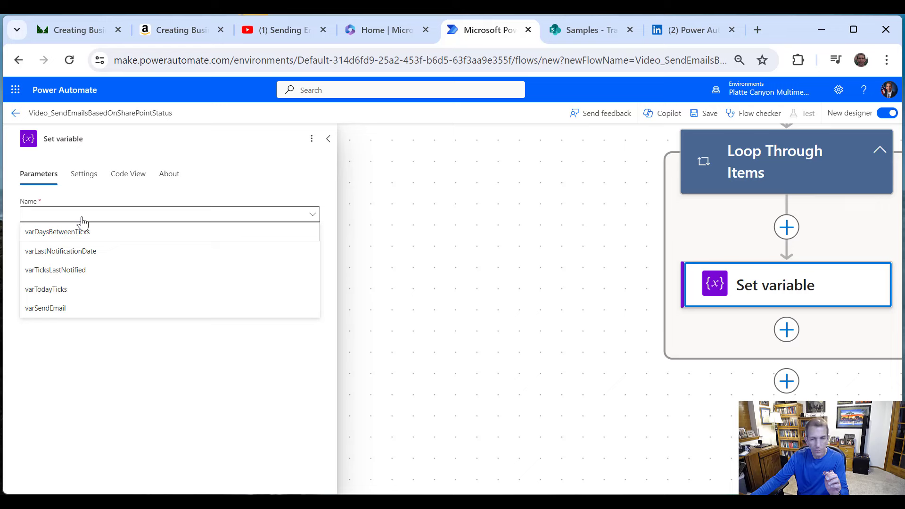
{"action": "left_click", "coordinate": [82, 257]}
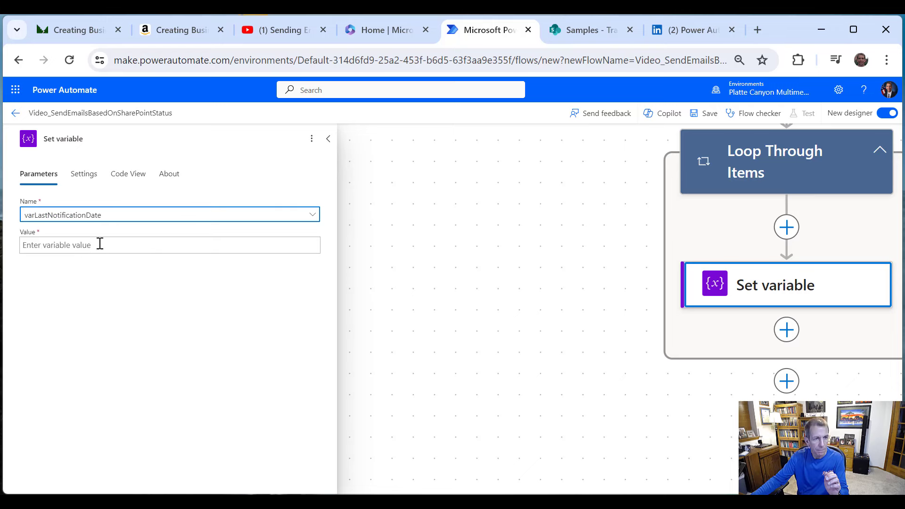
{"action": "left_click", "coordinate": [104, 221]}
{"action": "left_click", "coordinate": [80, 250]}
{"action": "left_click", "coordinate": [77, 246]}
{"action": "left_click", "coordinate": [321, 236]}
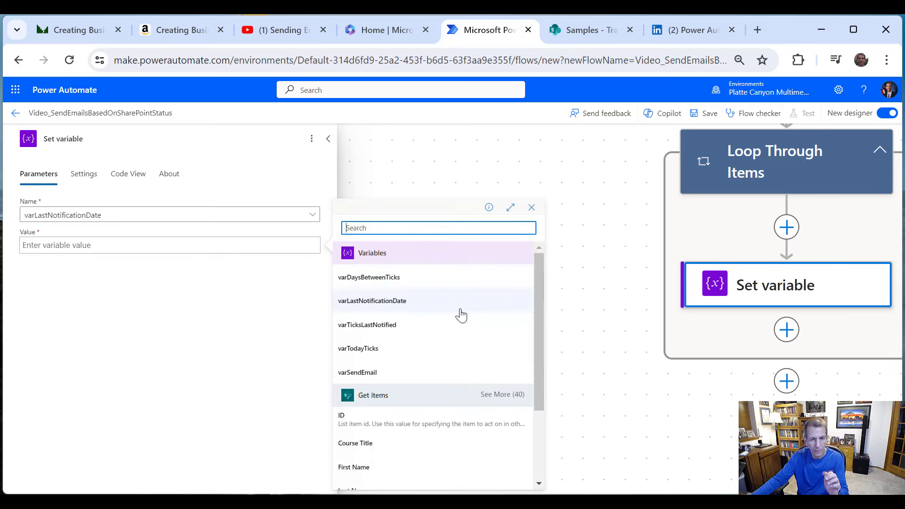
{"action": "left_click_drag", "start_coordinate": [540, 339], "coordinate": [534, 416]}
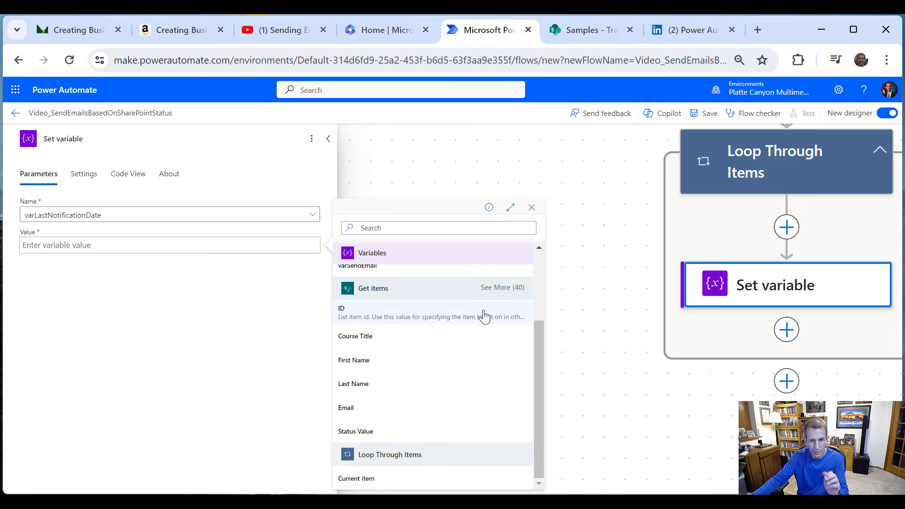
{"action": "left_click", "coordinate": [493, 288]}
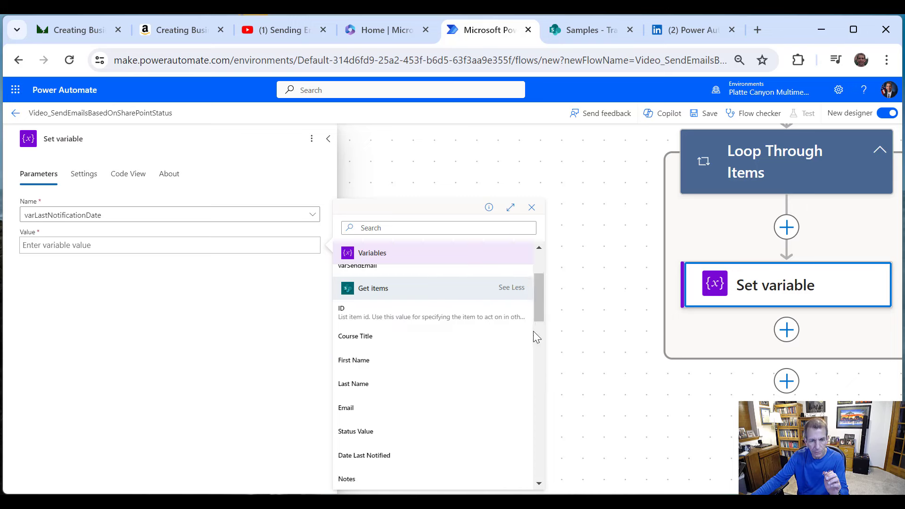
{"action": "left_click", "coordinate": [367, 455]}
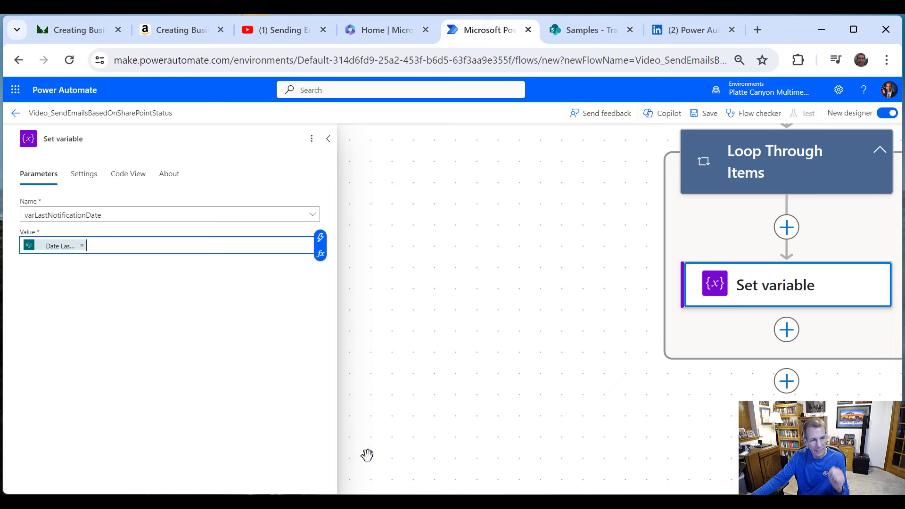
Step: Rename the Set variable action inside the loop as Set varLastNotificationDate
{"action": "left_click", "coordinate": [67, 139]}
{"action": "double_click", "coordinate": [67, 138]}
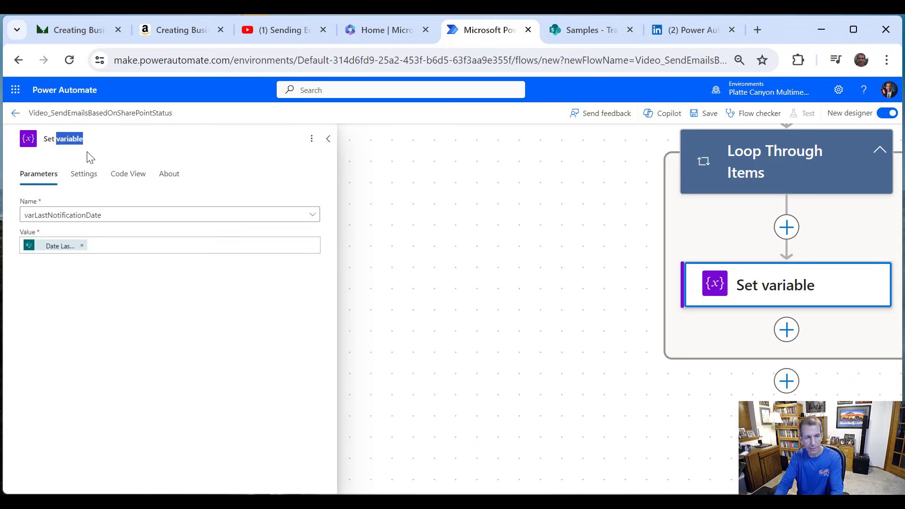
{"action": "type", "text": "var"}
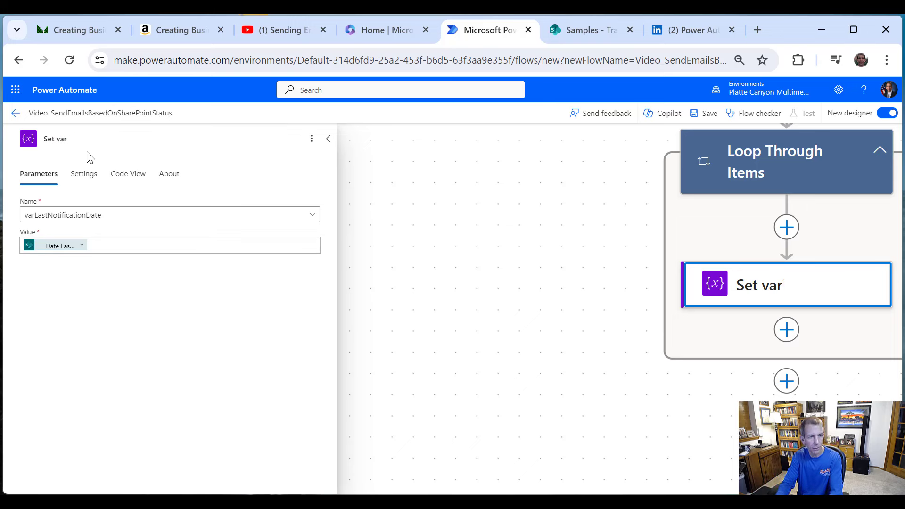
{"action": "type", "text": "LastNotificationD"}
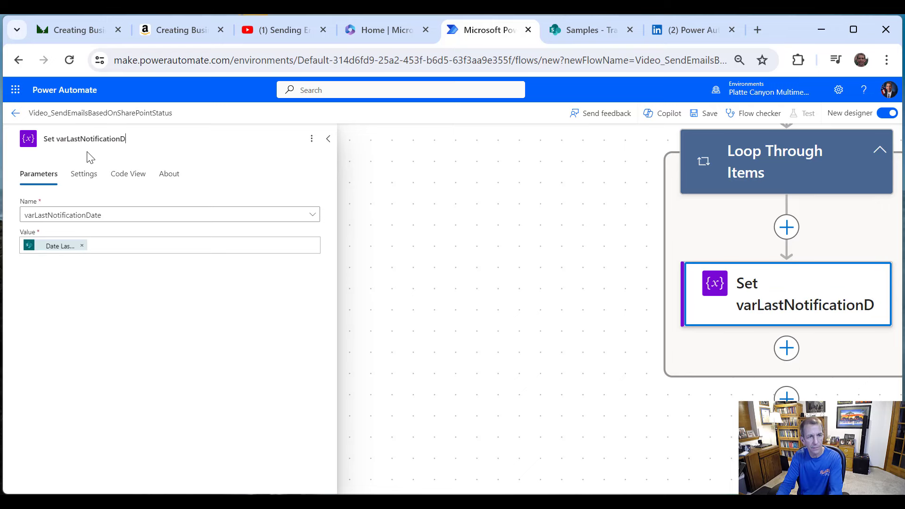
{"action": "type", "text": "ate"}
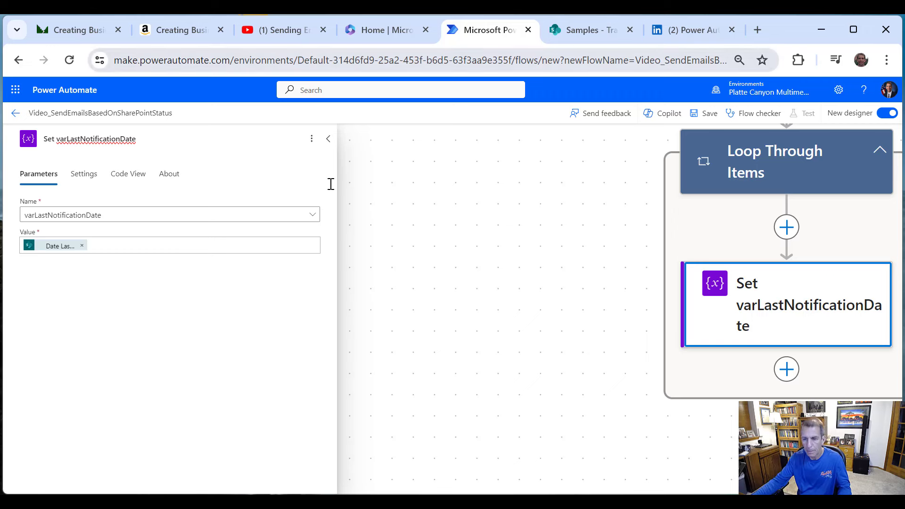
Step: Add a Condition below Set varLastNotificationDate inside the loop and use varLastNotificationDate as its first comparison value
{"action": "left_click_drag", "start_coordinate": [847, 366], "coordinate": [841, 361]}
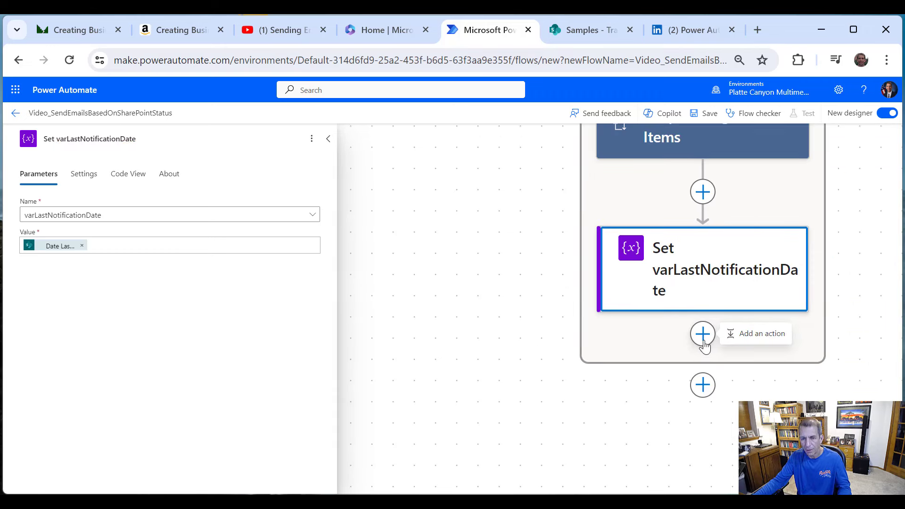
{"action": "left_click", "coordinate": [766, 338]}
{"action": "left_click", "coordinate": [222, 284]}
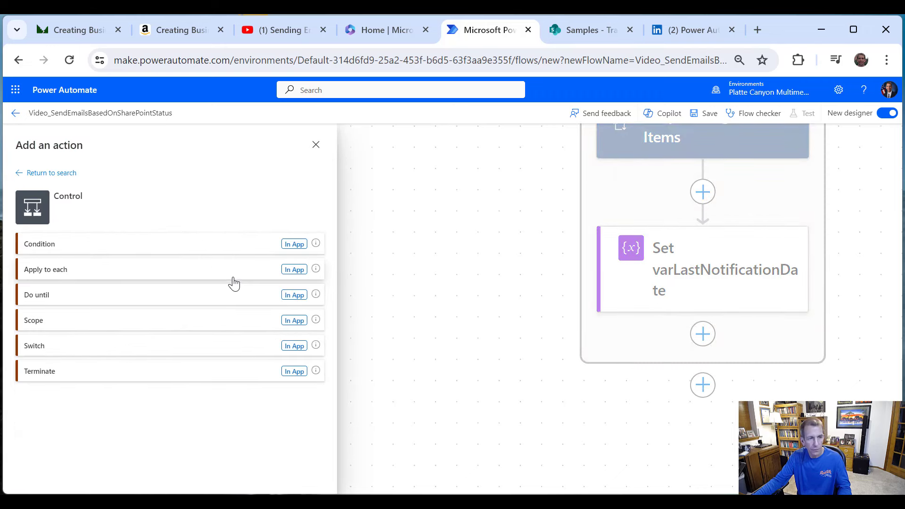
{"action": "left_click", "coordinate": [54, 247]}
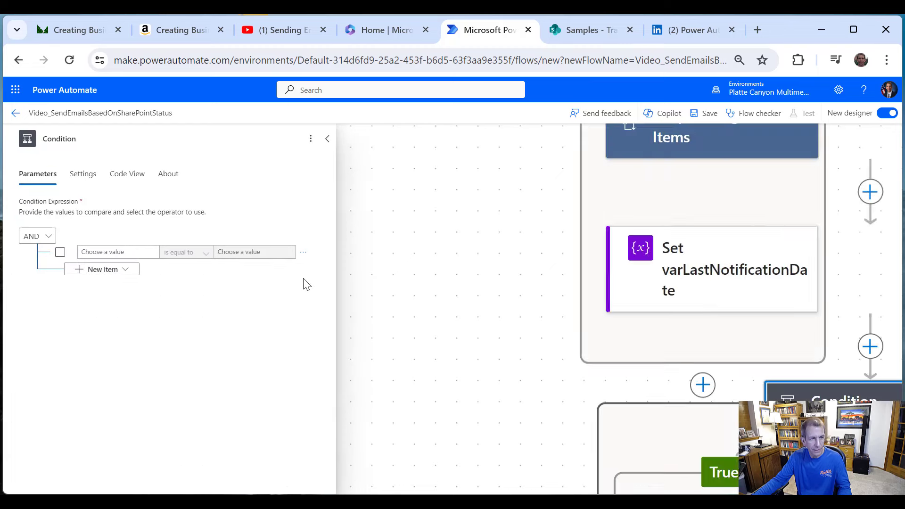
{"action": "left_click", "coordinate": [123, 250]}
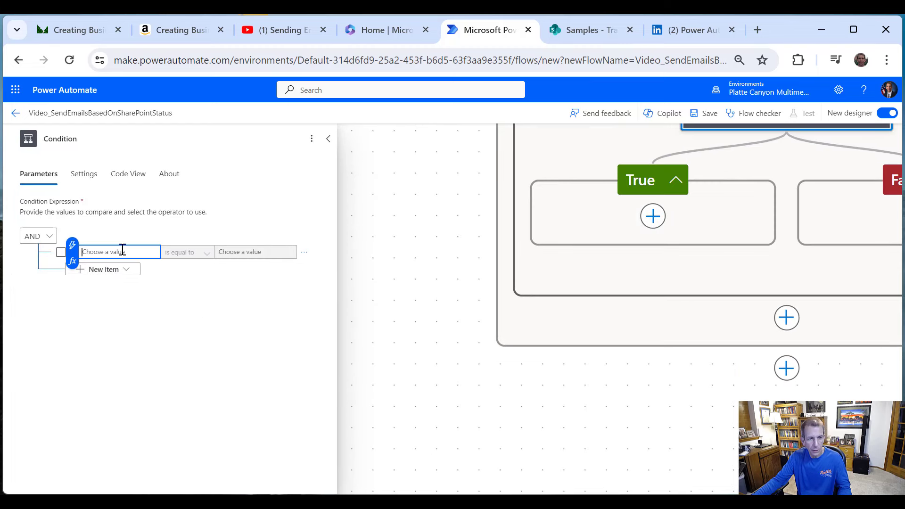
{"action": "left_click", "coordinate": [72, 244]}
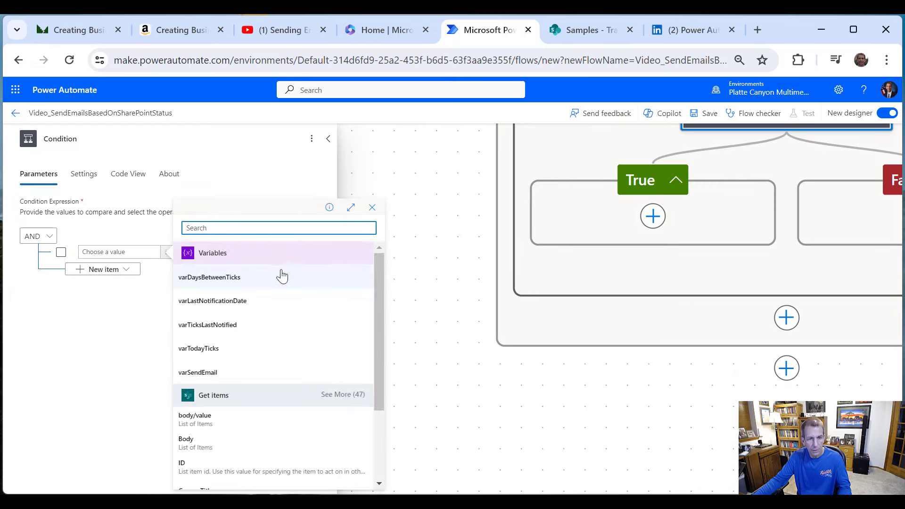
{"action": "left_click", "coordinate": [226, 302]}
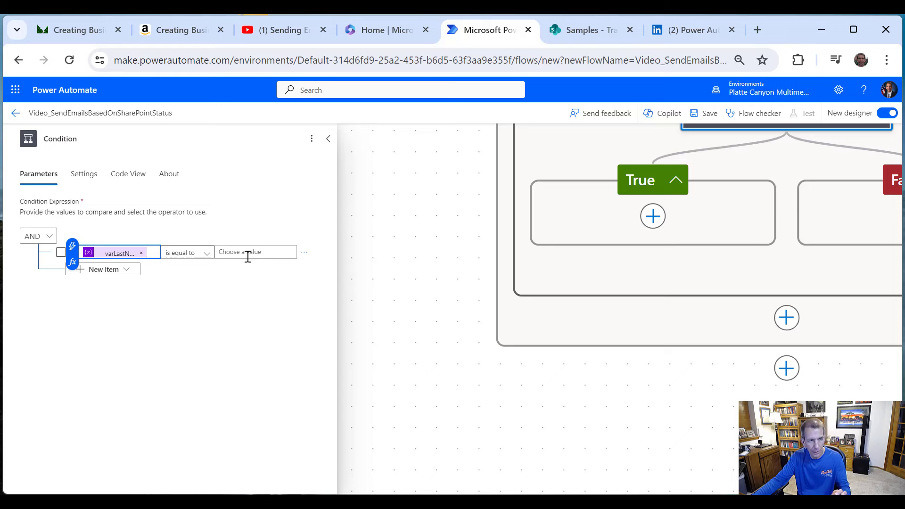
Step: Rename the condition as Check if Last Notification Date is Blank
{"action": "left_click", "coordinate": [84, 137]}
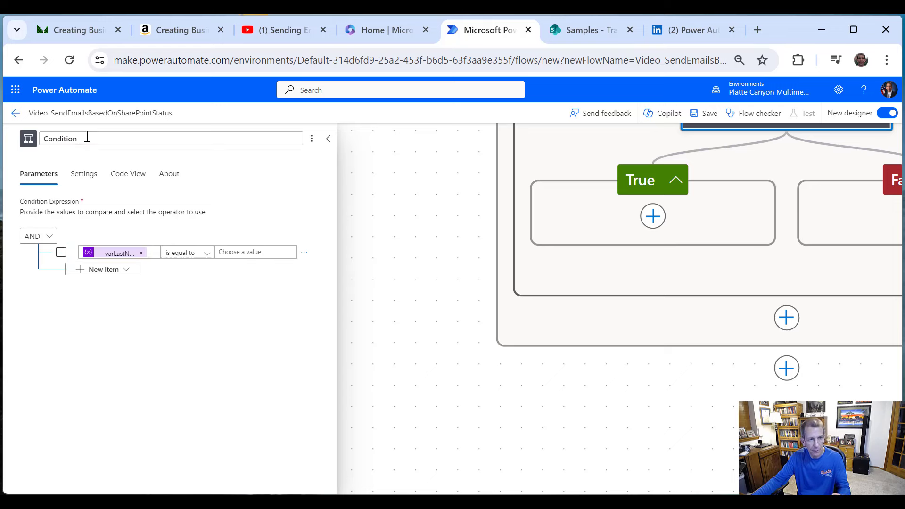
{"action": "key", "text": "BackSpace"}
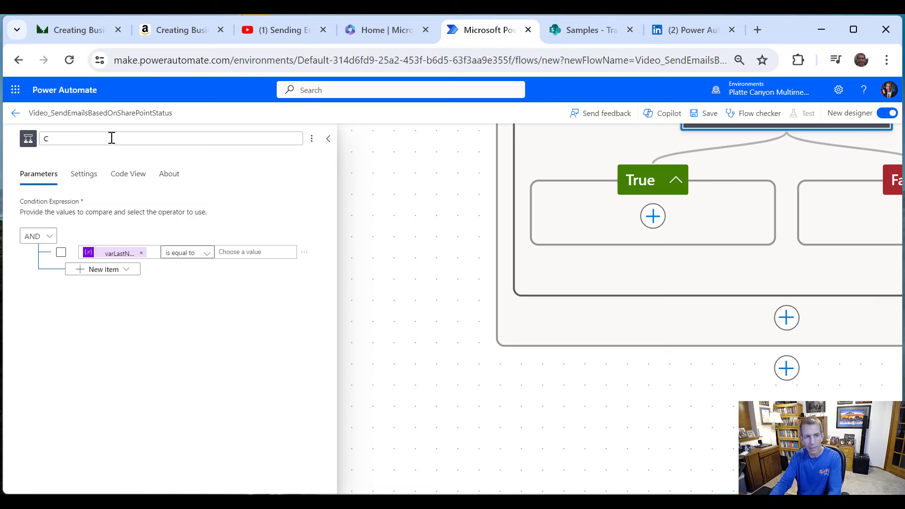
{"action": "key", "text": "BackSpace"}
{"action": "type", "text": "C"}
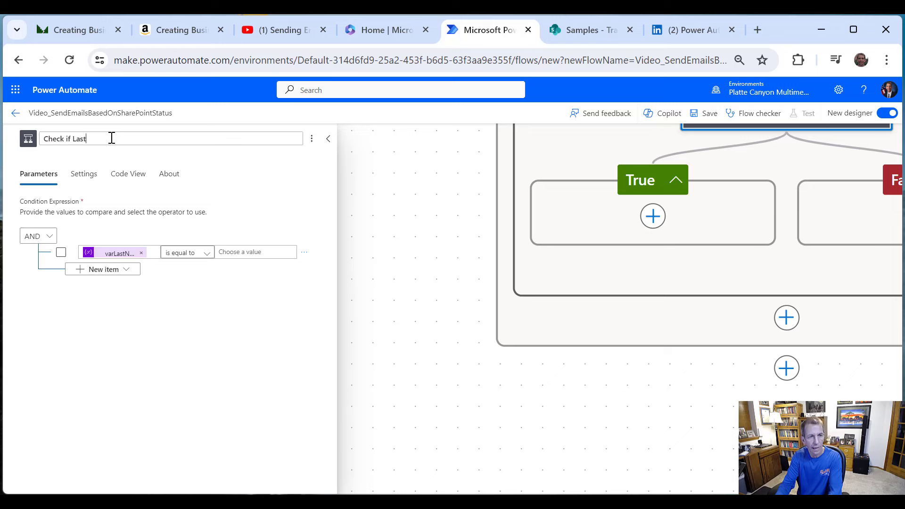
{"action": "type", "text": "heck if Last Notification D"}
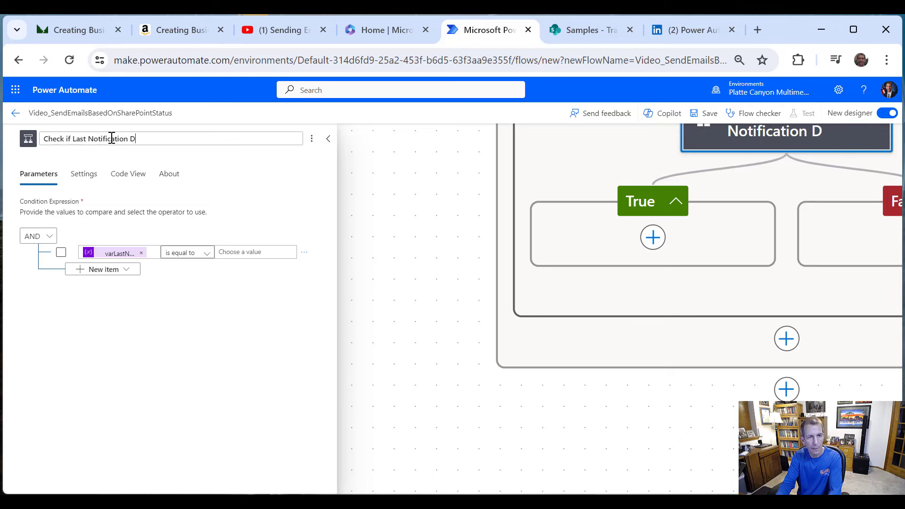
{"action": "type", "text": "ate is Blank"}
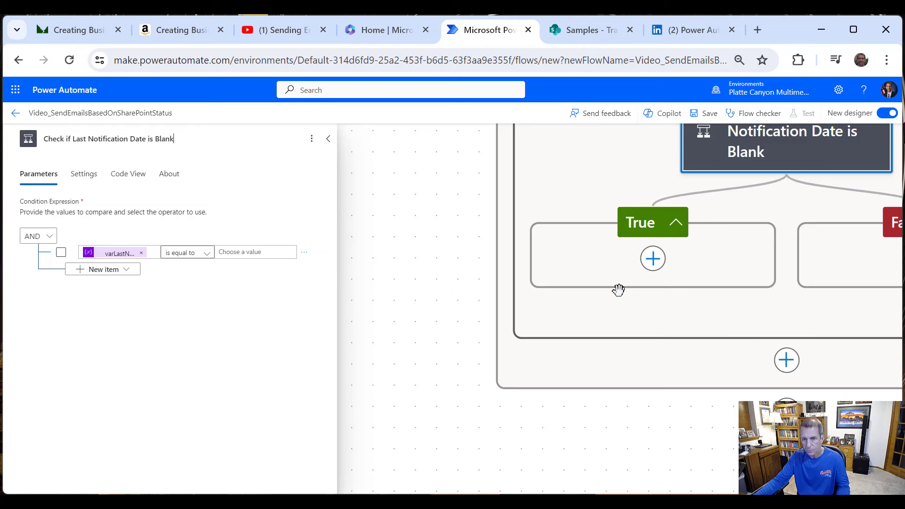
Step: Add a Set variable action to the True branch of the blank-date condition
{"action": "left_click_drag", "start_coordinate": [640, 453], "coordinate": [529, 454]}
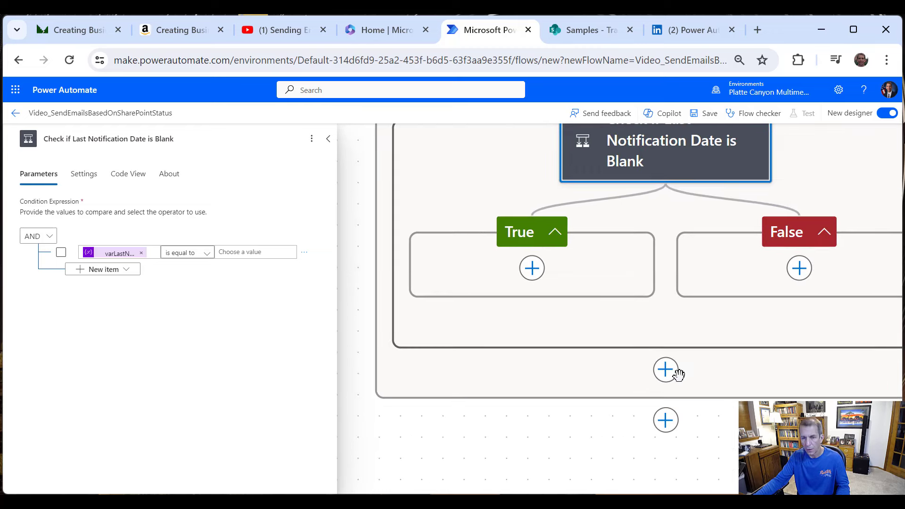
{"action": "left_click", "coordinate": [533, 269]}
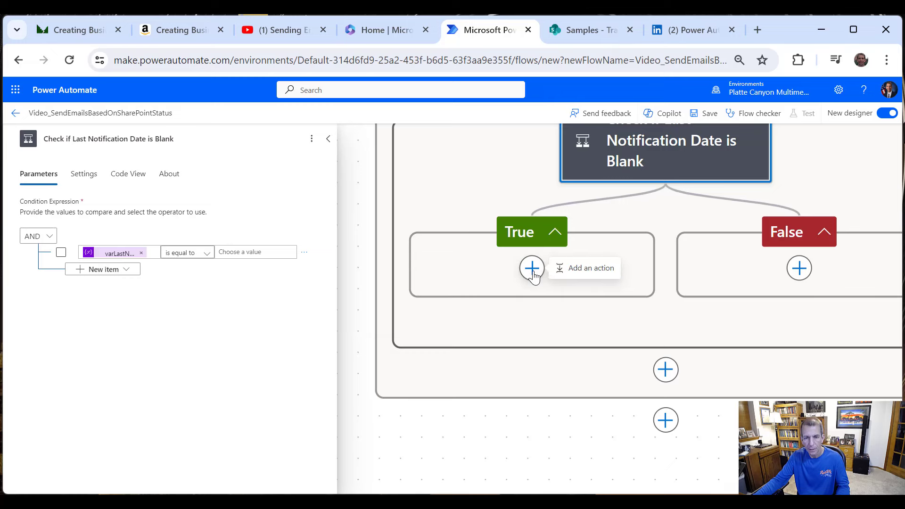
{"action": "left_click", "coordinate": [599, 276]}
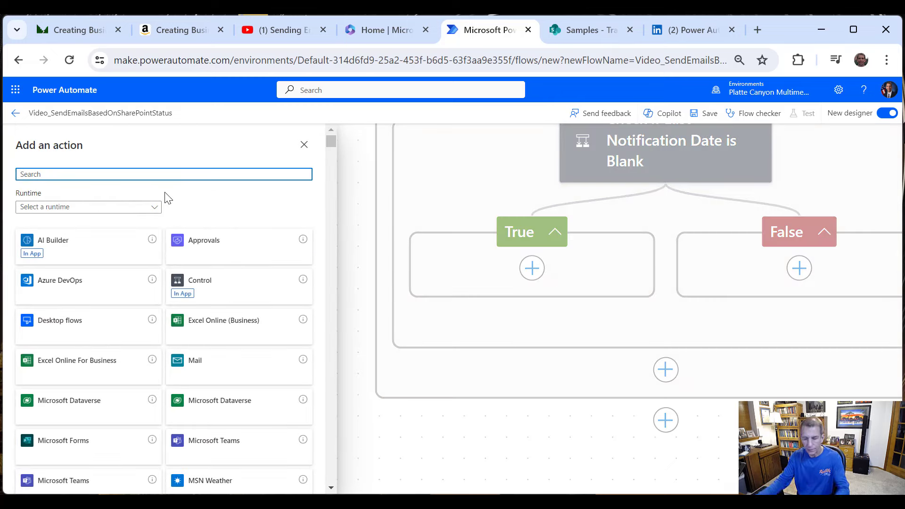
{"action": "type", "text": "var"}
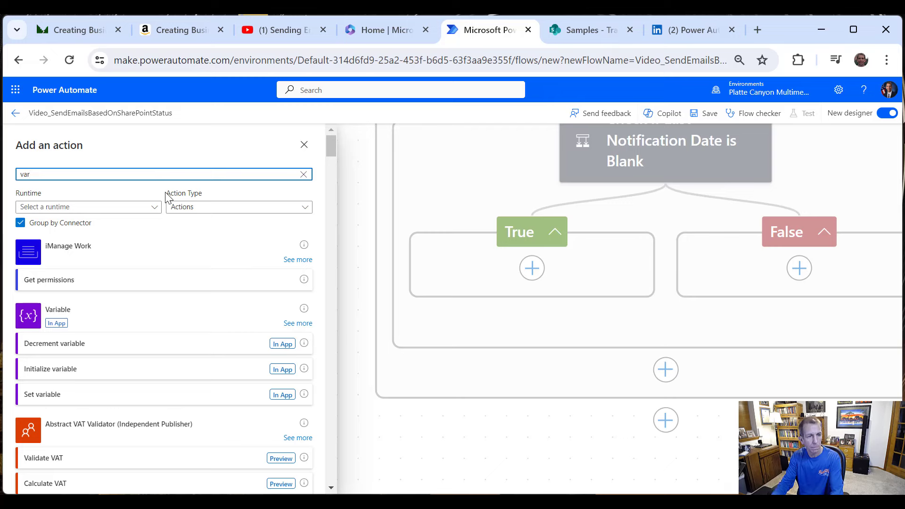
{"action": "left_click", "coordinate": [25, 393]}
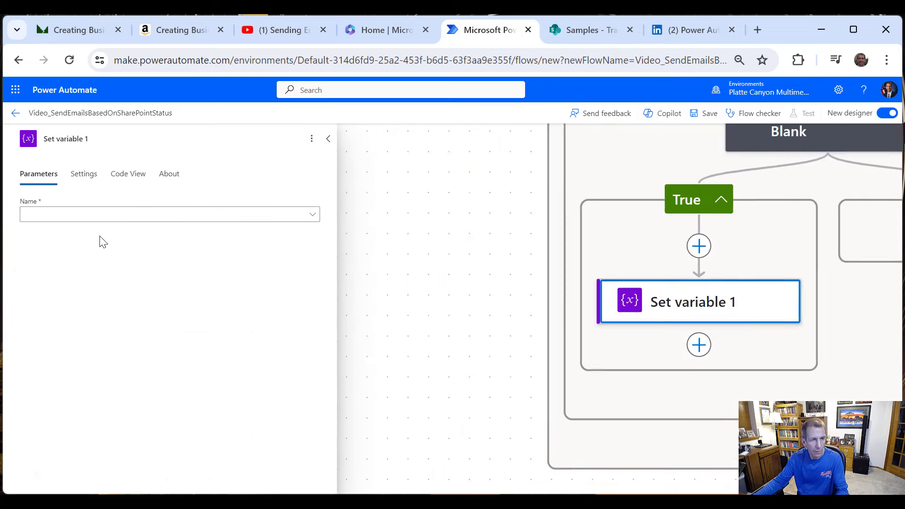
Step: Configure the True branch's Set variable action to assign true to varSendEmail
{"action": "left_click", "coordinate": [110, 215]}
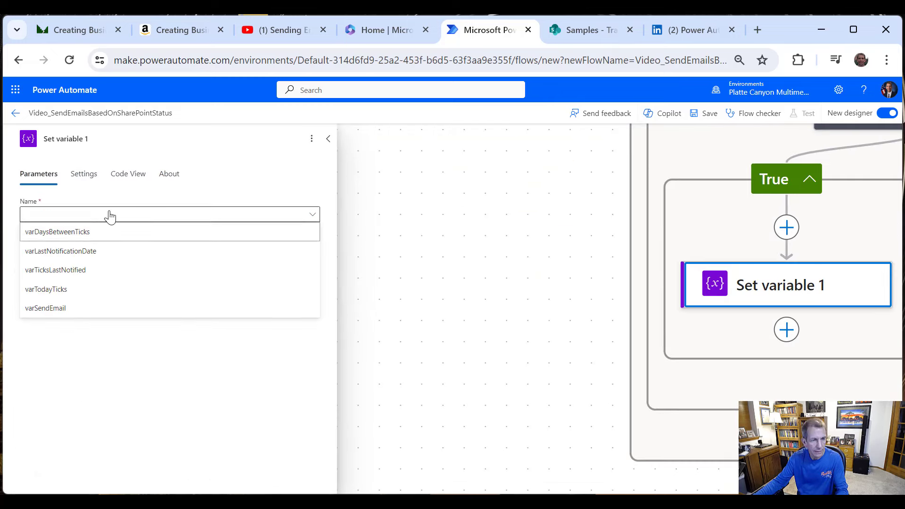
{"action": "left_click", "coordinate": [76, 308]}
{"action": "left_click", "coordinate": [86, 246]}
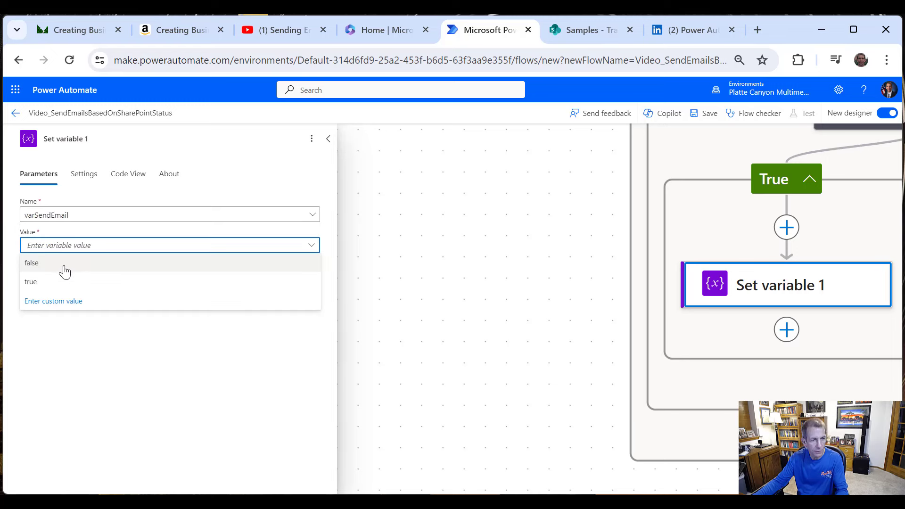
{"action": "left_click", "coordinate": [51, 283]}
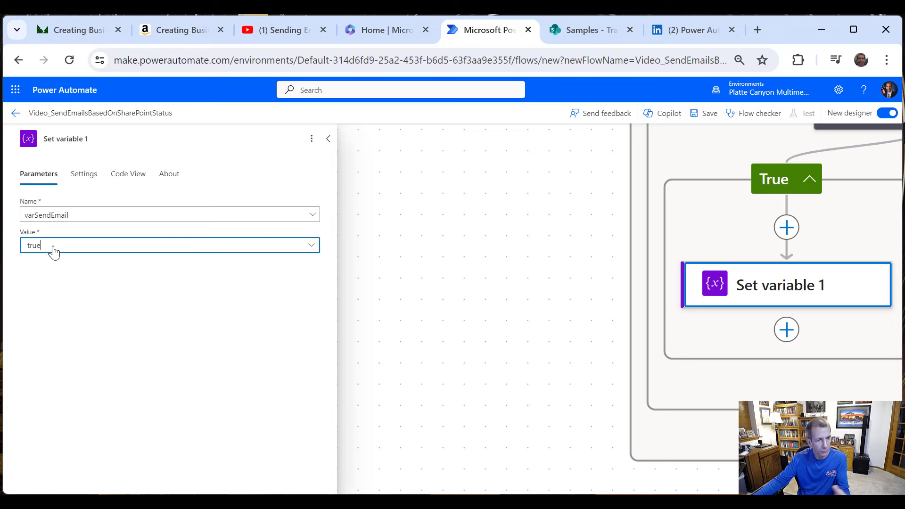
Step: Rename the True branch's Set variable action as Set varSendEmail to true
{"action": "left_click", "coordinate": [68, 139]}
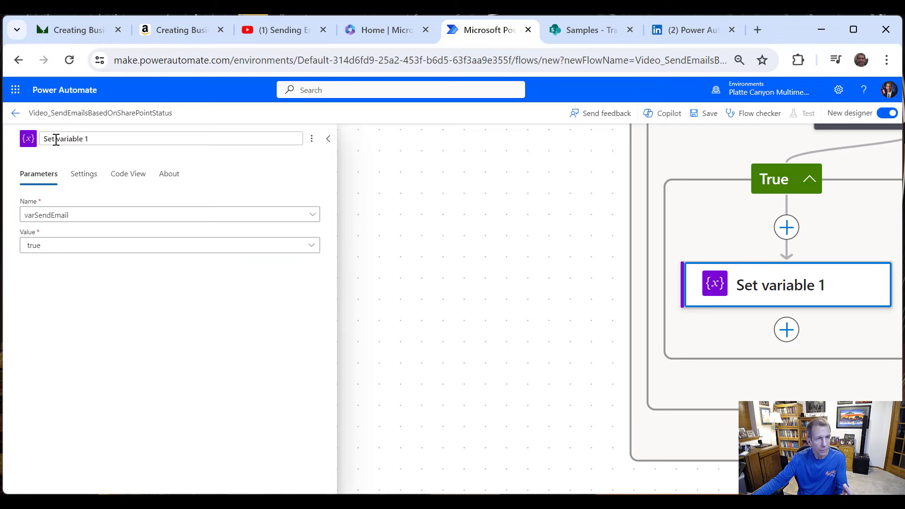
{"action": "key", "text": "Delete"}
{"action": "key", "text": "Delete"}
{"action": "key", "text": "Delete"}
{"action": "key", "text": "Delete"}
{"action": "key", "text": "Delete"}
{"action": "key", "text": "Delete"}
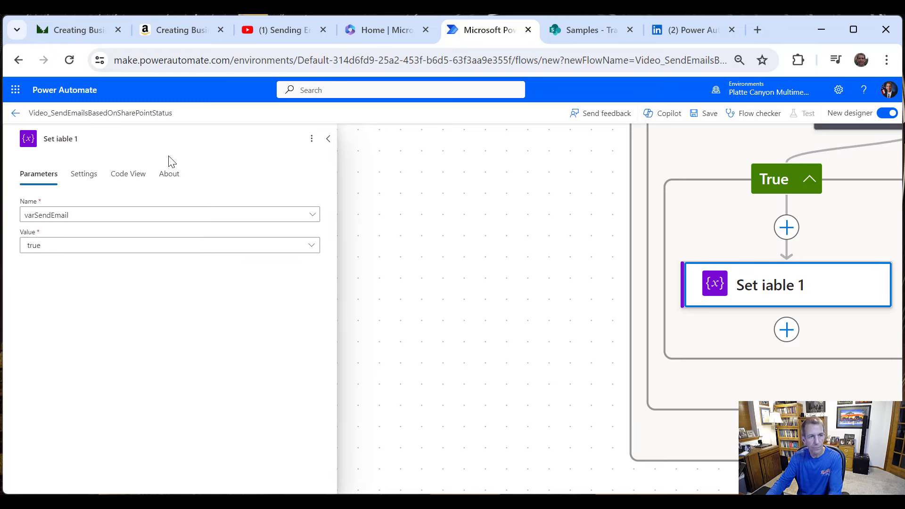
{"action": "key", "text": "Delete"}
{"action": "key", "text": "Delete"}
{"action": "key", "text": "Delete"}
{"action": "key", "text": "Delete"}
{"action": "type", "text": "var"}
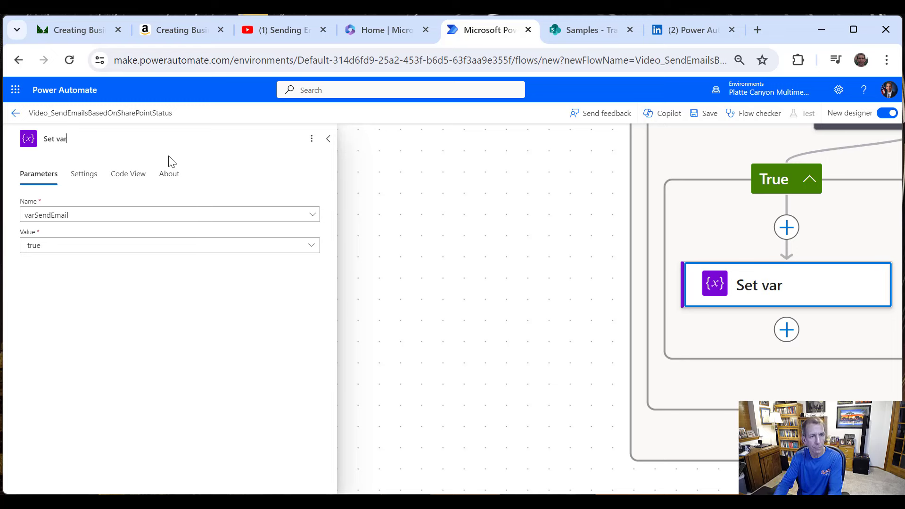
{"action": "type", "text": "SendEm"}
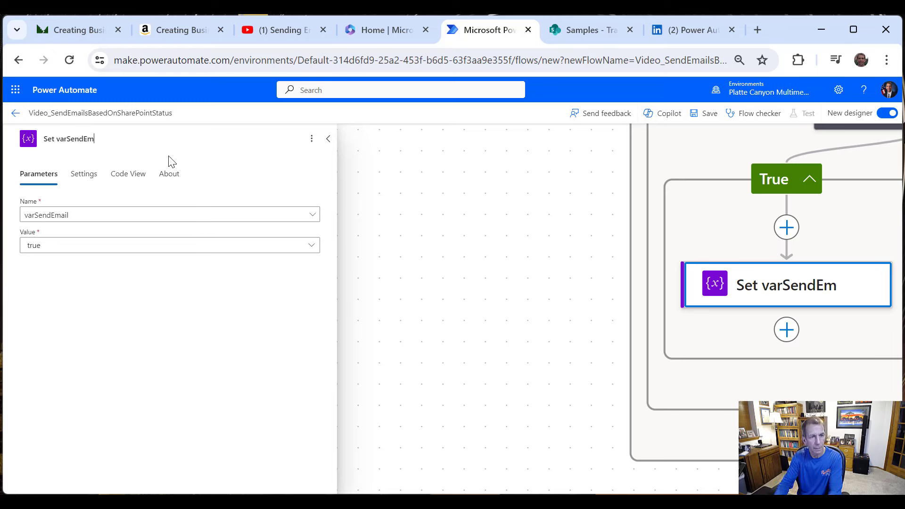
{"action": "type", "text": "ail to true"}
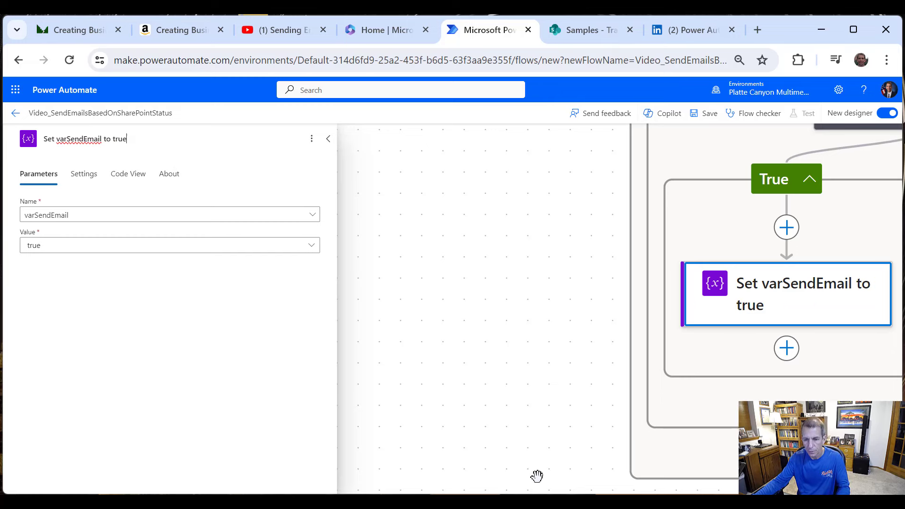
Step: Add a Set variable action to the False branch of the blank-date condition
{"action": "left_click_drag", "start_coordinate": [537, 477], "coordinate": [419, 406]}
{"action": "left_click_drag", "start_coordinate": [790, 349], "coordinate": [588, 364]}
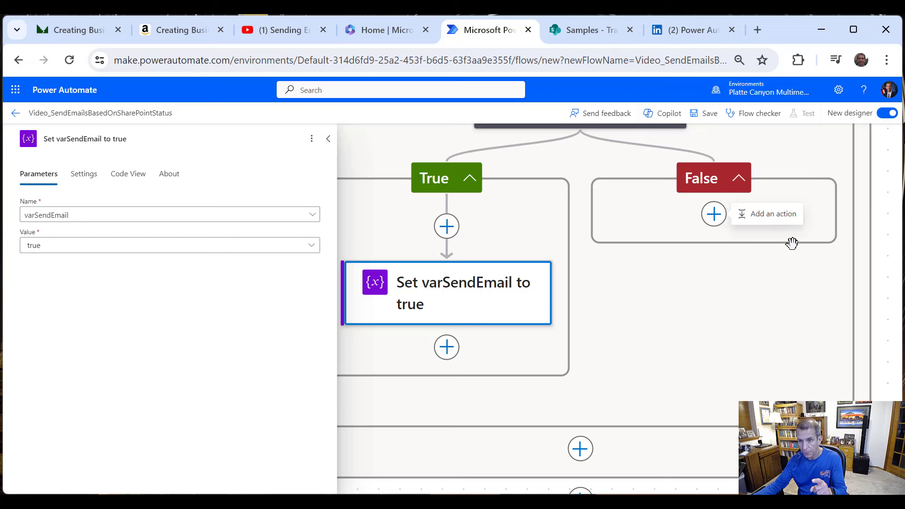
{"action": "left_click", "coordinate": [772, 222]}
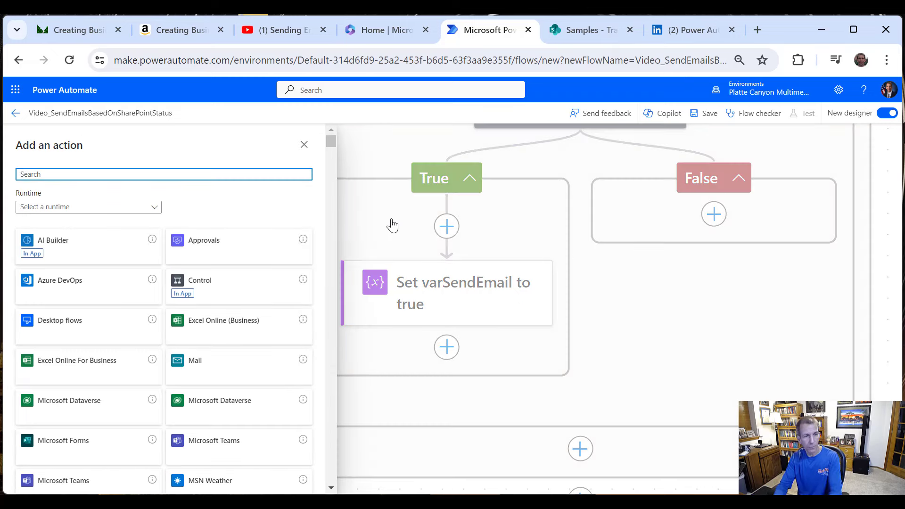
{"action": "type", "text": "var"}
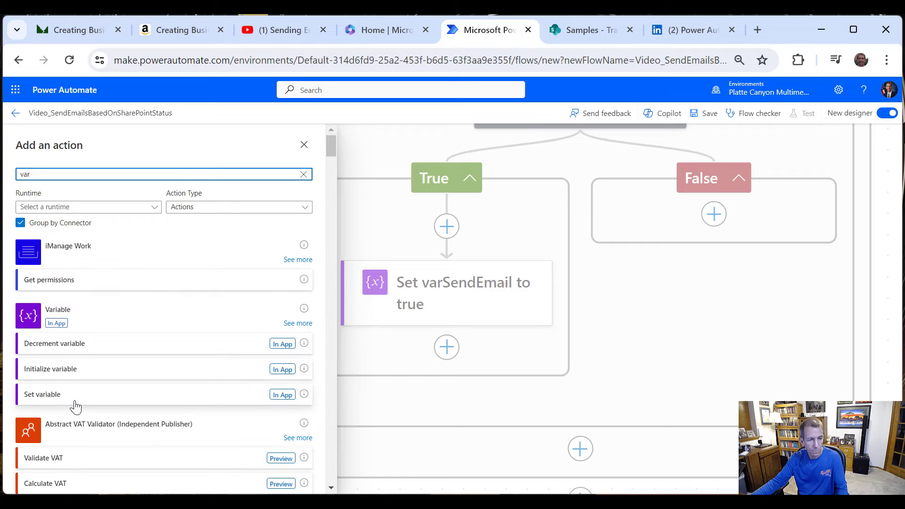
{"action": "left_click", "coordinate": [76, 395]}
Step: Configure the False branch's Set variable action to assign varTicksLastNotified the ticks() of the Date Last Notified field from Get items
{"action": "left_click", "coordinate": [107, 216]}
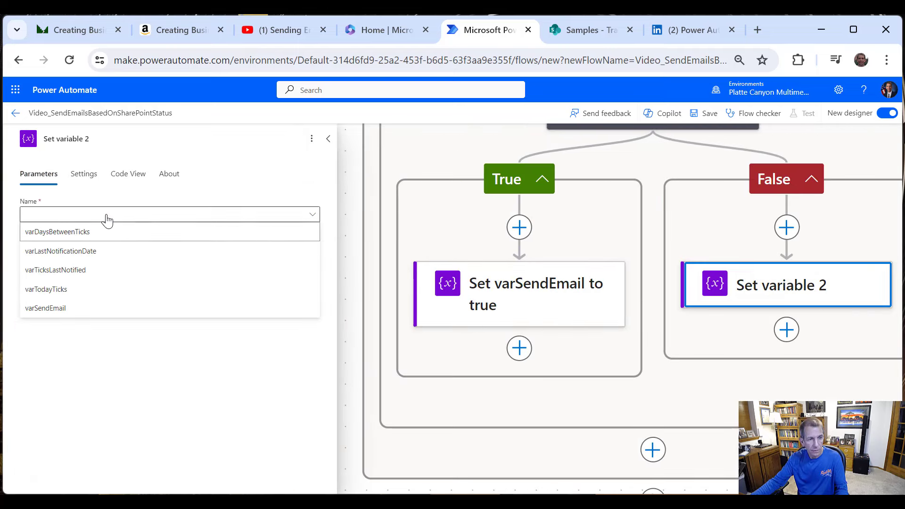
{"action": "left_click", "coordinate": [93, 272]}
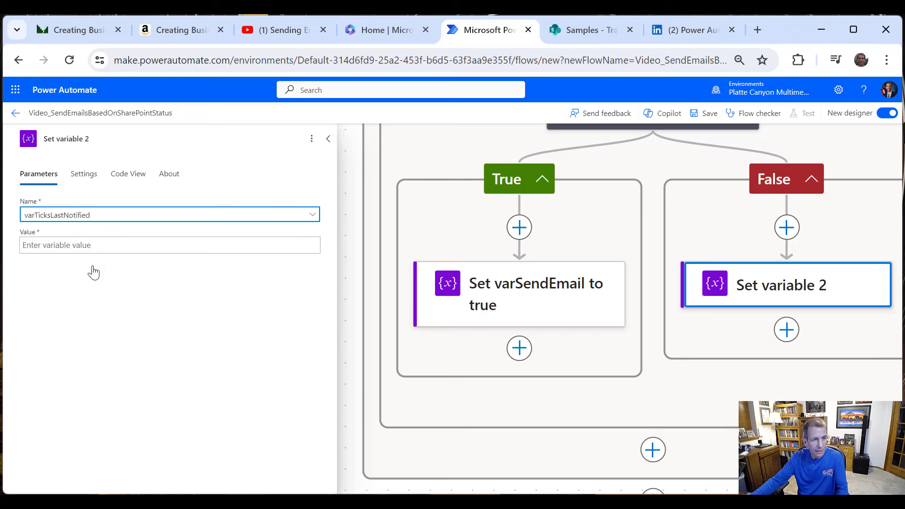
{"action": "left_click", "coordinate": [108, 248]}
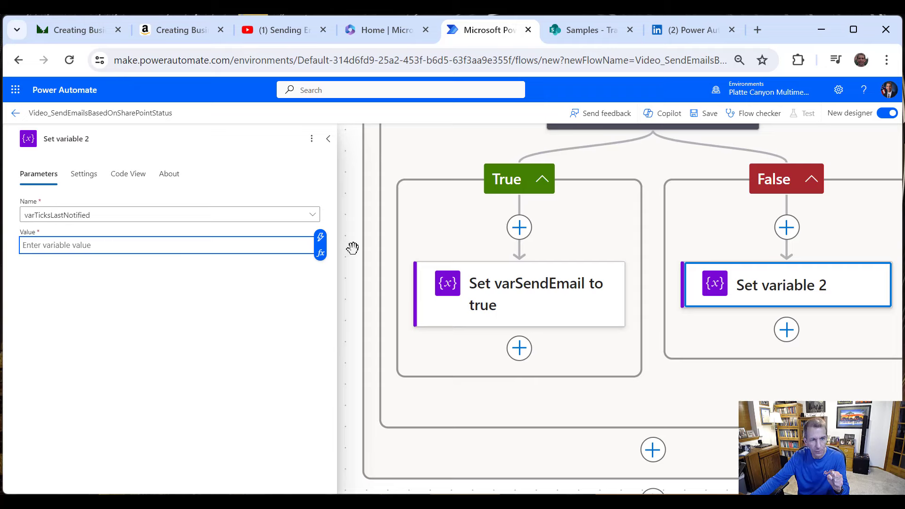
{"action": "left_click", "coordinate": [321, 255]}
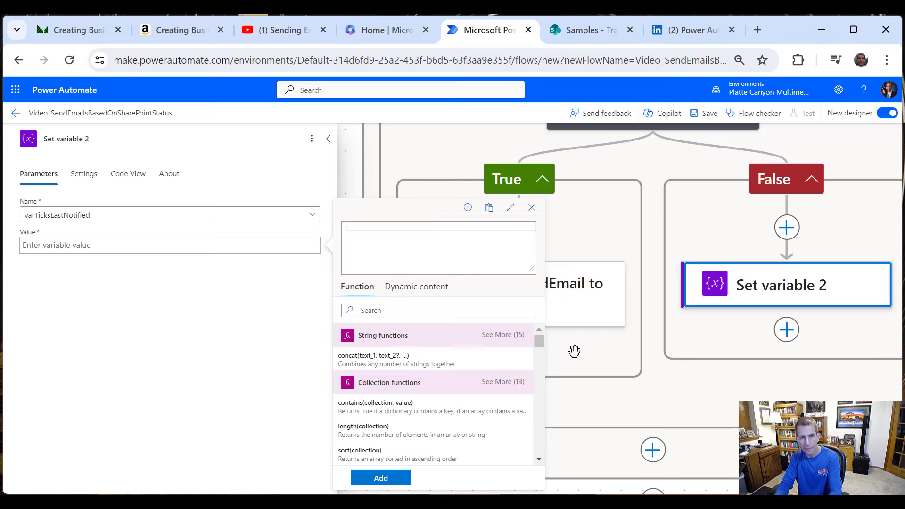
{"action": "type", "text": "ticks"}
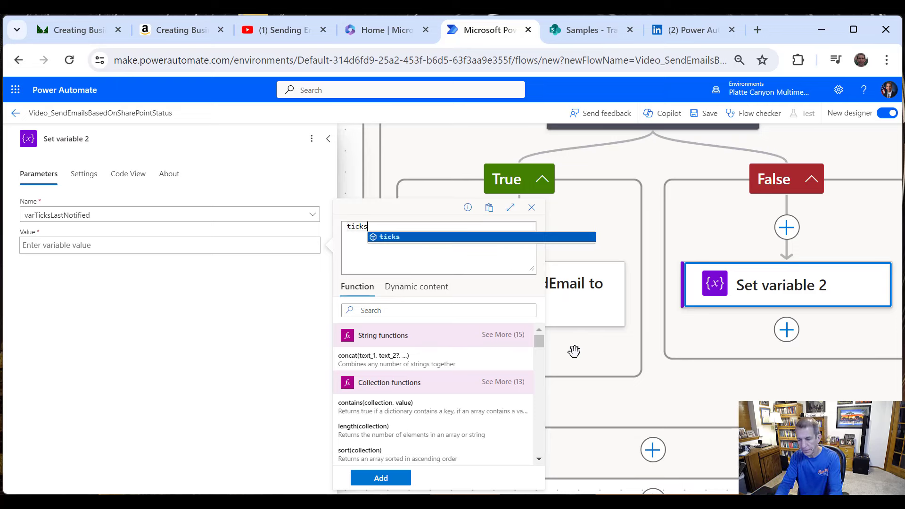
{"action": "type", "text": "("}
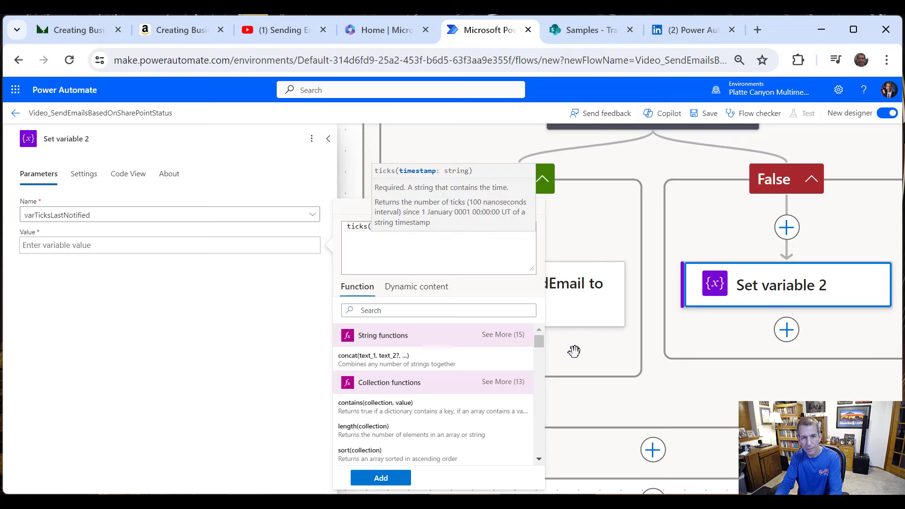
{"action": "left_click", "coordinate": [417, 287]}
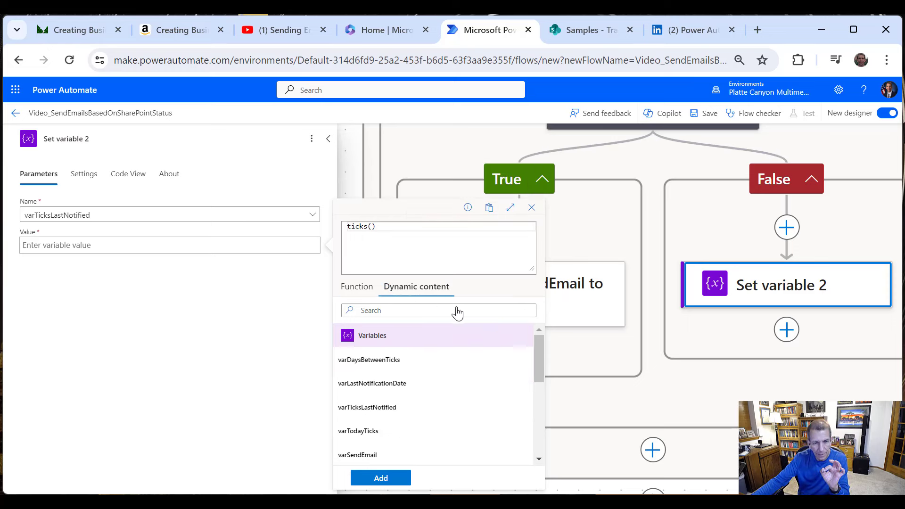
{"action": "left_click_drag", "start_coordinate": [541, 367], "coordinate": [550, 397]}
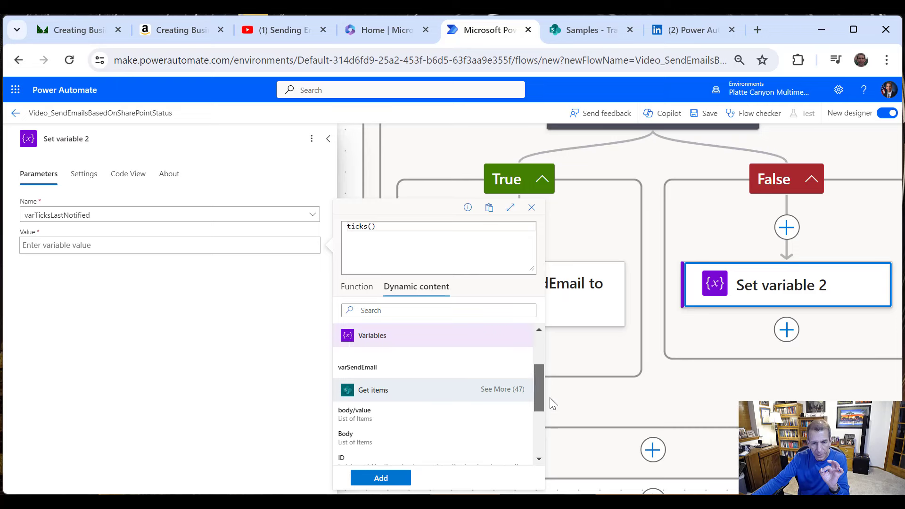
{"action": "left_click", "coordinate": [504, 390]}
{"action": "left_click_drag", "start_coordinate": [540, 359], "coordinate": [538, 370]}
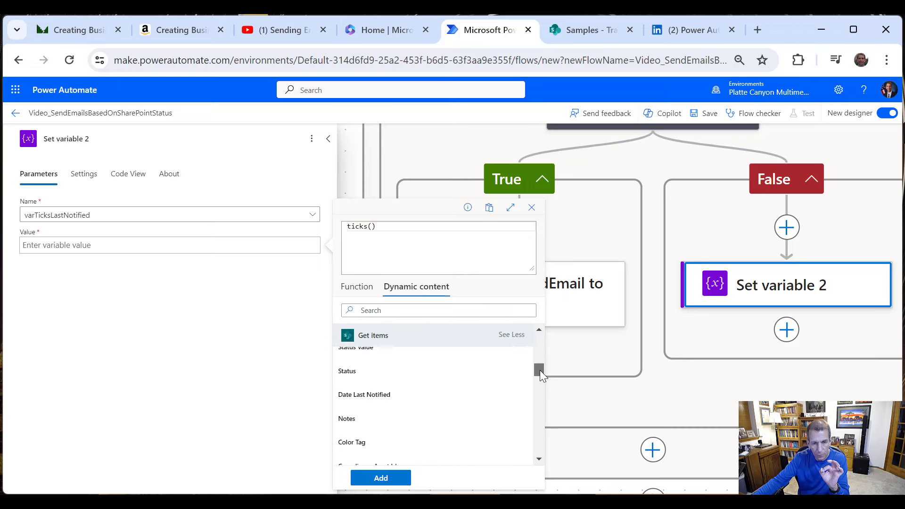
{"action": "left_click", "coordinate": [388, 398]}
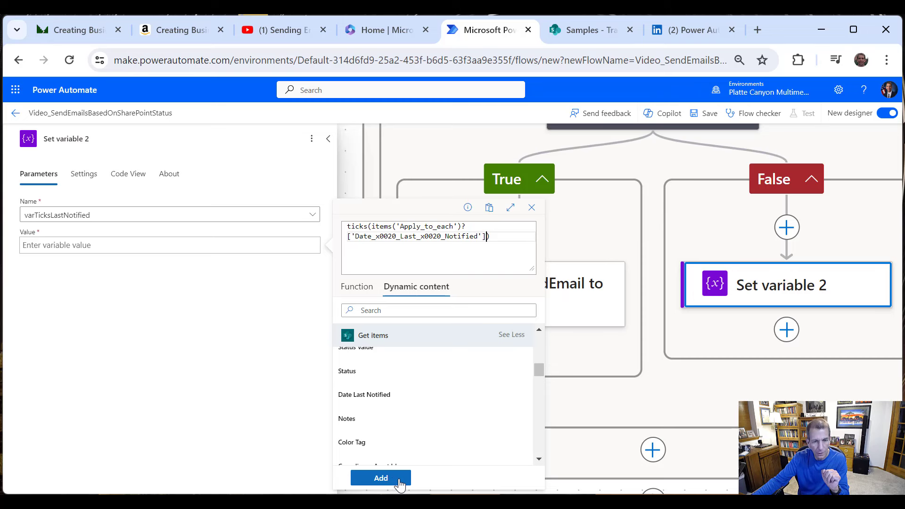
{"action": "left_click", "coordinate": [382, 479]}
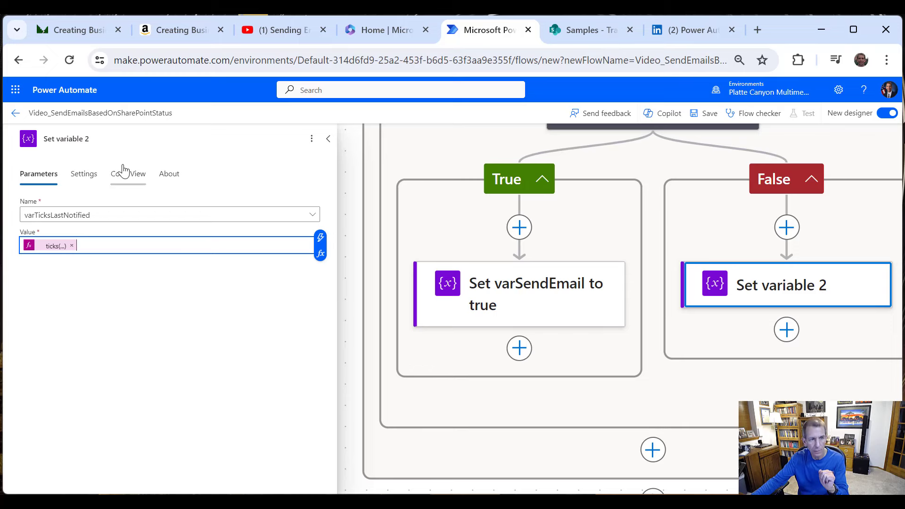
Step: Rename the False branch's Set variable action as Set varTicksLastNotified
{"action": "left_click", "coordinate": [85, 138]}
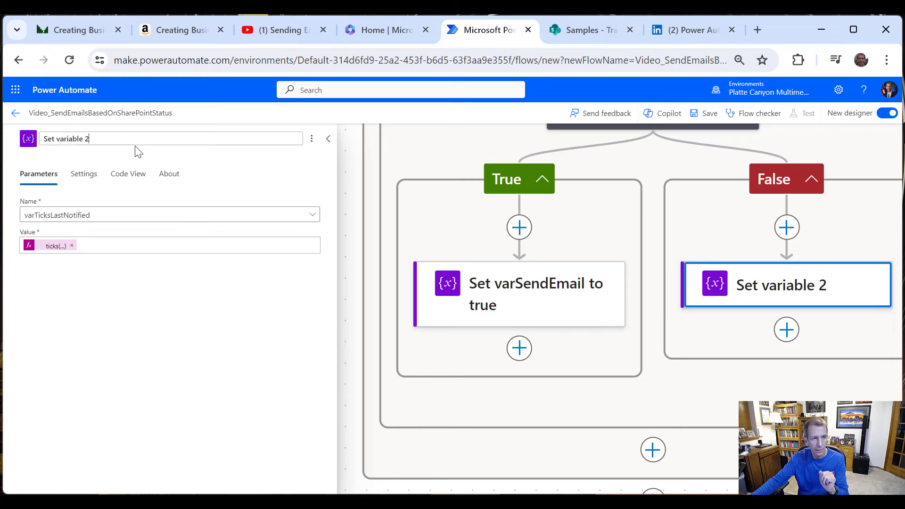
{"action": "left_click", "coordinate": [134, 146]}
{"action": "key", "text": "BackSpace"}
{"action": "key", "text": "BackSpace"}
{"action": "key", "text": "BackSpace"}
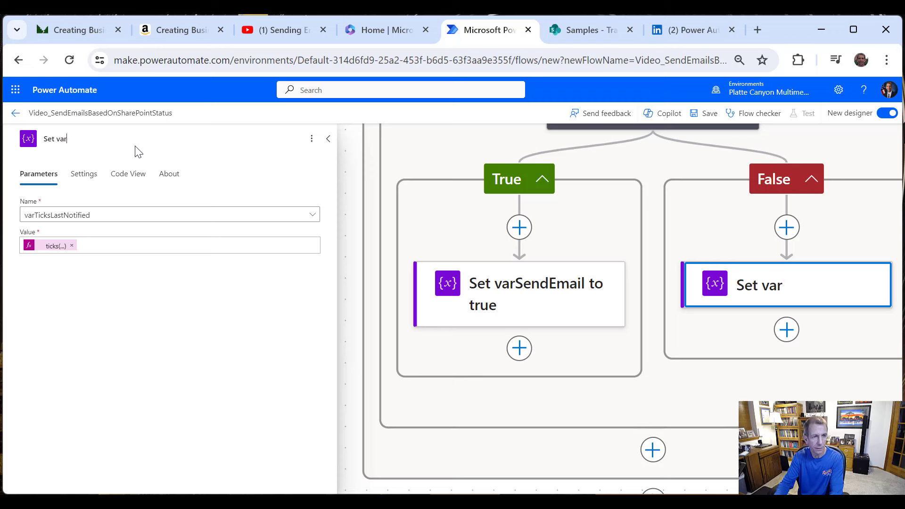
{"action": "type", "text": "Tick"}
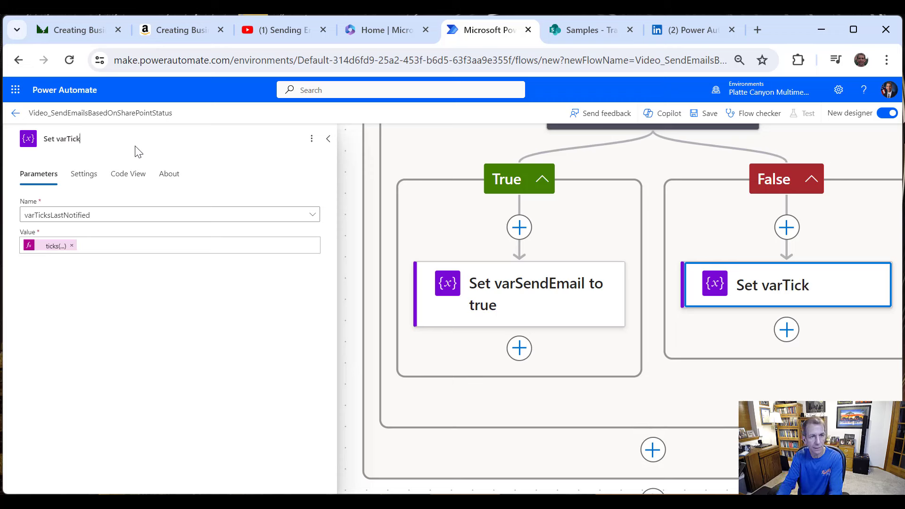
{"action": "type", "text": "sLastNotifi"}
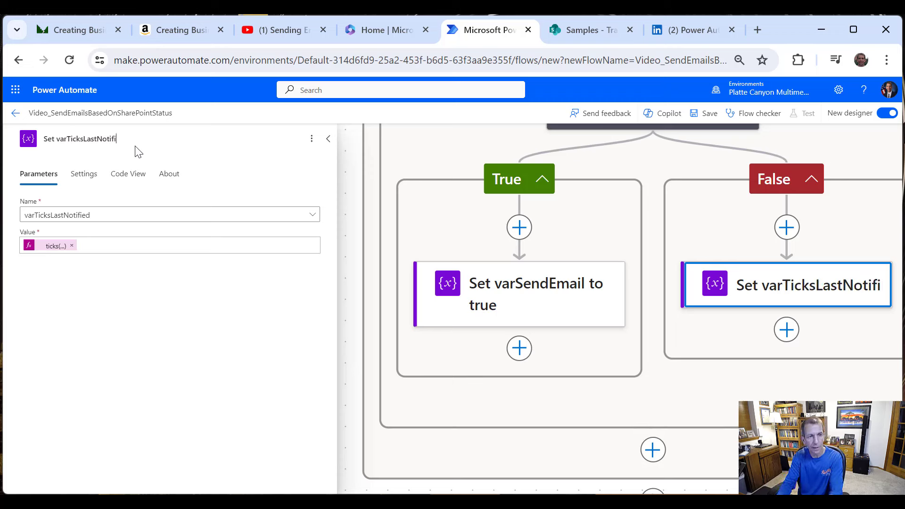
{"action": "type", "text": "ed"}
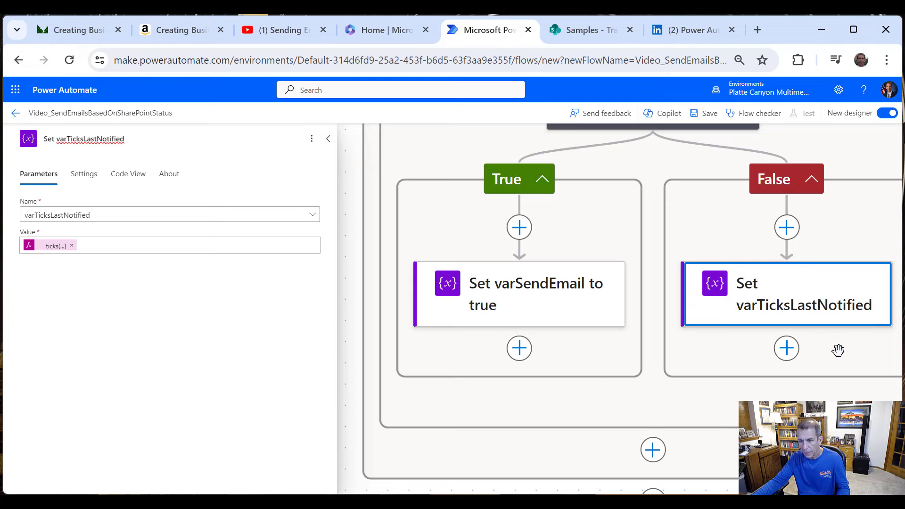
Step: Add another Set variable action below Set varTicksLastNotified in the False branch and choose varDaysBetweenTicks as its variable
{"action": "left_click", "coordinate": [874, 349]}
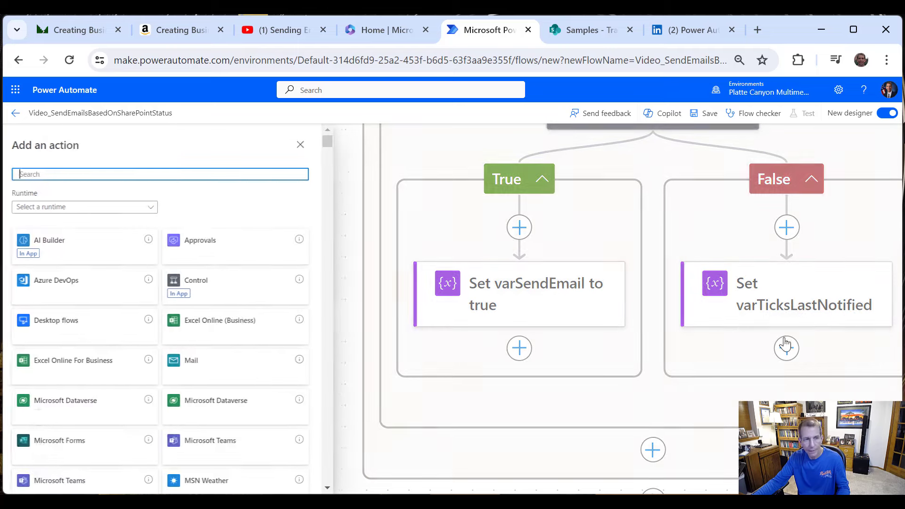
{"action": "type", "text": "var"}
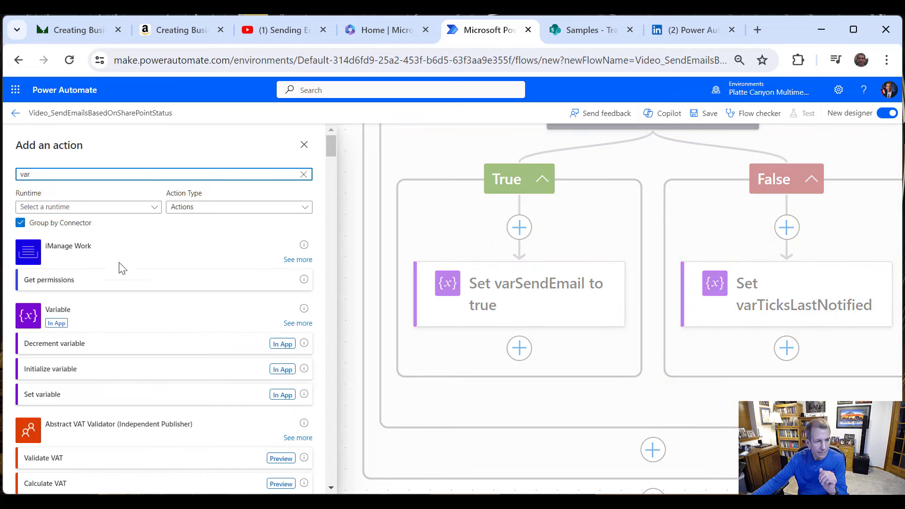
{"action": "left_click", "coordinate": [111, 395]}
{"action": "left_click", "coordinate": [151, 216]}
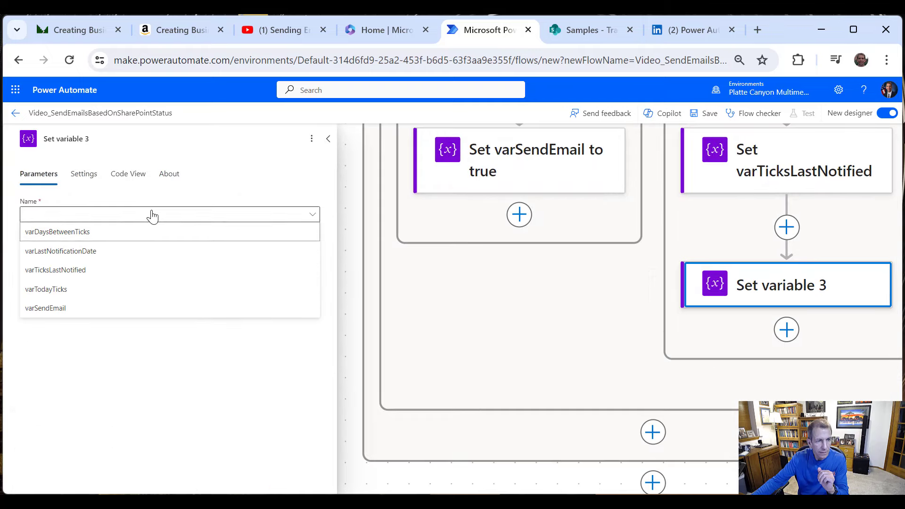
{"action": "left_click", "coordinate": [88, 232]}
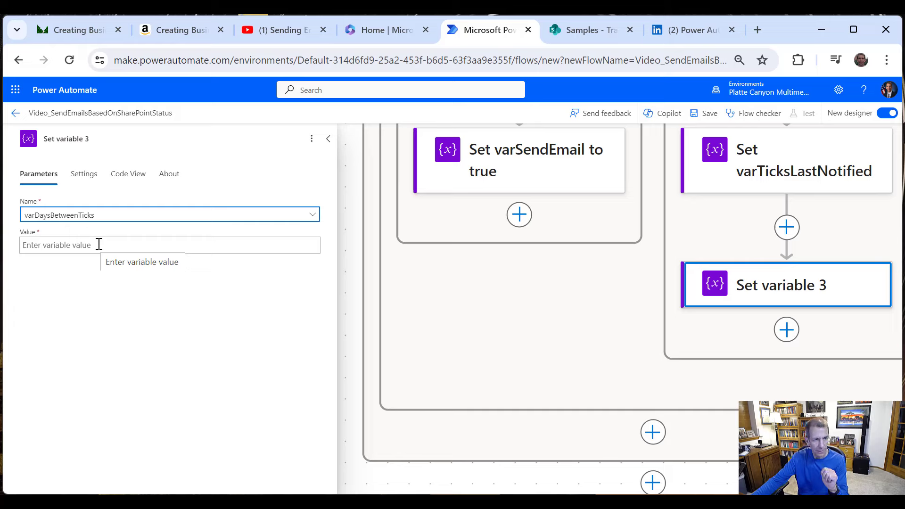
Step: Build the value expression sub(variables('varTodayTicks'),variables('varTicksLastNotified')) for varDaysBetweenTicks
{"action": "left_click", "coordinate": [98, 243]}
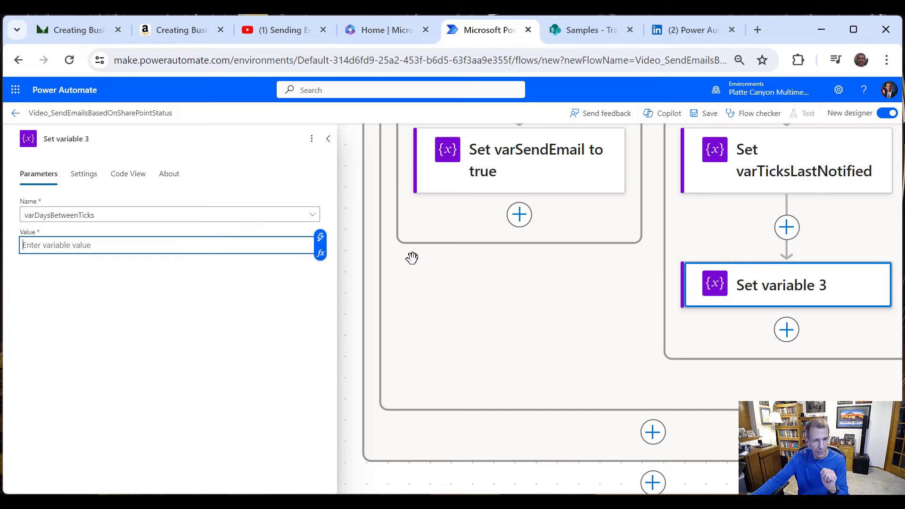
{"action": "left_click", "coordinate": [322, 255]}
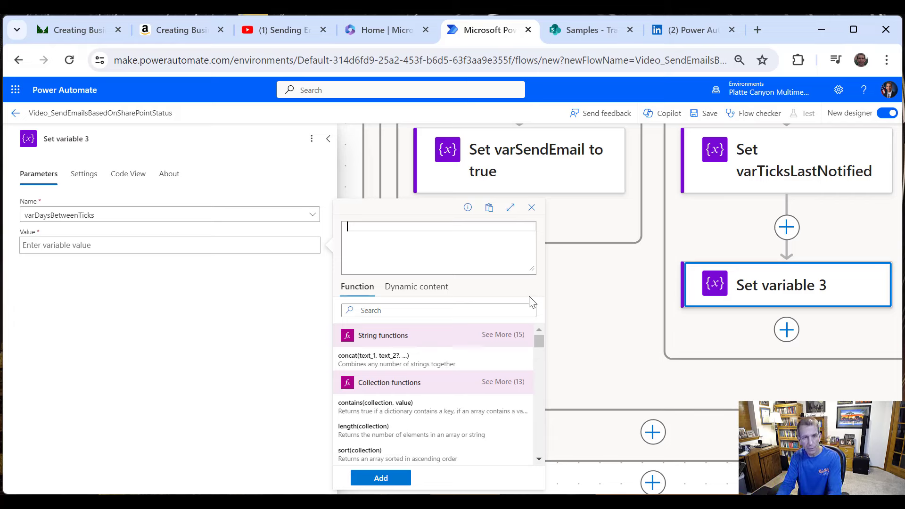
{"action": "type", "text": "sub"}
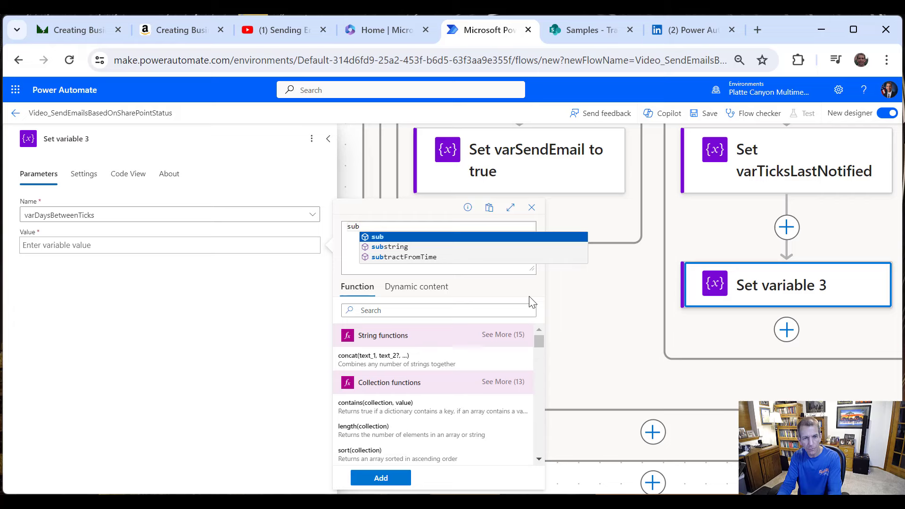
{"action": "type", "text": "("}
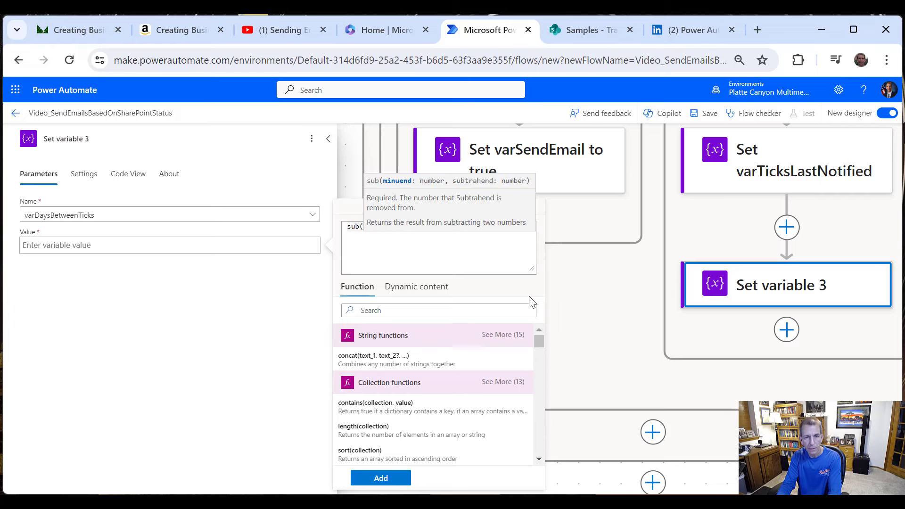
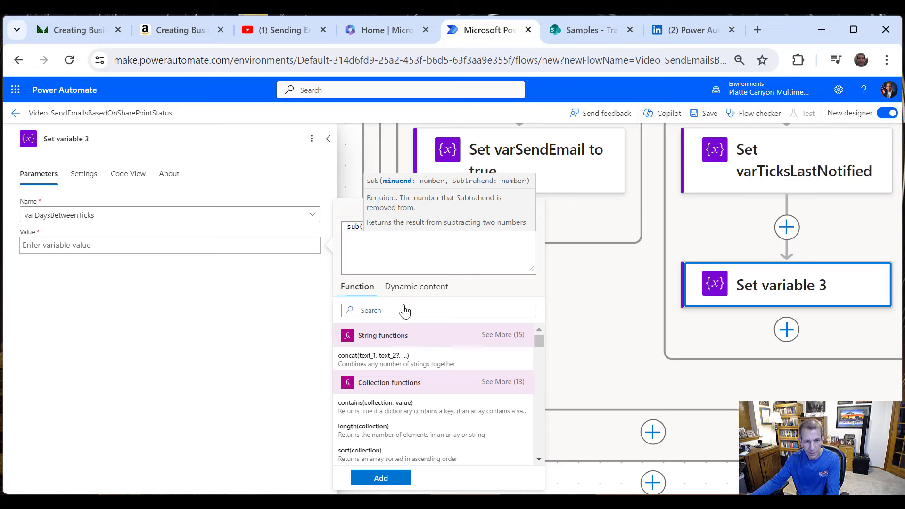
{"action": "left_click", "coordinate": [425, 292]}
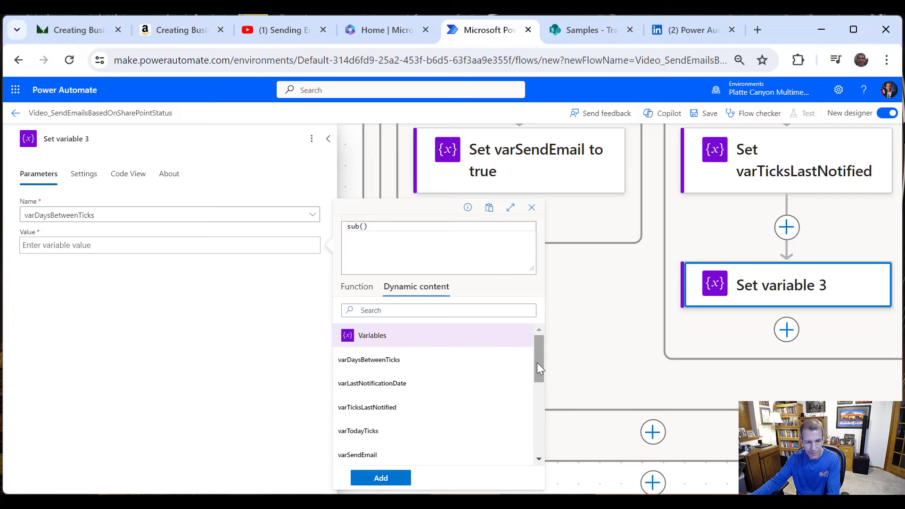
{"action": "left_click", "coordinate": [373, 435]}
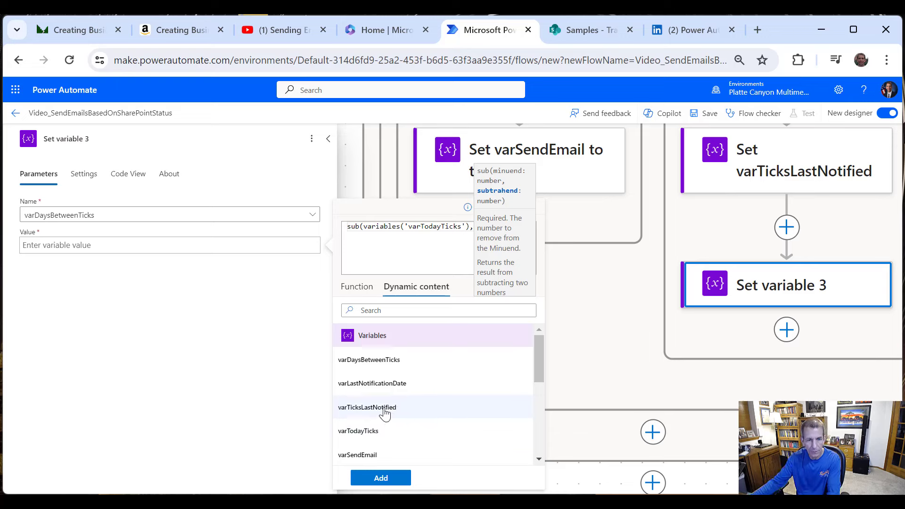
{"action": "left_click", "coordinate": [385, 409]}
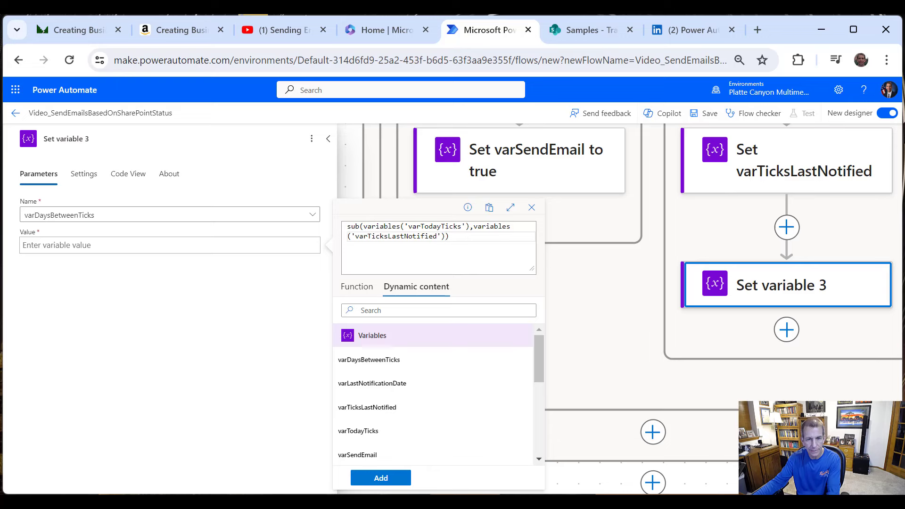
Step: Wrap the tick subtraction in the varDaysBetweenTicks value expression in a div function by inserting "div(" before sub
{"action": "type", "text": ")"}
{"action": "left_click", "coordinate": [349, 226]}
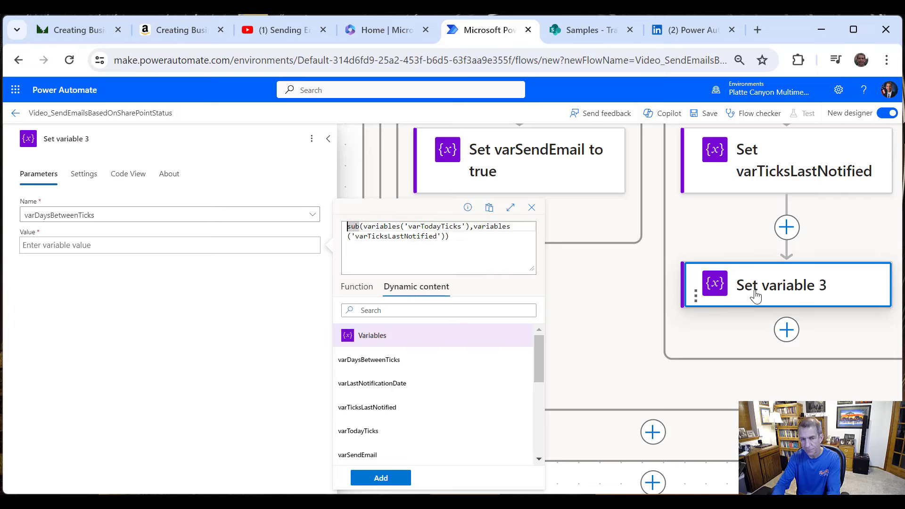
{"action": "type", "text": "div"}
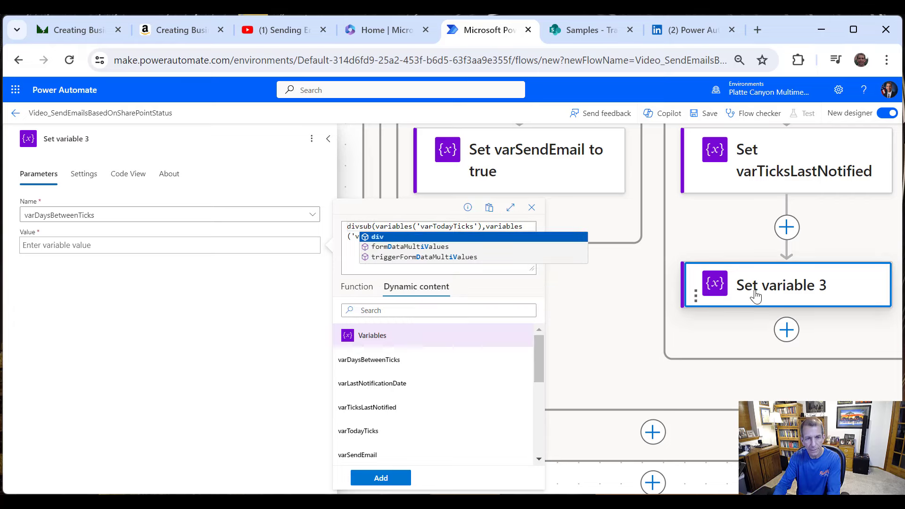
{"action": "key", "text": "BackSpace"}
{"action": "type", "text": "v"}
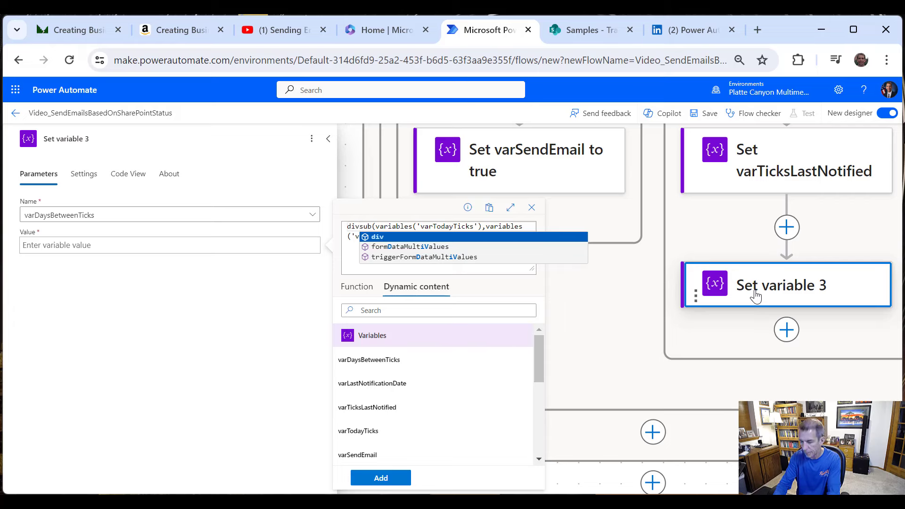
{"action": "type", "text": "("}
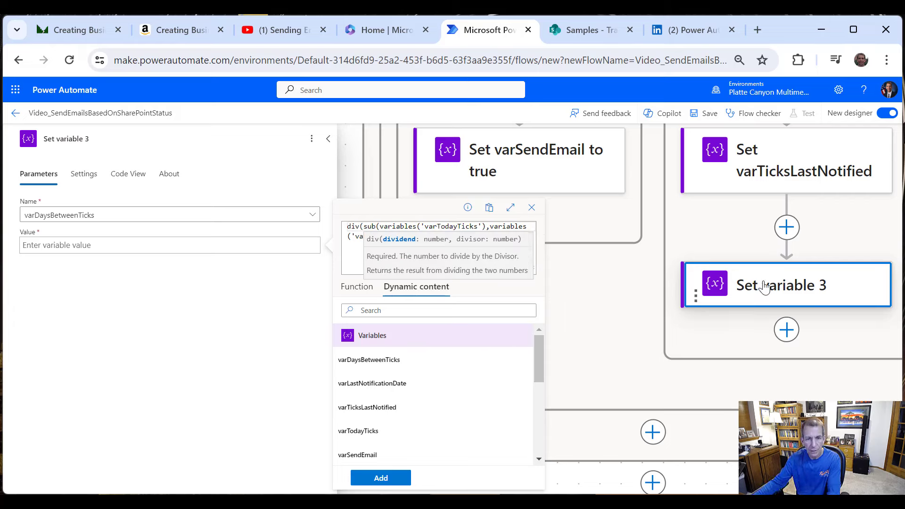
{"action": "left_click", "coordinate": [350, 257]}
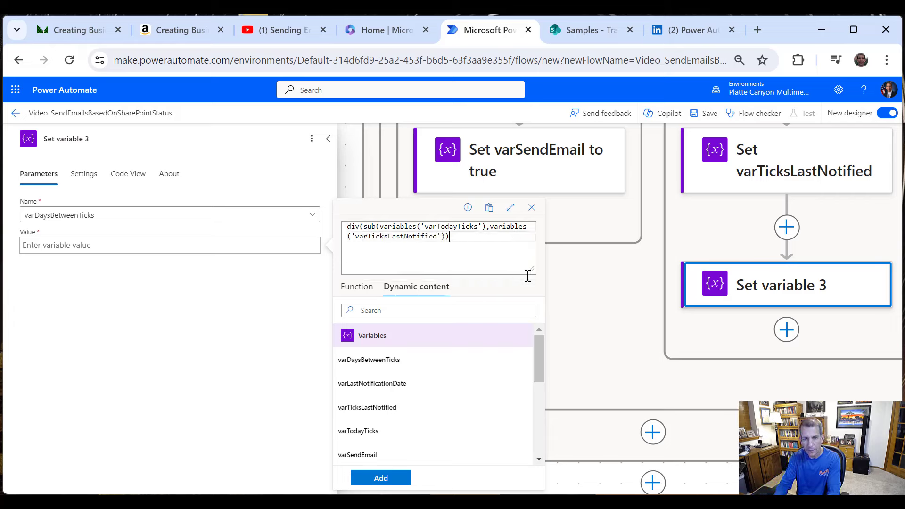
{"action": "type", "text": ", 6"}
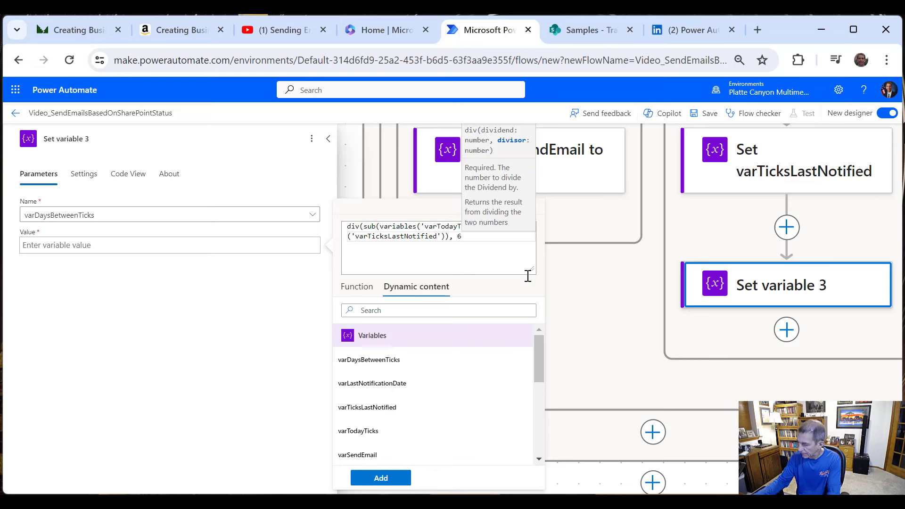
{"action": "key", "text": "BackSpace"}
{"action": "type", "text": "864"}
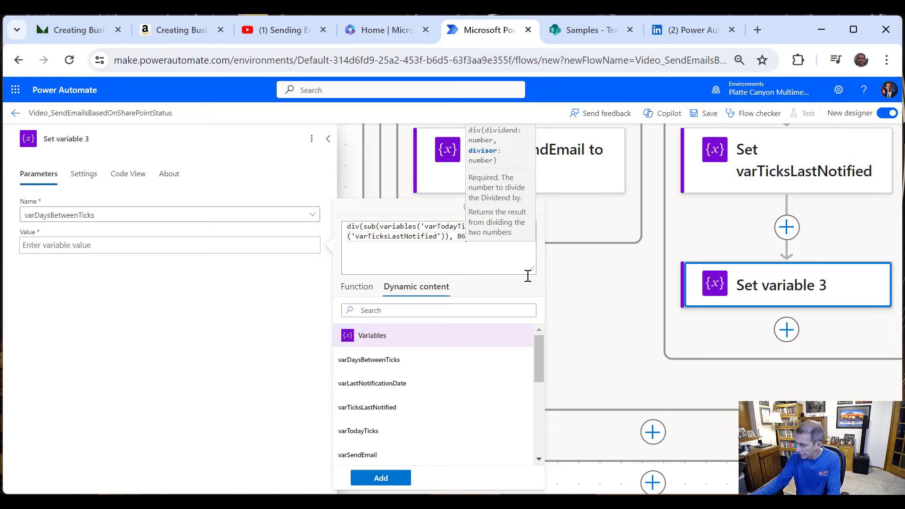
{"action": "type", "text": "00"}
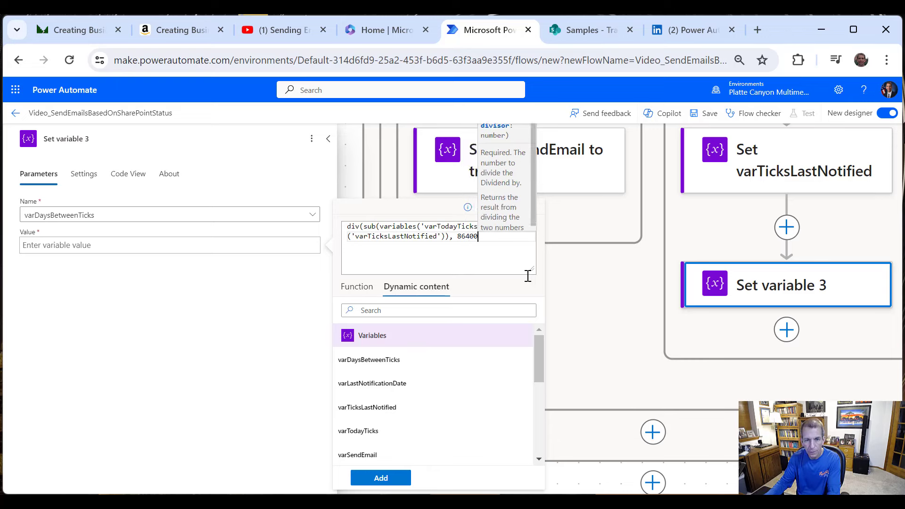
{"action": "type", "text": "000000"}
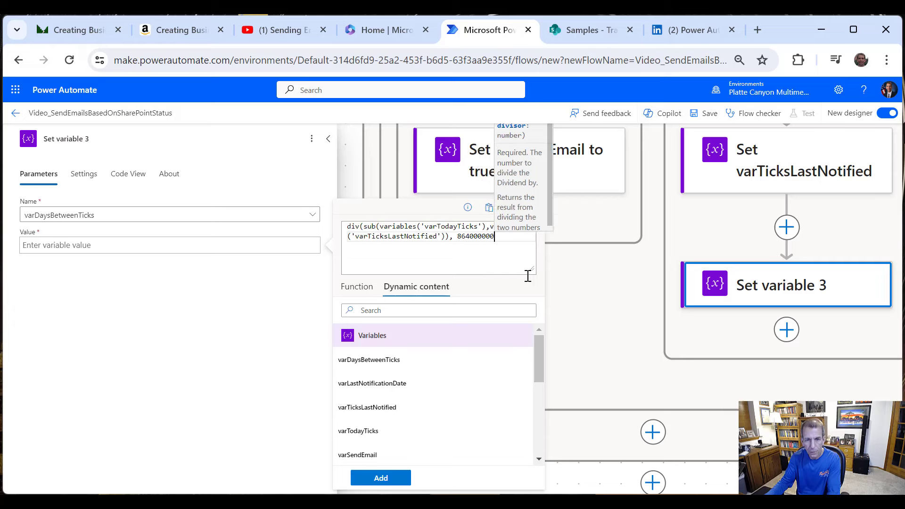
{"action": "type", "text": "000"}
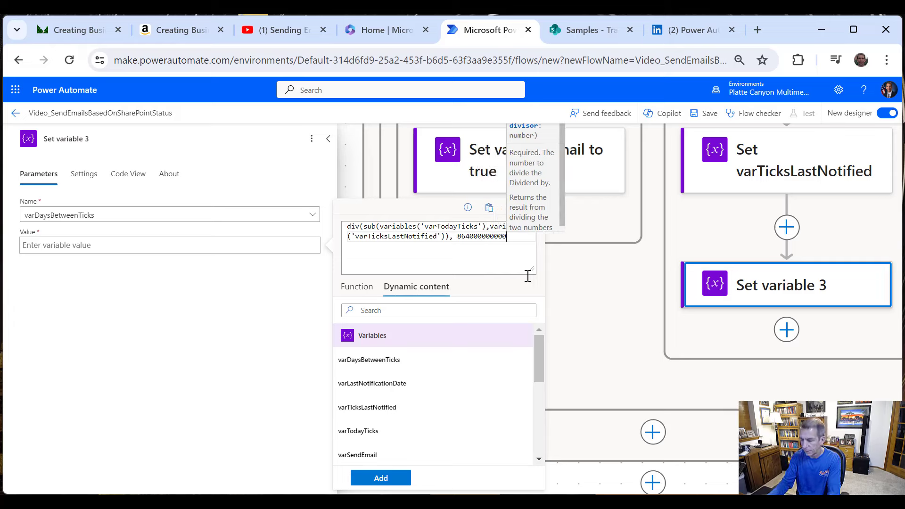
{"action": "type", "text": ")"}
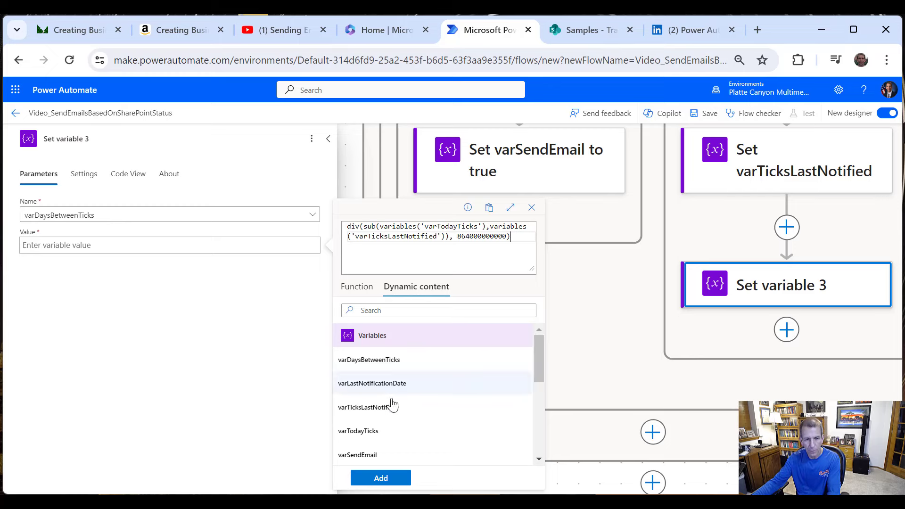
{"action": "left_click", "coordinate": [398, 479]}
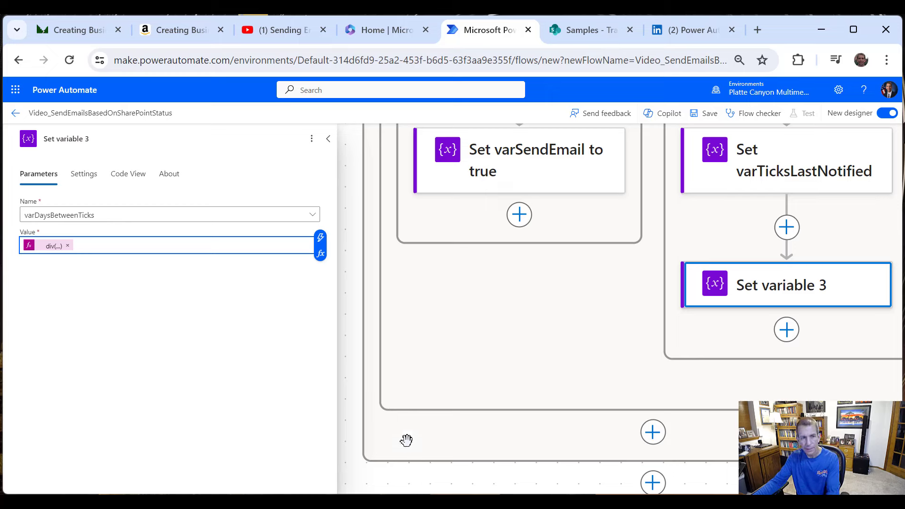
{"action": "left_click", "coordinate": [327, 144]}
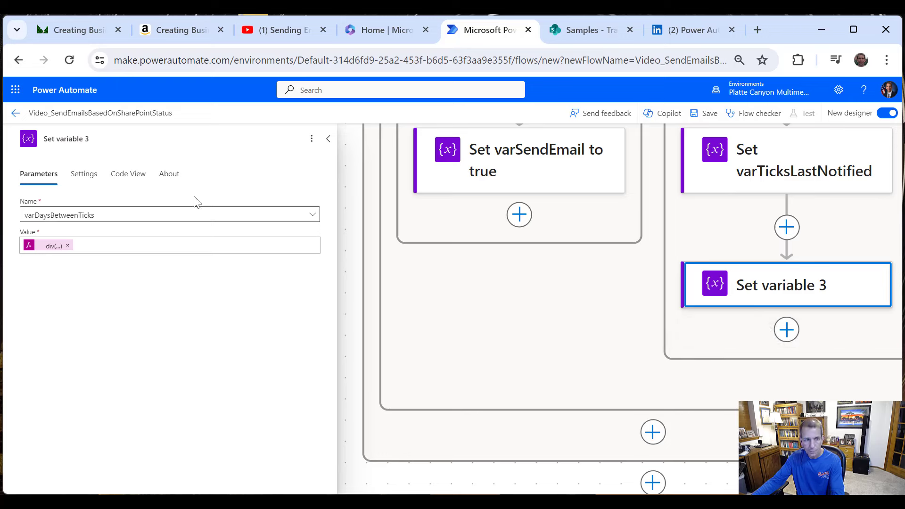
Step: Rename the Set variable 3 action as "Set varDaysBetweenTicks"
{"action": "left_click", "coordinate": [133, 138]}
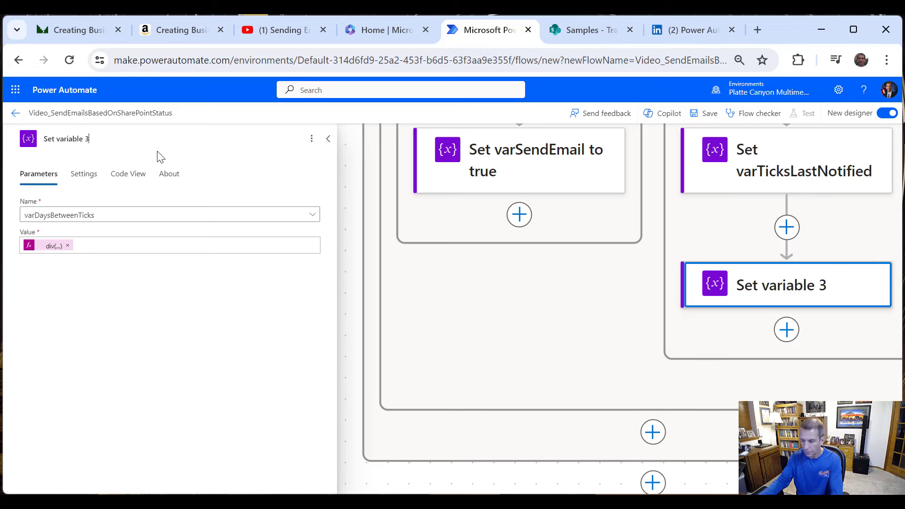
{"action": "key", "text": "BackSpace"}
{"action": "key", "text": "BackSpace"}
{"action": "key", "text": "BackSpace"}
{"action": "key", "text": "BackSpace"}
{"action": "key", "text": "BackSpace"}
{"action": "key", "text": "BackSpace"}
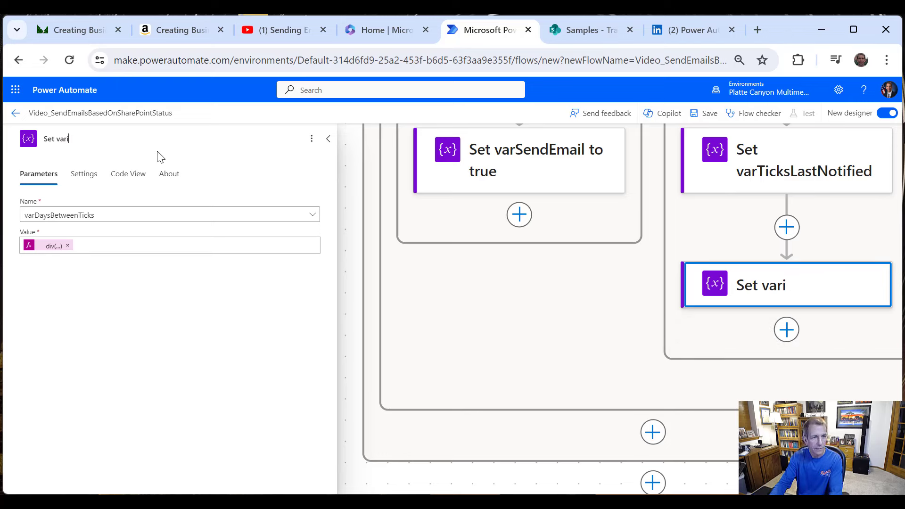
{"action": "key", "text": "BackSpace"}
{"action": "type", "text": "Day"}
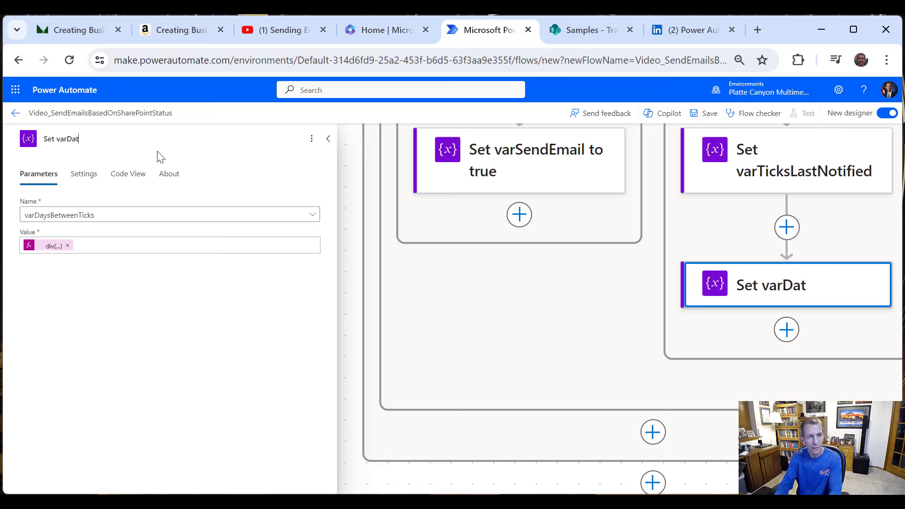
{"action": "type", "text": "sBetween"}
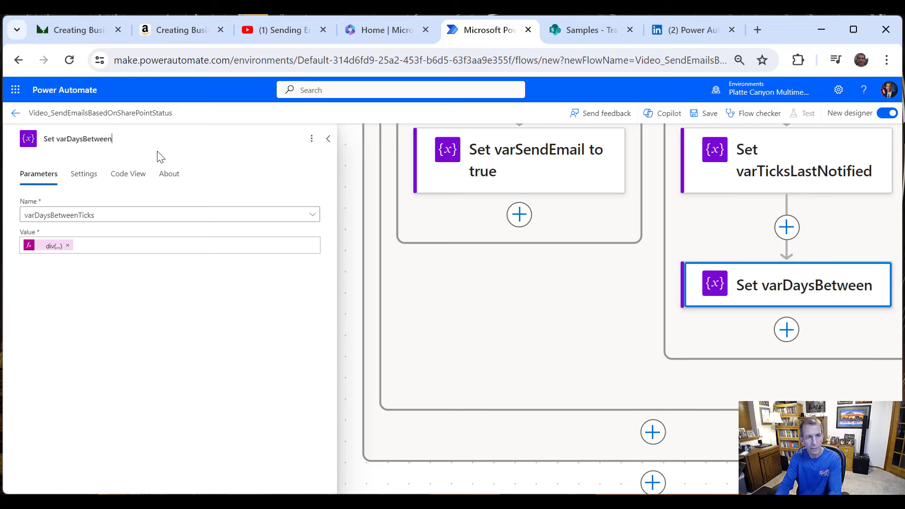
{"action": "type", "text": "Ticks"}
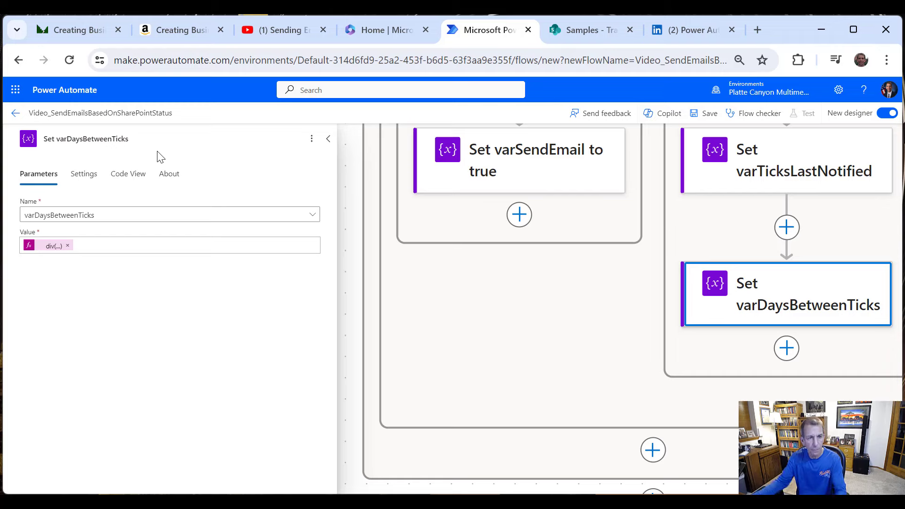
Step: Add a Condition control action directly below the Set varDaysBetweenTicks action
{"action": "left_click", "coordinate": [792, 351]}
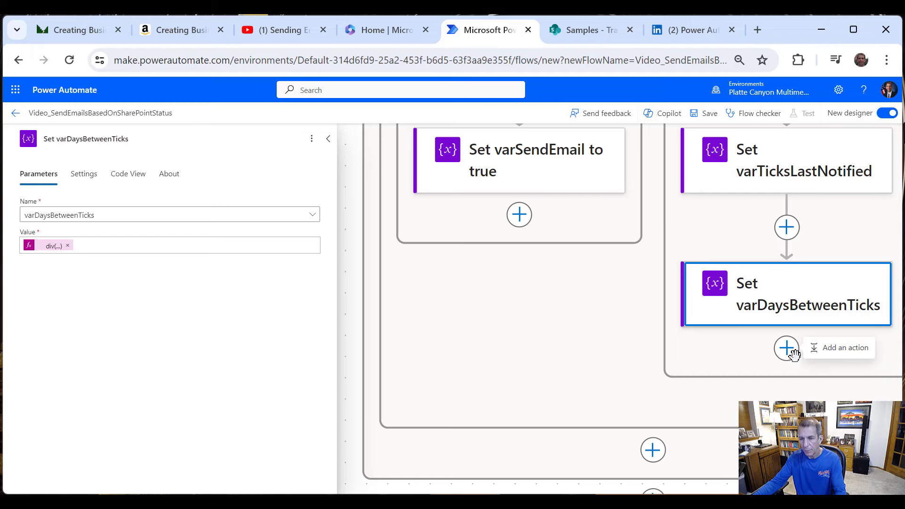
{"action": "left_click", "coordinate": [824, 354]}
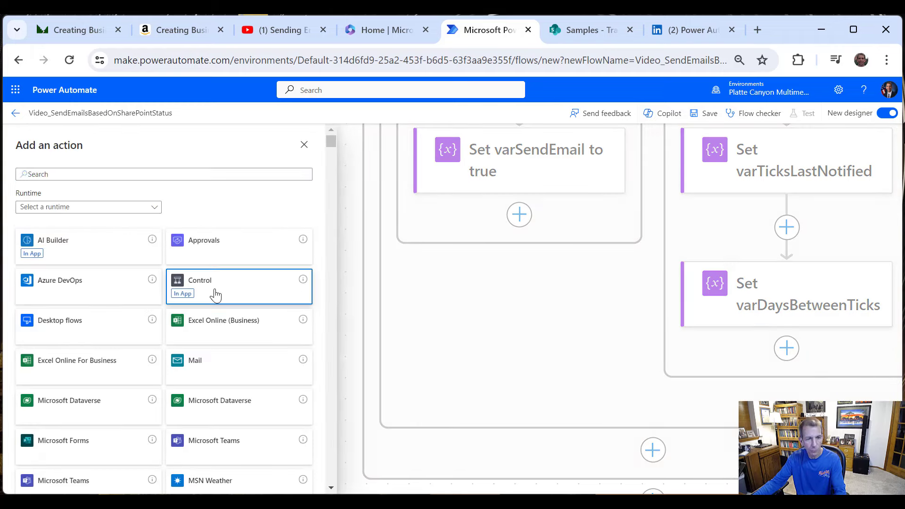
{"action": "left_click", "coordinate": [215, 294]}
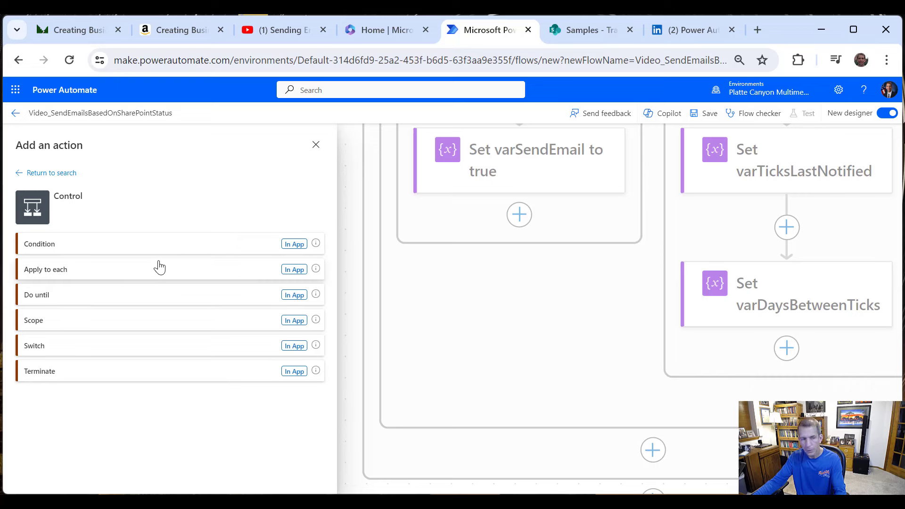
{"action": "left_click", "coordinate": [112, 246]}
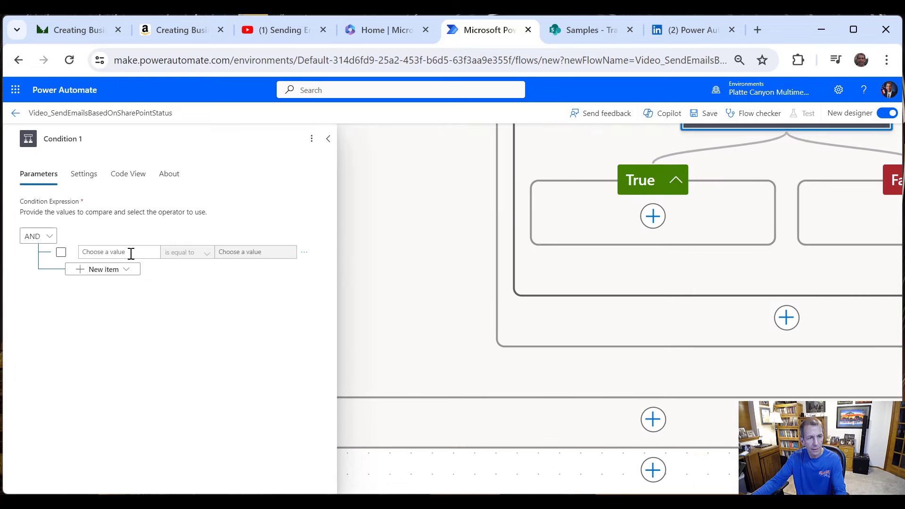
Step: Set the condition expression to varDaysBetweenTicks is greater or equal to 7
{"action": "left_click", "coordinate": [135, 250]}
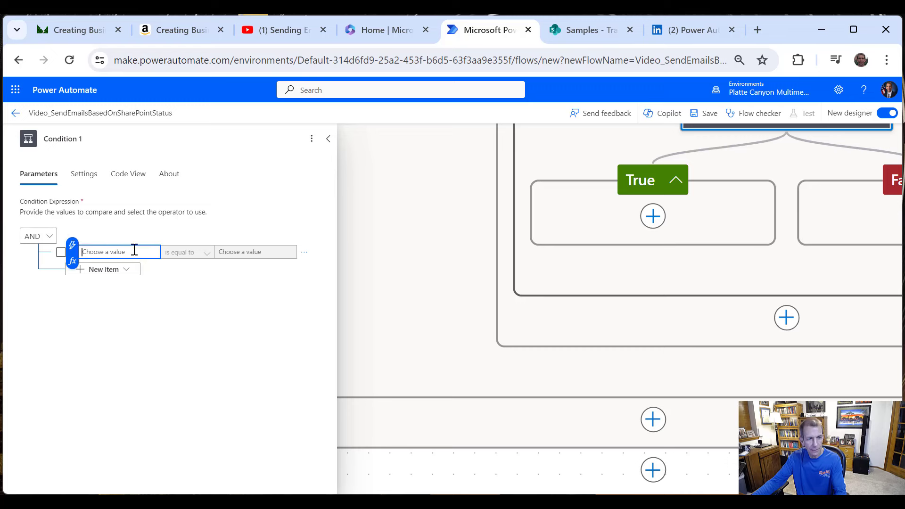
{"action": "left_click", "coordinate": [72, 245]}
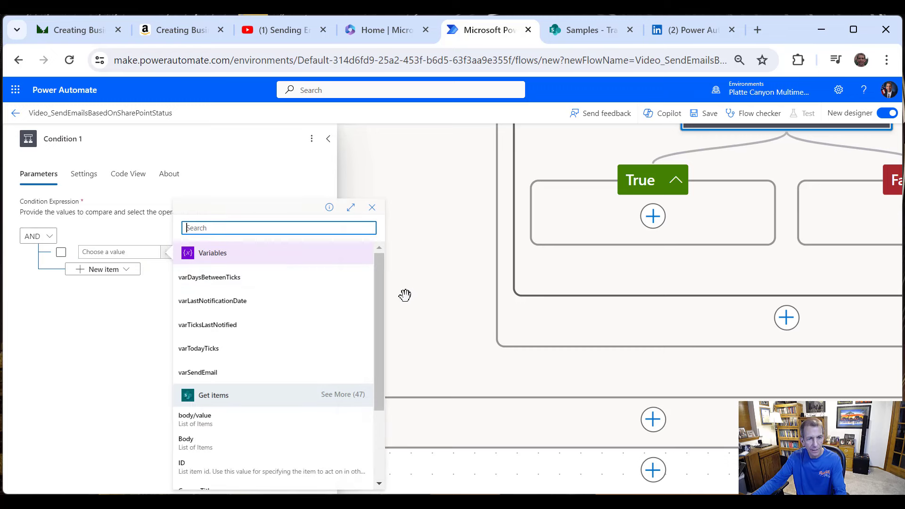
{"action": "left_click", "coordinate": [238, 281]}
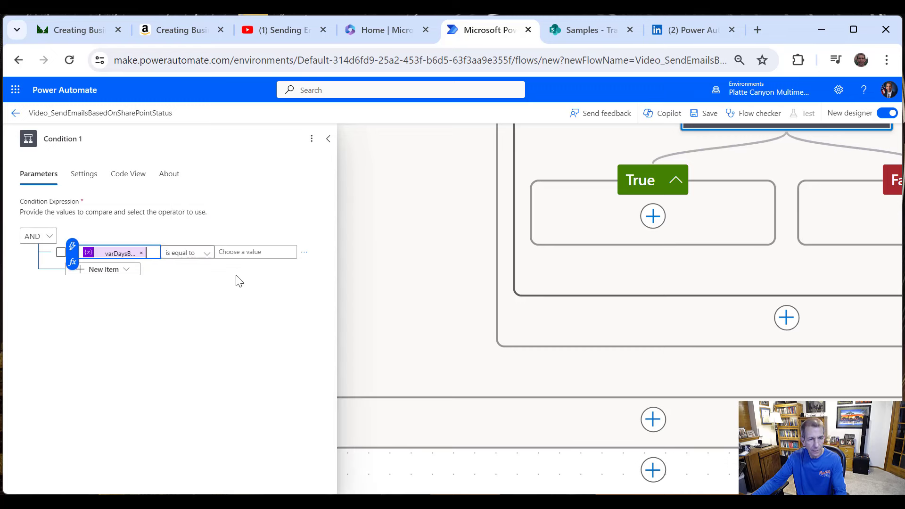
{"action": "left_click", "coordinate": [208, 255]}
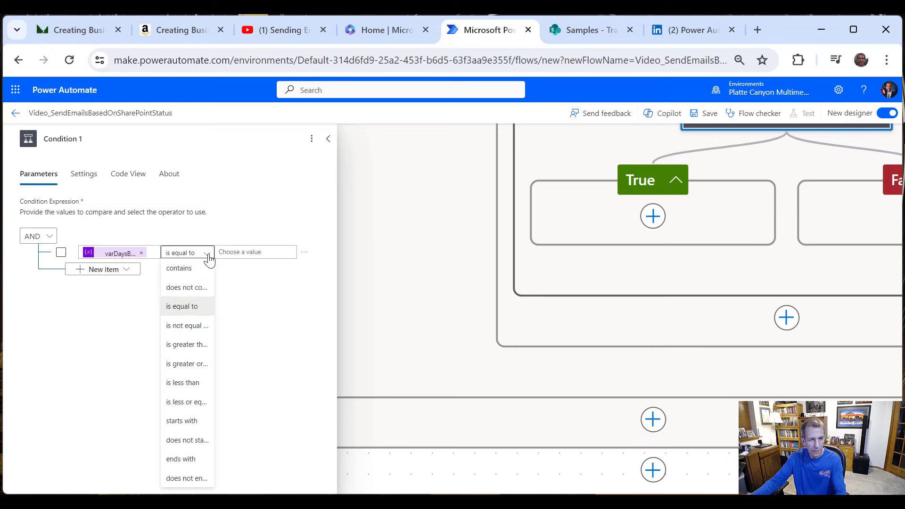
{"action": "left_click", "coordinate": [188, 366]}
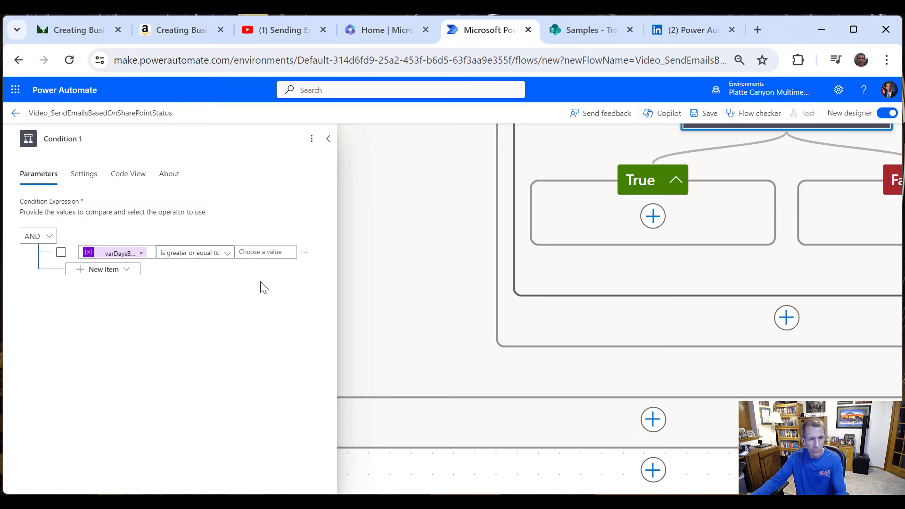
{"action": "left_click", "coordinate": [271, 255]}
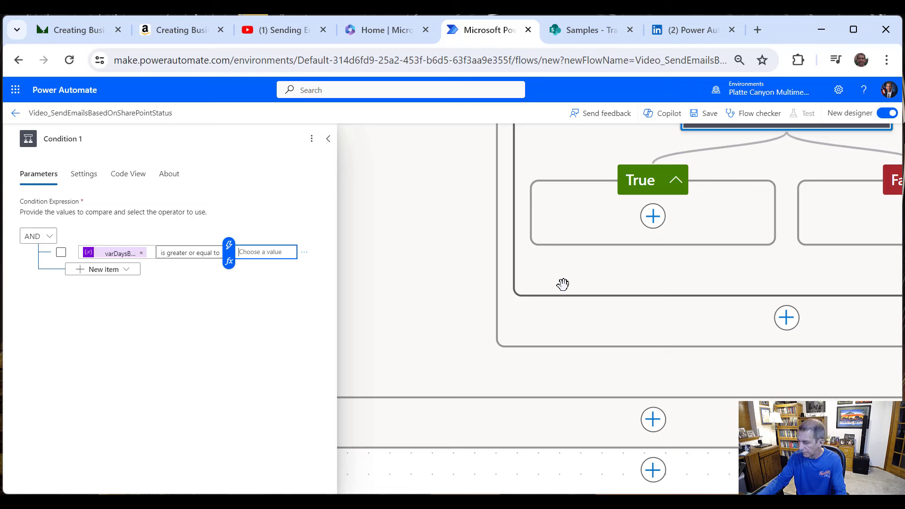
{"action": "type", "text": "7"}
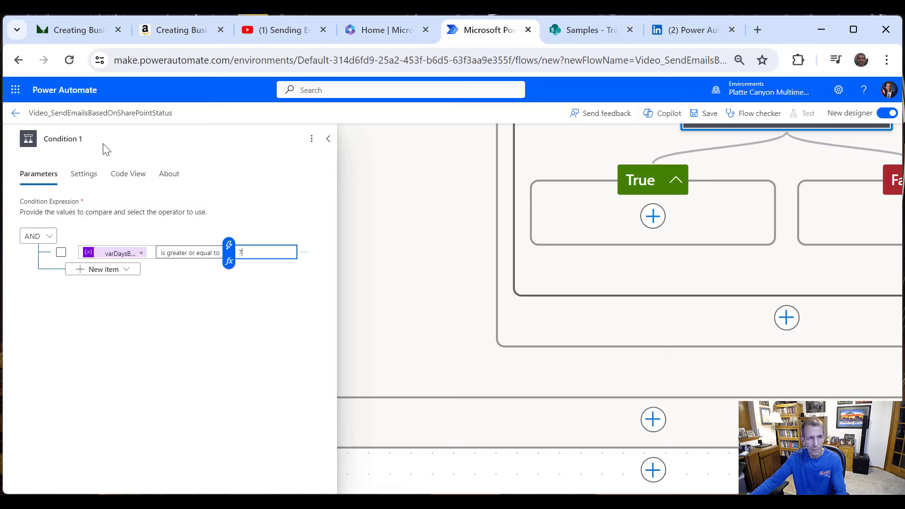
Step: Rename the new condition as "Check if 7 or more days since notified"
{"action": "left_click", "coordinate": [88, 133]}
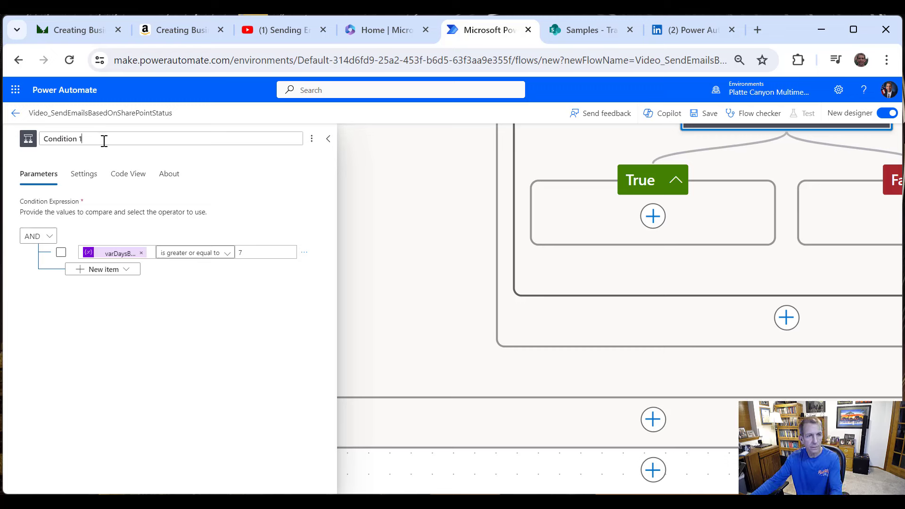
{"action": "key", "text": "BackSpace"}
{"action": "key", "text": "BackSpace"}
{"action": "key", "text": "BackSpace"}
{"action": "key", "text": "BackSpace"}
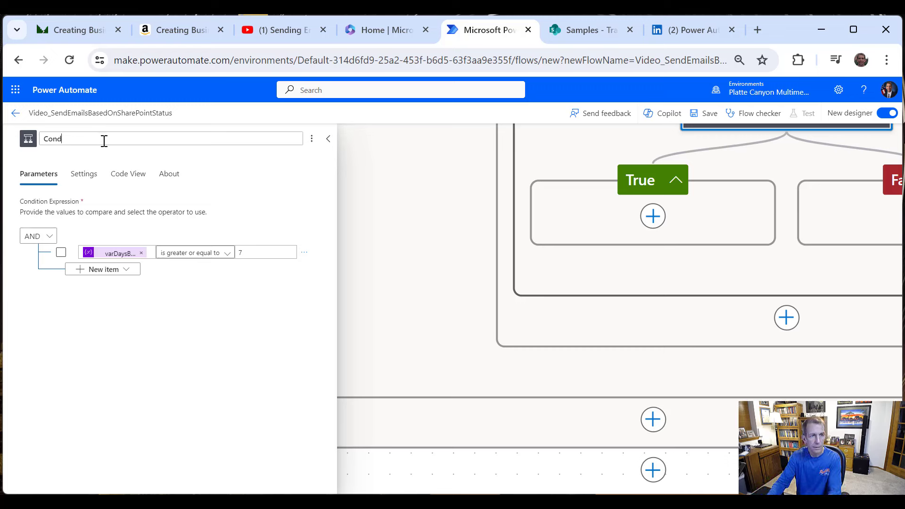
{"action": "key", "text": "BackSpace"}
{"action": "type", "text": "Check if 7 or m"}
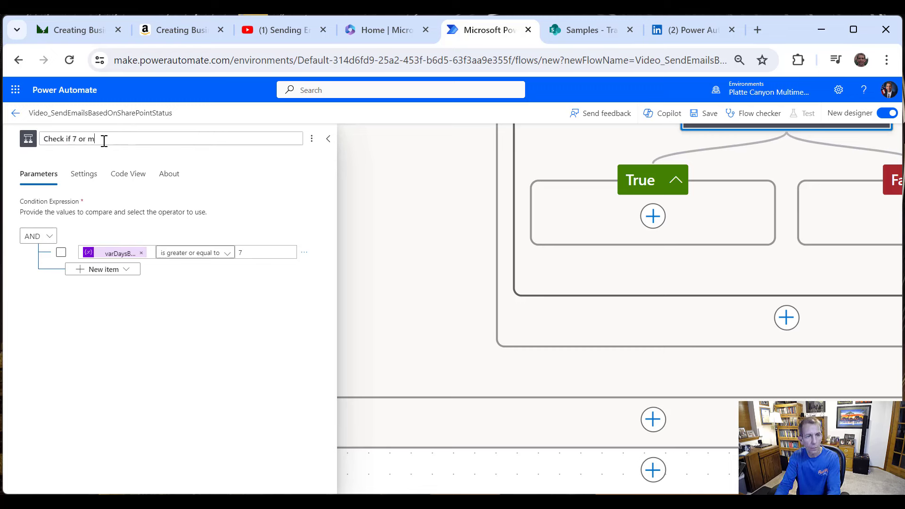
{"action": "type", "text": "ore days sinc"}
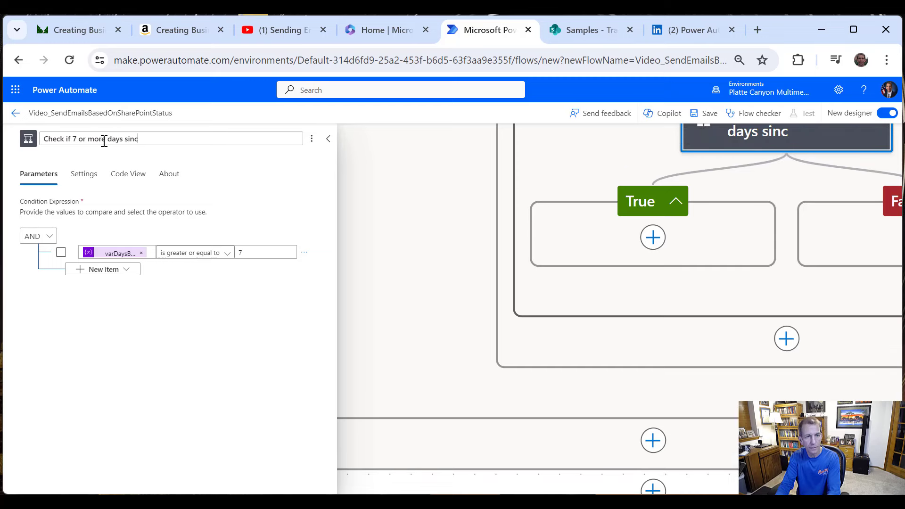
{"action": "type", "text": "e notifi"}
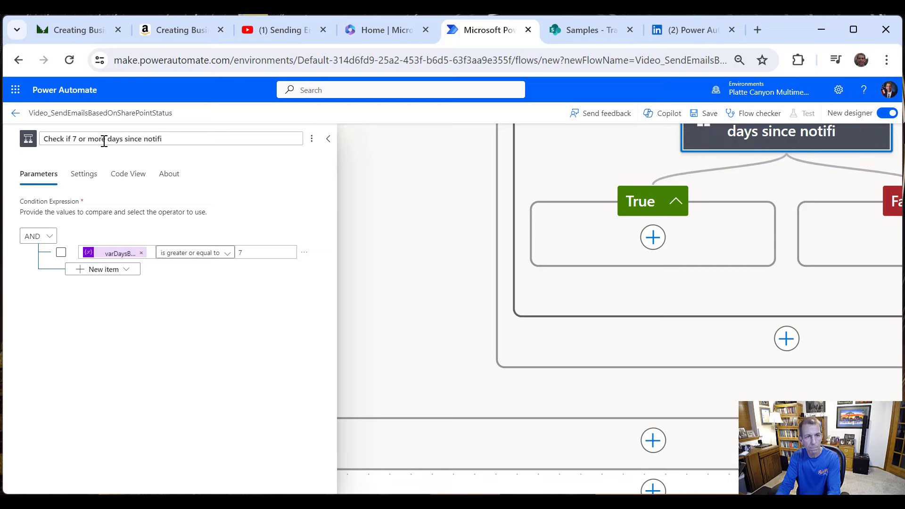
{"action": "type", "text": "ed"}
{"action": "left_click", "coordinate": [87, 211]}
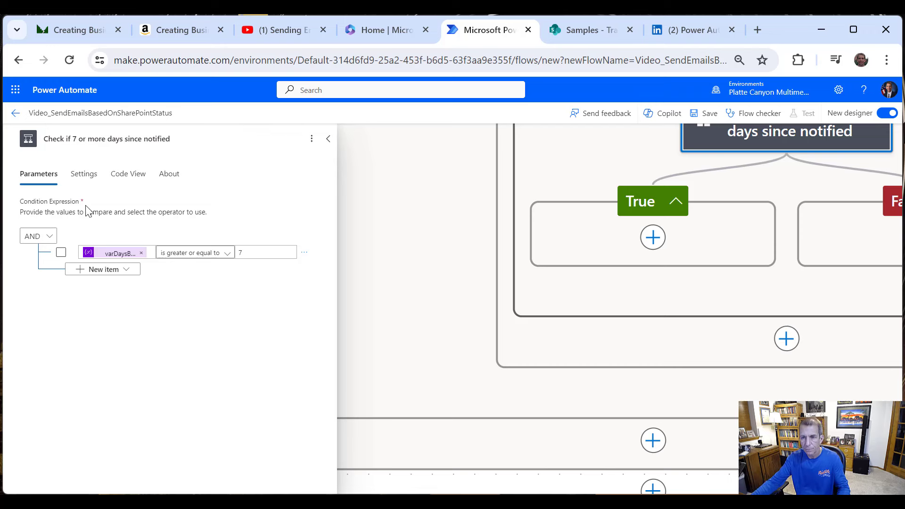
Step: Add a Set variable action to the True branch of the "Check if 7 or more days since notified" condition
{"action": "left_click", "coordinate": [350, 246]}
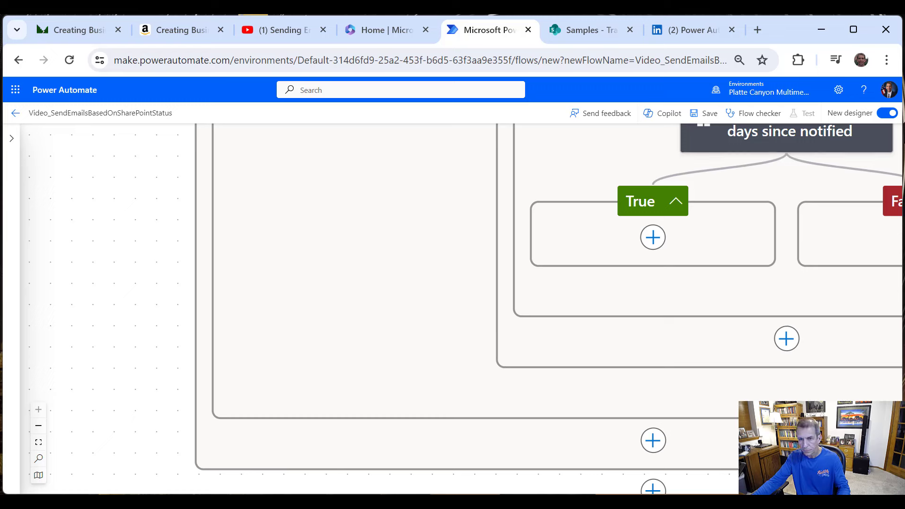
{"action": "left_click", "coordinate": [653, 246]}
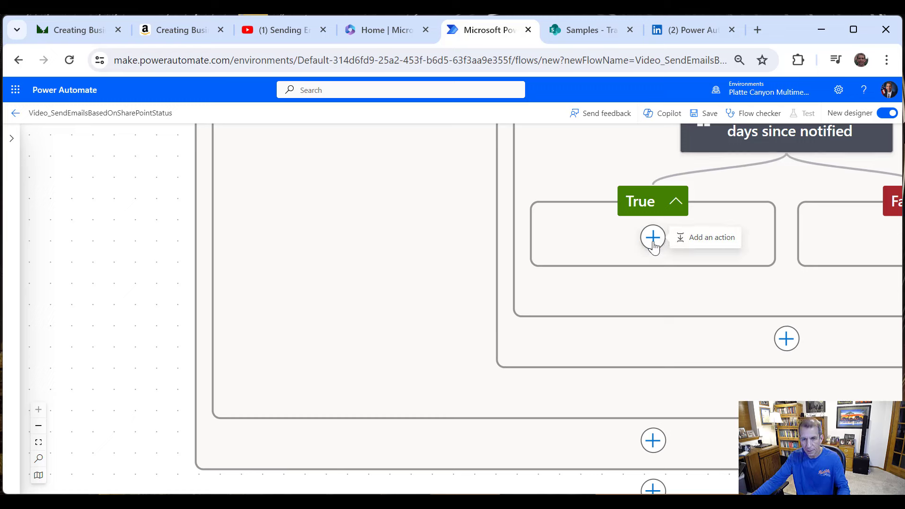
{"action": "left_click", "coordinate": [698, 238]}
{"action": "type", "text": "var"}
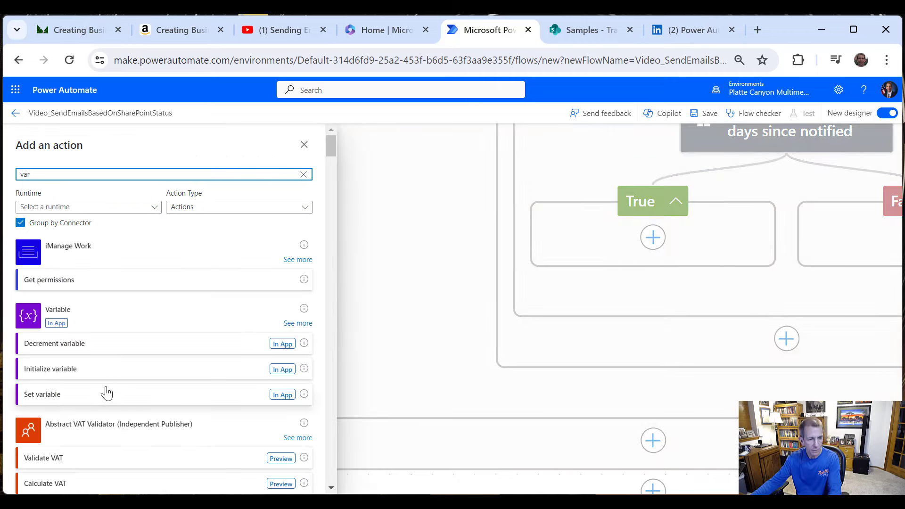
{"action": "left_click", "coordinate": [97, 395]}
Step: Configure the new Set variable action in the True branch to set varSendEmail to true
{"action": "left_click", "coordinate": [93, 216]}
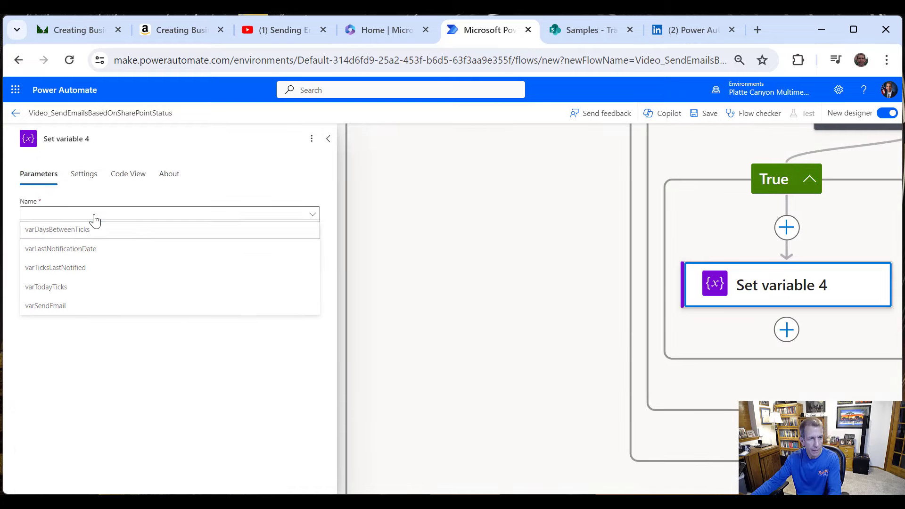
{"action": "left_click", "coordinate": [66, 308]}
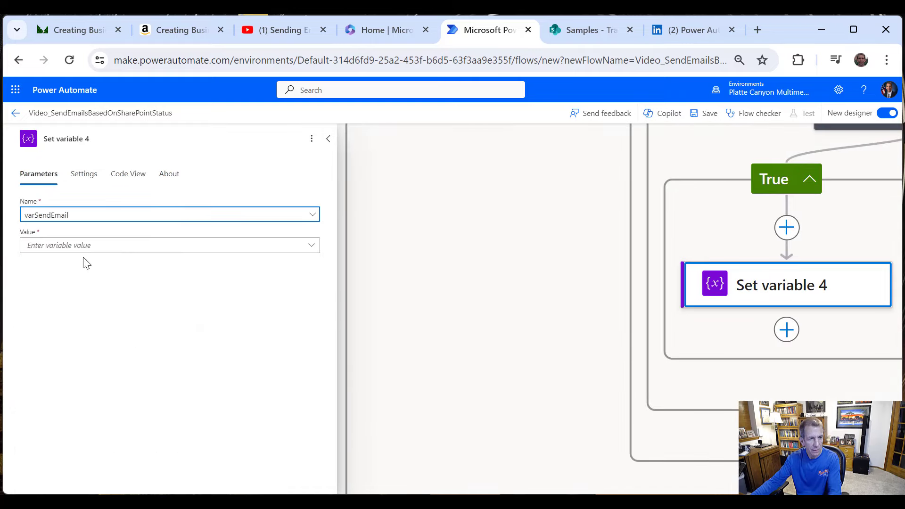
{"action": "left_click", "coordinate": [93, 251]}
{"action": "left_click", "coordinate": [52, 281]}
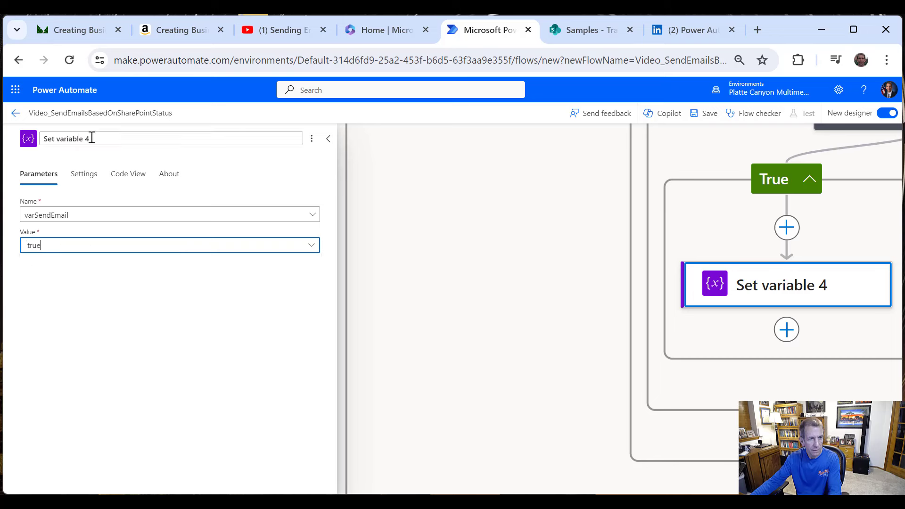
Step: Rename the True branch's Set variable action as "Set varSendEmail to true 2"
{"action": "left_click", "coordinate": [90, 138]}
{"action": "key", "text": "BackSpace"}
{"action": "key", "text": "BackSpace"}
{"action": "key", "text": "BackSpace"}
{"action": "key", "text": "BackSpace"}
{"action": "key", "text": "BackSpace"}
{"action": "key", "text": "BackSpace"}
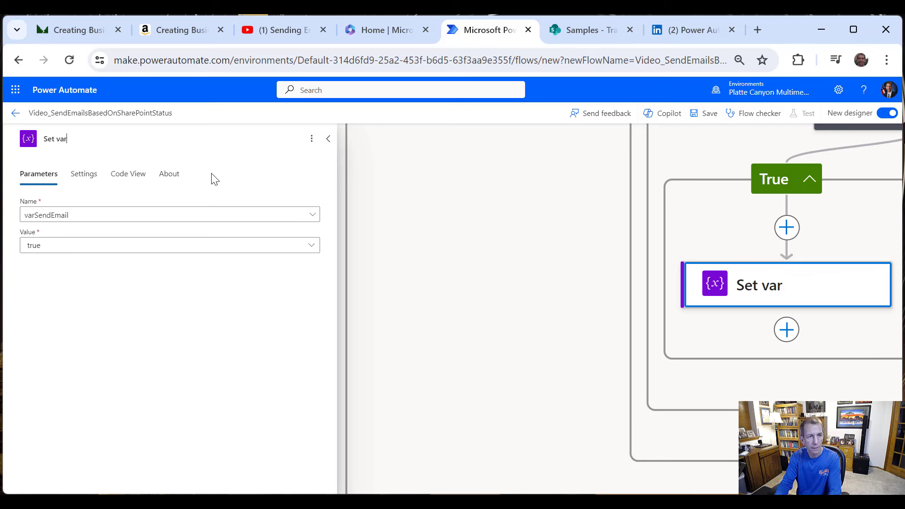
{"action": "type", "text": "SendE"}
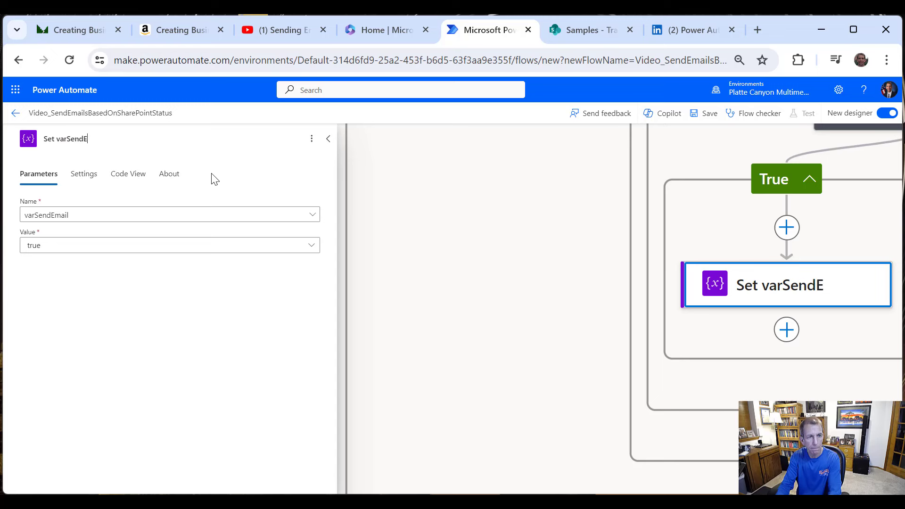
{"action": "type", "text": "mail to true 2"}
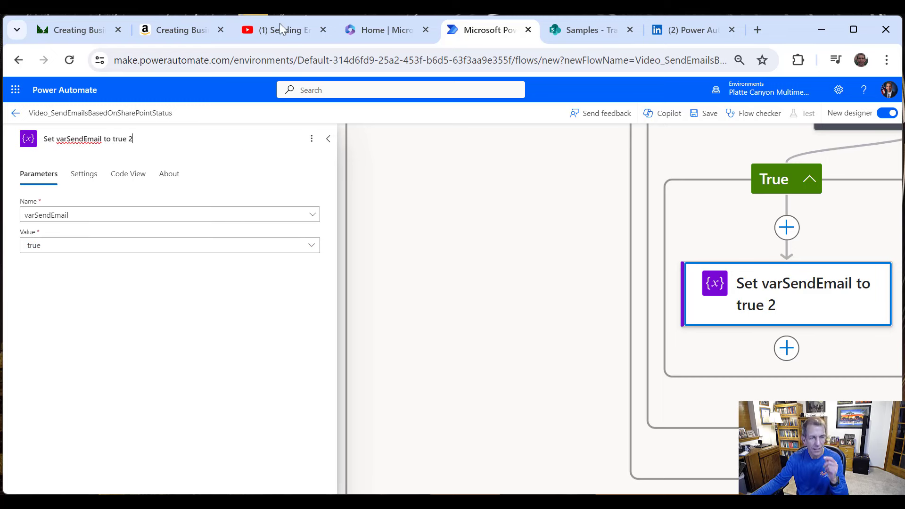
{"action": "left_click", "coordinate": [229, 351]}
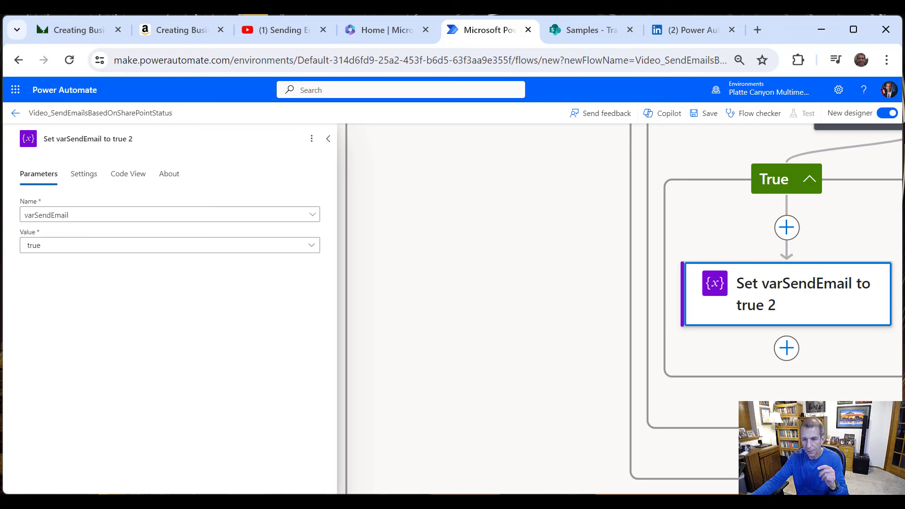
Step: Add a Set variable action to the False branch of the seven-day check condition
{"action": "left_click_drag", "start_coordinate": [714, 439], "coordinate": [486, 414]}
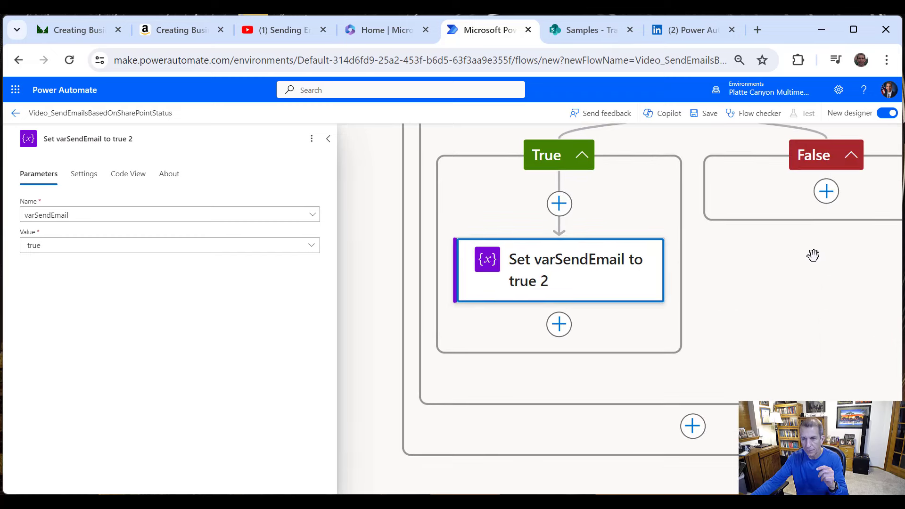
{"action": "left_click", "coordinate": [797, 192]}
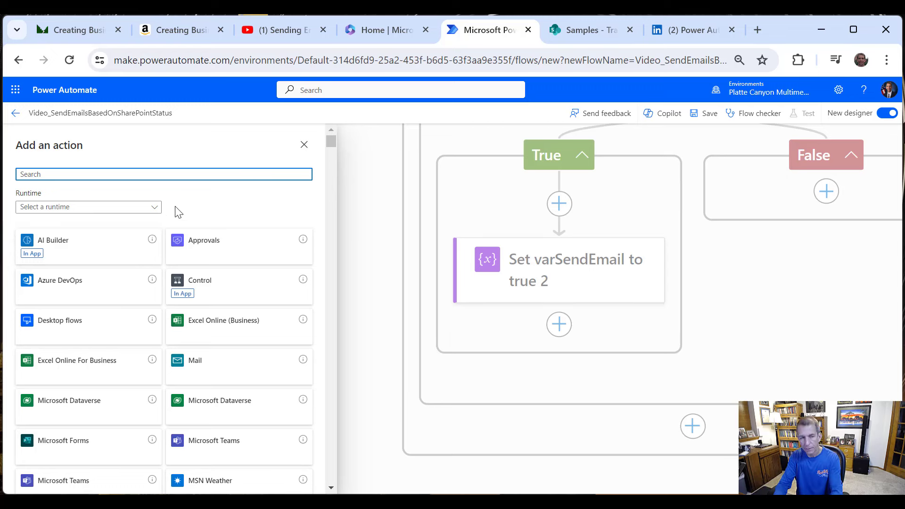
{"action": "type", "text": "var"}
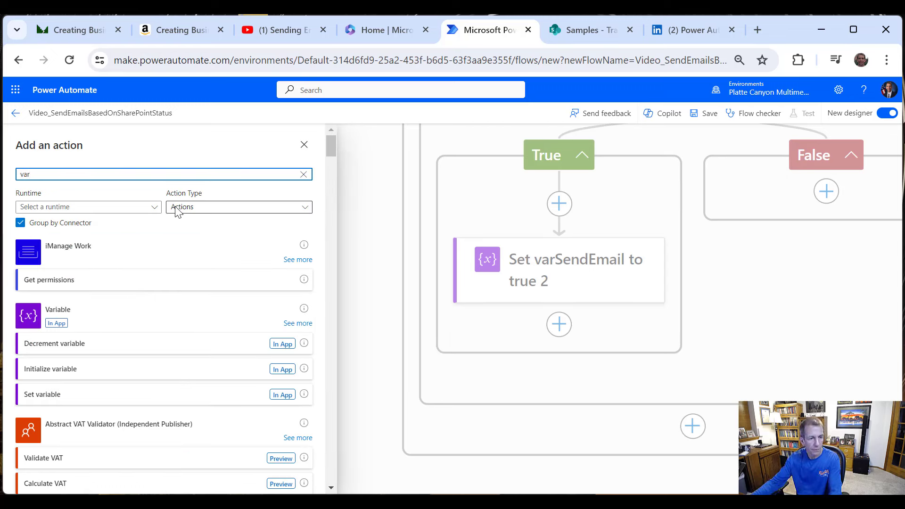
{"action": "left_click", "coordinate": [95, 394]}
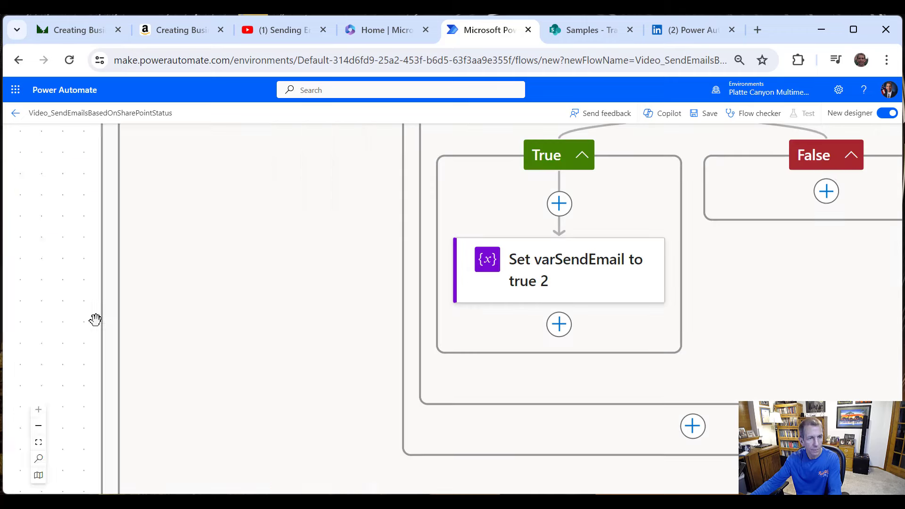
Step: Configure the False branch's Set variable action to set varSendEmail to false
{"action": "left_click", "coordinate": [113, 215]}
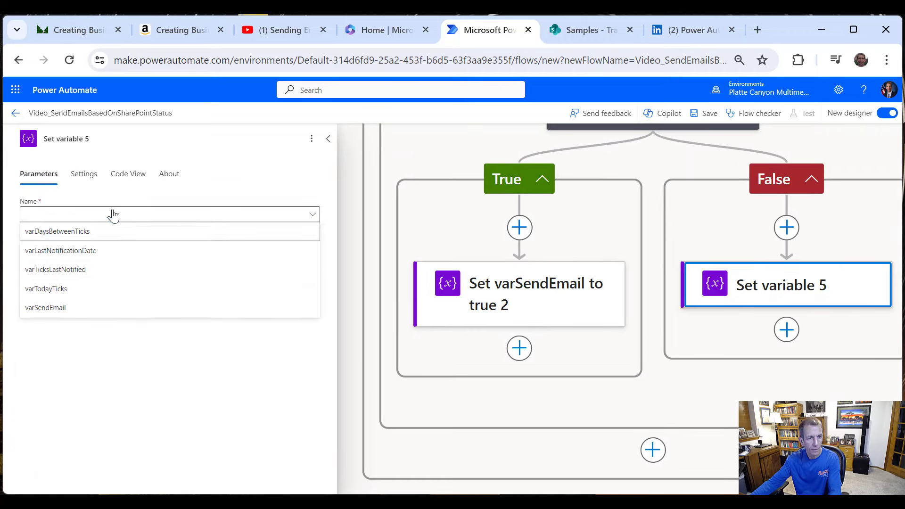
{"action": "left_click", "coordinate": [87, 307]}
{"action": "left_click", "coordinate": [101, 249]}
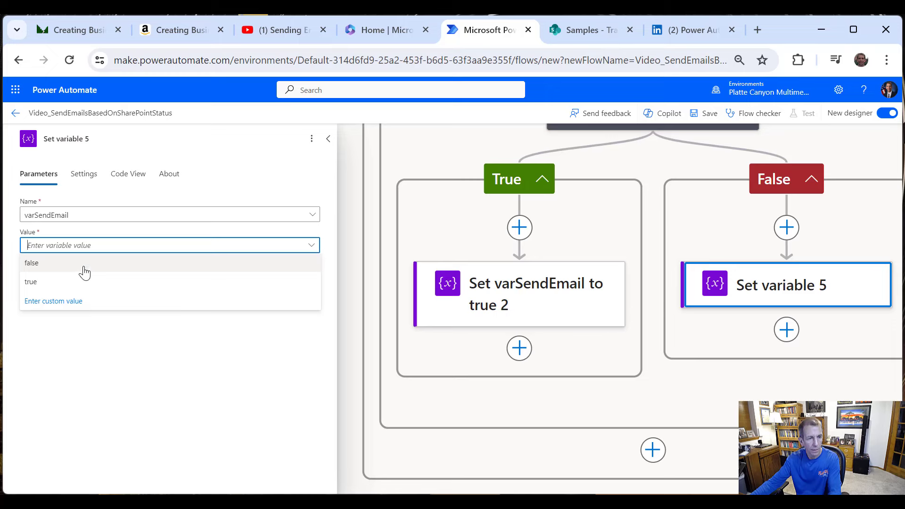
{"action": "left_click", "coordinate": [84, 263]}
Step: Rename the False branch's Set variable action as "Set varSendEmail to false"
{"action": "left_click", "coordinate": [107, 141]}
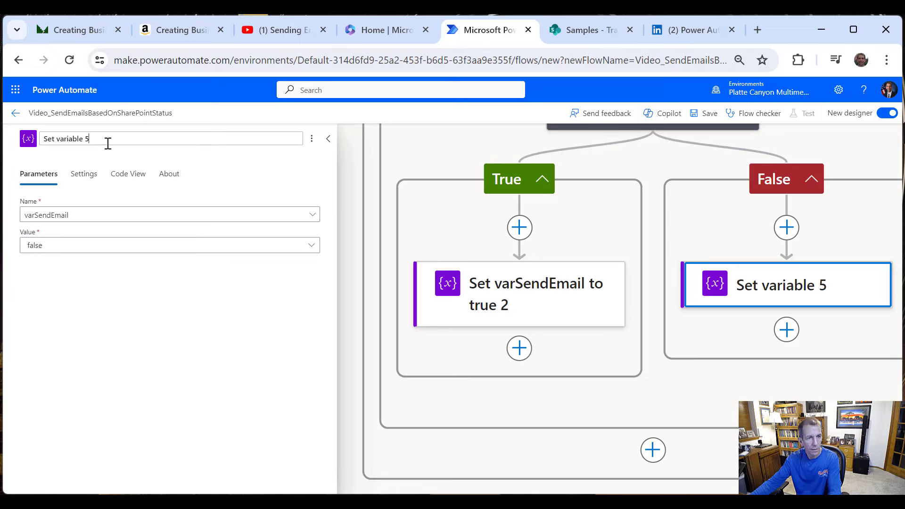
{"action": "key", "text": "BackSpace"}
{"action": "key", "text": "BackSpace"}
{"action": "key", "text": "BackSpace"}
{"action": "key", "text": "BackSpace"}
{"action": "key", "text": "BackSpace"}
{"action": "key", "text": "BackSpace"}
{"action": "key", "text": "BackSpace"}
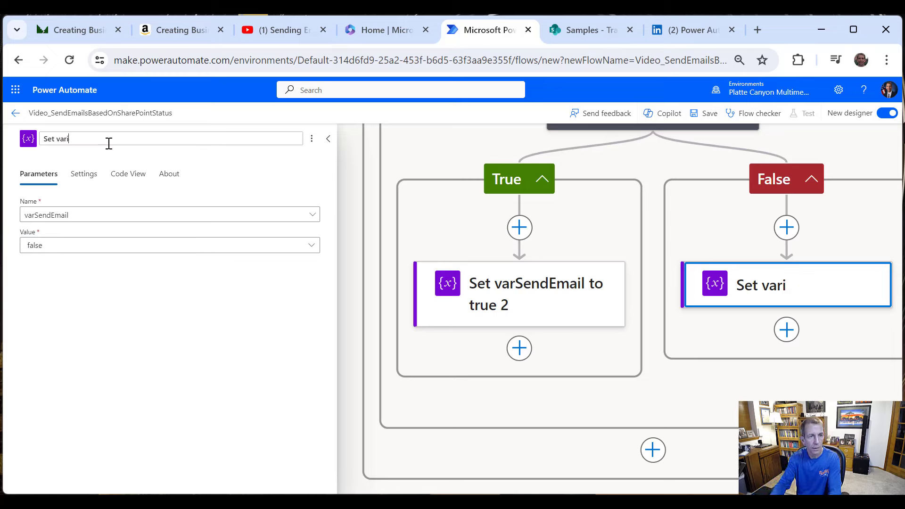
{"action": "type", "text": "SendEma"}
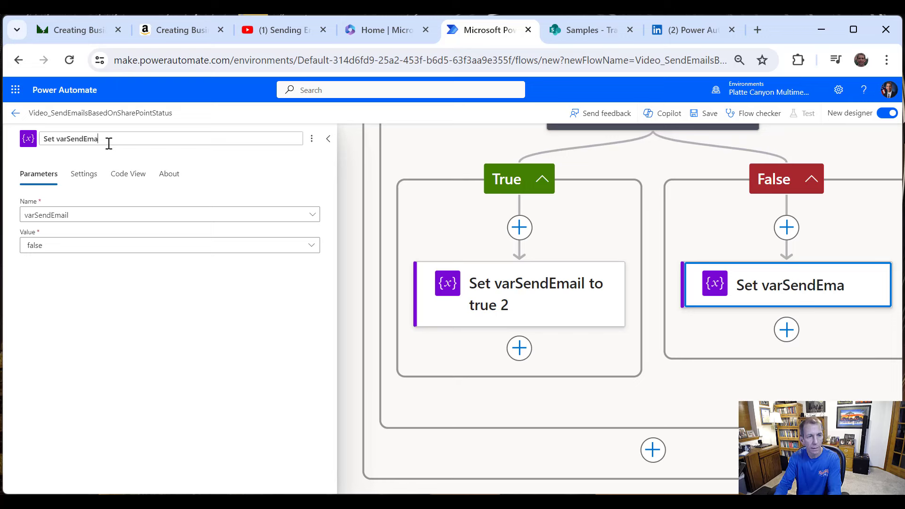
{"action": "type", "text": "il to false"}
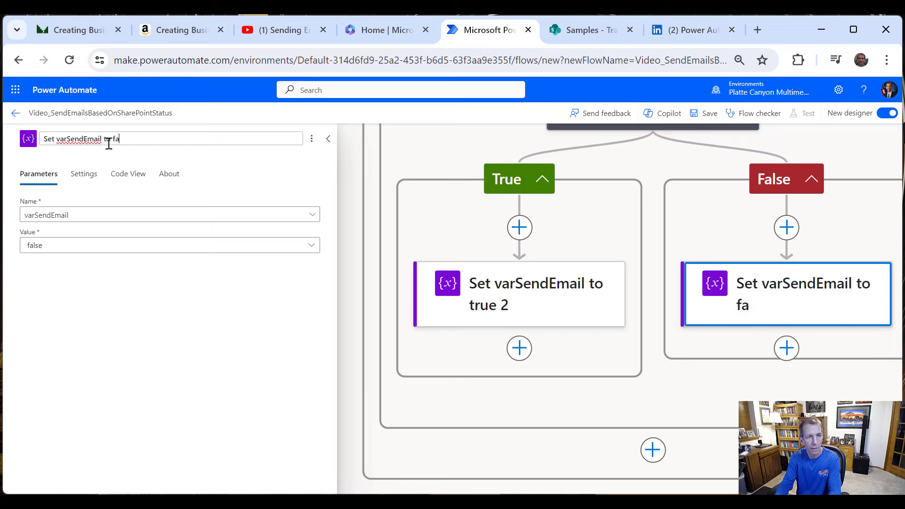
{"action": "left_click", "coordinate": [240, 166]}
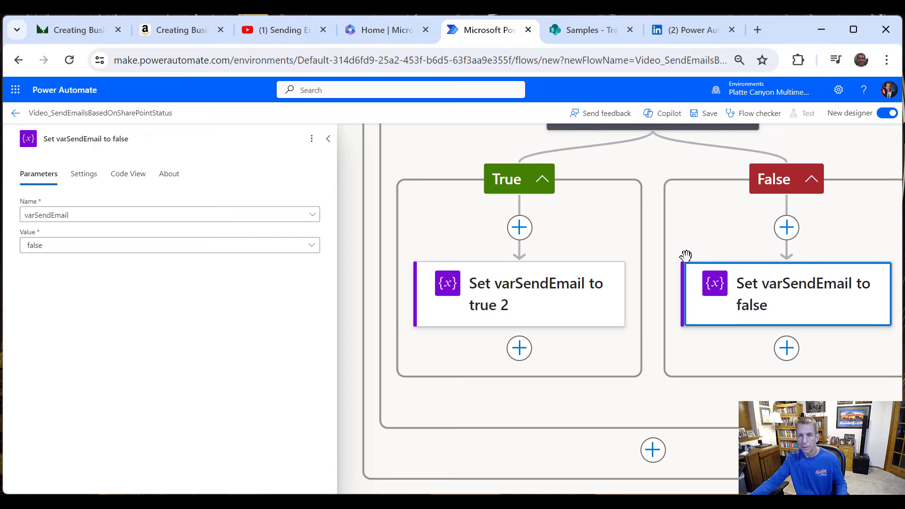
Step: Save the Video_SendEmailsBasedOnSharePointStatus flow and dismiss the notification
{"action": "scroll", "coordinate": [686, 261], "scroll_direction": "up", "scroll_amount": 2}
{"action": "scroll", "coordinate": [685, 267], "scroll_direction": "up", "scroll_amount": 5}
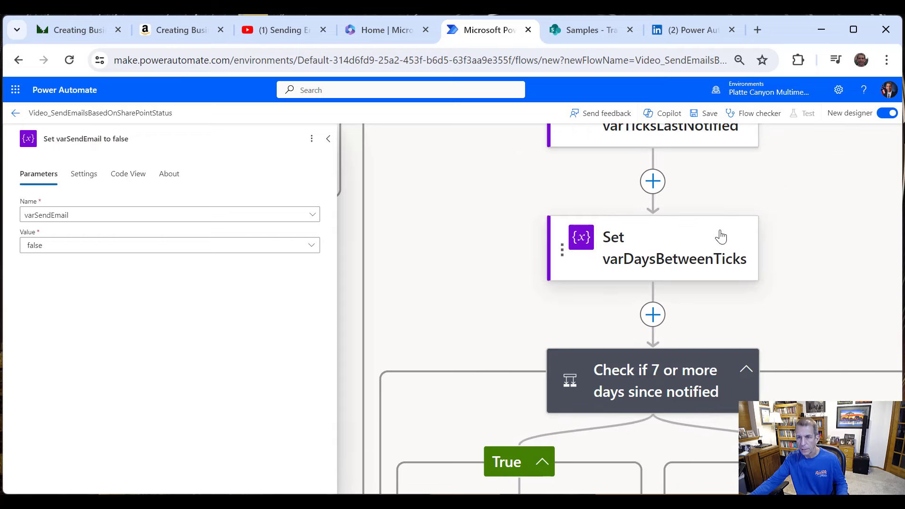
{"action": "scroll", "coordinate": [752, 230], "scroll_direction": "down", "scroll_amount": 2}
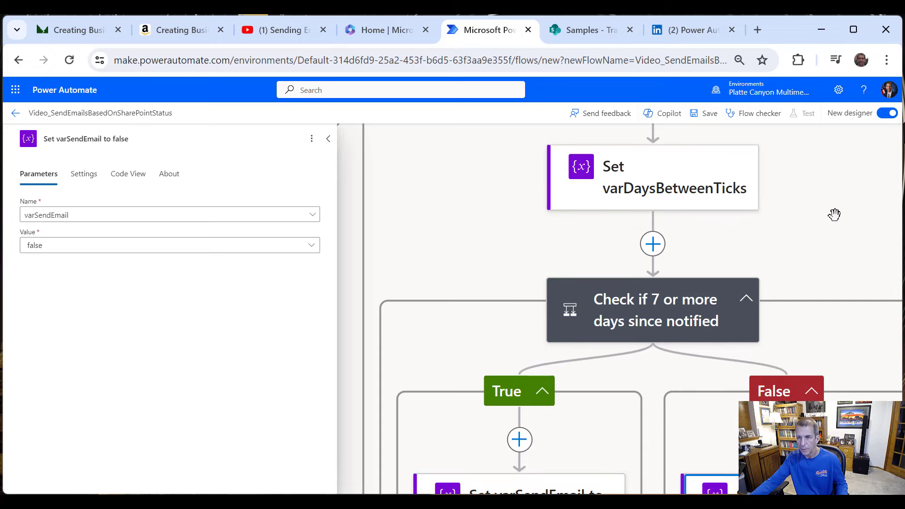
{"action": "right_click", "coordinate": [835, 217]}
{"action": "left_click", "coordinate": [823, 187]}
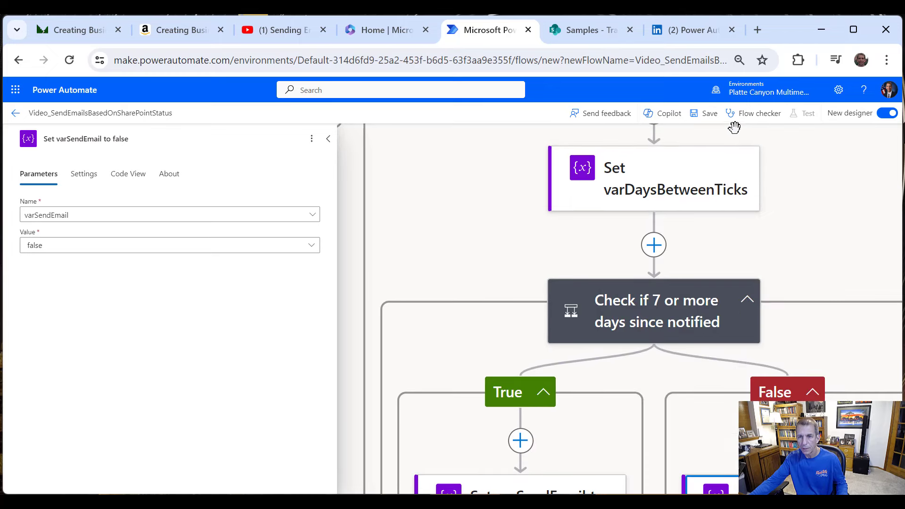
{"action": "left_click", "coordinate": [710, 121]}
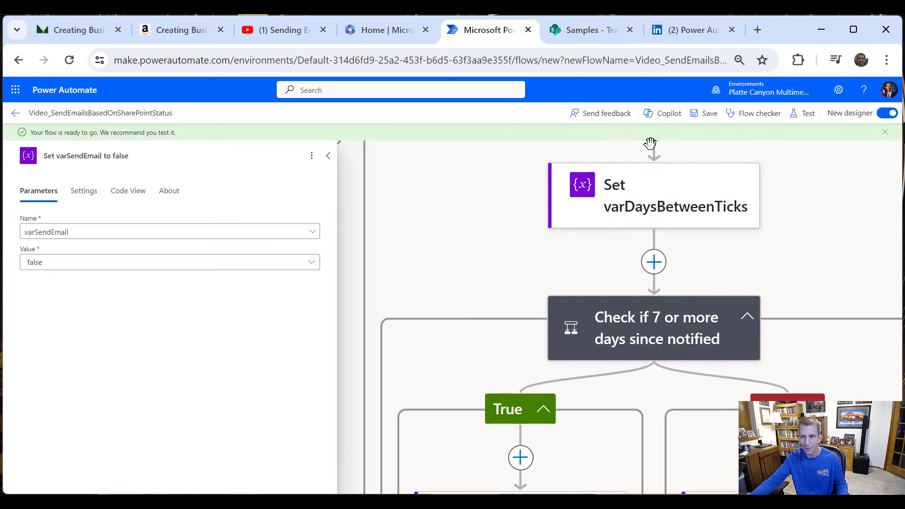
{"action": "left_click", "coordinate": [886, 133]}
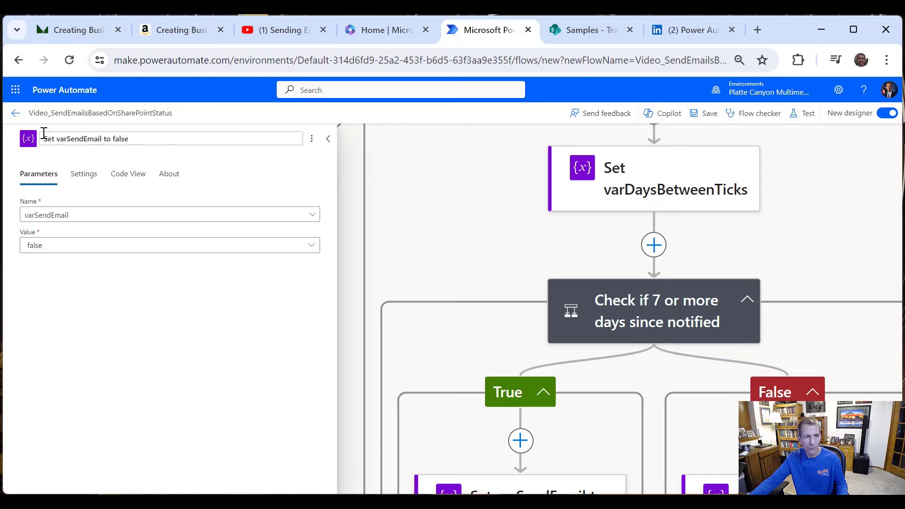
Step: Return to the flow's details page, reopen the flow for editing, and close the Copilot pane
{"action": "left_click", "coordinate": [16, 113]}
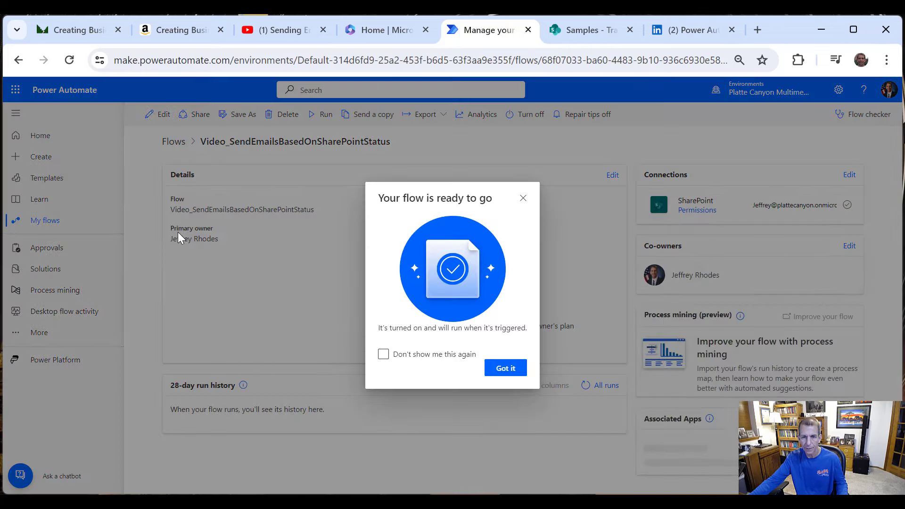
{"action": "left_click", "coordinate": [524, 198]}
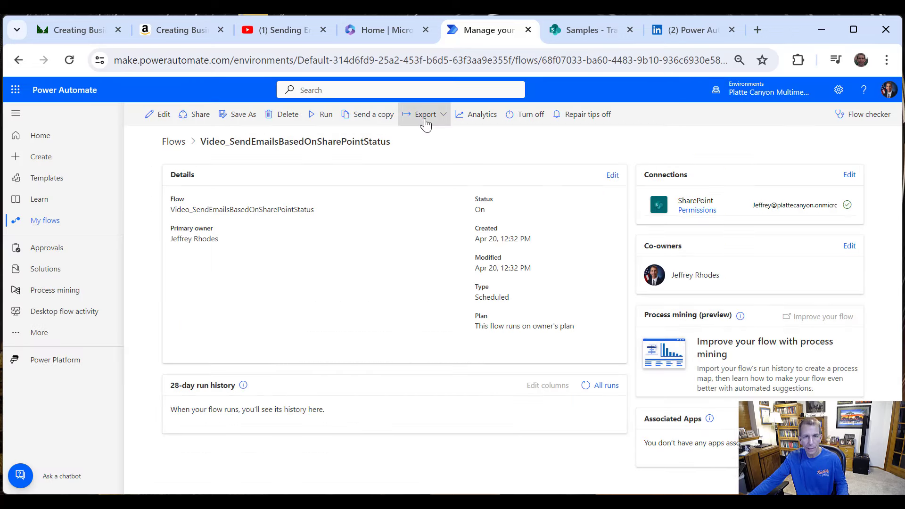
{"action": "left_click", "coordinate": [155, 121]}
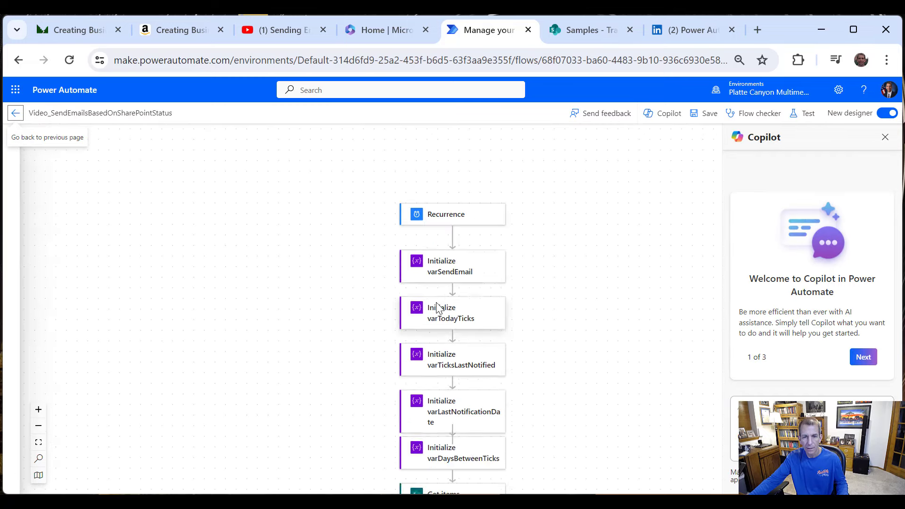
{"action": "left_click", "coordinate": [886, 138]}
Step: Collapse the "Check if Last Notification Date is Blank" condition inside the Loop Through Items loop
{"action": "scroll", "coordinate": [664, 287], "scroll_direction": "down", "scroll_amount": 5}
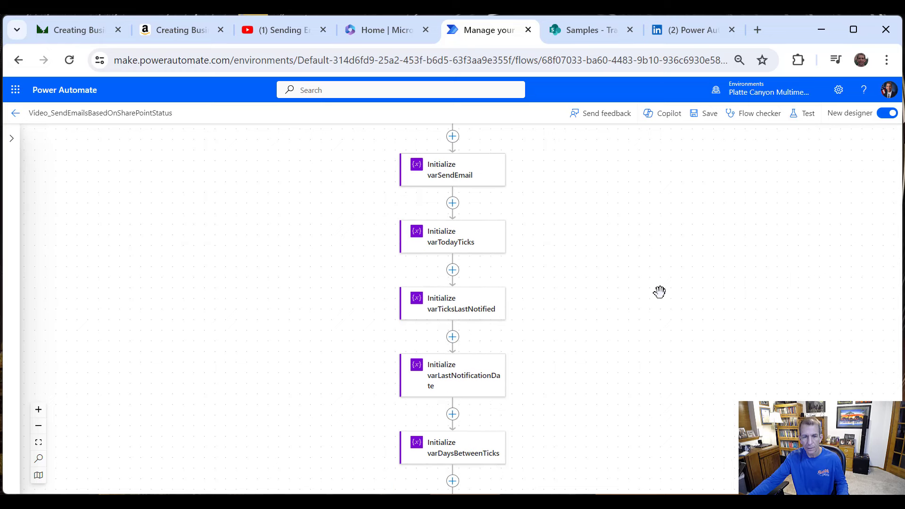
{"action": "scroll", "coordinate": [660, 314], "scroll_direction": "down", "scroll_amount": 3}
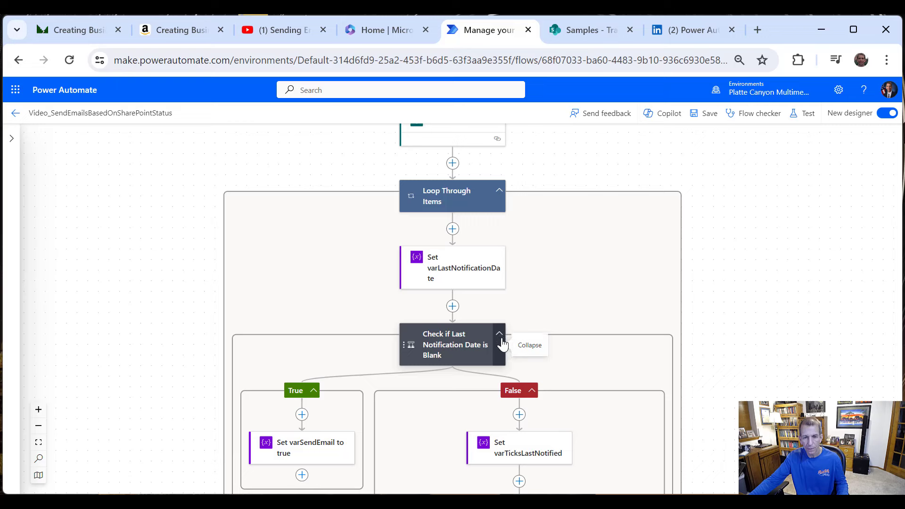
{"action": "scroll", "coordinate": [502, 342], "scroll_direction": "down", "scroll_amount": 1}
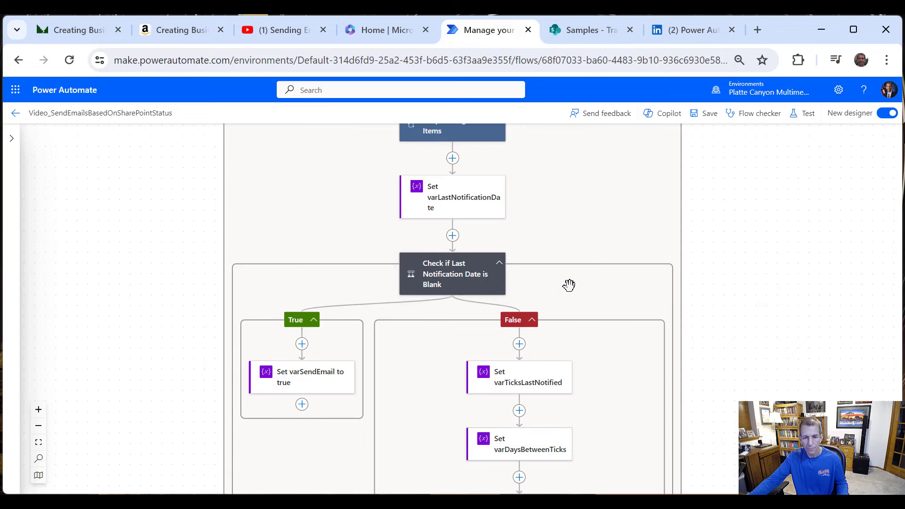
{"action": "scroll", "coordinate": [571, 289], "scroll_direction": "down", "scroll_amount": 3}
{"action": "scroll", "coordinate": [571, 290], "scroll_direction": "up", "scroll_amount": 2}
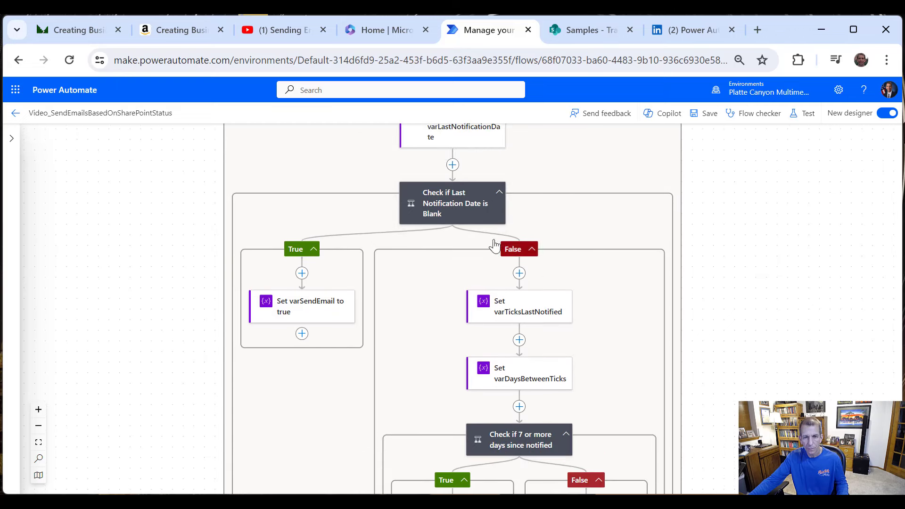
{"action": "left_click", "coordinate": [501, 193]}
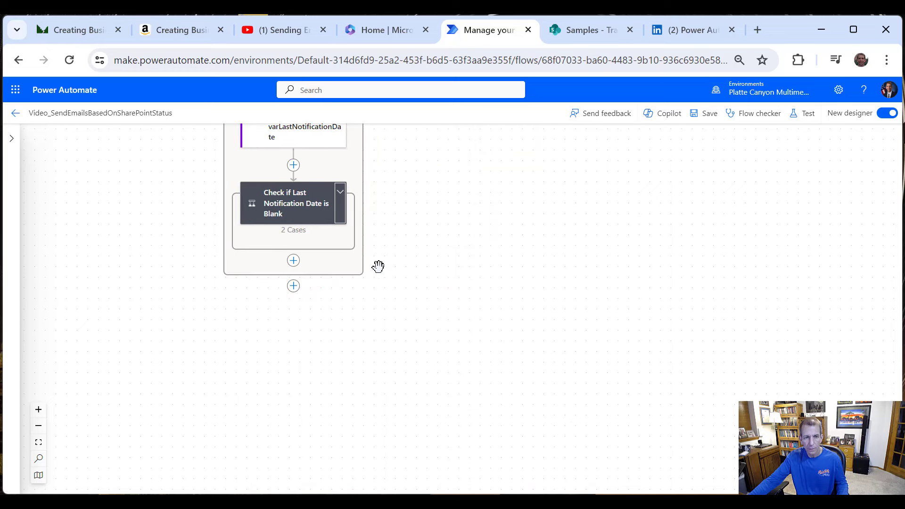
{"action": "scroll", "coordinate": [379, 266], "scroll_direction": "up", "scroll_amount": 1}
{"action": "scroll", "coordinate": [369, 224], "scroll_direction": "up", "scroll_amount": 2}
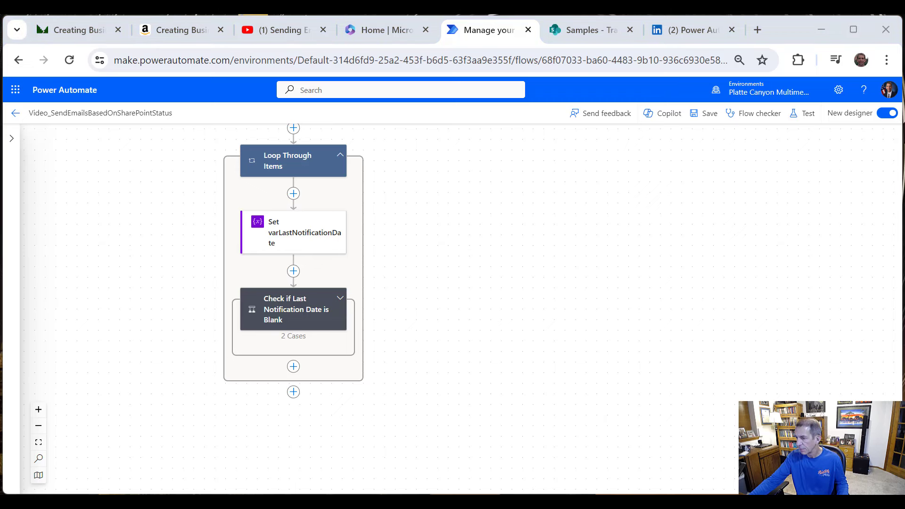
Step: Add a Condition action inside the Loop Through Items loop, after the "Check if Last Notification Date is Blank" condition
{"action": "scroll", "coordinate": [335, 289], "scroll_direction": "up", "scroll_amount": 1}
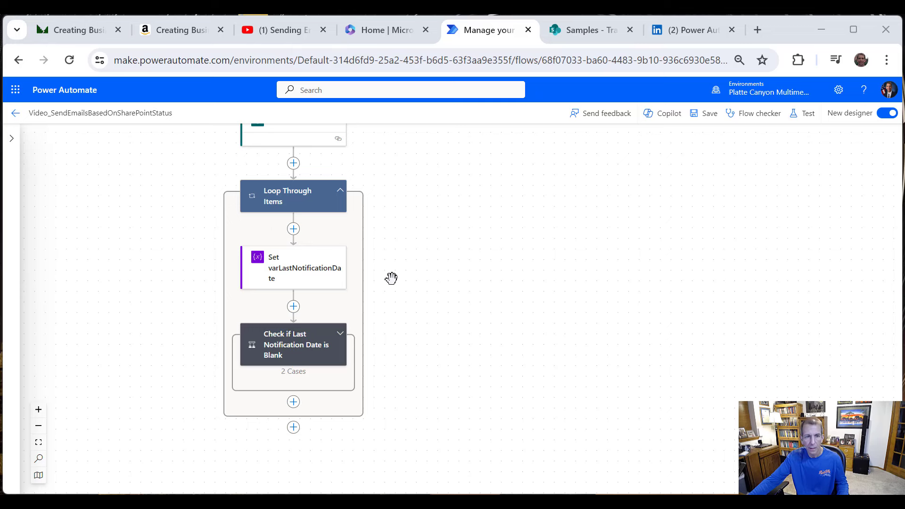
{"action": "scroll", "coordinate": [349, 263], "scroll_direction": "up", "scroll_amount": 1}
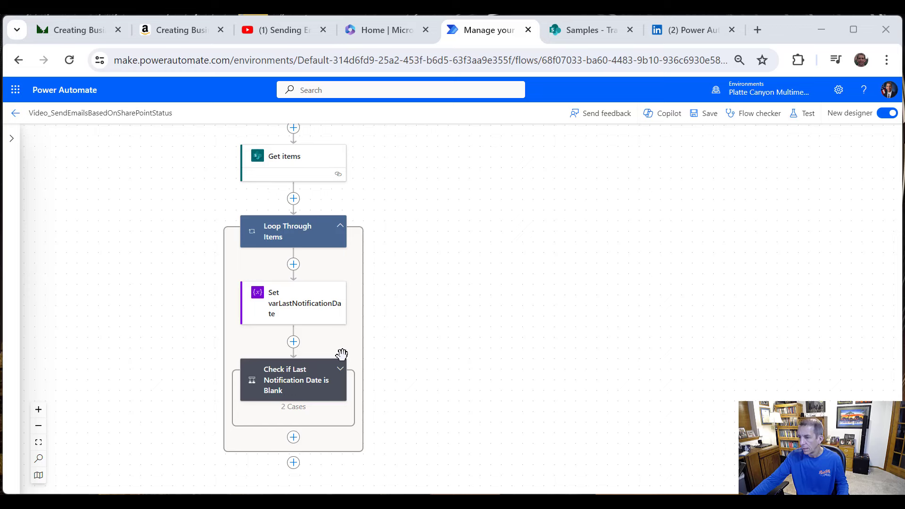
{"action": "scroll", "coordinate": [311, 405], "scroll_direction": "down", "scroll_amount": 2}
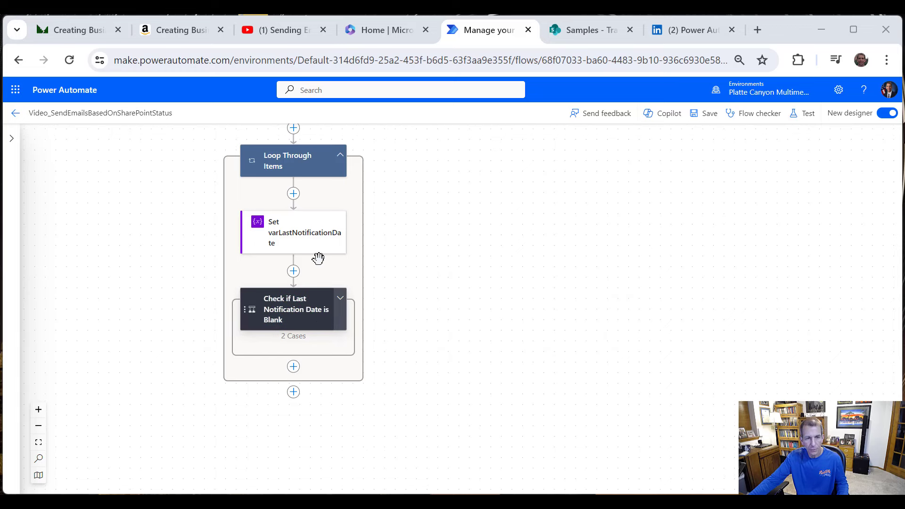
{"action": "left_click", "coordinate": [293, 368]}
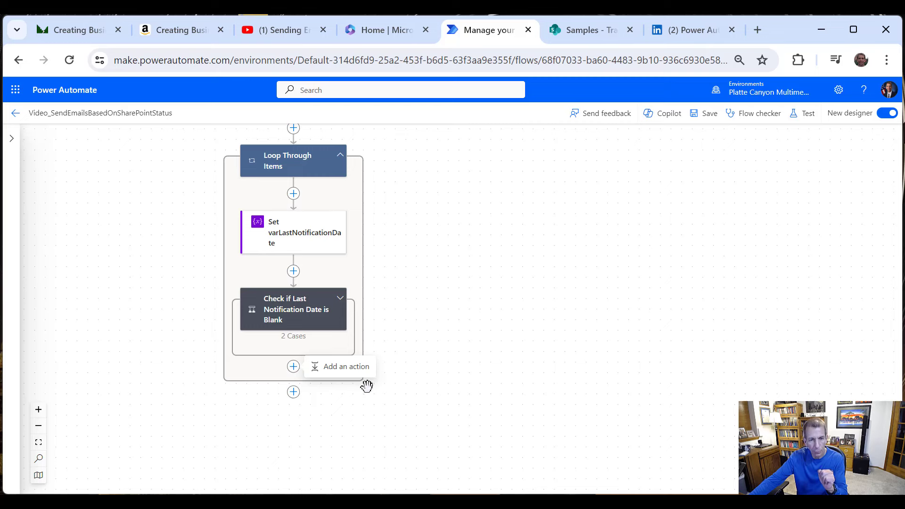
{"action": "left_click", "coordinate": [335, 373]}
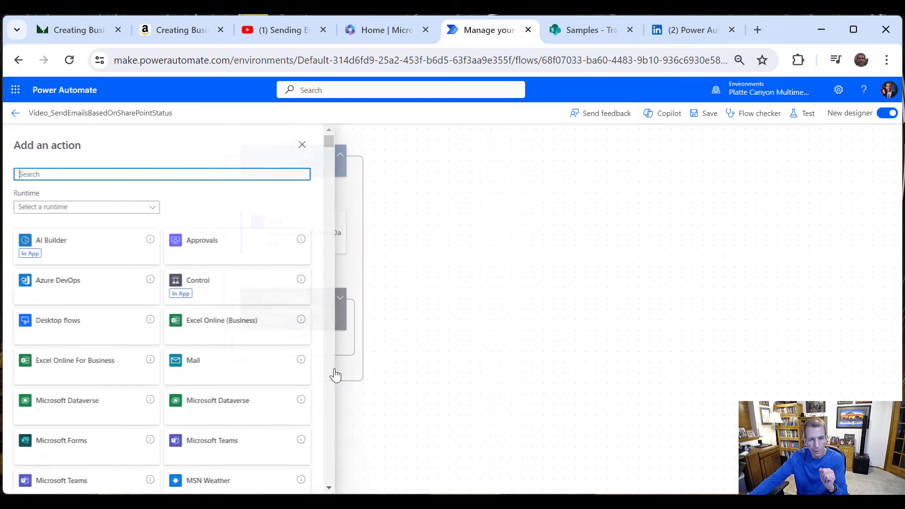
{"action": "left_click", "coordinate": [234, 295]}
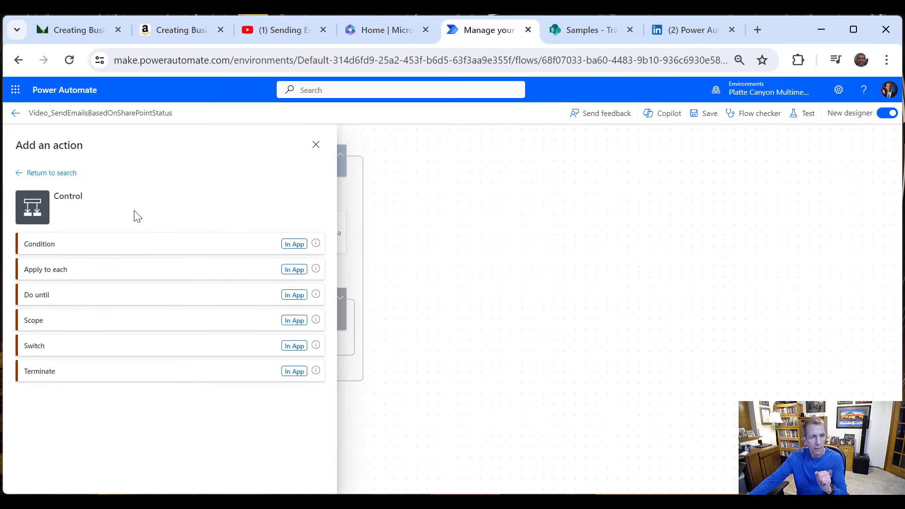
{"action": "left_click", "coordinate": [105, 253]}
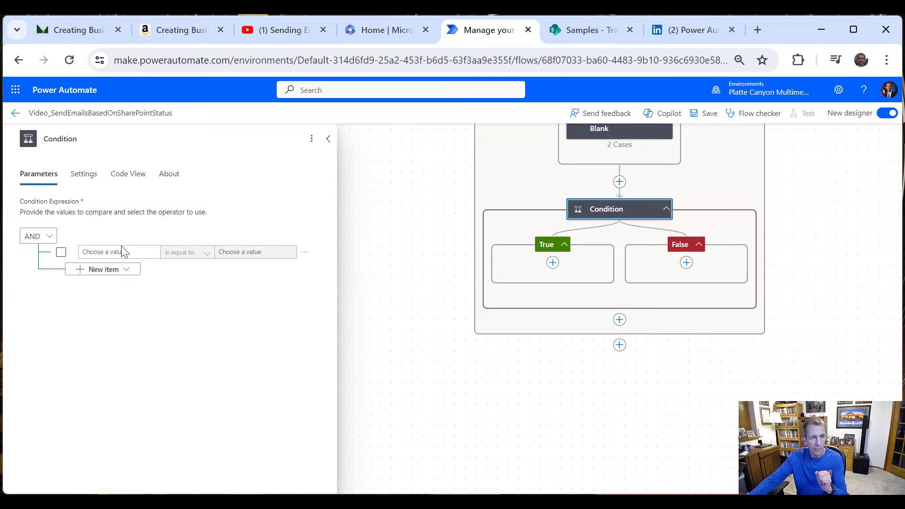
Step: Set the new condition's expression to check that the varSendEmail variable is equal to true
{"action": "left_click", "coordinate": [122, 251]}
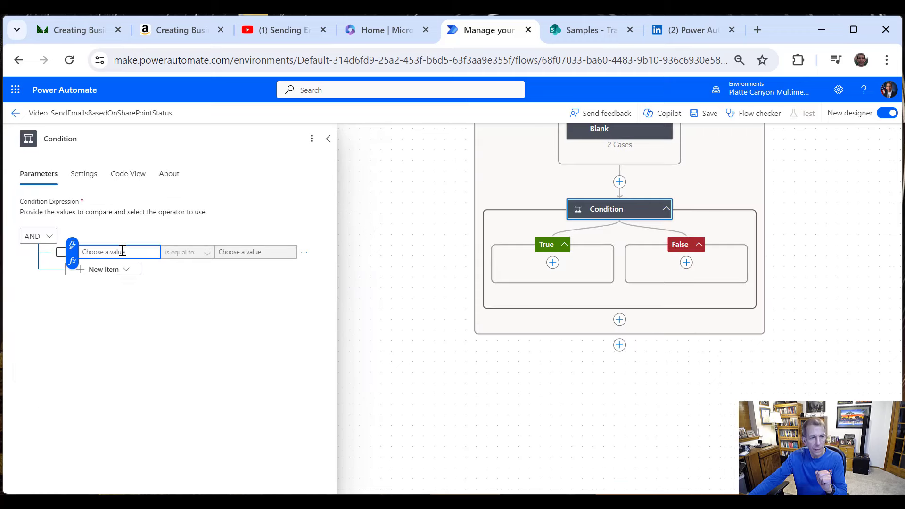
{"action": "left_click", "coordinate": [73, 245]}
{"action": "left_click", "coordinate": [220, 373]}
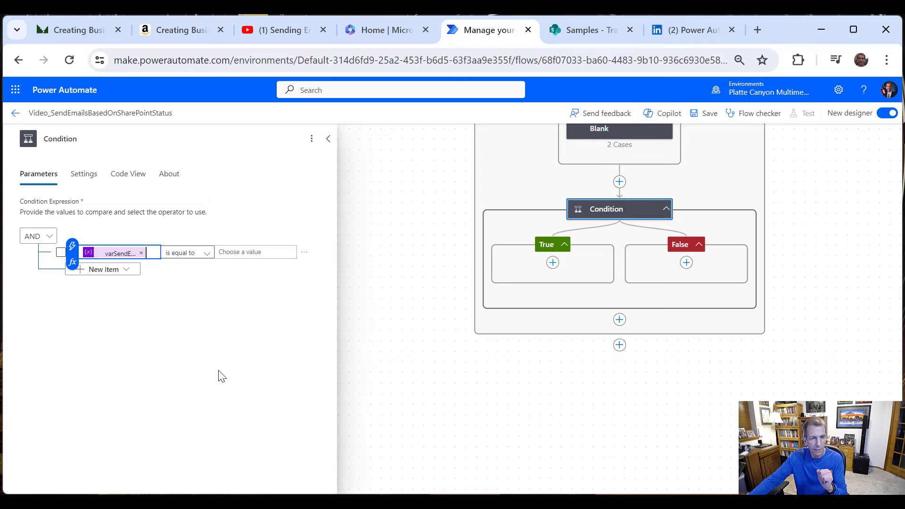
{"action": "left_click", "coordinate": [265, 253]}
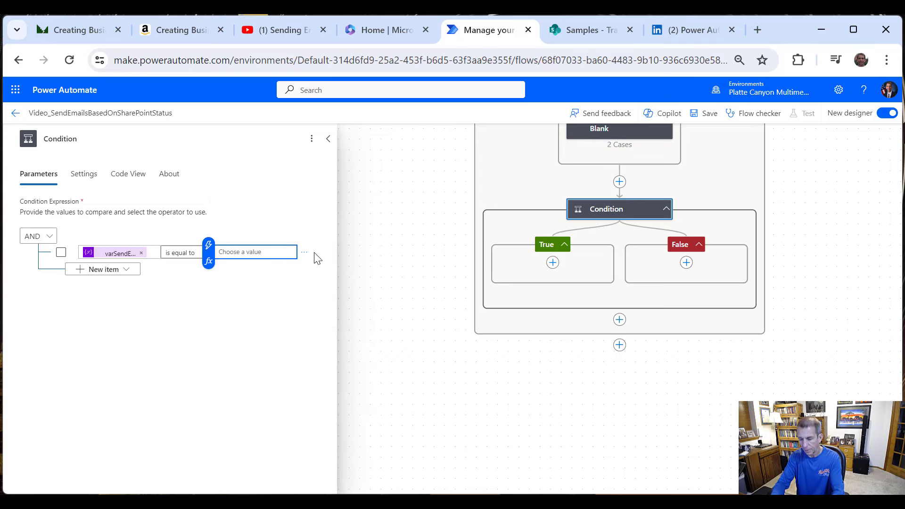
{"action": "type", "text": "true"}
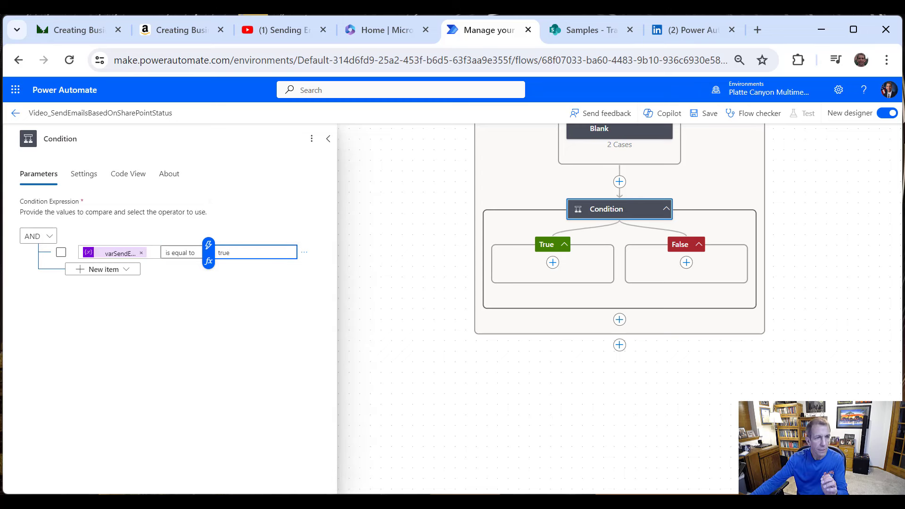
Step: Rename the new condition as "Check if varSendEmail is true"
{"action": "left_click", "coordinate": [75, 139]}
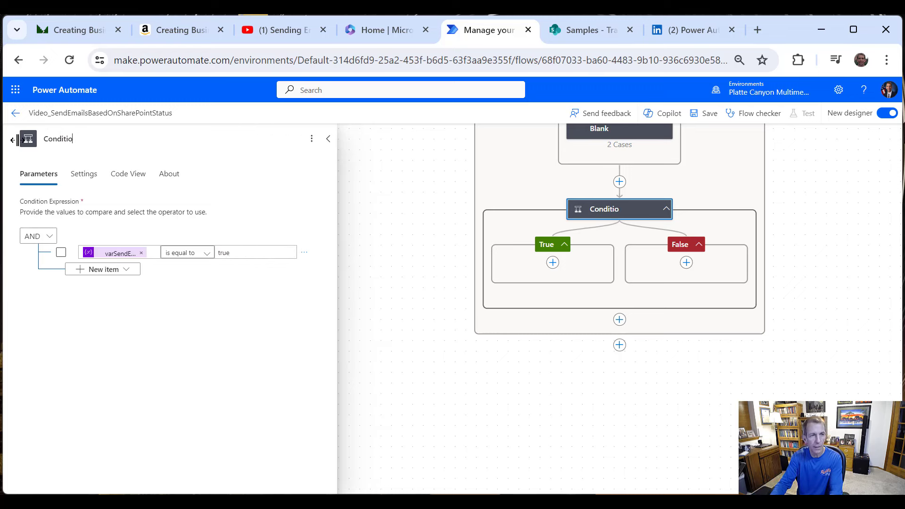
{"action": "key", "text": "BackSpace"}
{"action": "key", "text": "BackSpace"}
{"action": "key", "text": "BackSpace"}
{"action": "key", "text": "BackSpace"}
{"action": "key", "text": "BackSpace"}
{"action": "key", "text": "BackSpace"}
{"action": "key", "text": "BackSpace"}
{"action": "key", "text": "BackSpace"}
{"action": "key", "text": "BackSpace"}
{"action": "type", "text": "Check if varS"}
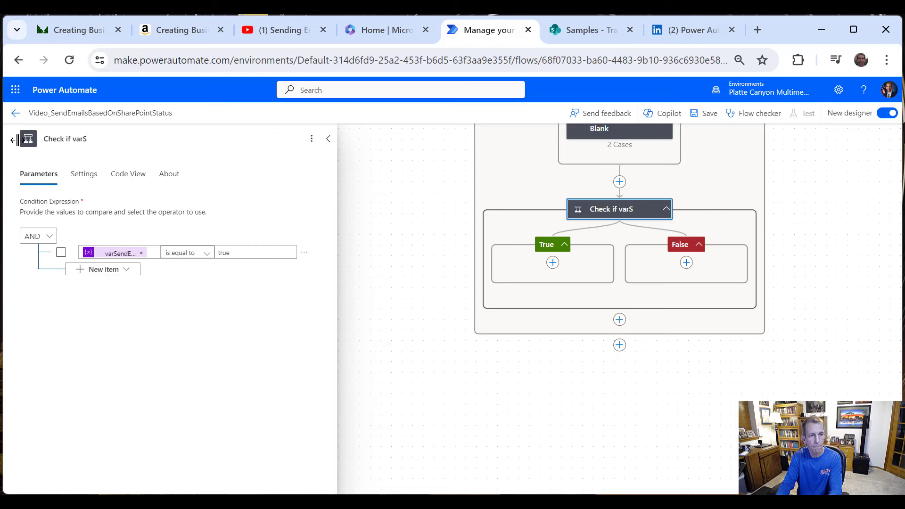
{"action": "type", "text": "endEmail "}
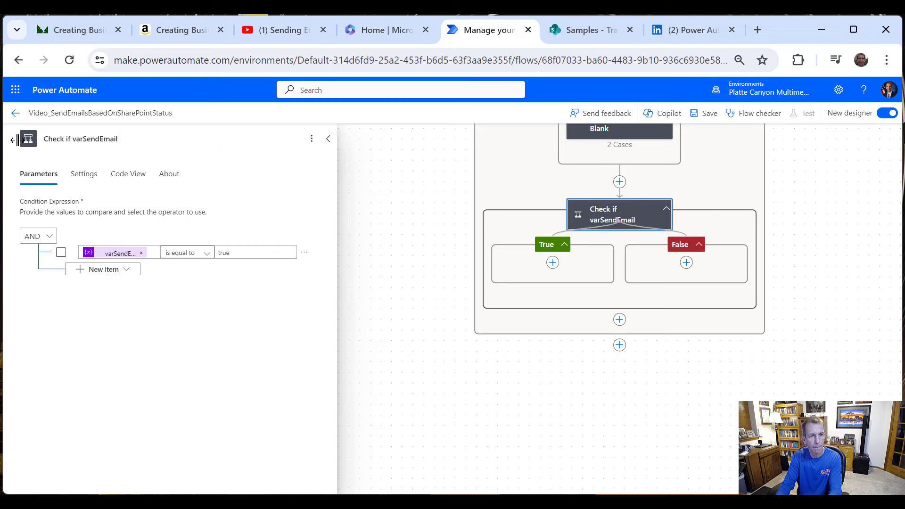
{"action": "type", "text": "is true"}
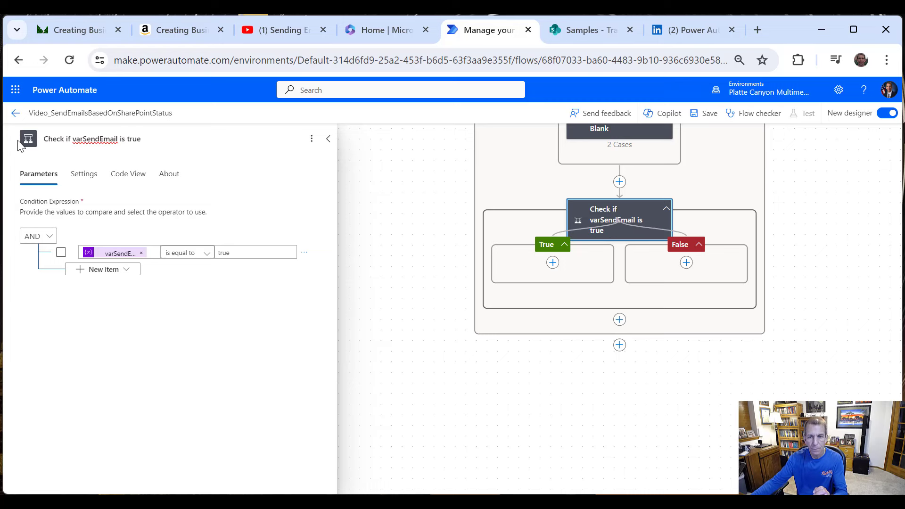
{"action": "left_click", "coordinate": [427, 332]}
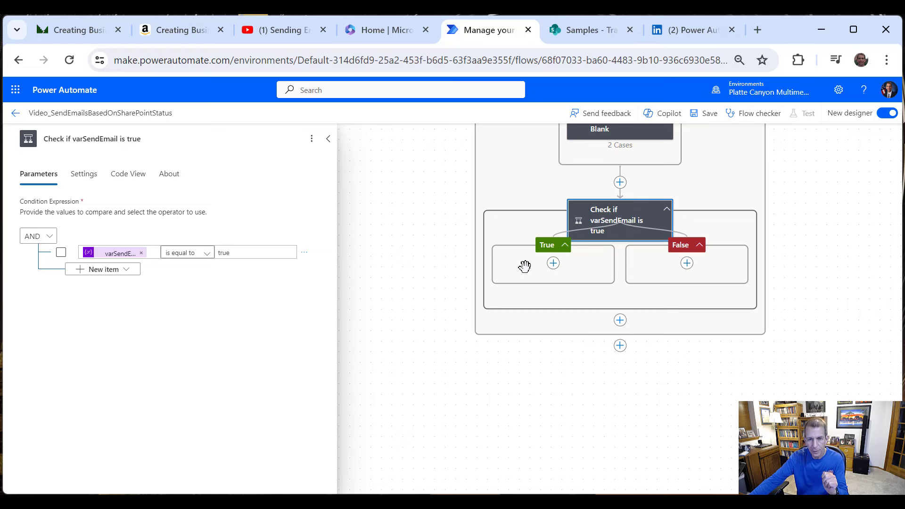
Step: Add the Office 365 Outlook action "Send an email (V2)" to the True branch of the varSendEmail condition
{"action": "left_click", "coordinate": [553, 264]}
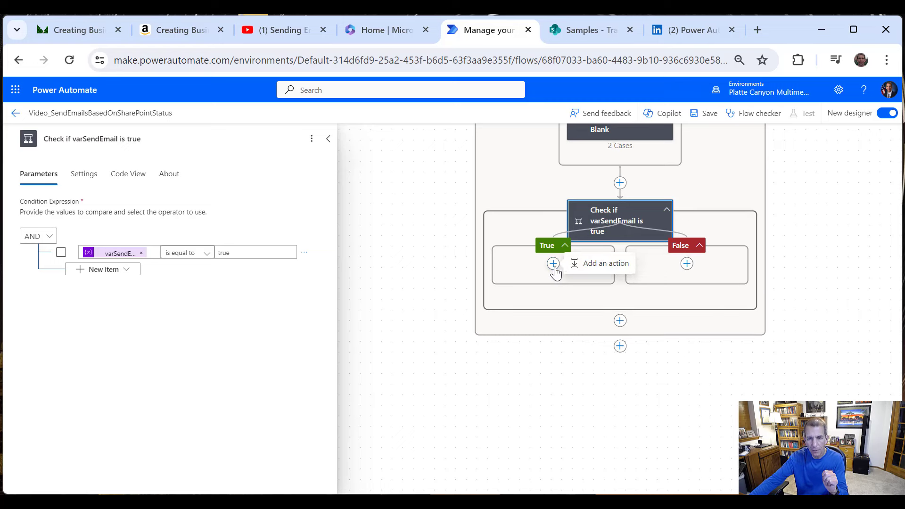
{"action": "left_click", "coordinate": [587, 263]}
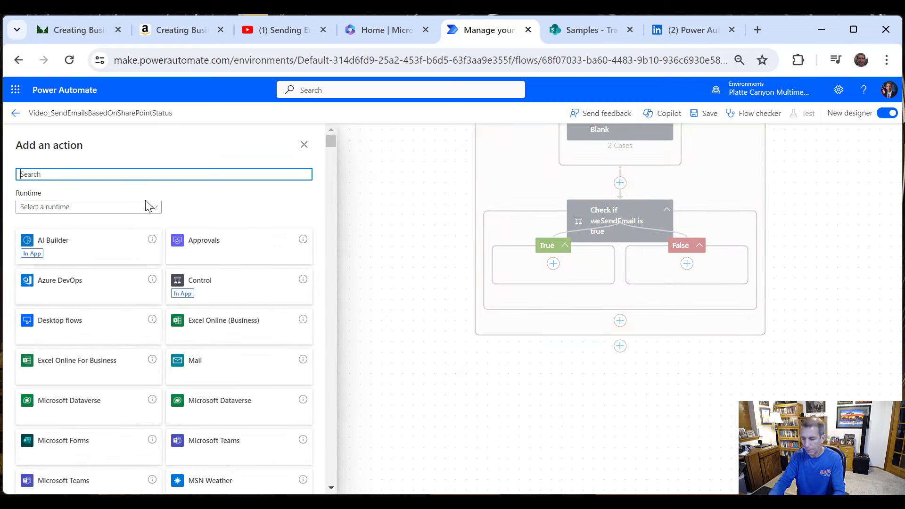
{"action": "type", "text": "Outlook"}
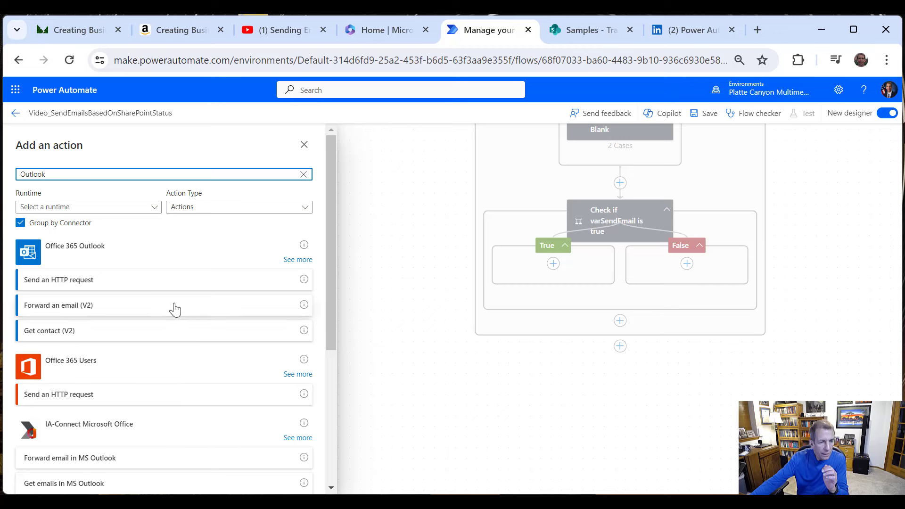
{"action": "left_click", "coordinate": [298, 260]}
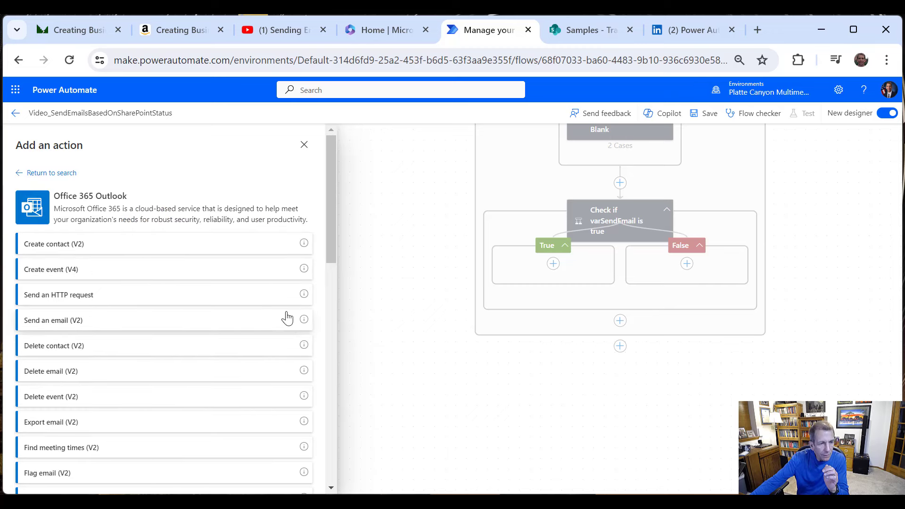
{"action": "left_click", "coordinate": [245, 319]}
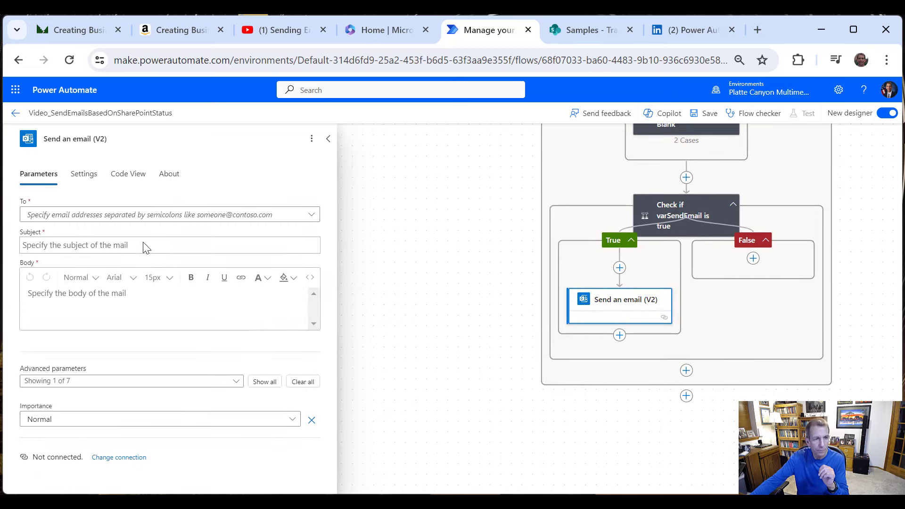
Step: Set the email's recipient to a custom value using the Email dynamic content from Get items
{"action": "left_click", "coordinate": [78, 216]}
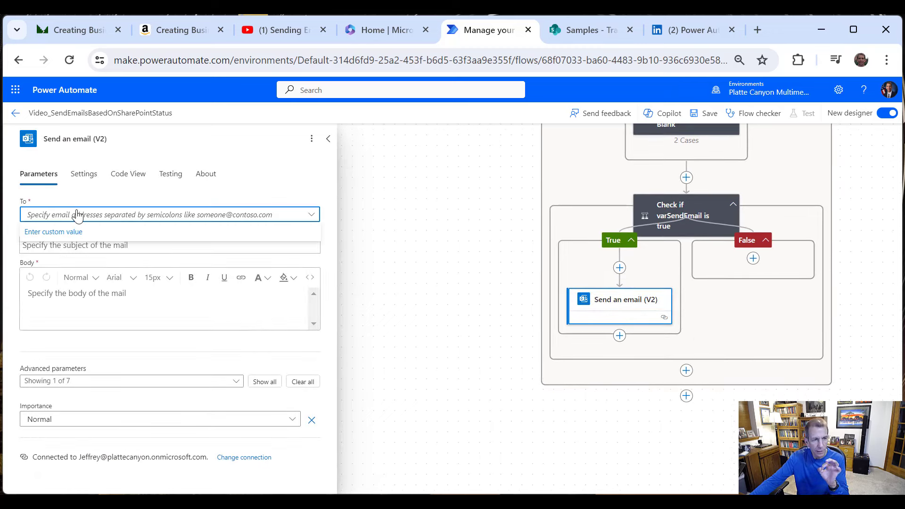
{"action": "left_click", "coordinate": [89, 234]}
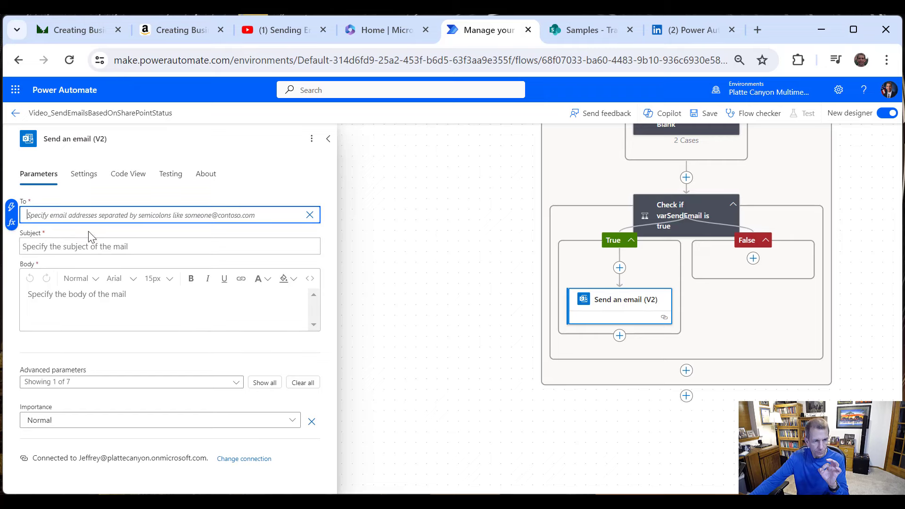
{"action": "left_click", "coordinate": [11, 210]}
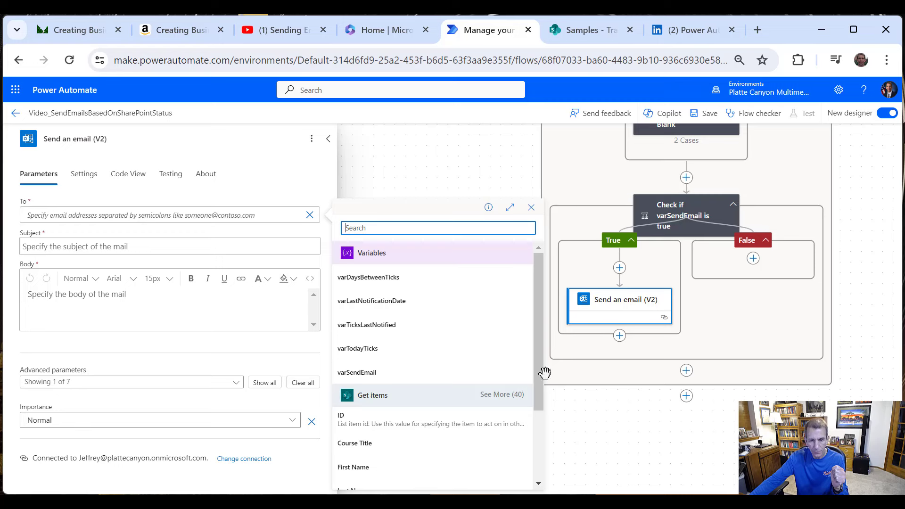
{"action": "scroll", "coordinate": [541, 384], "scroll_direction": "down", "scroll_amount": 1}
{"action": "scroll", "coordinate": [540, 394], "scroll_direction": "down", "scroll_amount": 3}
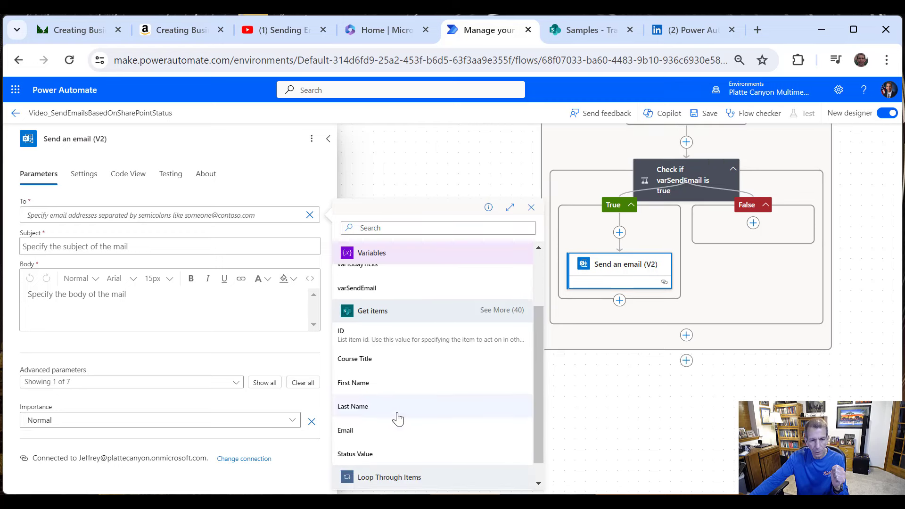
{"action": "left_click", "coordinate": [356, 430]}
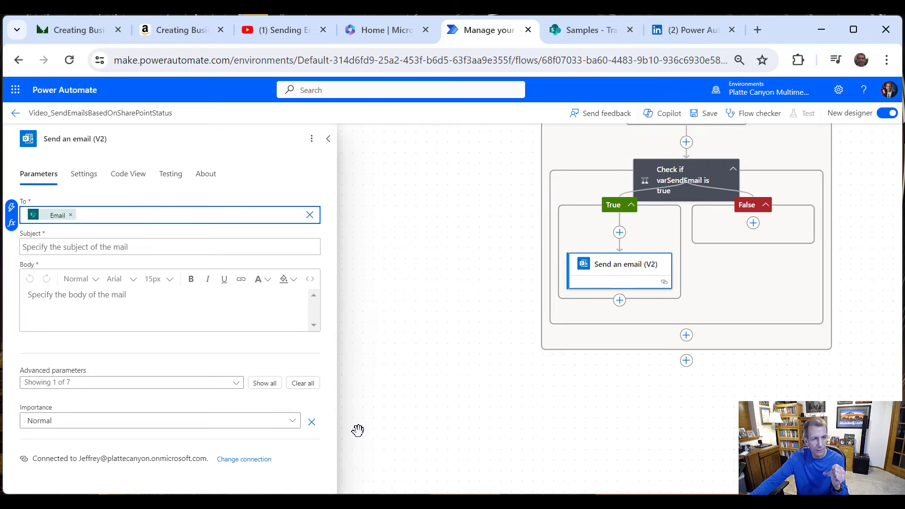
Step: Set the email's subject to "Training is incomplete for course" followed by the Course Title dynamic content in single quotes
{"action": "left_click", "coordinate": [174, 243]}
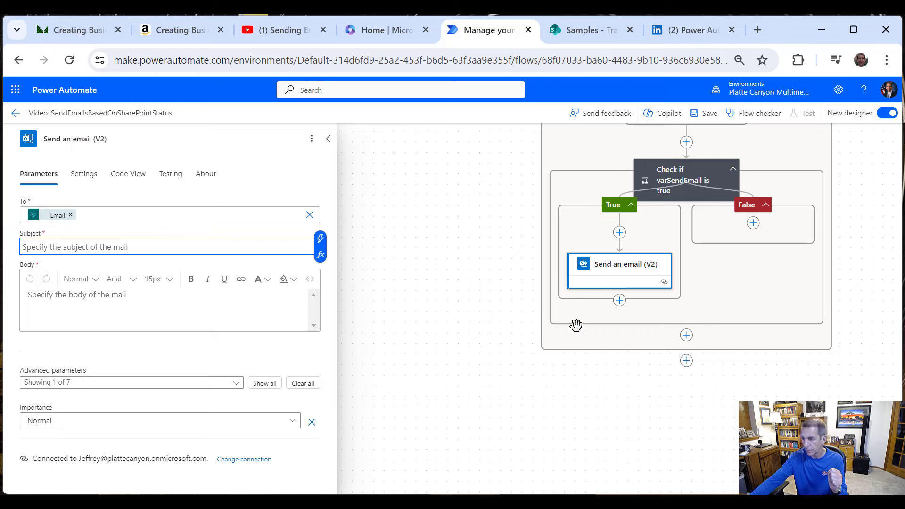
{"action": "left_click", "coordinate": [904, 325]}
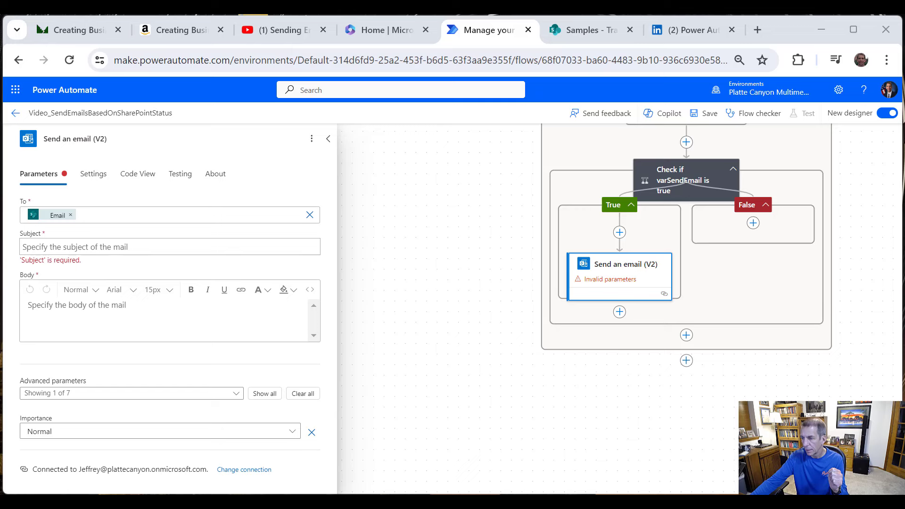
{"action": "left_click", "coordinate": [106, 250]}
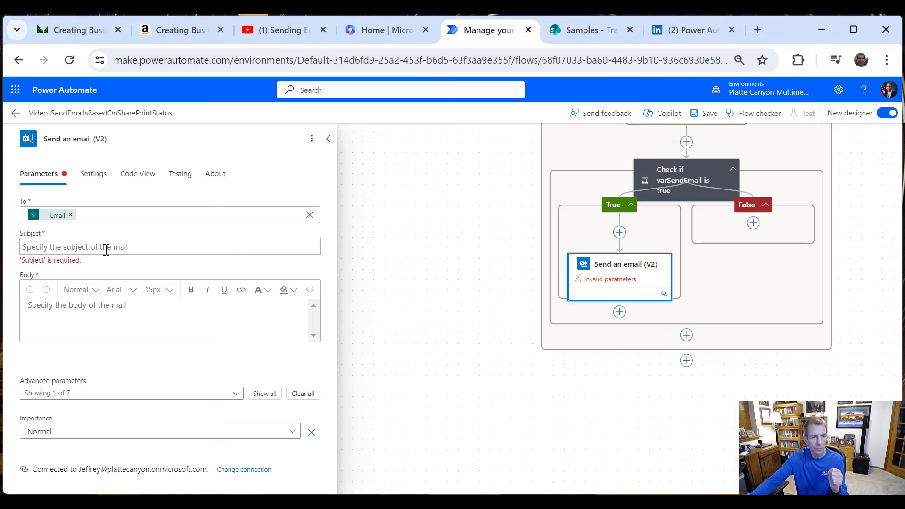
{"action": "type", "text": "T"}
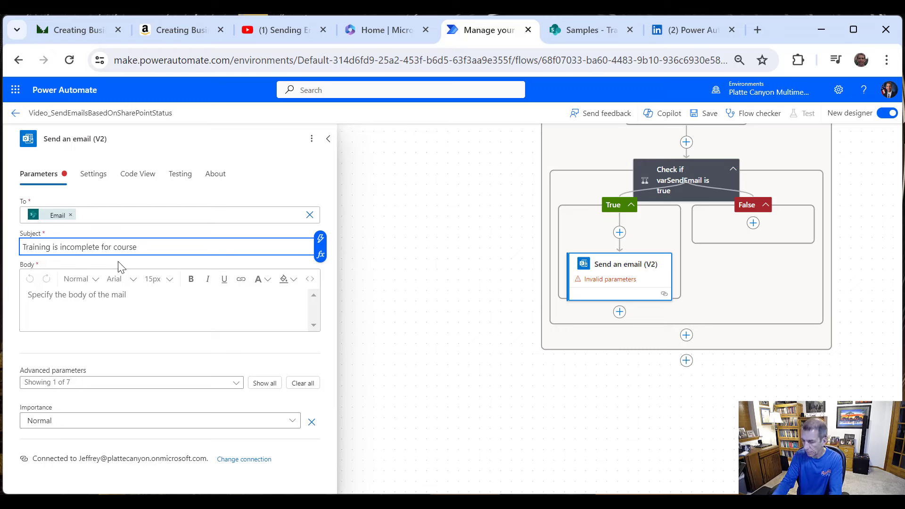
{"action": "left_click", "coordinate": [320, 239]}
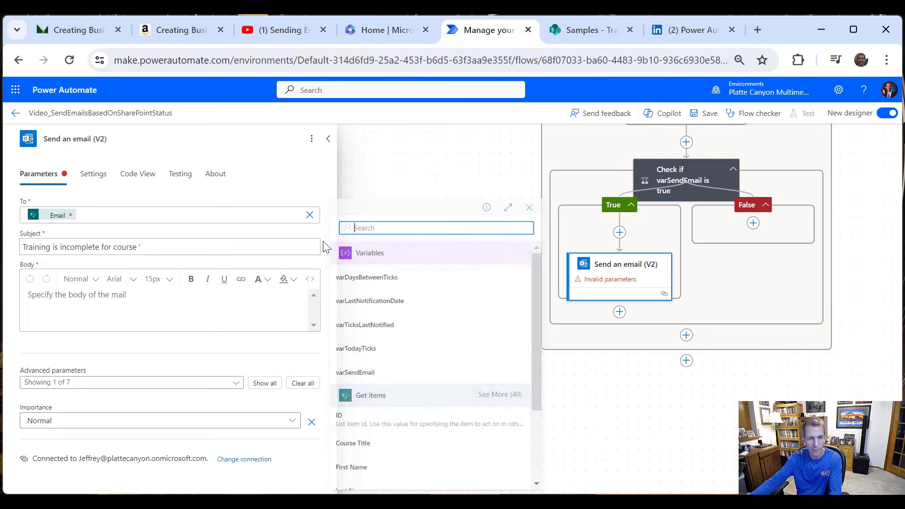
{"action": "left_click", "coordinate": [376, 442]}
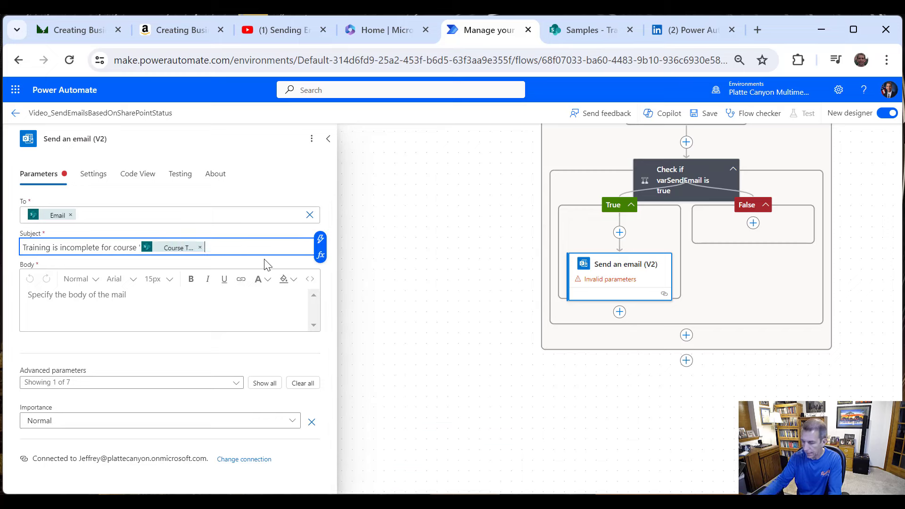
Step: Start the email body with the greeting "Dear" plus the First Name dynamic content and a comma, followed by a blank line
{"action": "left_click", "coordinate": [152, 293]}
{"action": "type", "text": "Dear"}
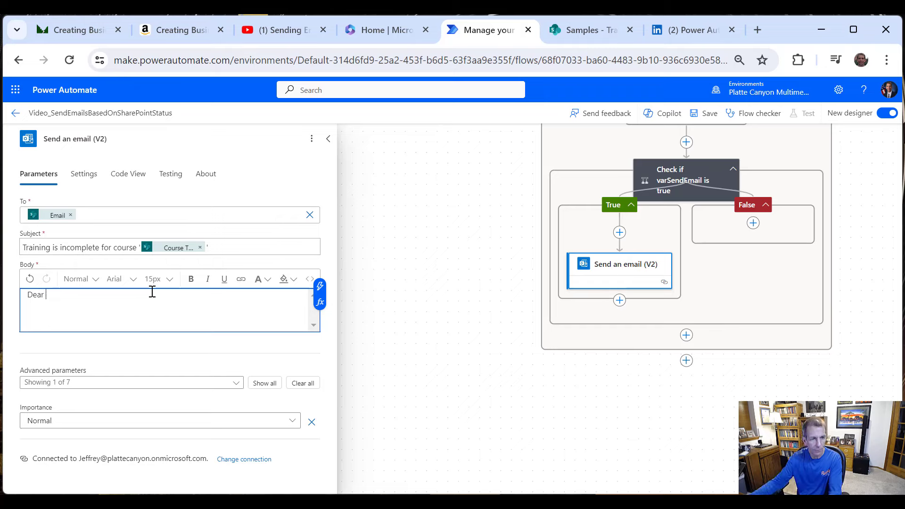
{"action": "left_click", "coordinate": [320, 286]}
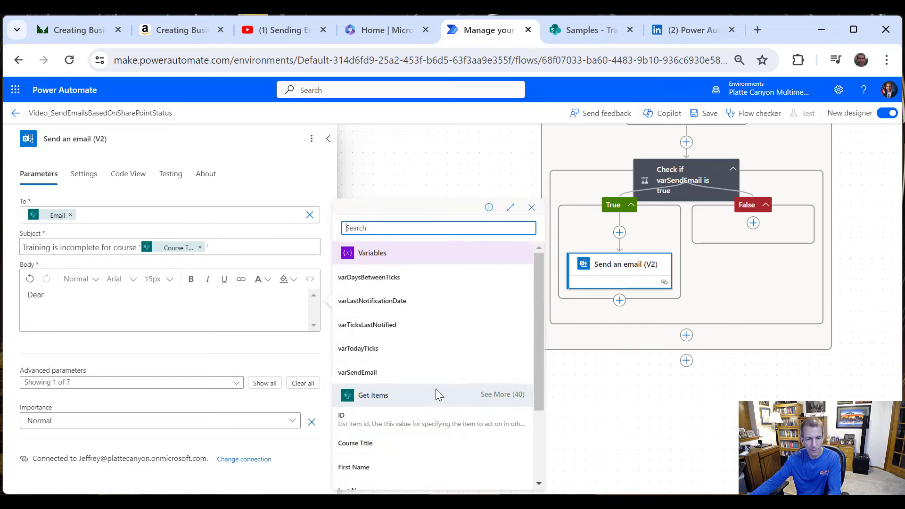
{"action": "scroll", "coordinate": [425, 390], "scroll_direction": "down", "scroll_amount": 3}
{"action": "left_click", "coordinate": [390, 362]}
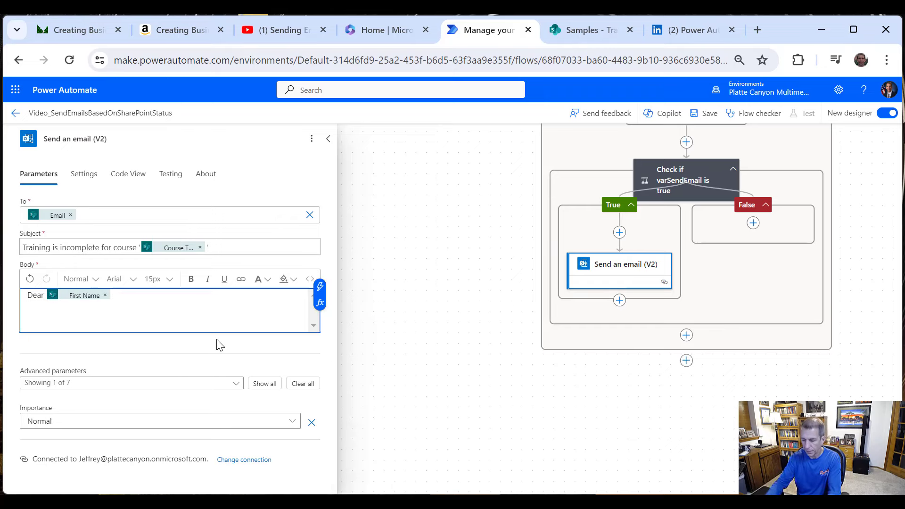
{"action": "type", "text": ","}
{"action": "key", "text": "Return"}
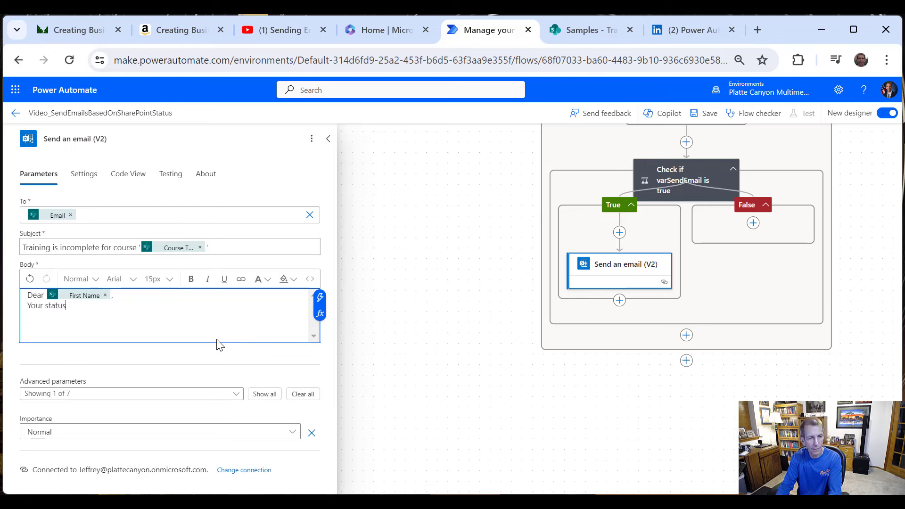
{"action": "key", "text": "Home"}
{"action": "key", "text": "Return"}
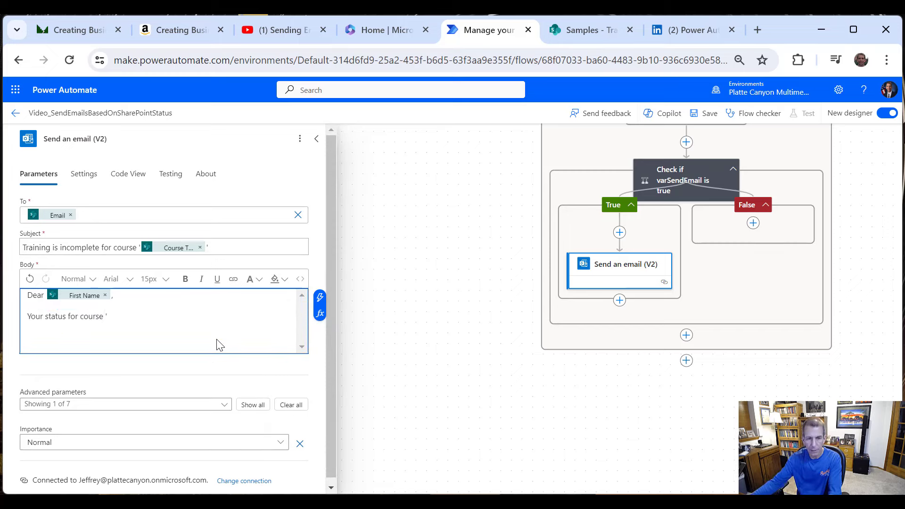
Step: Complete the body sentence: "Your status for course '[Course Title]' is incomplete. Please finish this training as soon as possible.", inserting Course Title as dynamic content
{"action": "left_click", "coordinate": [320, 297]}
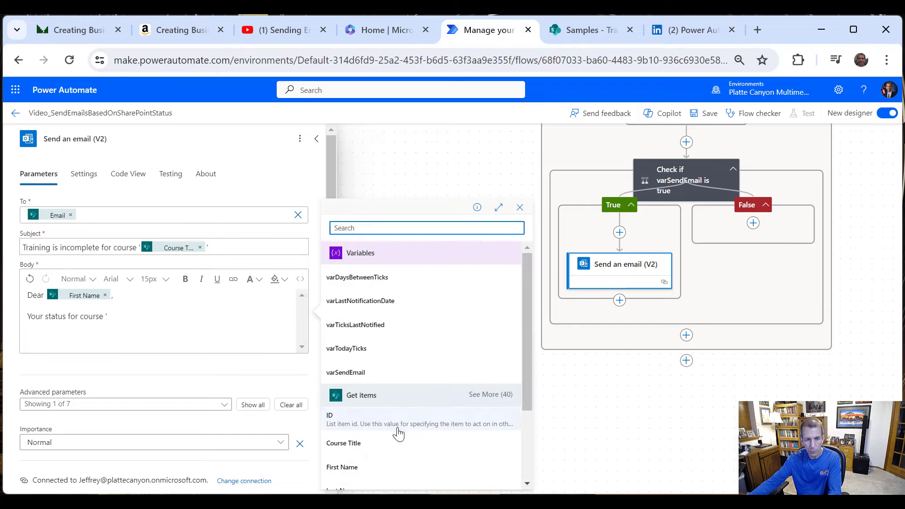
{"action": "left_click", "coordinate": [373, 449]}
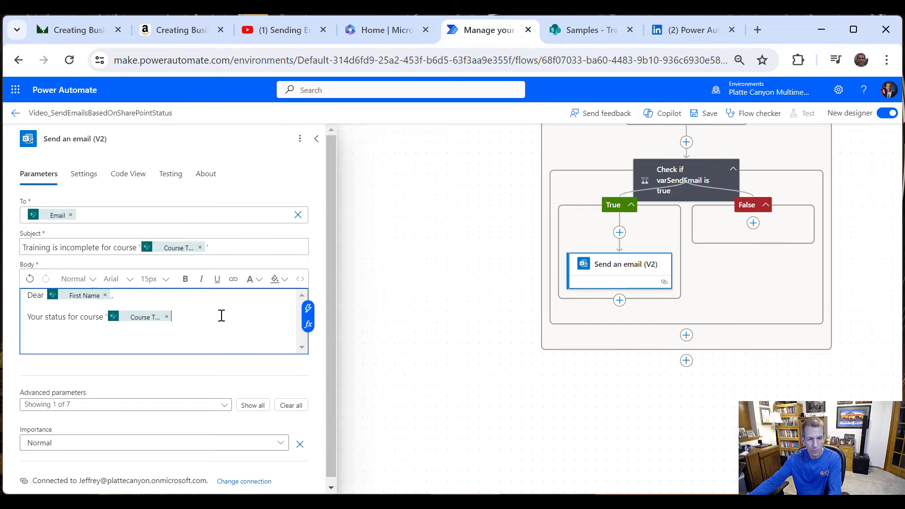
{"action": "type", "text": "' is "}
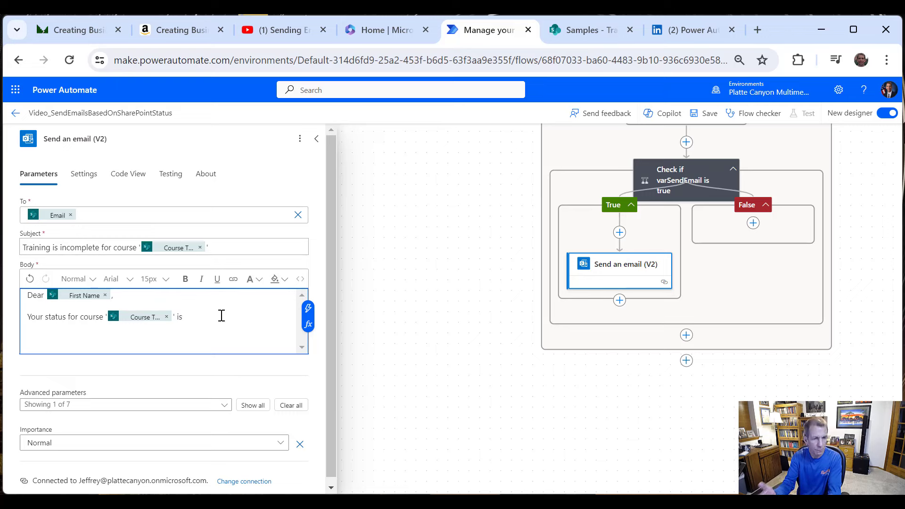
{"action": "type", "text": "incom"}
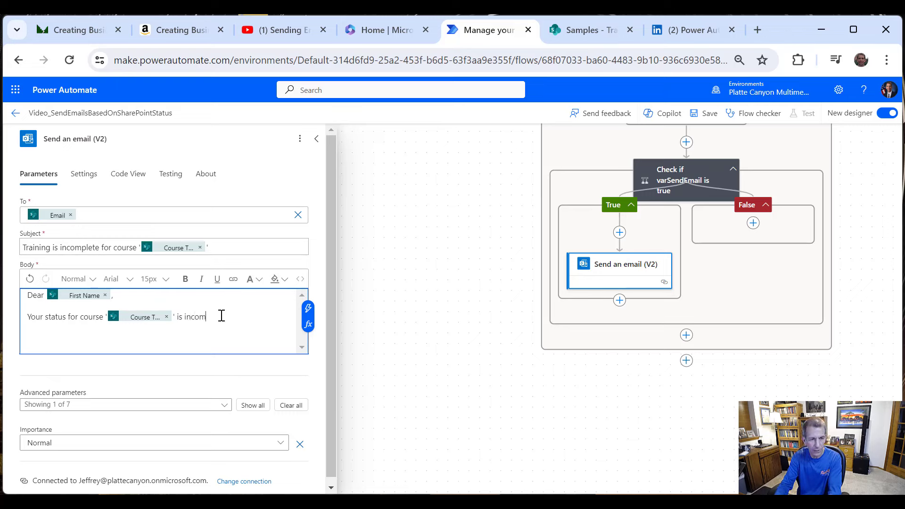
{"action": "type", "text": "plet"}
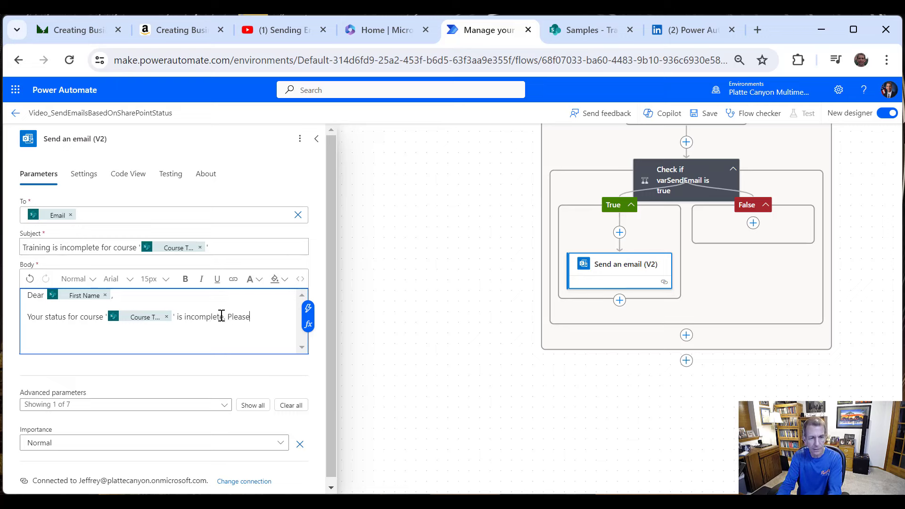
{"action": "type", "text": "e. Please finish thi"}
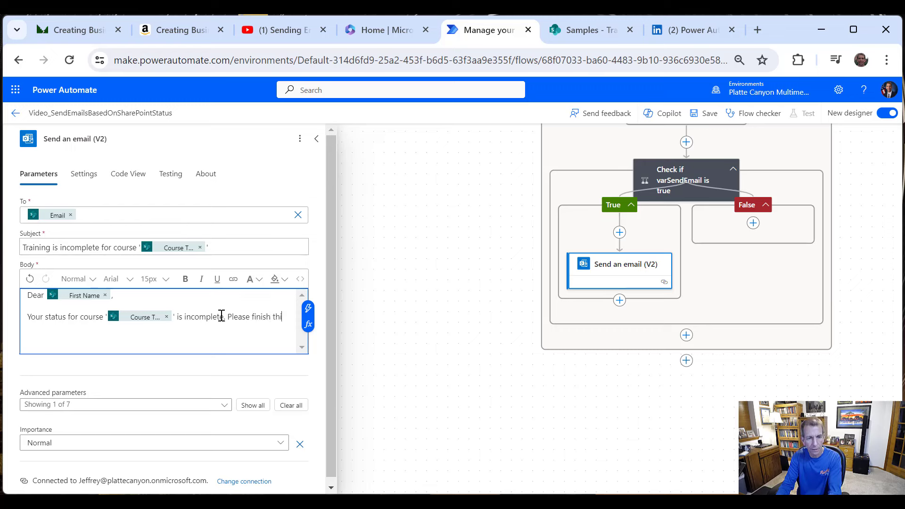
{"action": "type", "text": "s training as"}
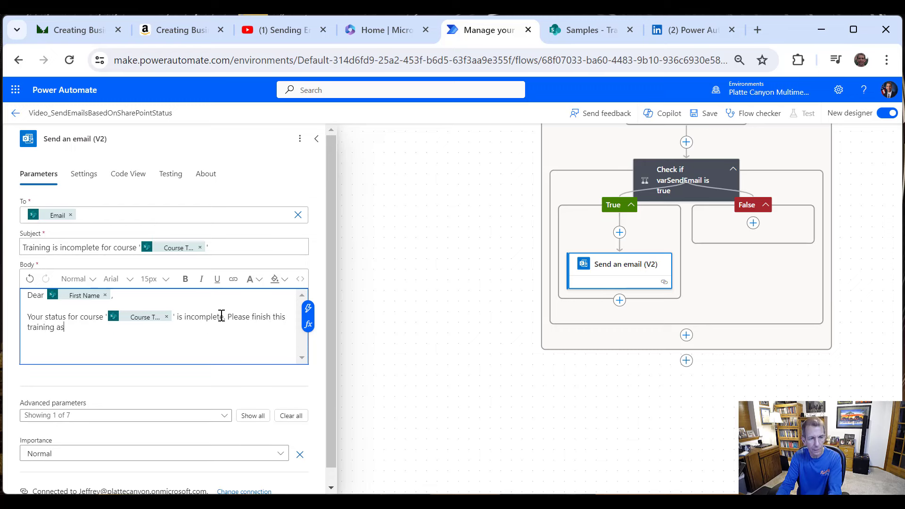
{"action": "type", "text": " soon as possible."}
Step: Close the email body with "Thanks," and "Management" on separate lines, with blank lines between them
{"action": "key", "text": "Return"}
{"action": "key", "text": "Return"}
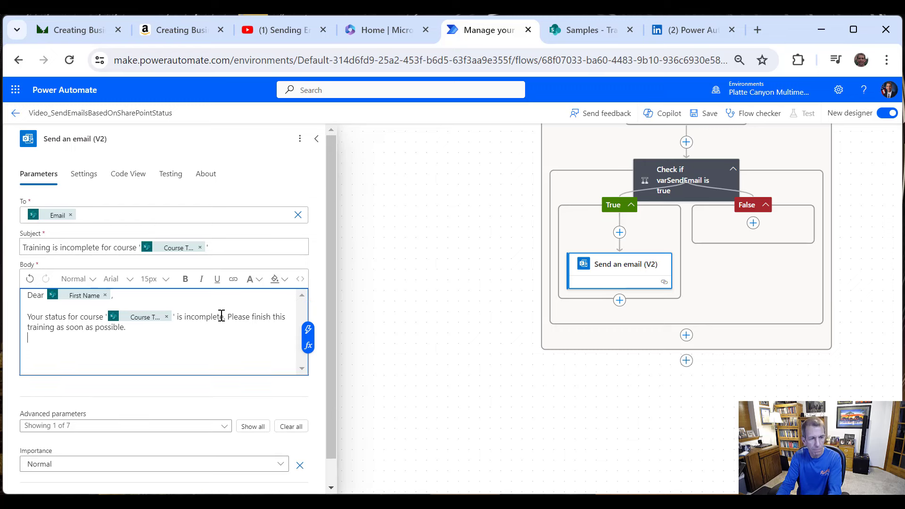
{"action": "type", "text": "T"}
{"action": "type", "text": "Management"}
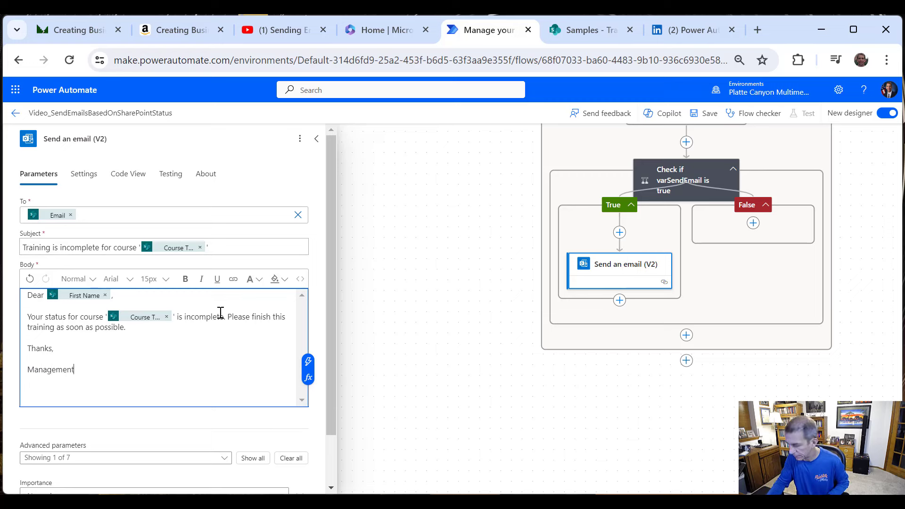
Step: Look over the email's optional advanced parameters without adding any and set its importance to High
{"action": "scroll", "coordinate": [196, 398], "scroll_direction": "down", "scroll_amount": 1}
{"action": "left_click", "coordinate": [188, 400]}
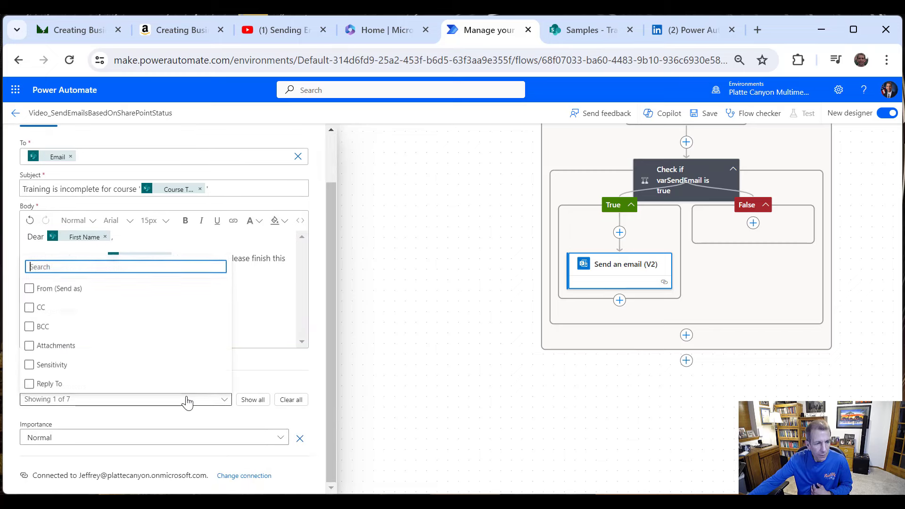
{"action": "left_click", "coordinate": [33, 289]}
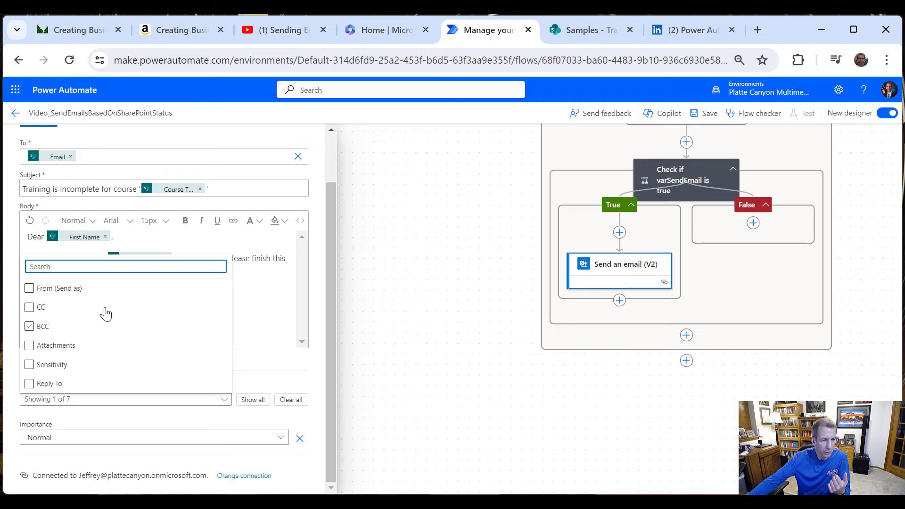
{"action": "left_click", "coordinate": [264, 370]}
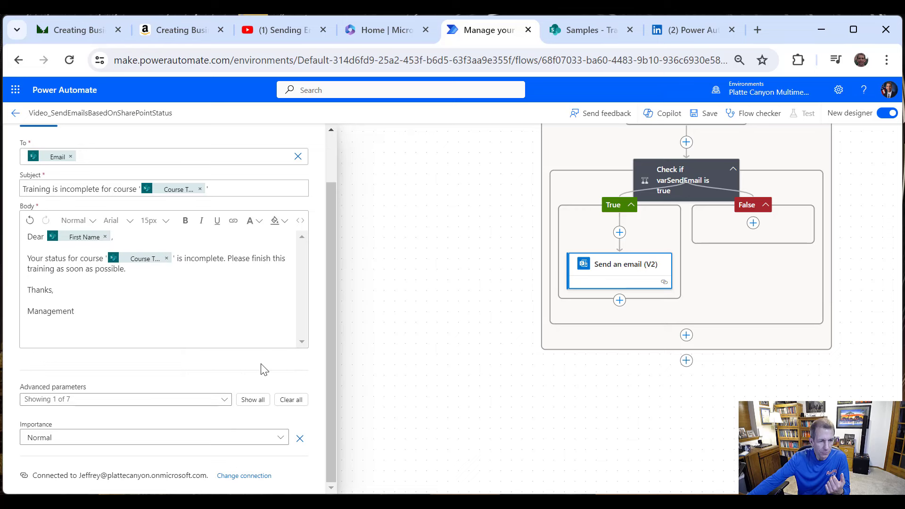
{"action": "left_click", "coordinate": [101, 436]}
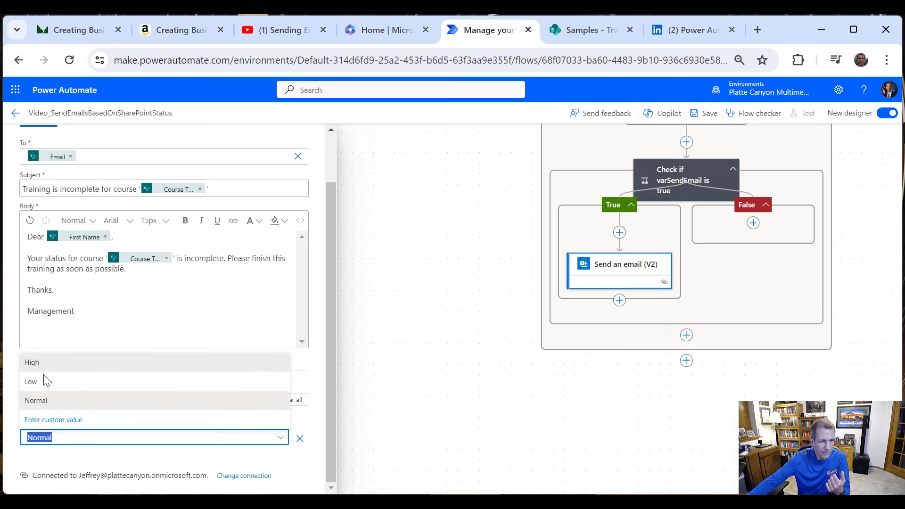
{"action": "left_click", "coordinate": [47, 362]}
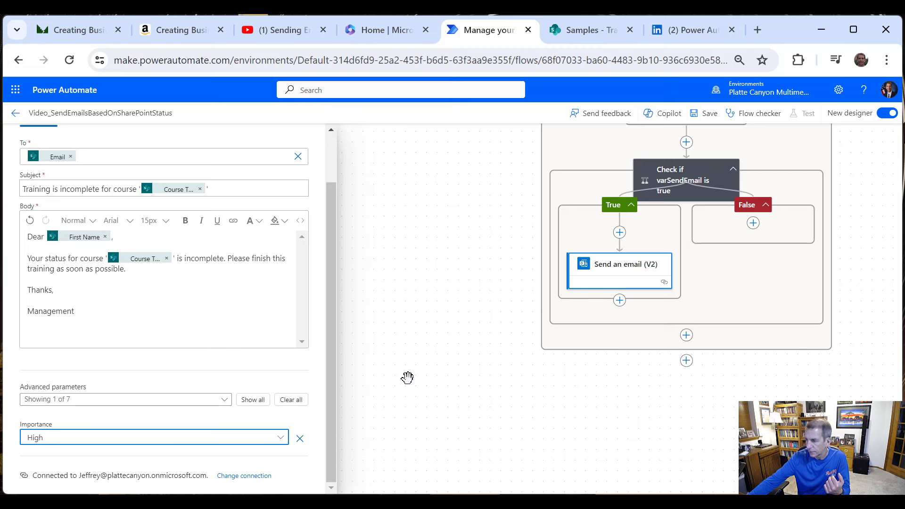
Step: Add the SharePoint action "Update item" below the Send an email (V2) action in the True branch
{"action": "scroll", "coordinate": [406, 378], "scroll_direction": "down", "scroll_amount": 2}
{"action": "scroll", "coordinate": [381, 307], "scroll_direction": "up", "scroll_amount": 5}
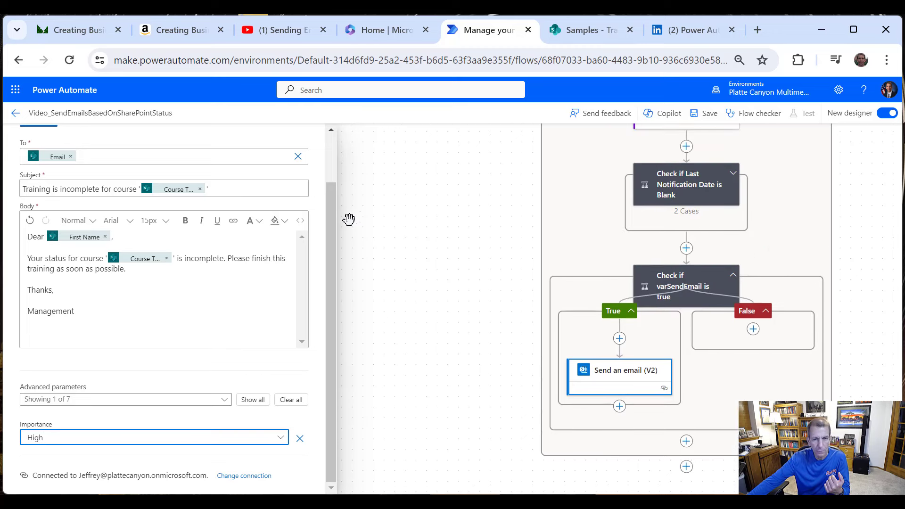
{"action": "left_click", "coordinate": [620, 407]}
{"action": "left_click", "coordinate": [646, 407]}
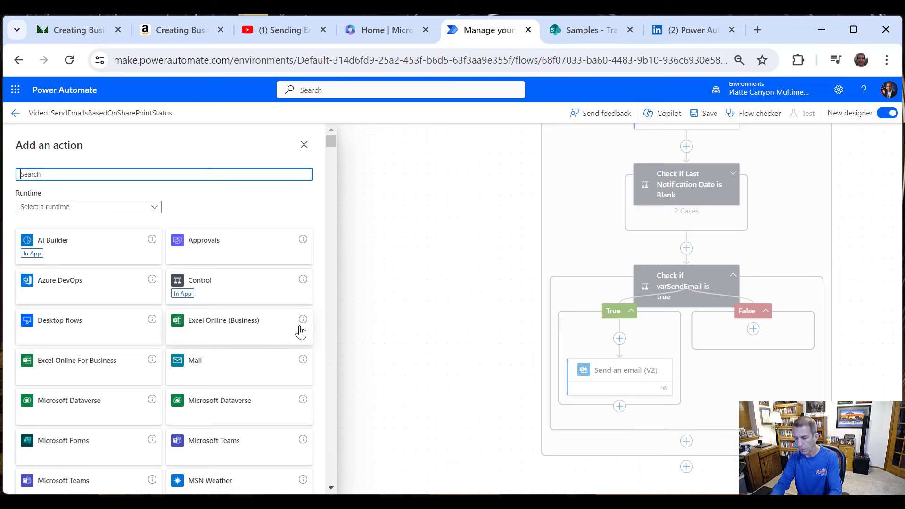
{"action": "type", "text": "SharePo"}
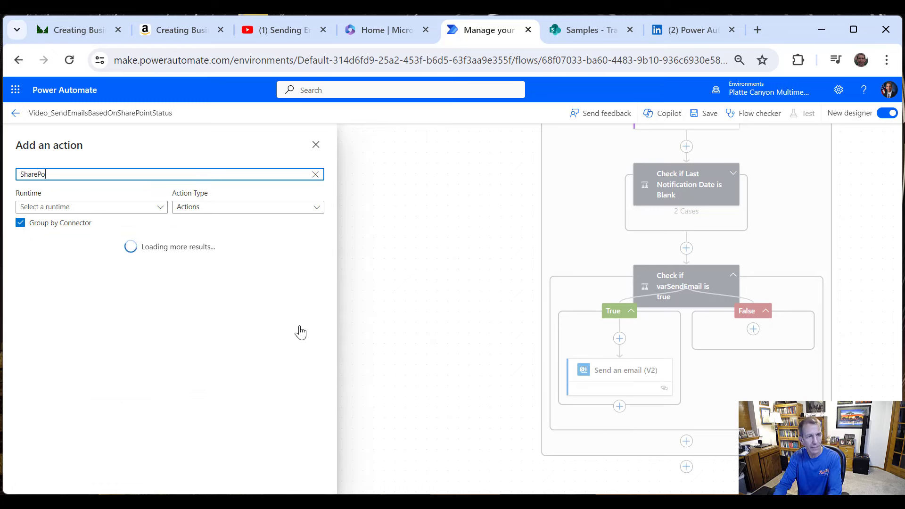
{"action": "type", "text": "int"}
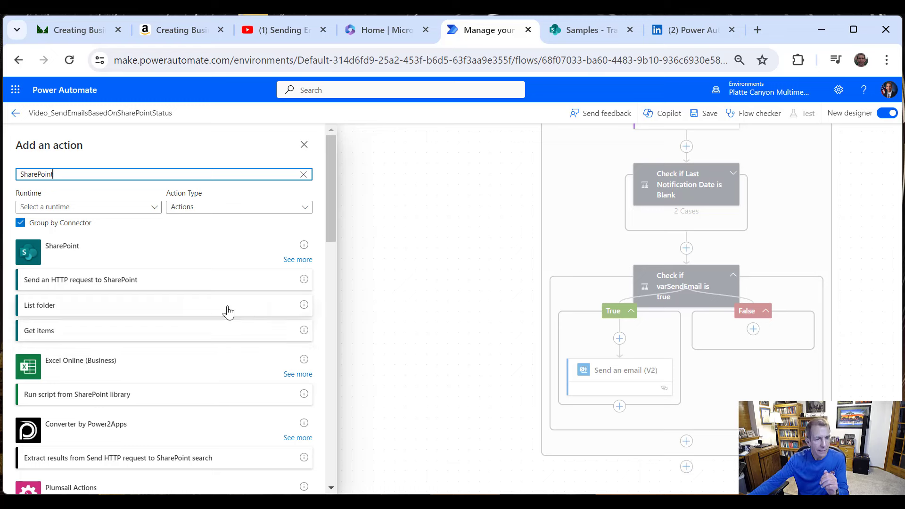
{"action": "left_click", "coordinate": [298, 260]}
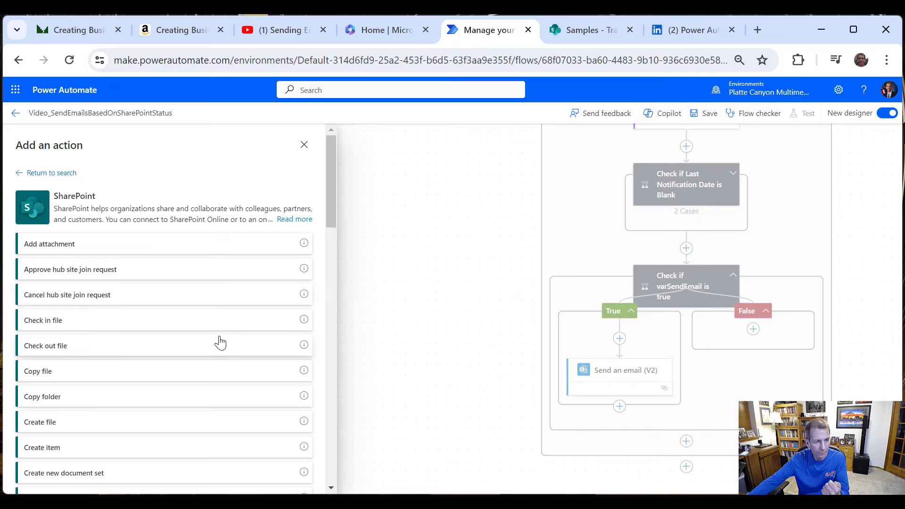
{"action": "scroll", "coordinate": [228, 339], "scroll_direction": "down", "scroll_amount": 10}
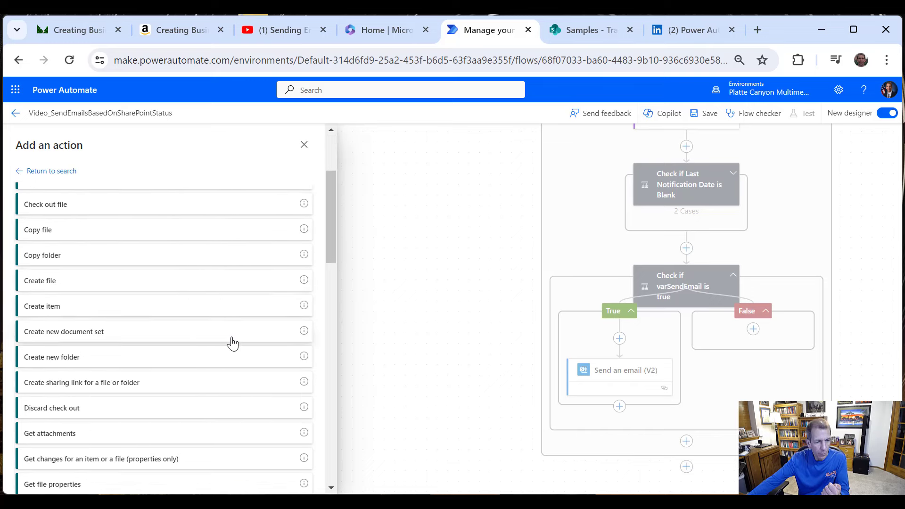
{"action": "scroll", "coordinate": [238, 343], "scroll_direction": "down", "scroll_amount": 10}
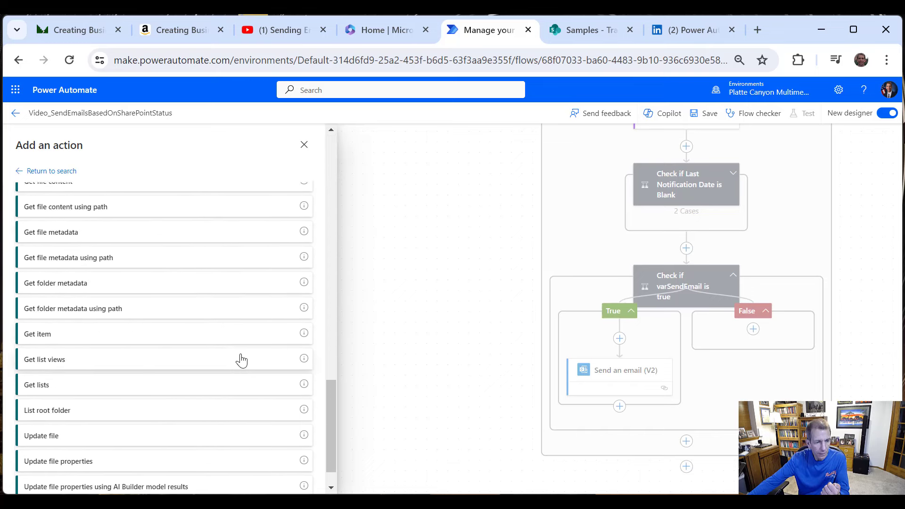
{"action": "left_click", "coordinate": [45, 474]}
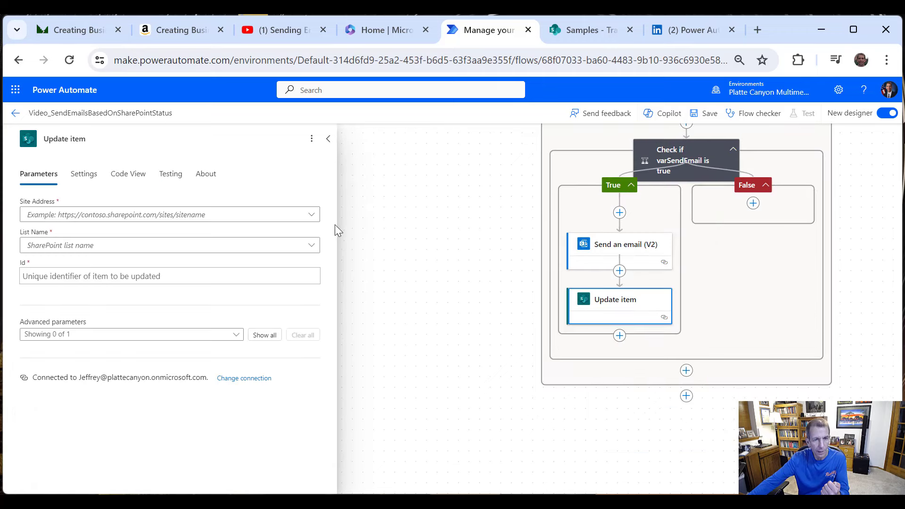
Step: Point the Update item action to the Samples site and the TrainingStatus list
{"action": "left_click", "coordinate": [311, 215]}
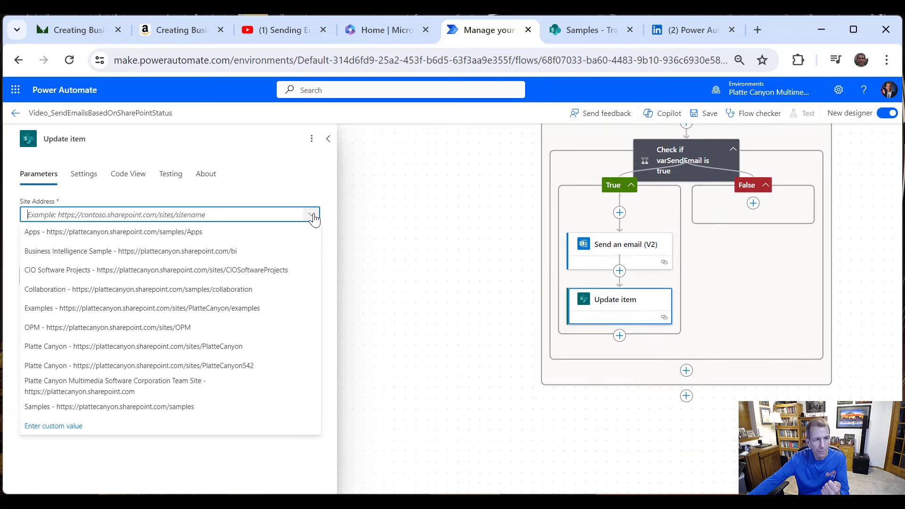
{"action": "left_click", "coordinate": [118, 407]}
{"action": "left_click", "coordinate": [311, 250]}
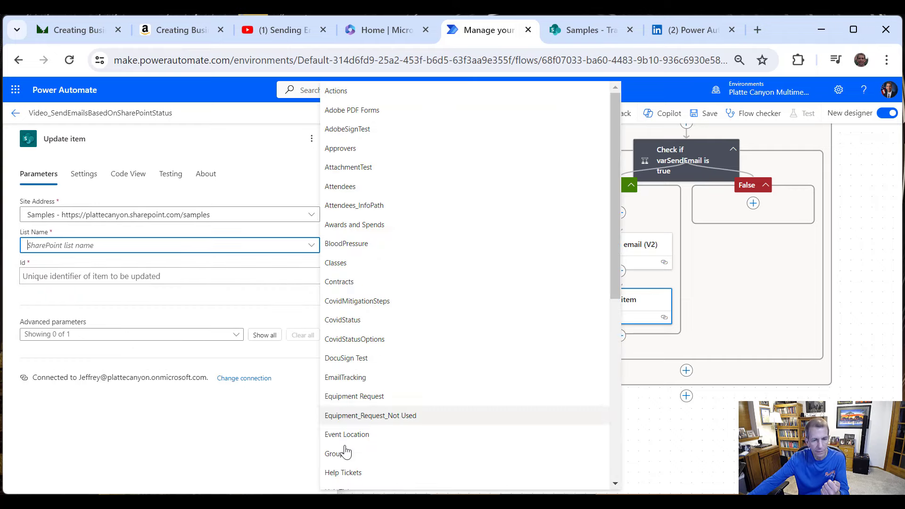
{"action": "scroll", "coordinate": [374, 457], "scroll_direction": "down", "scroll_amount": 8}
{"action": "left_click", "coordinate": [393, 465]}
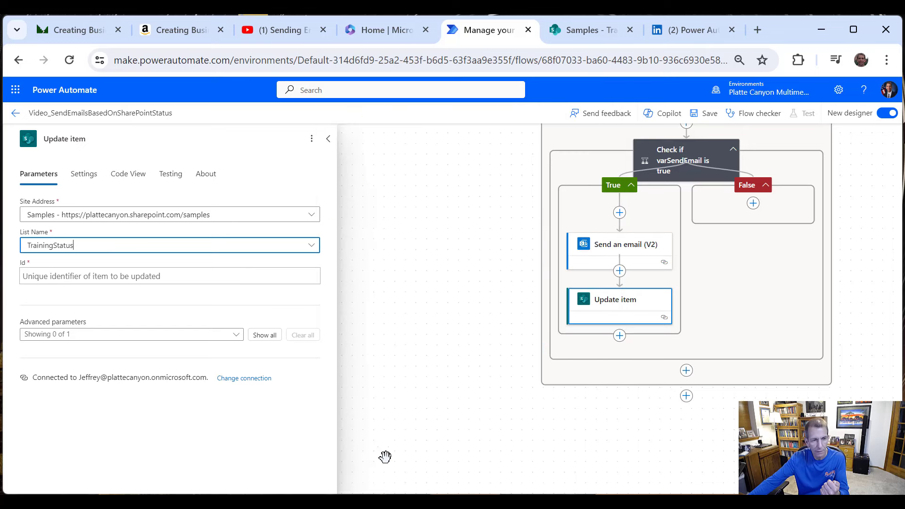
Step: Set the Id of the item to update to the ID dynamic content from Get items
{"action": "left_click", "coordinate": [198, 269]}
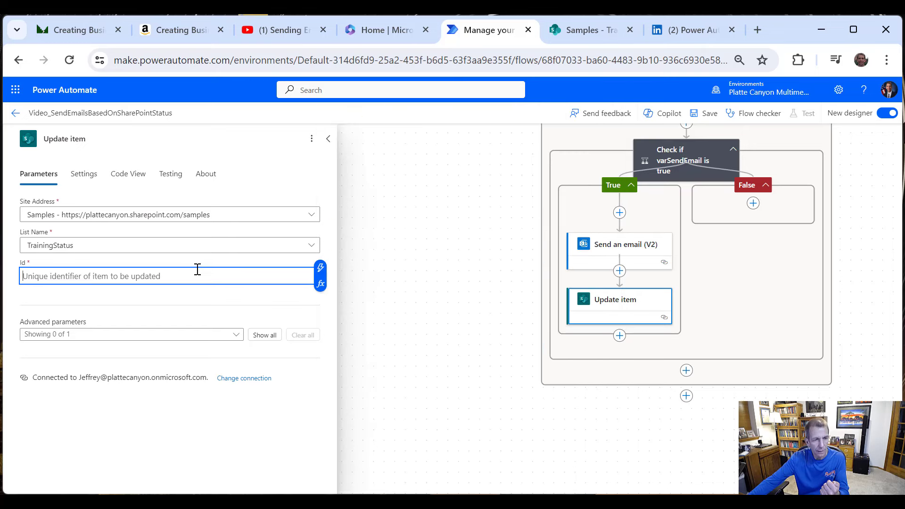
{"action": "left_click", "coordinate": [315, 273]}
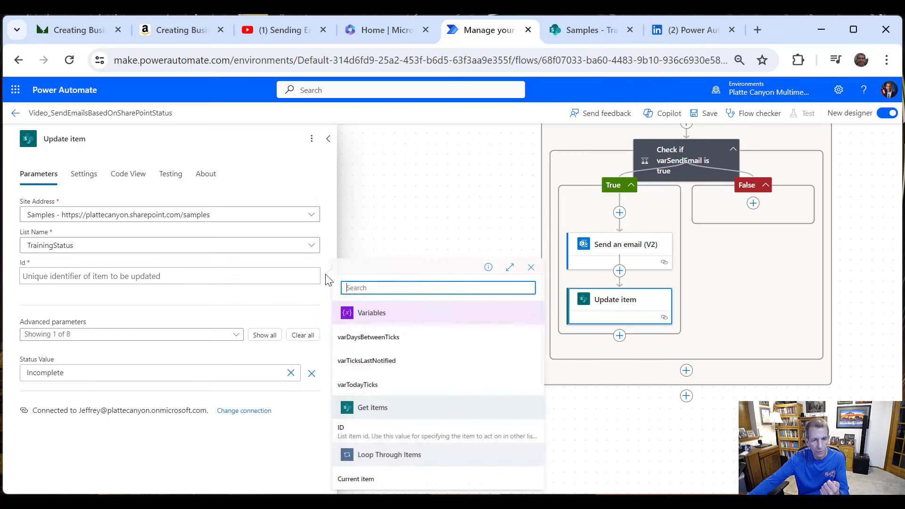
{"action": "left_click", "coordinate": [364, 430]}
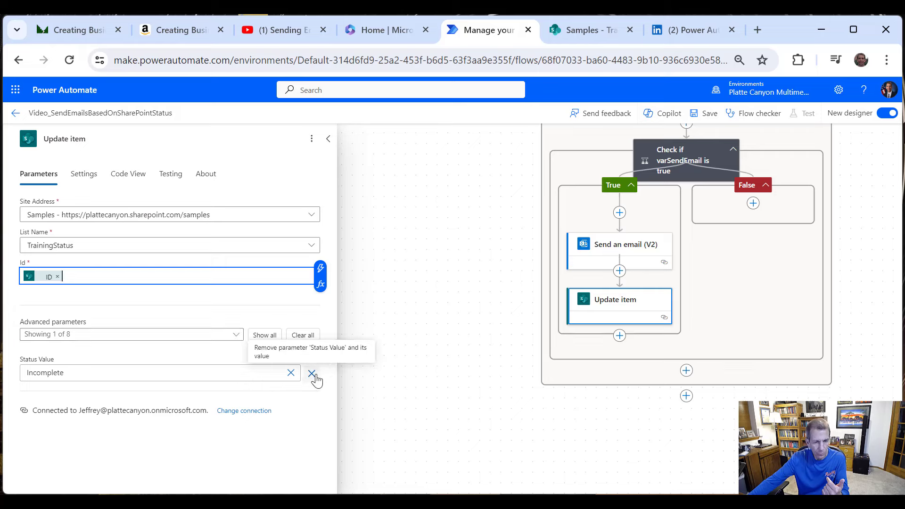
Step: Include Date Last Notified and Notes among the advanced parameters of the Update item action
{"action": "left_click", "coordinate": [237, 336]}
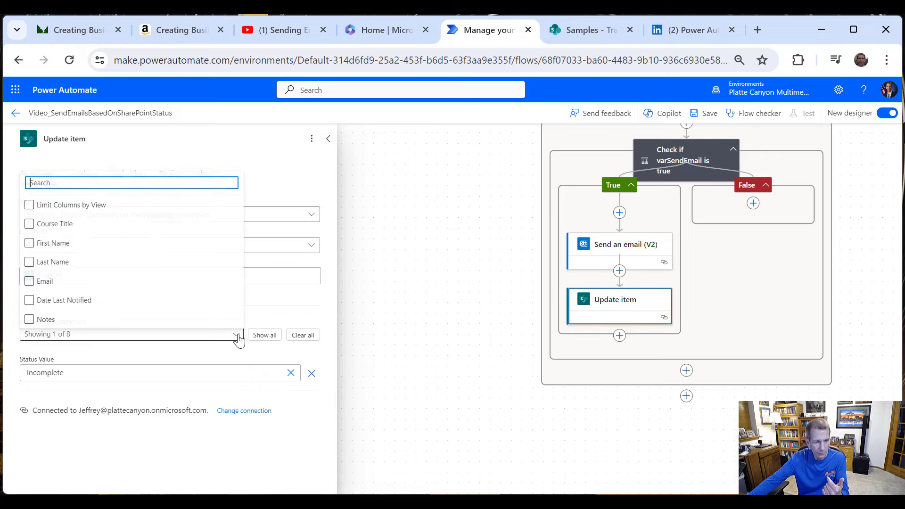
{"action": "left_click", "coordinate": [30, 302]}
{"action": "left_click", "coordinate": [29, 319]}
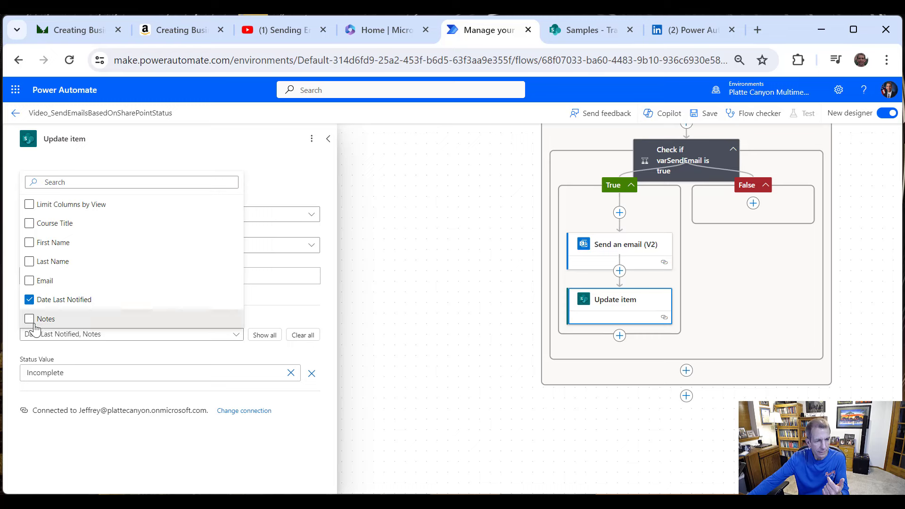
Step: Remove the Status Value parameter from the Update item action and set Date Last Notified to the expression utcNow()
{"action": "left_click", "coordinate": [323, 431]}
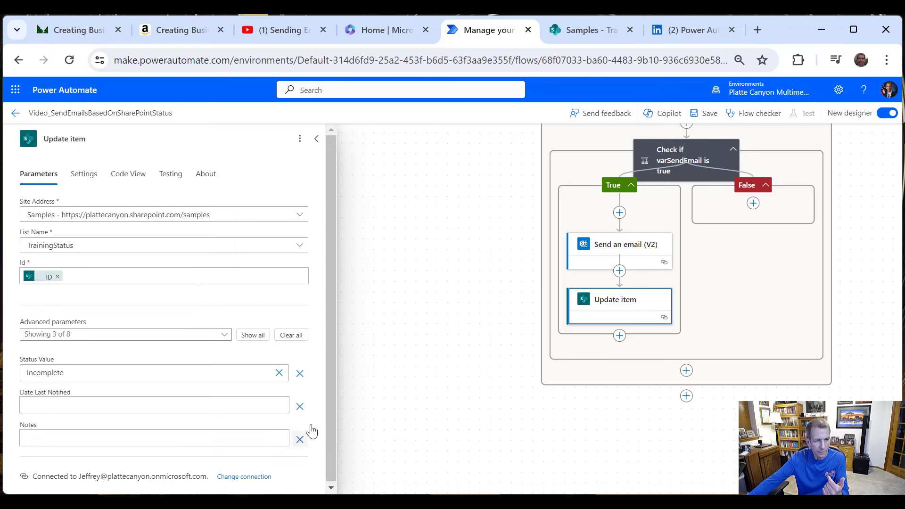
{"action": "left_click", "coordinate": [300, 373]}
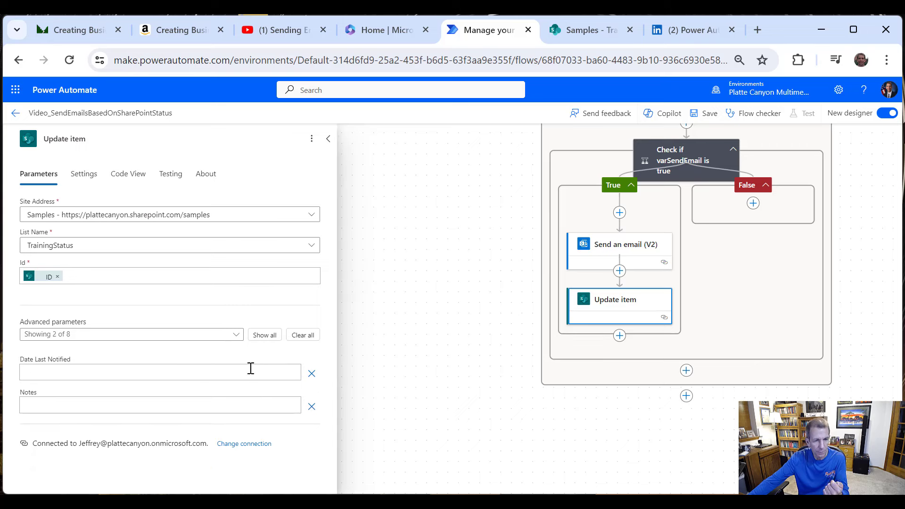
{"action": "left_click", "coordinate": [236, 367]}
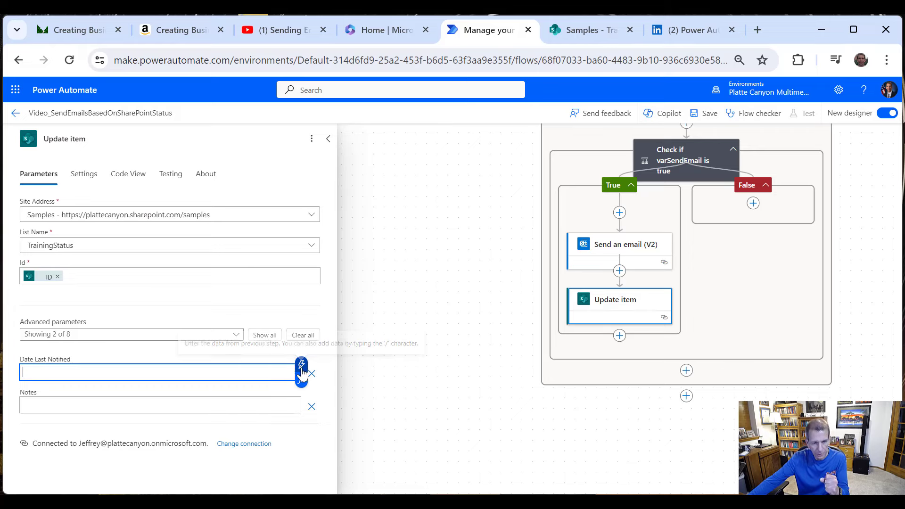
{"action": "left_click", "coordinate": [302, 380]}
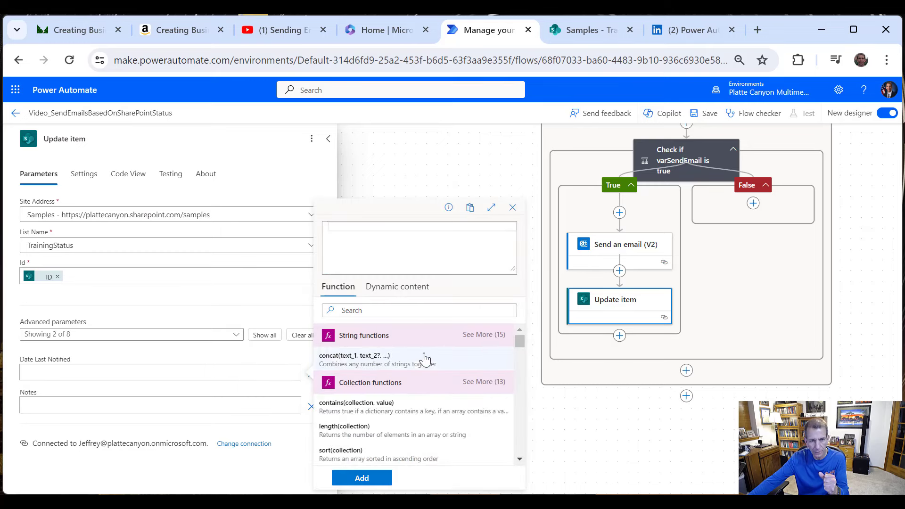
{"action": "type", "text": "ut"}
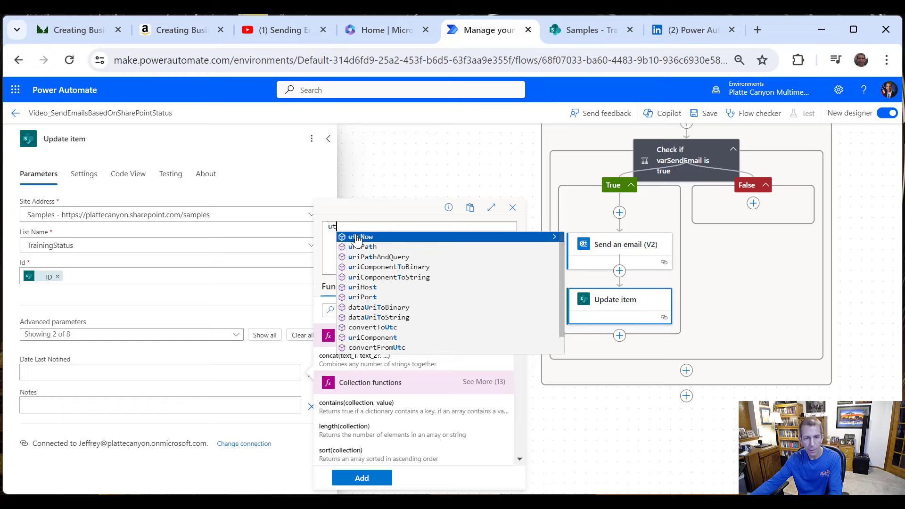
{"action": "key", "text": "Return"}
{"action": "left_click", "coordinate": [363, 477]}
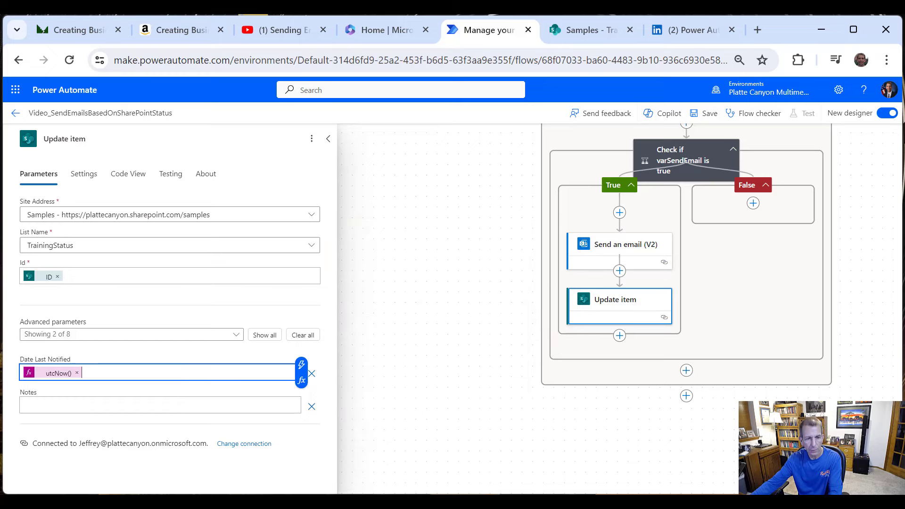
Step: Set Notes to "Notification email sent on" followed by the expression formatDateTime(utcNow(), 'MM/dd/yyyy') and a period
{"action": "left_click", "coordinate": [68, 404]}
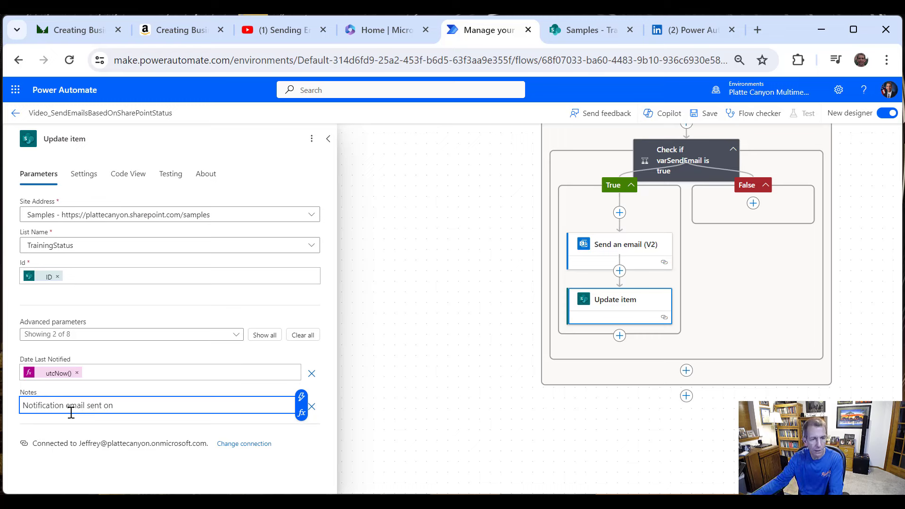
{"action": "left_click", "coordinate": [301, 413]}
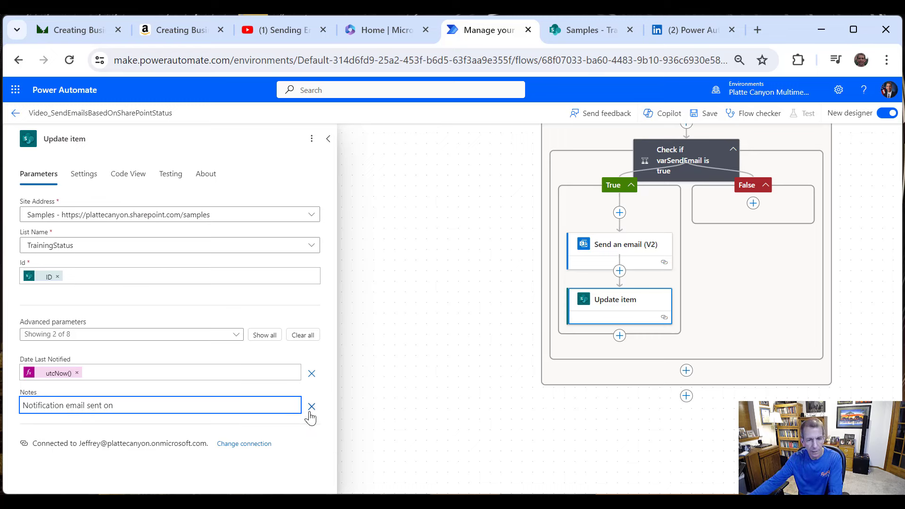
{"action": "type", "text": "format"}
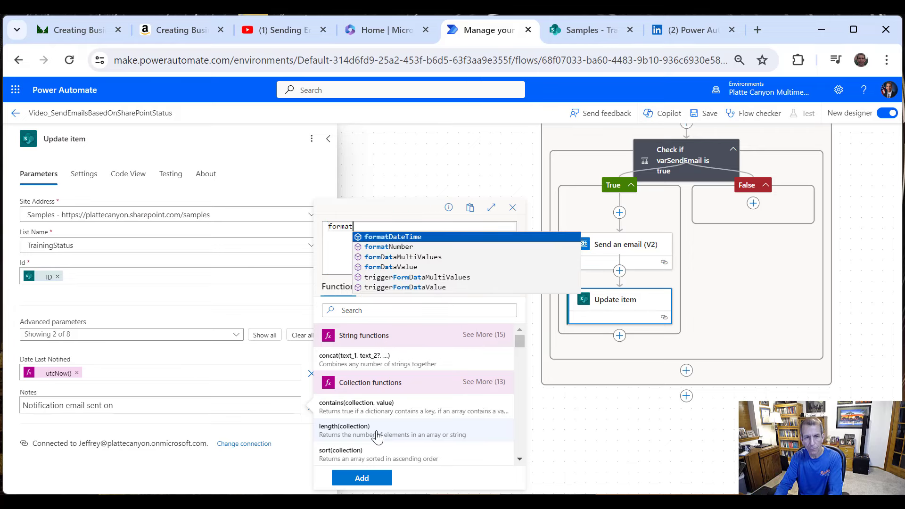
{"action": "left_click", "coordinate": [427, 238]}
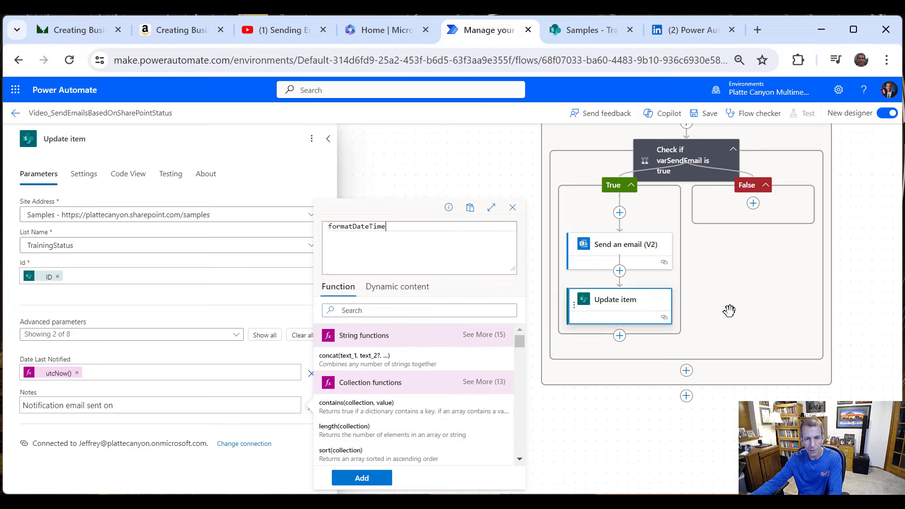
{"action": "type", "text": "("}
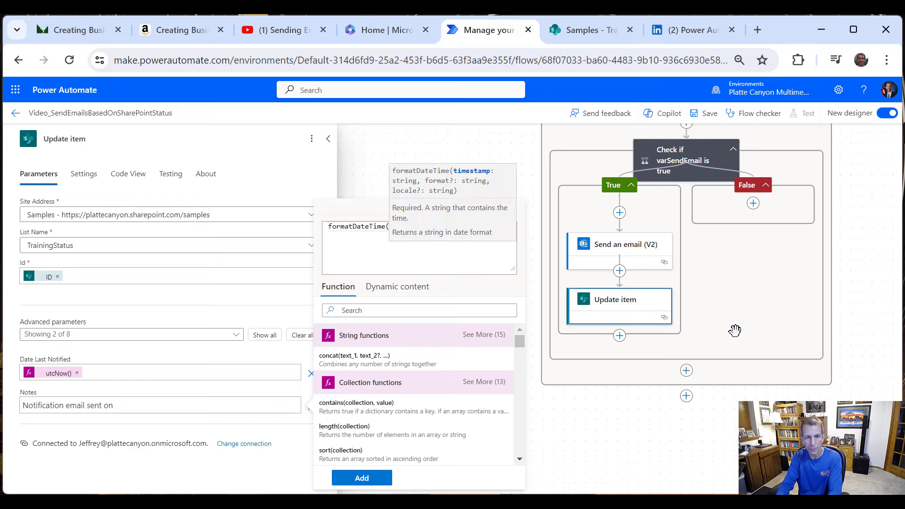
{"action": "type", "text": "ut"}
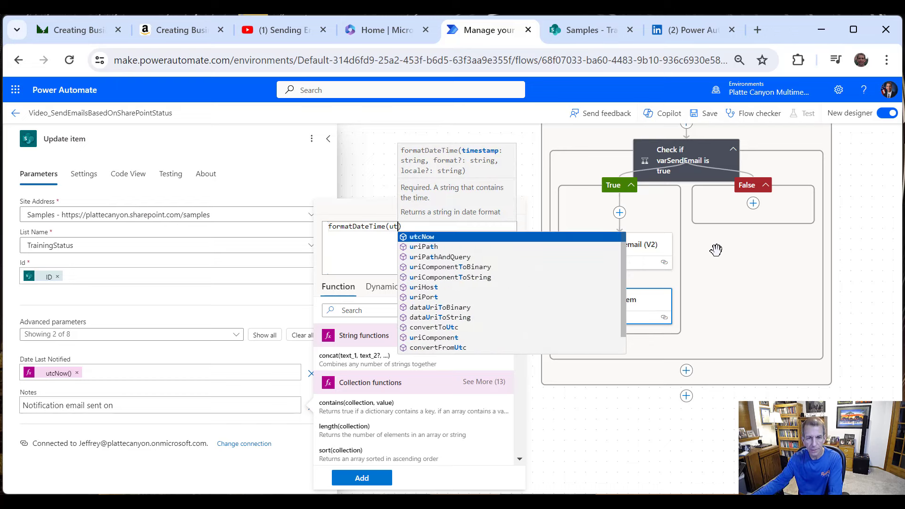
{"action": "left_click", "coordinate": [460, 239]}
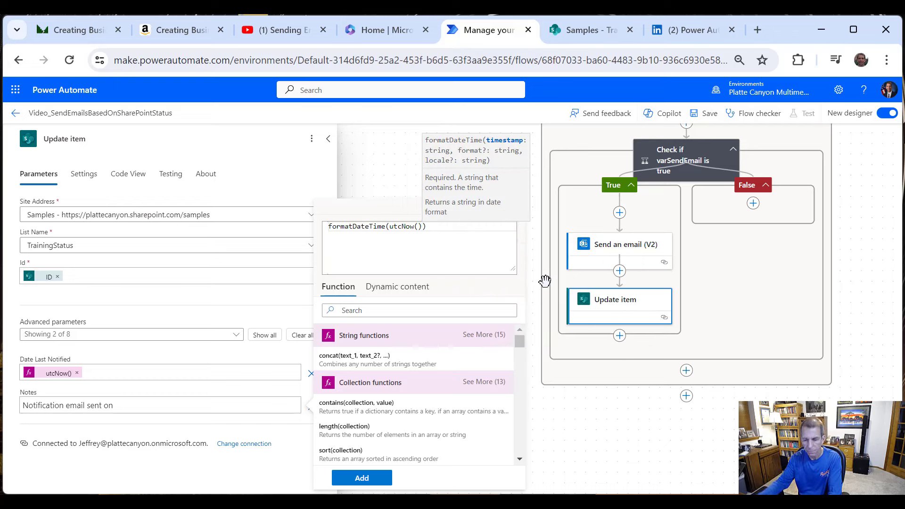
{"action": "type", "text": ", '"}
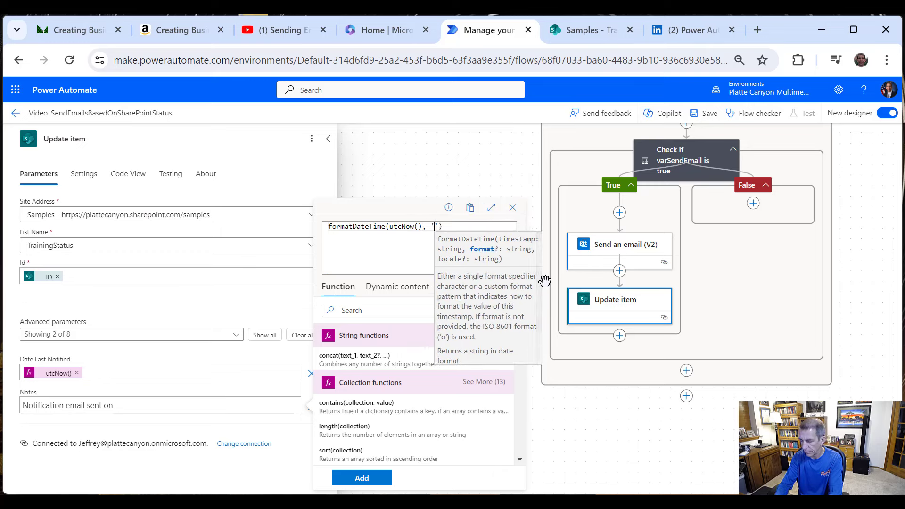
{"action": "type", "text": "MM"}
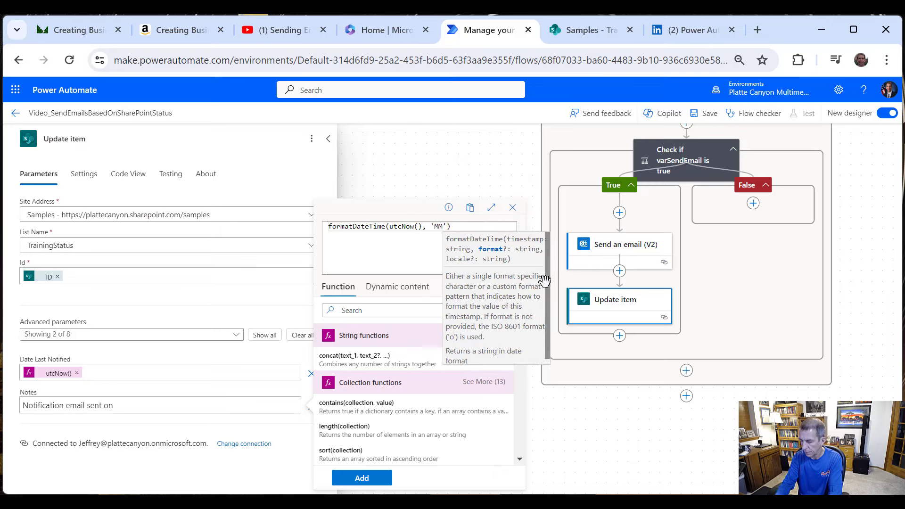
{"action": "type", "text": "/dd/yyyy"}
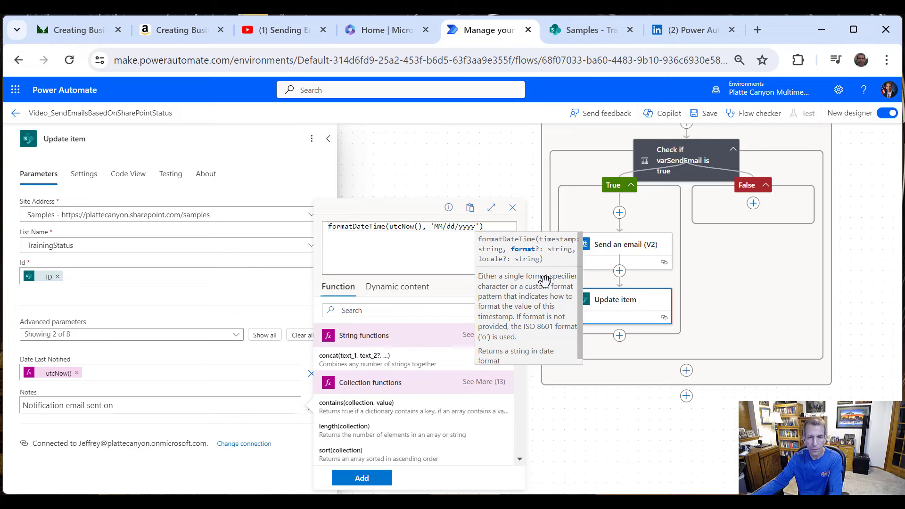
{"action": "left_click", "coordinate": [504, 227]}
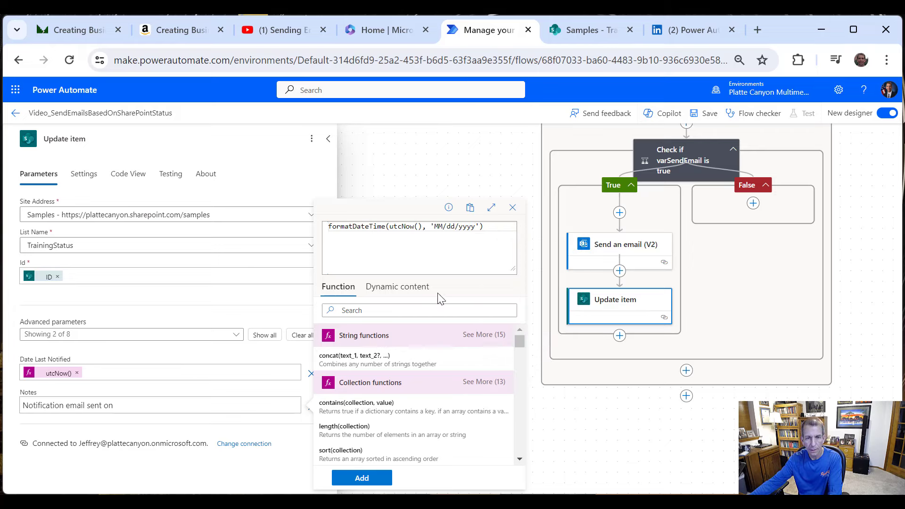
{"action": "left_click", "coordinate": [362, 479]}
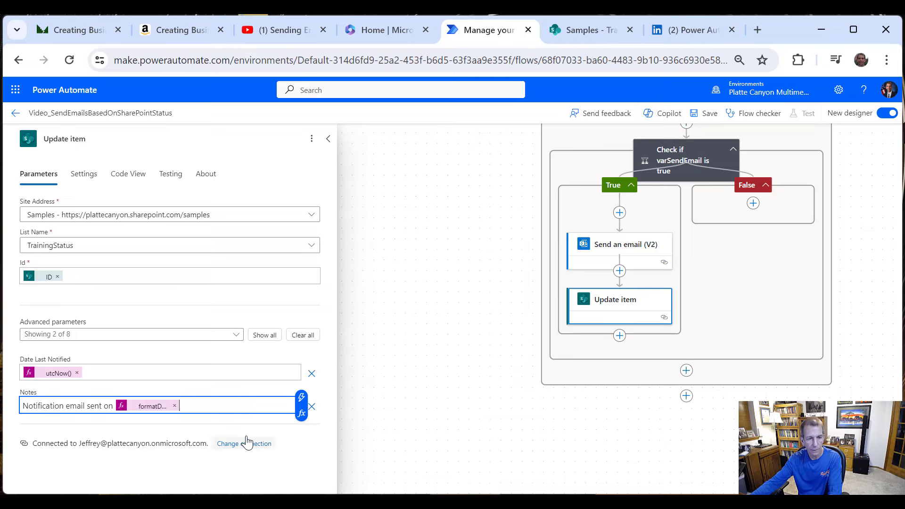
{"action": "type", "text": "."}
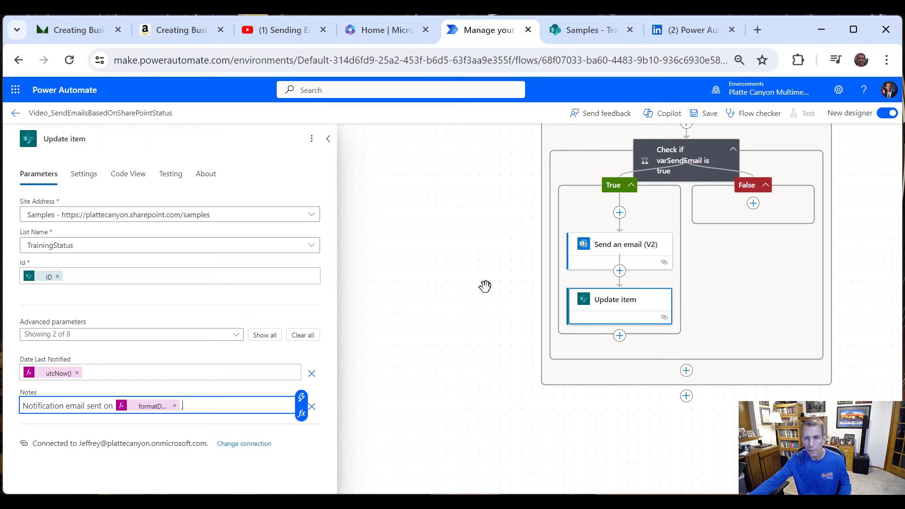
Step: Save the flow and test it with a manual run, opening its run history
{"action": "scroll", "coordinate": [491, 285], "scroll_direction": "up", "scroll_amount": 3}
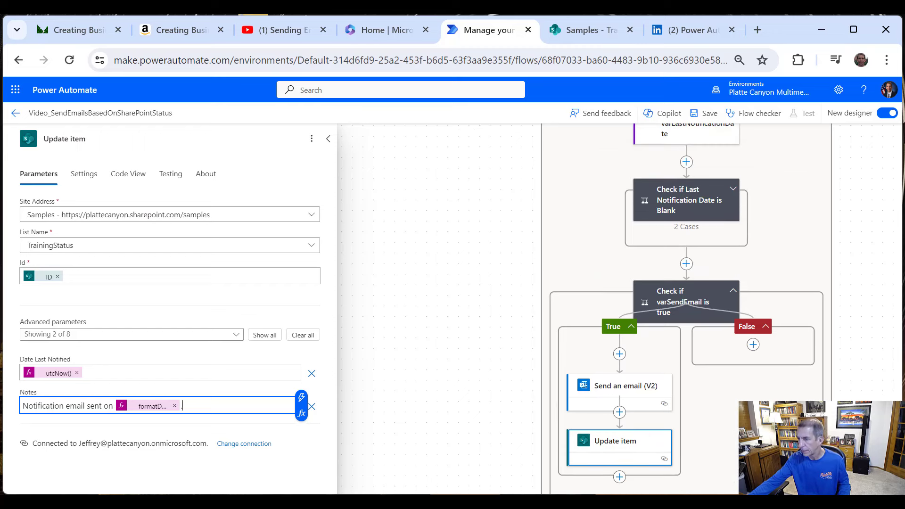
{"action": "left_click", "coordinate": [709, 114]}
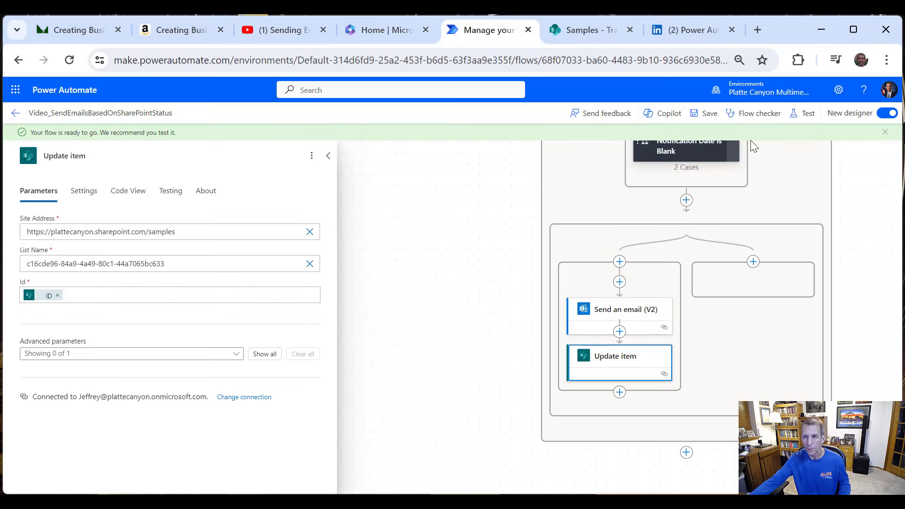
{"action": "left_click", "coordinate": [806, 117]}
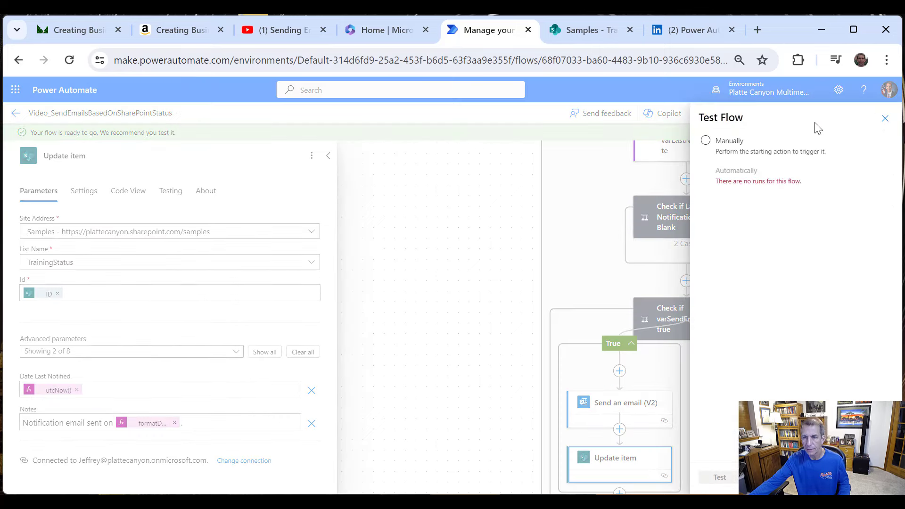
{"action": "left_click", "coordinate": [743, 146]}
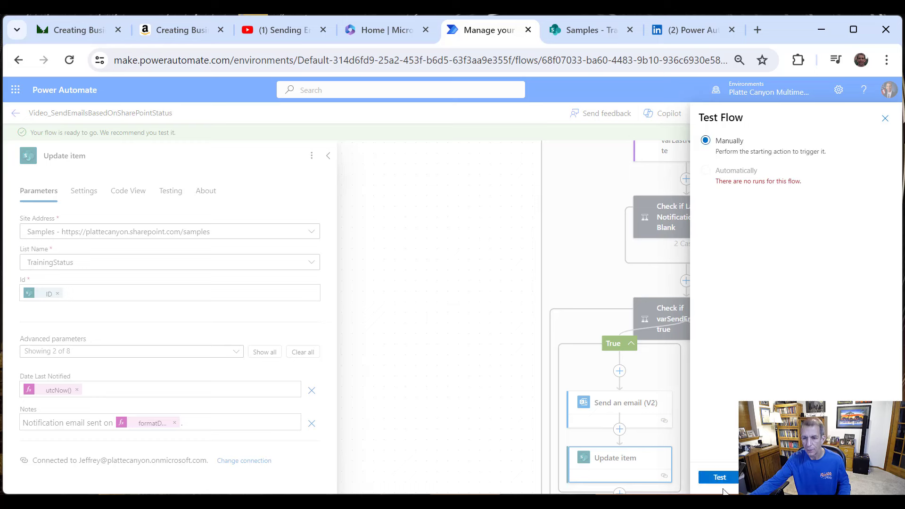
{"action": "left_click", "coordinate": [722, 479]}
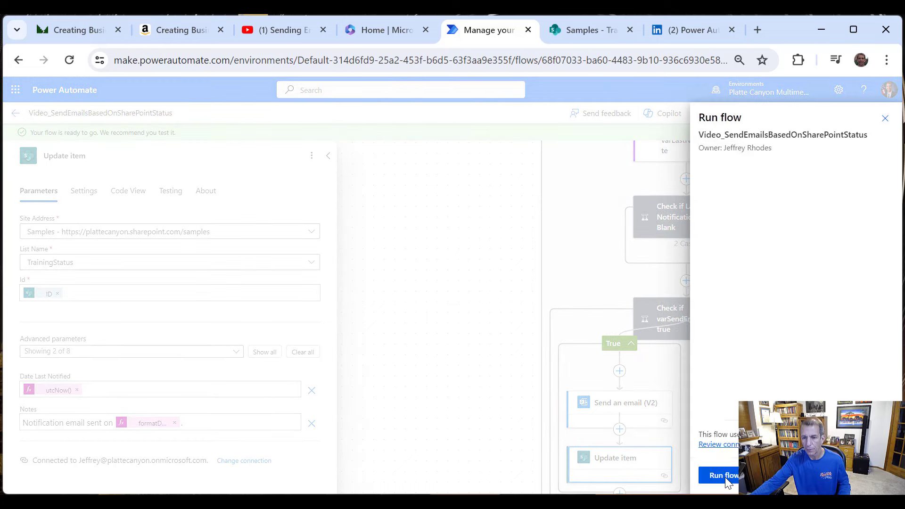
{"action": "left_click", "coordinate": [725, 477]}
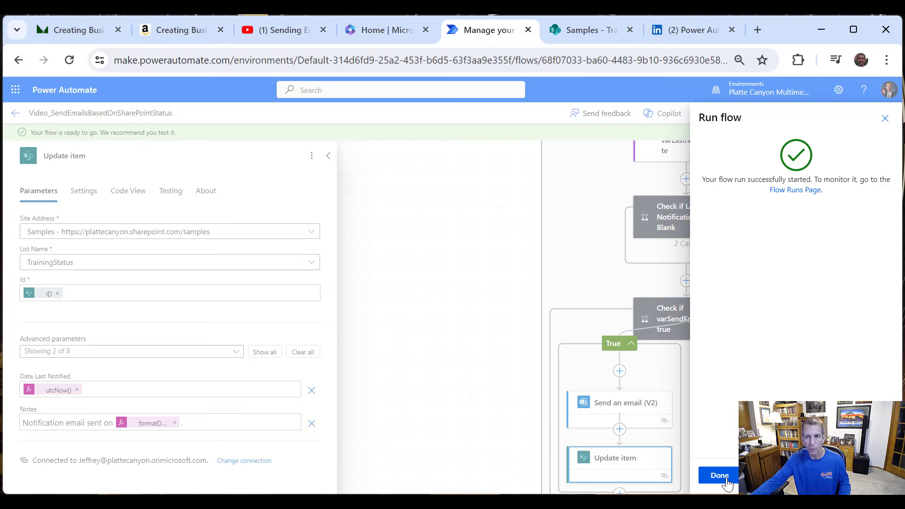
{"action": "left_click", "coordinate": [804, 190]}
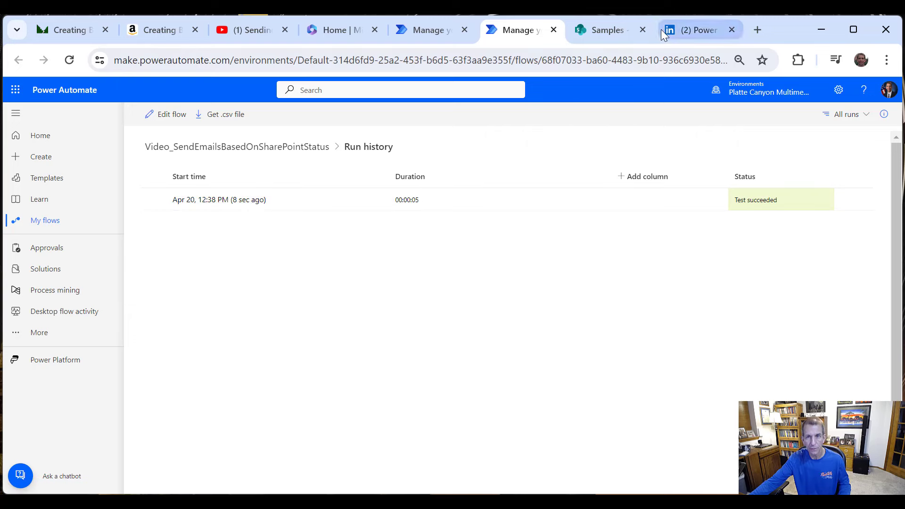
Step: Switch to the SharePoint TrainingStatus list, reload it, and check the Date Last Notified and Notes columns
{"action": "left_click", "coordinate": [613, 32]}
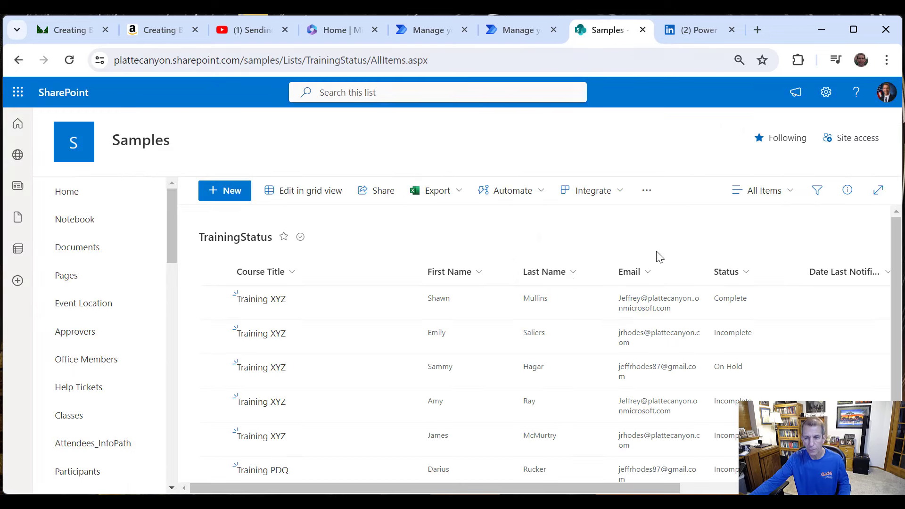
{"action": "right_click", "coordinate": [668, 234]}
{"action": "left_click", "coordinate": [757, 286]}
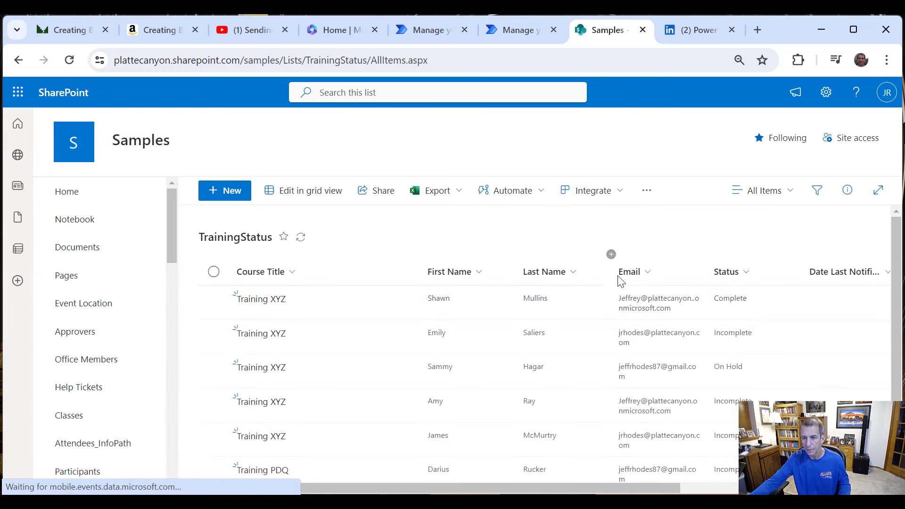
{"action": "right_click", "coordinate": [633, 252]}
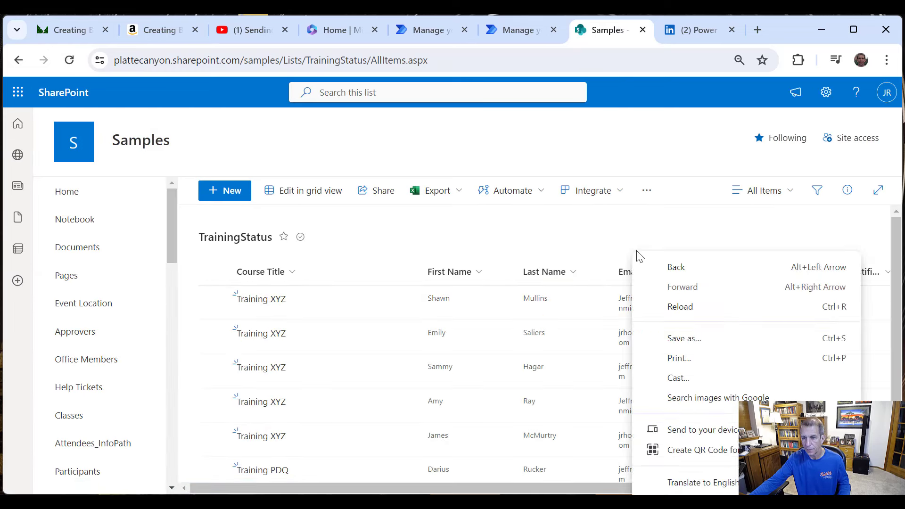
{"action": "left_click", "coordinate": [681, 308]}
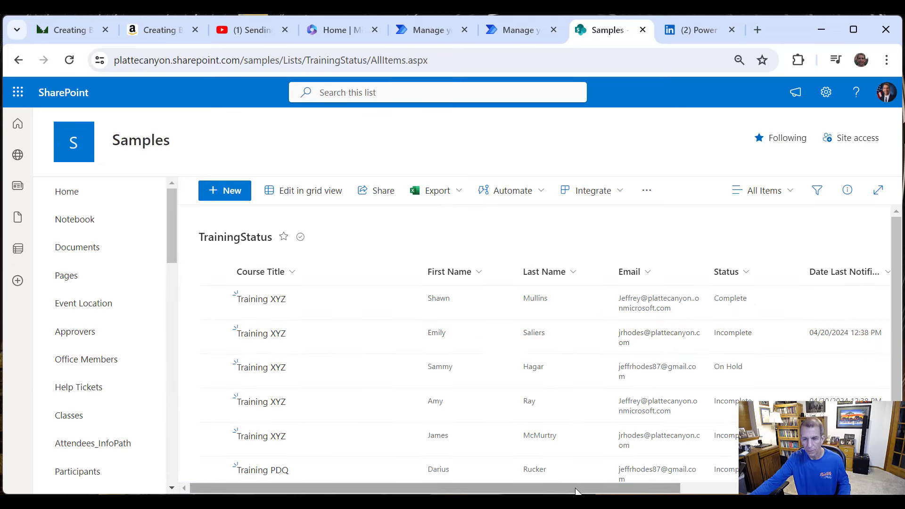
{"action": "left_click_drag", "start_coordinate": [576, 492], "coordinate": [664, 480]}
{"action": "scroll", "coordinate": [679, 372], "scroll_direction": "down", "scroll_amount": 1}
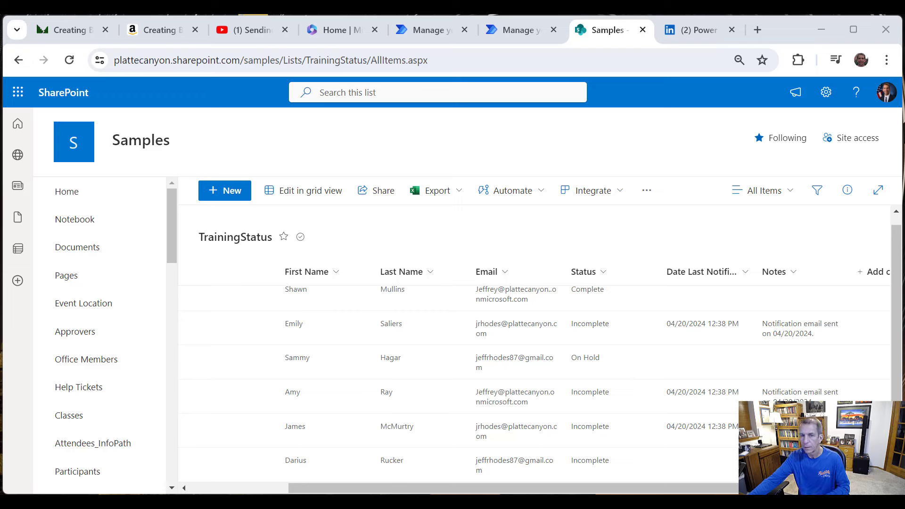
Step: Switch to the Outlook notification messages for course 'Training XYZ' and check each one's recipient address and greeting
{"action": "key", "text": "alt+Tab"}
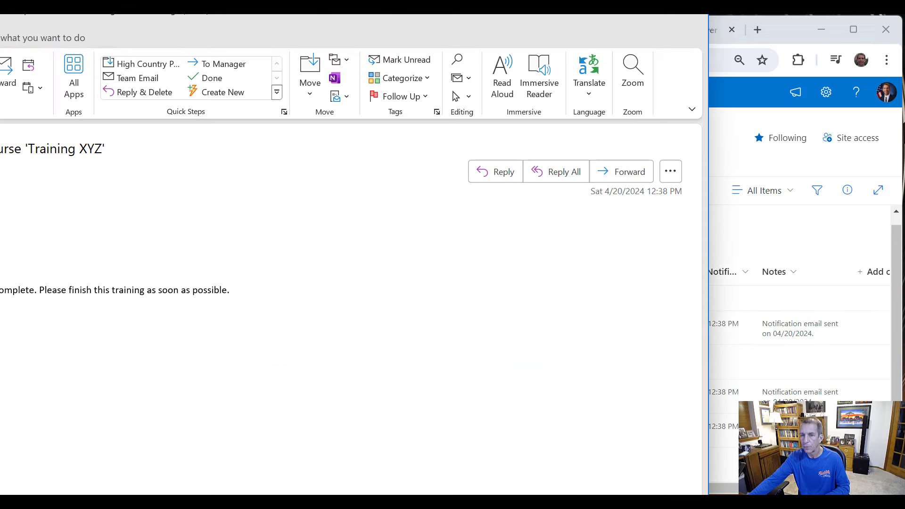
{"action": "left_click_drag", "start_coordinate": [162, 2], "coordinate": [426, 41]}
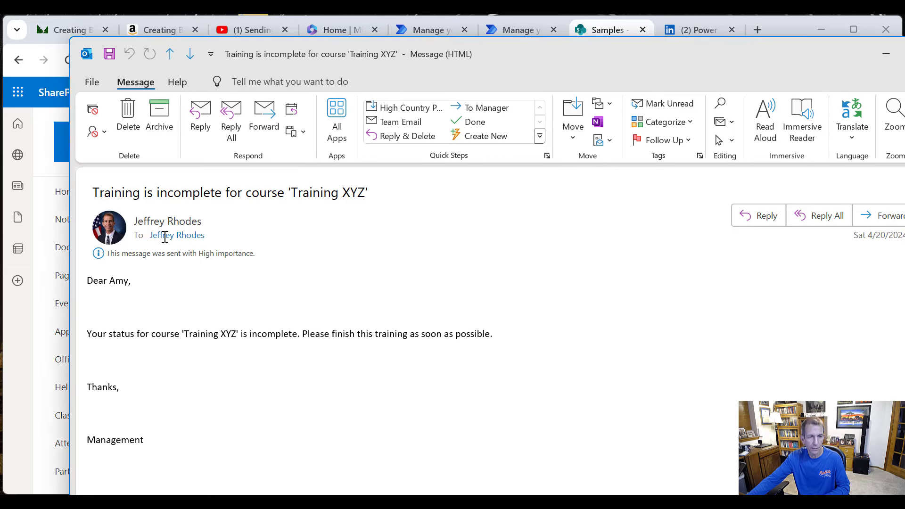
{"action": "mouse_move", "coordinate": [165, 236]}
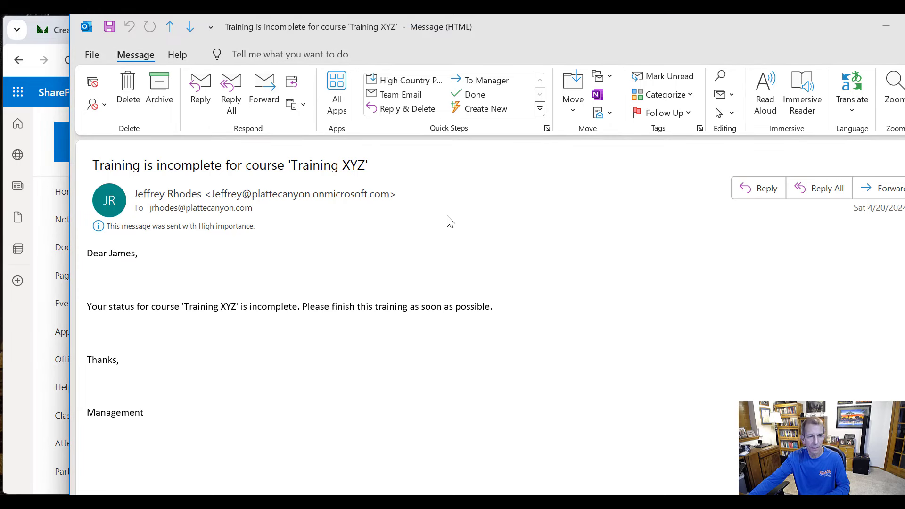
{"action": "left_click", "coordinate": [202, 209]}
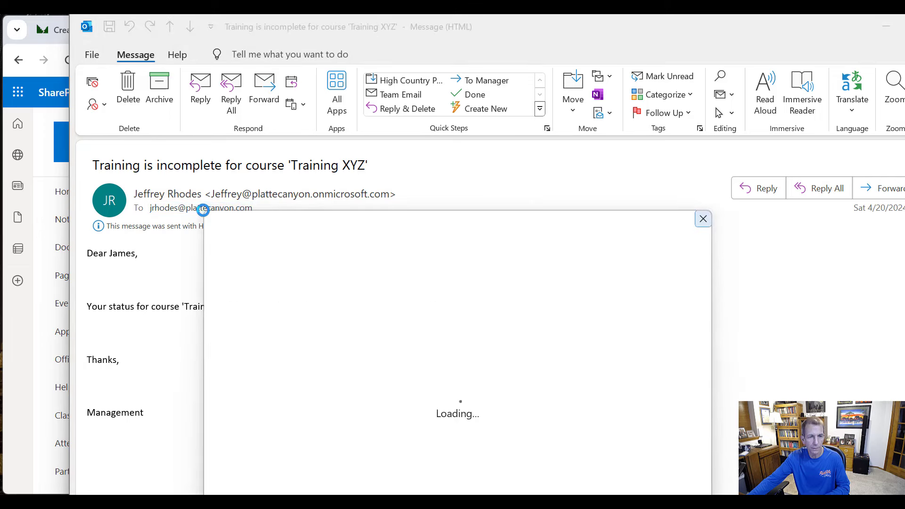
{"action": "left_click", "coordinate": [703, 219]}
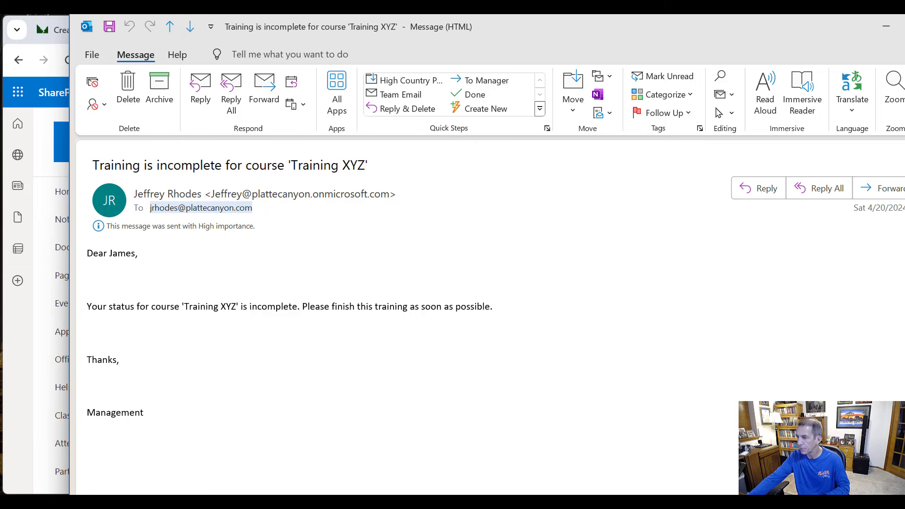
{"action": "key", "text": "alt+Tab"}
{"action": "key", "text": "alt+Tab"}
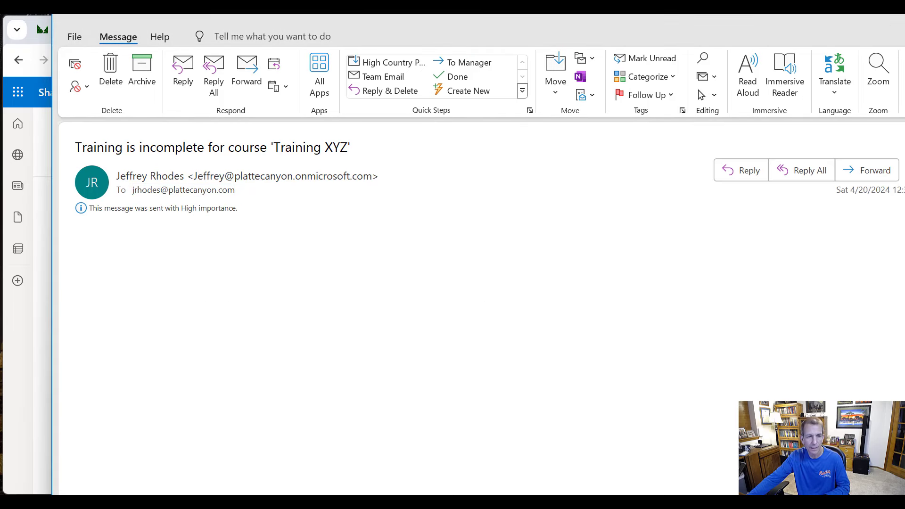
{"action": "left_click", "coordinate": [191, 190]}
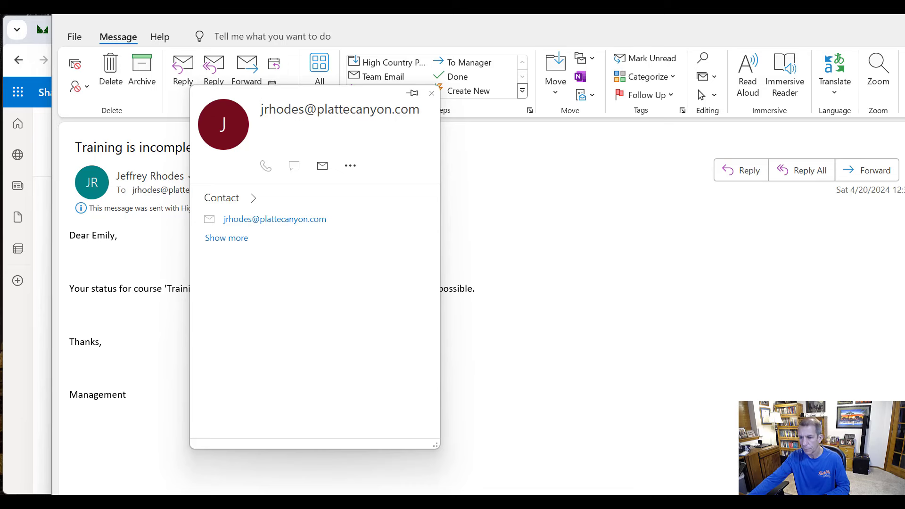
{"action": "key", "text": "Escape"}
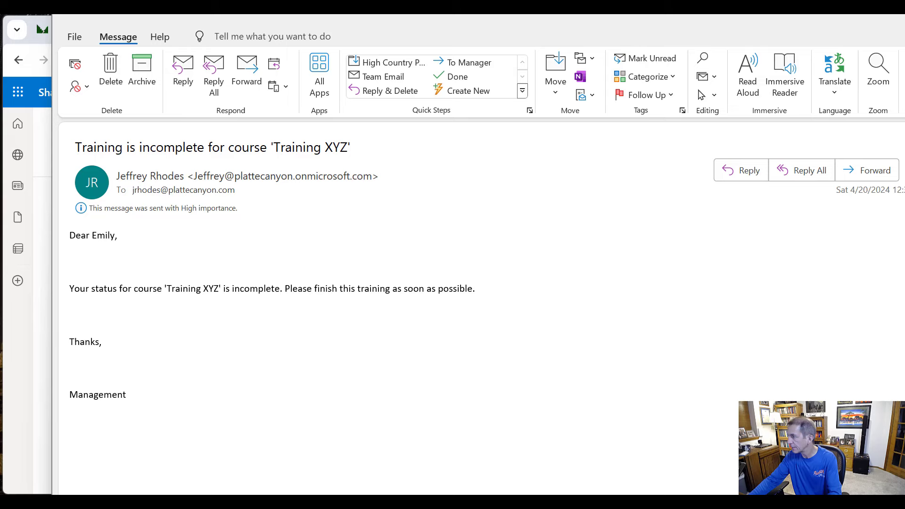
Step: Return to Power Automate, open the Apr 20, 12:38 PM run and inspect the Check if varSendEmail is true condition inside Loop Through Items
{"action": "key", "text": "alt+Tab"}
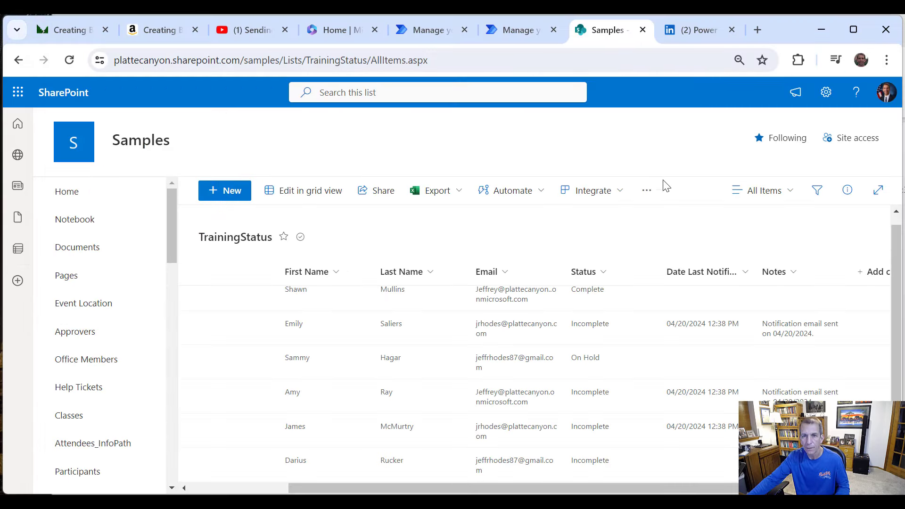
{"action": "left_click", "coordinate": [671, 26]}
{"action": "left_click", "coordinate": [513, 30]}
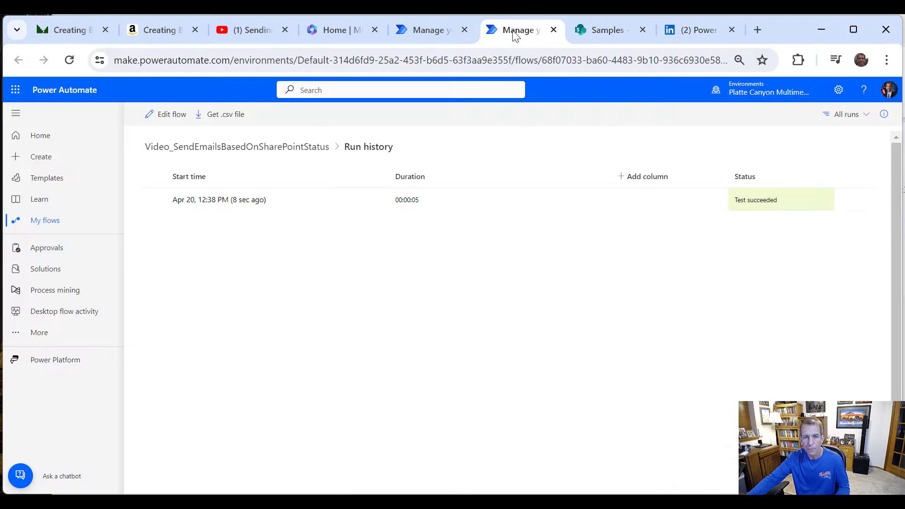
{"action": "left_click", "coordinate": [203, 200]}
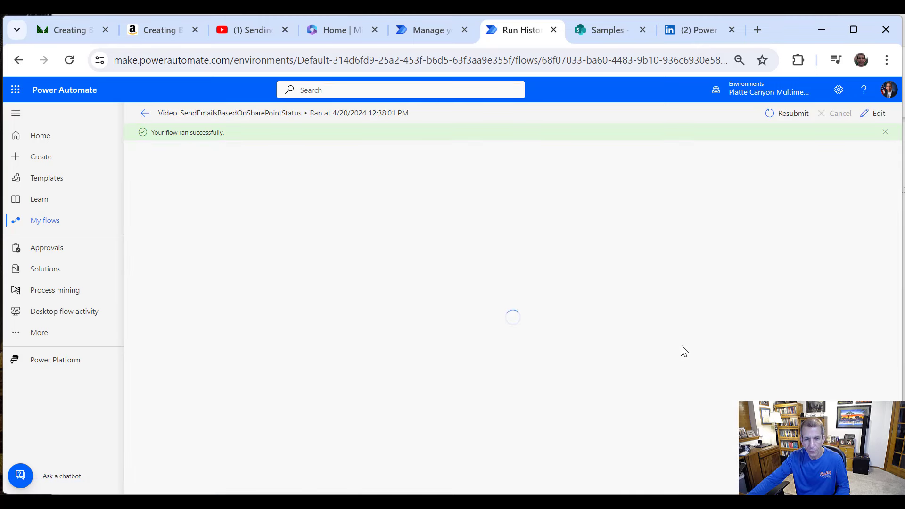
{"action": "scroll", "coordinate": [686, 351], "scroll_direction": "down", "scroll_amount": 2}
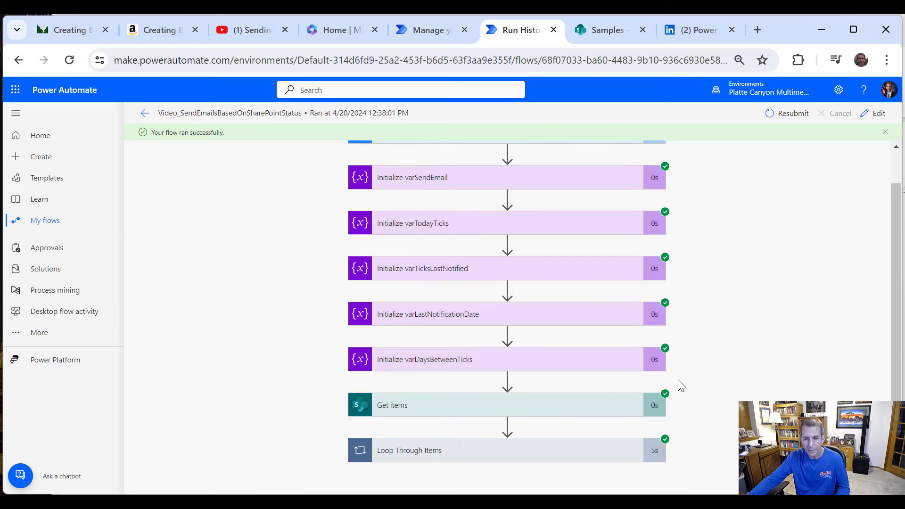
{"action": "left_click", "coordinate": [611, 452]}
{"action": "scroll", "coordinate": [743, 378], "scroll_direction": "down", "scroll_amount": 3}
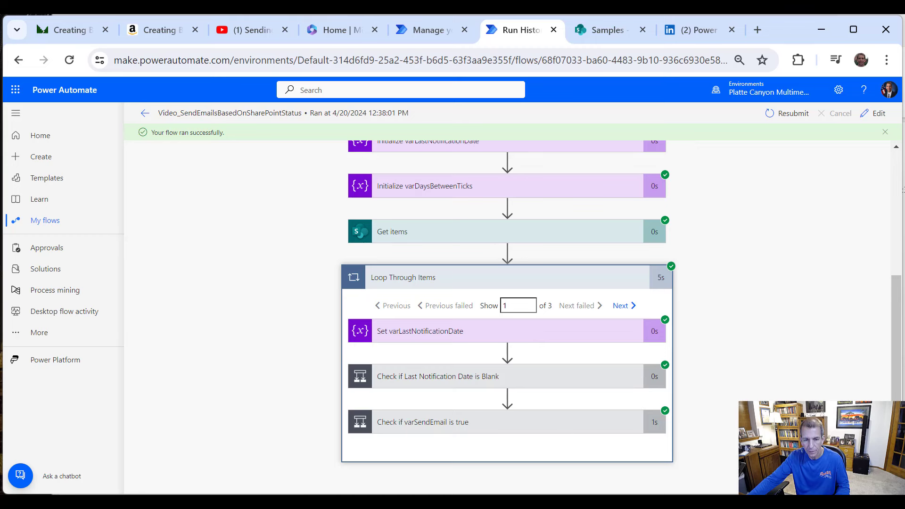
{"action": "left_click", "coordinate": [568, 426]}
{"action": "scroll", "coordinate": [568, 425], "scroll_direction": "down", "scroll_amount": 3}
{"action": "scroll", "coordinate": [717, 390], "scroll_direction": "down", "scroll_amount": 2}
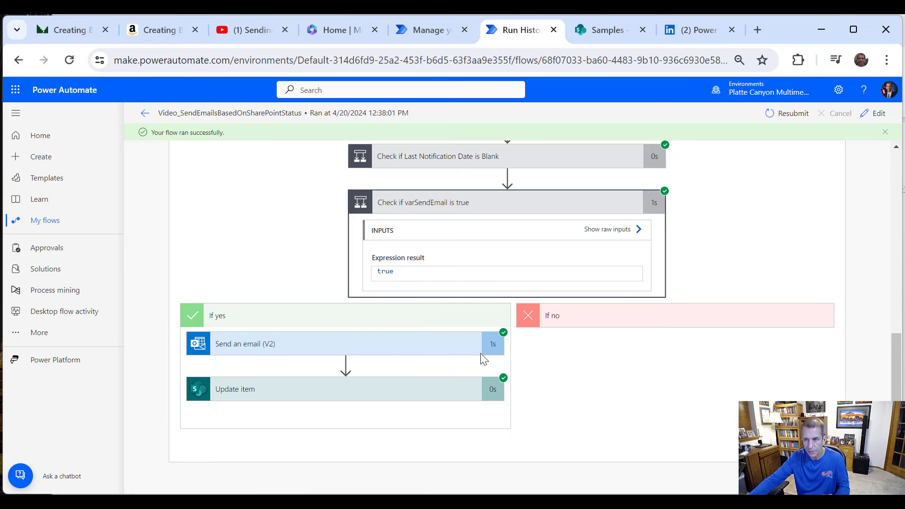
{"action": "scroll", "coordinate": [862, 219], "scroll_direction": "up", "scroll_amount": 10}
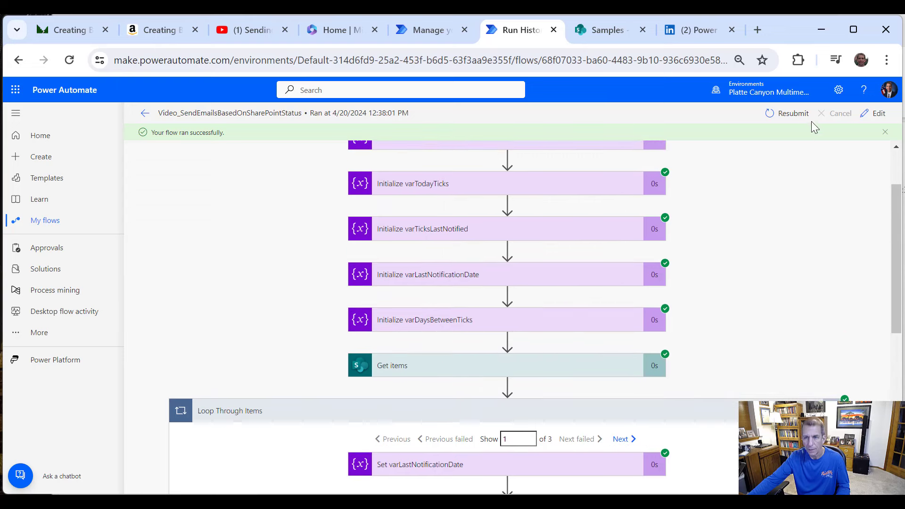
Step: Reopen the flow for editing, test it again with a manual run, and open its run history
{"action": "left_click", "coordinate": [143, 114]}
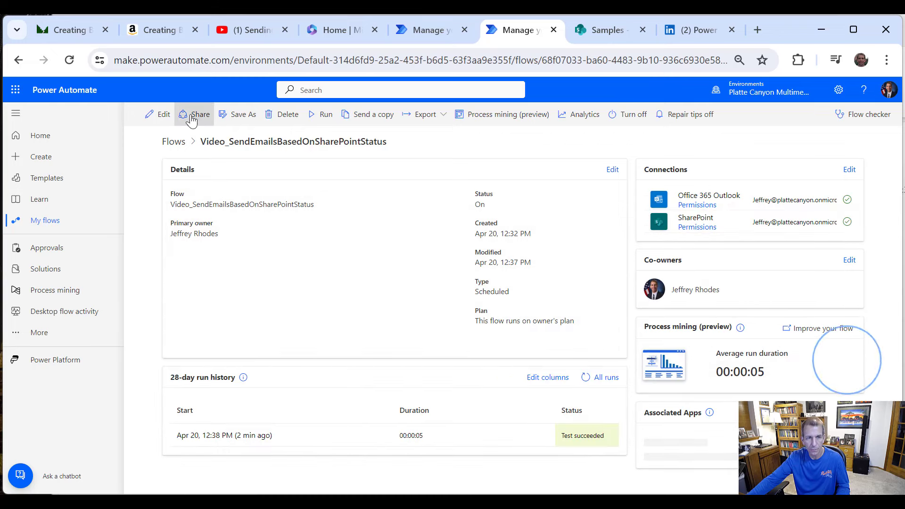
{"action": "left_click", "coordinate": [162, 115]}
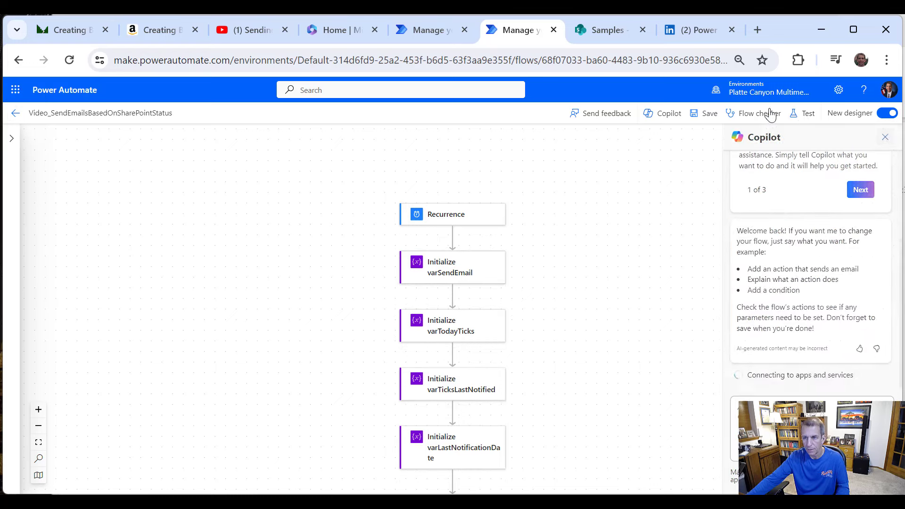
{"action": "left_click", "coordinate": [802, 113]}
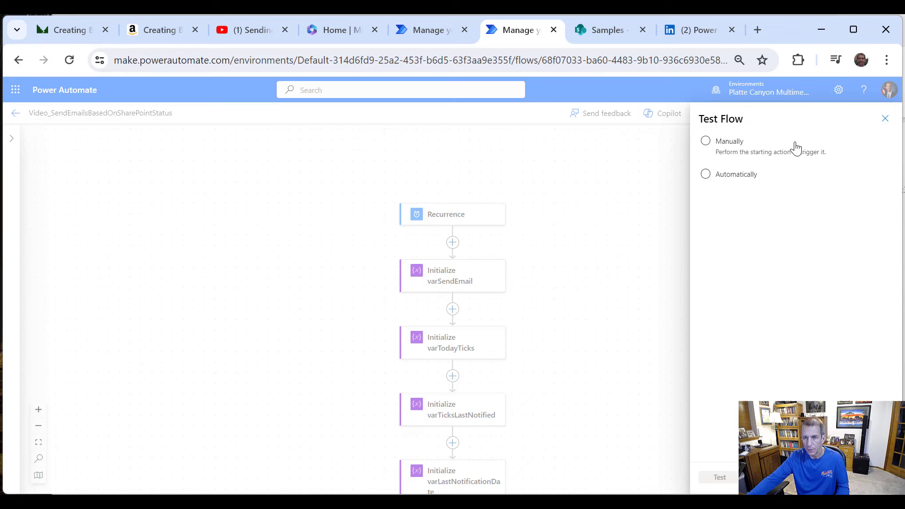
{"action": "left_click", "coordinate": [723, 142]}
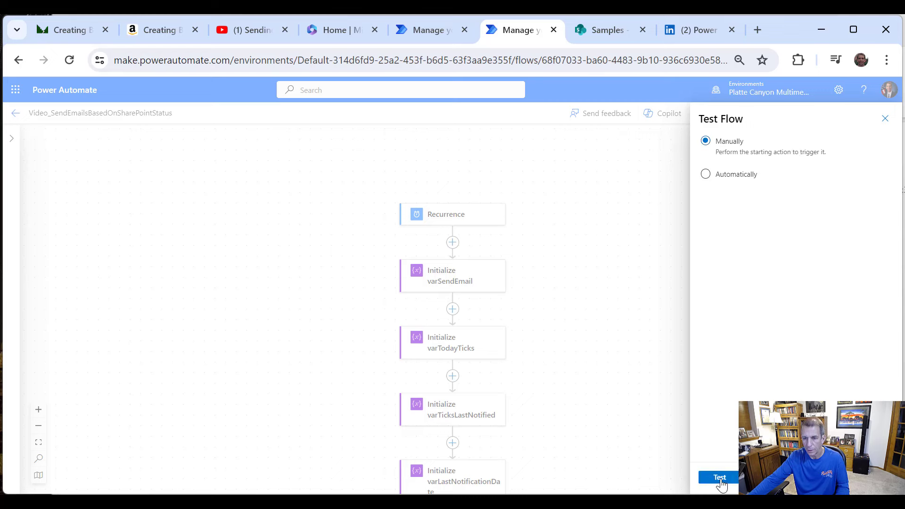
{"action": "left_click", "coordinate": [721, 478]}
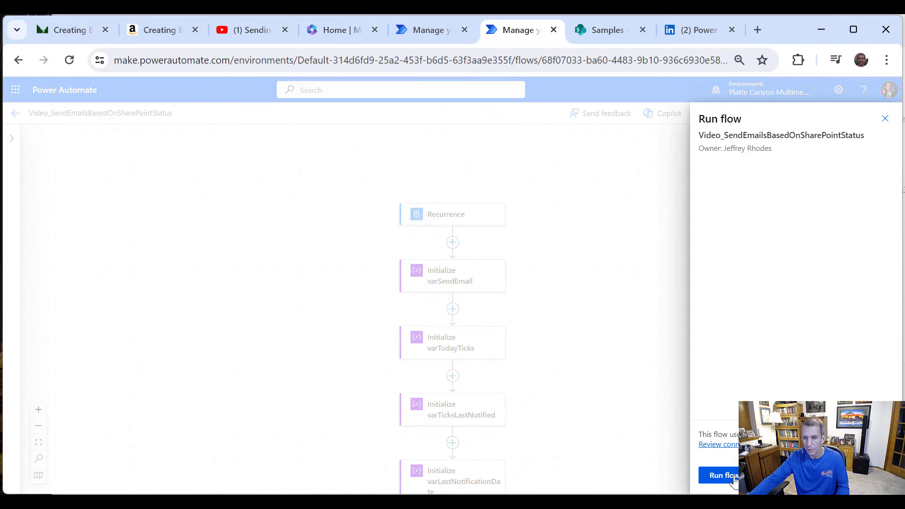
{"action": "left_click", "coordinate": [721, 475]}
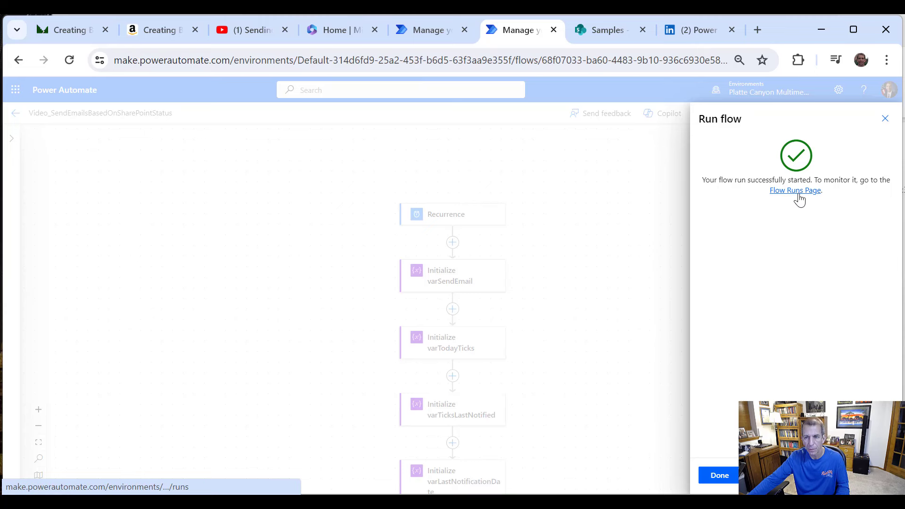
{"action": "left_click", "coordinate": [799, 196]}
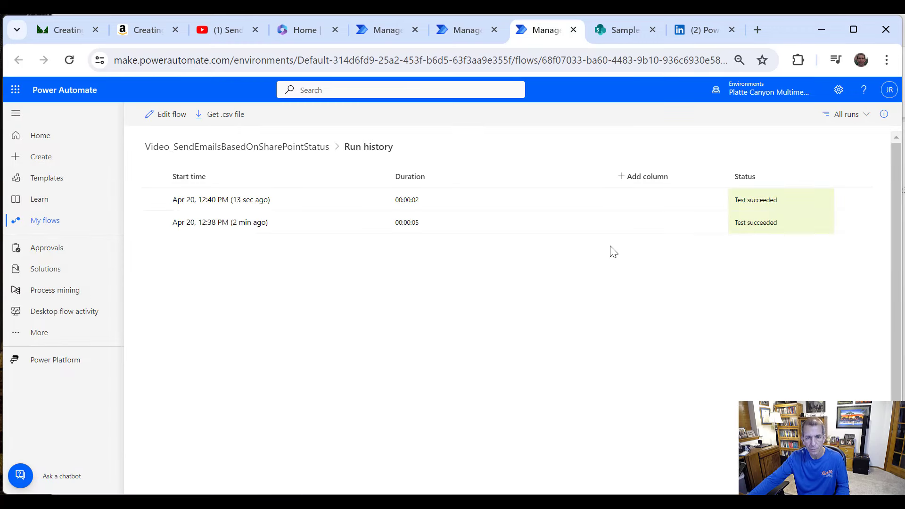
Step: Open the Apr 20, 12:40 PM run and inspect the Check if varSendEmail is true condition for the first loop item
{"action": "left_click", "coordinate": [250, 200]}
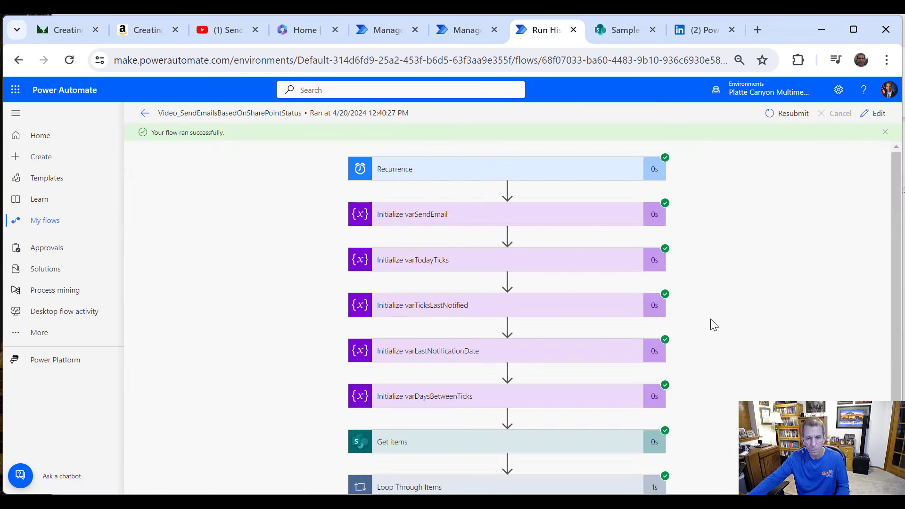
{"action": "scroll", "coordinate": [688, 351], "scroll_direction": "down", "scroll_amount": 1}
{"action": "left_click", "coordinate": [619, 461]}
{"action": "scroll", "coordinate": [704, 368], "scroll_direction": "down", "scroll_amount": 3}
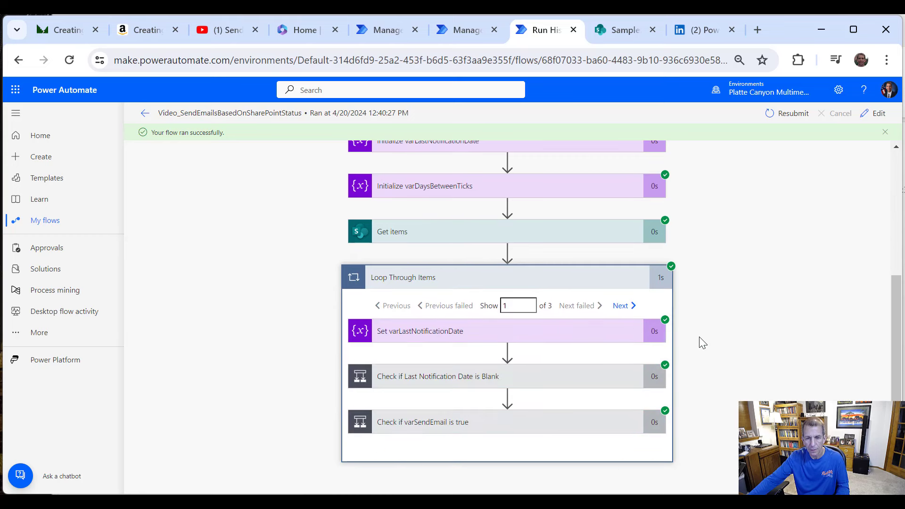
{"action": "left_click", "coordinate": [550, 430]}
{"action": "scroll", "coordinate": [744, 374], "scroll_direction": "down", "scroll_amount": 4}
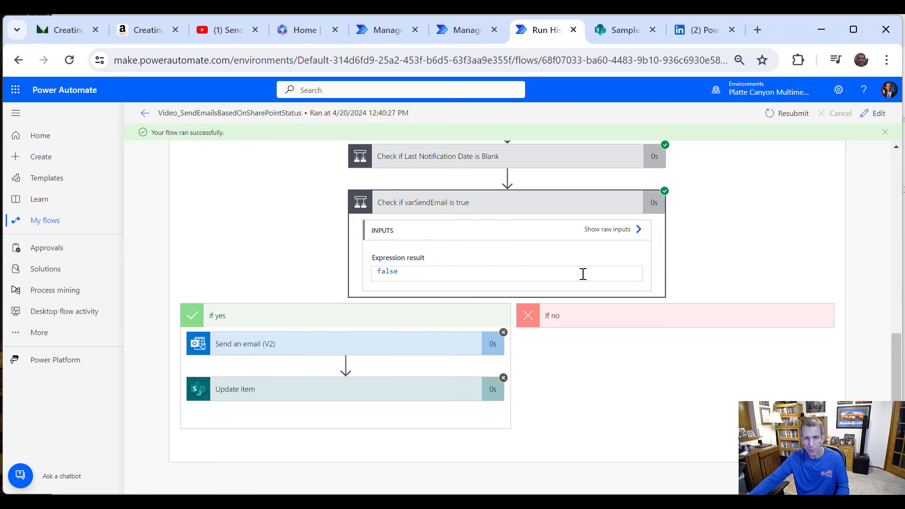
Step: Step through the second and third iterations of Loop Through Items and examine their varSendEmail condition and actions
{"action": "scroll", "coordinate": [713, 307], "scroll_direction": "up", "scroll_amount": 6}
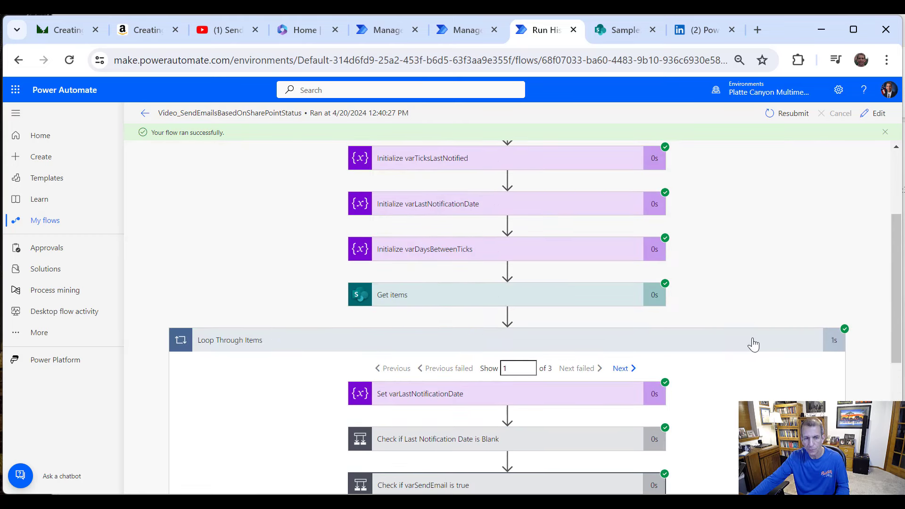
{"action": "scroll", "coordinate": [752, 344], "scroll_direction": "up", "scroll_amount": 3}
{"action": "scroll", "coordinate": [751, 353], "scroll_direction": "down", "scroll_amount": 3}
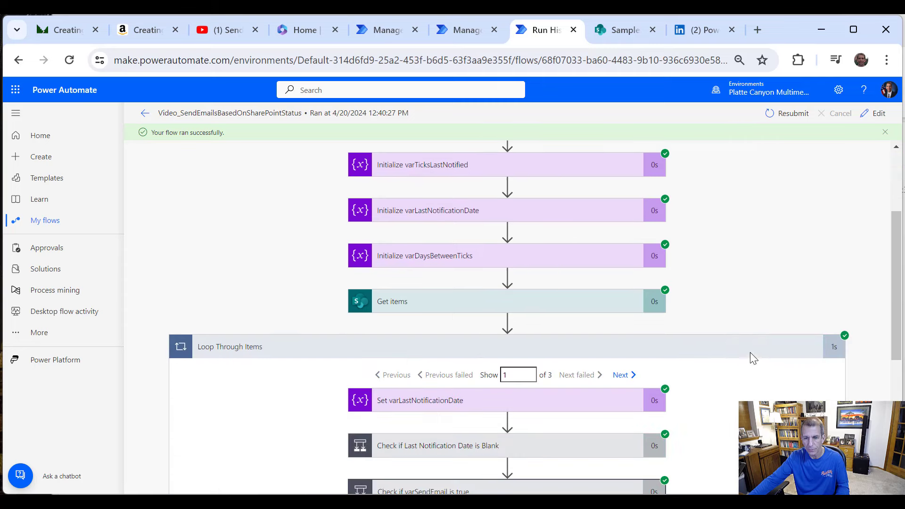
{"action": "left_click", "coordinate": [620, 375]}
{"action": "scroll", "coordinate": [752, 398], "scroll_direction": "down", "scroll_amount": 5}
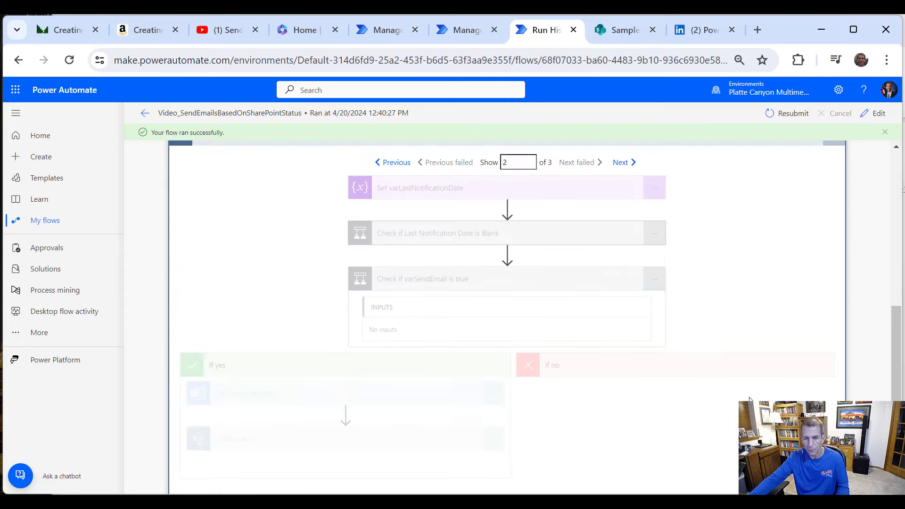
{"action": "scroll", "coordinate": [686, 276], "scroll_direction": "up", "scroll_amount": 1}
{"action": "scroll", "coordinate": [686, 276], "scroll_direction": "up", "scroll_amount": 5}
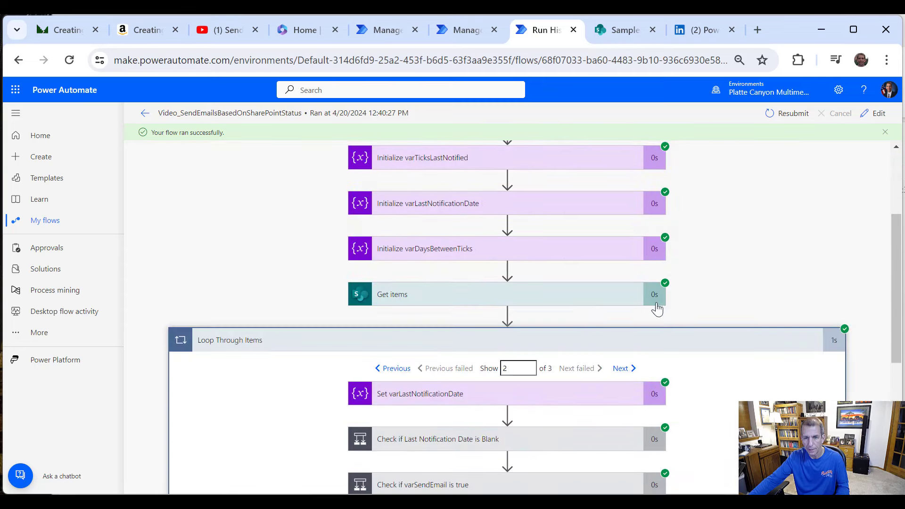
{"action": "left_click", "coordinate": [621, 368]}
{"action": "scroll", "coordinate": [752, 323], "scroll_direction": "down", "scroll_amount": 6}
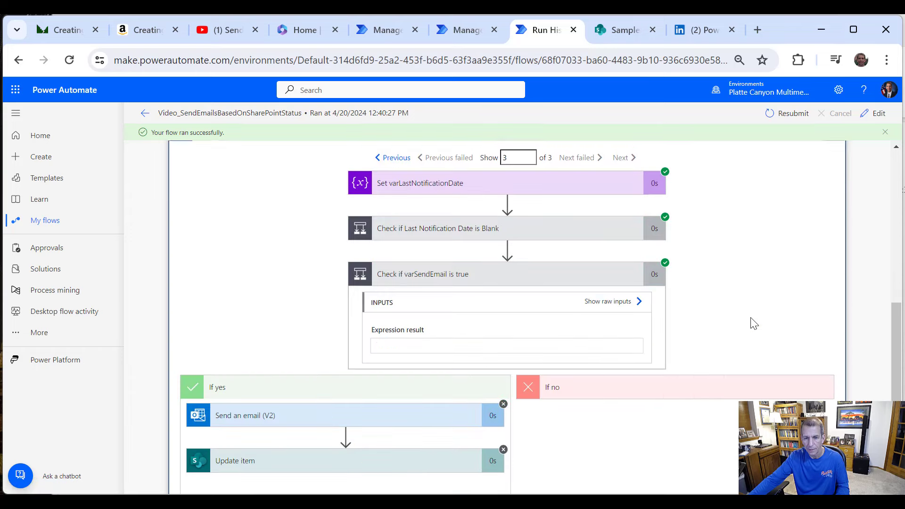
{"action": "scroll", "coordinate": [752, 330], "scroll_direction": "up", "scroll_amount": 3}
Step: Switch to the SharePoint TrainingStatus list, open it for grid editing, and change the second item's Date Last Notified to 04/12/2024
{"action": "left_click", "coordinate": [618, 30]}
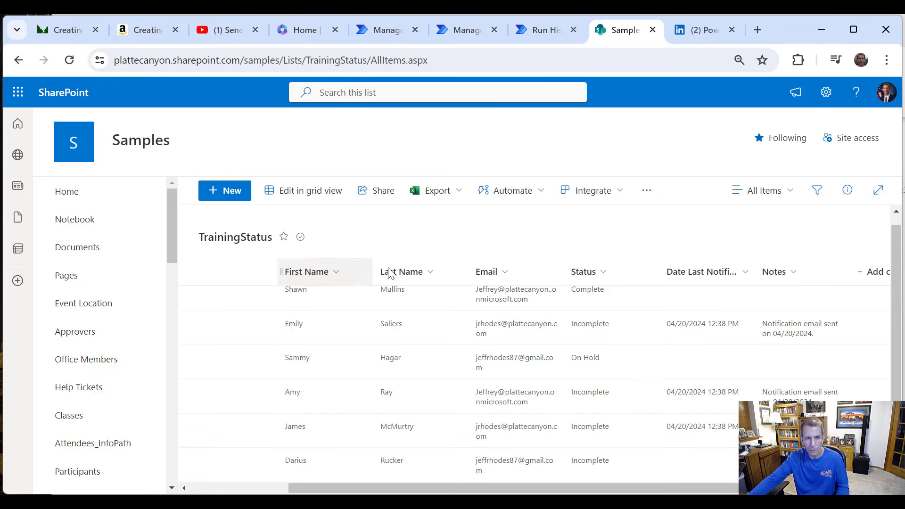
{"action": "left_click", "coordinate": [314, 198]}
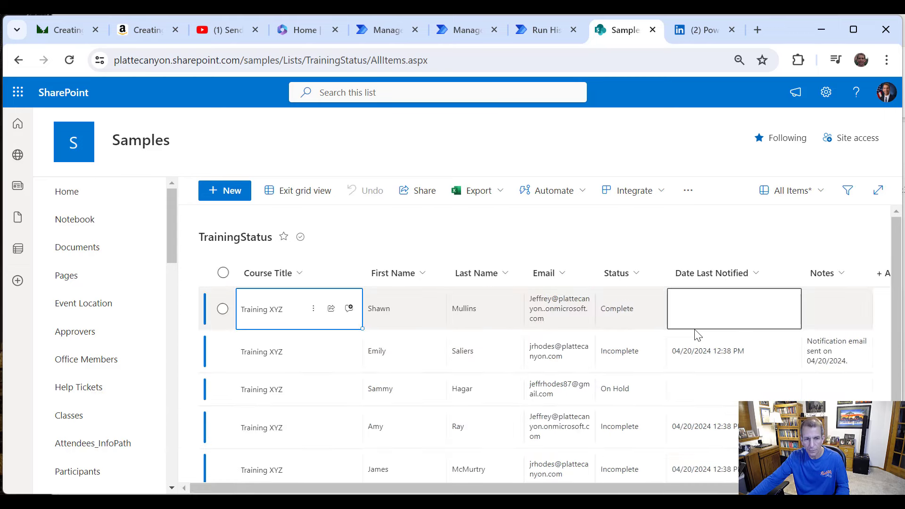
{"action": "left_click", "coordinate": [695, 348]}
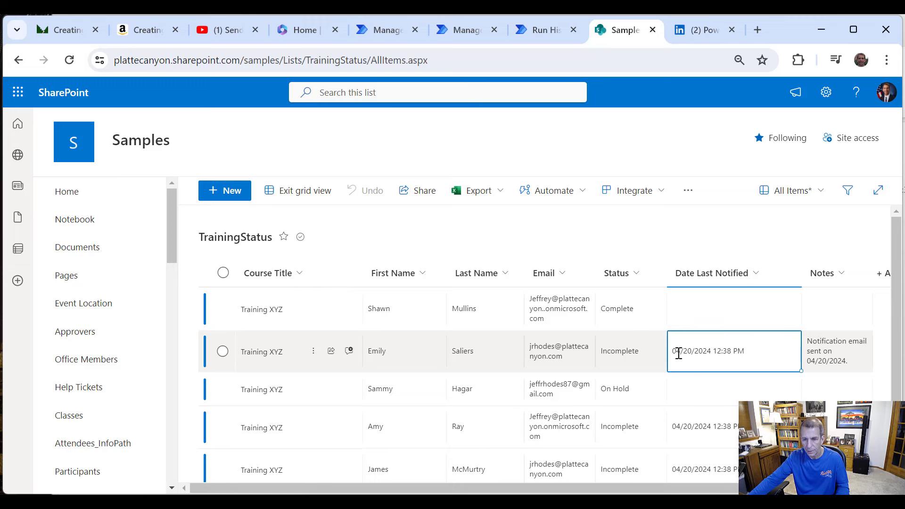
{"action": "left_click", "coordinate": [686, 352]}
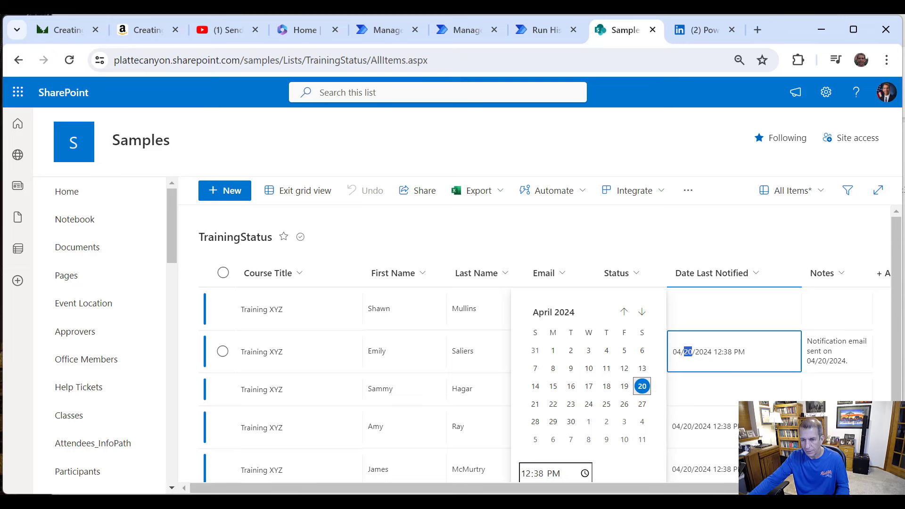
{"action": "type", "text": "12"}
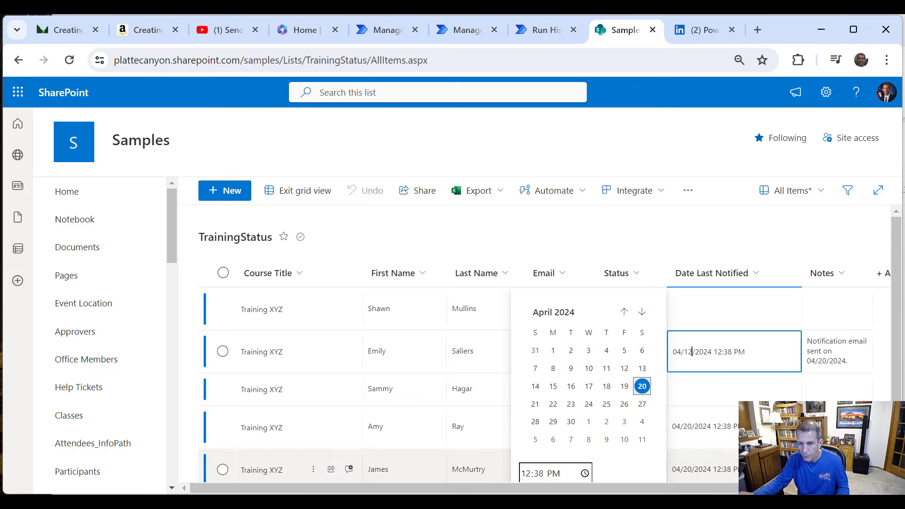
{"action": "key", "text": "Return"}
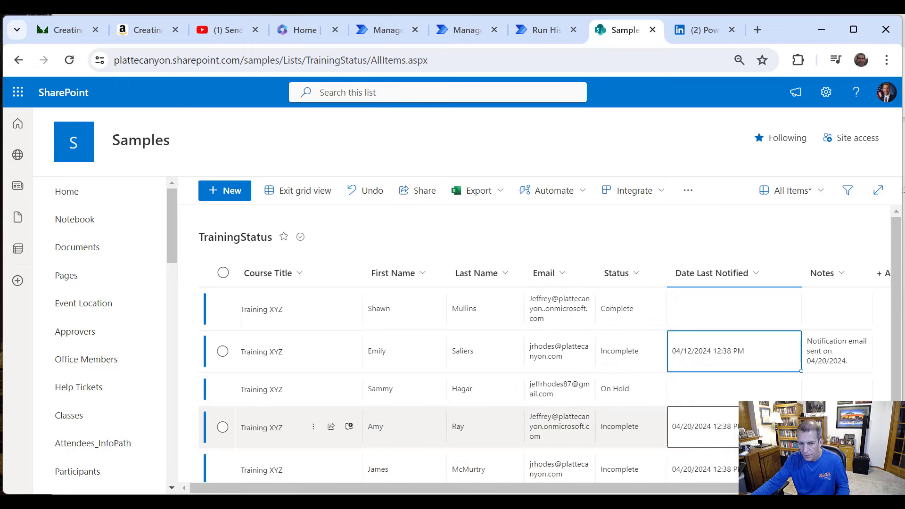
Step: Set the Date Last Notified of the fourth TrainingStatus item to 03/20/2024 and exit grid editing
{"action": "left_click", "coordinate": [683, 423]}
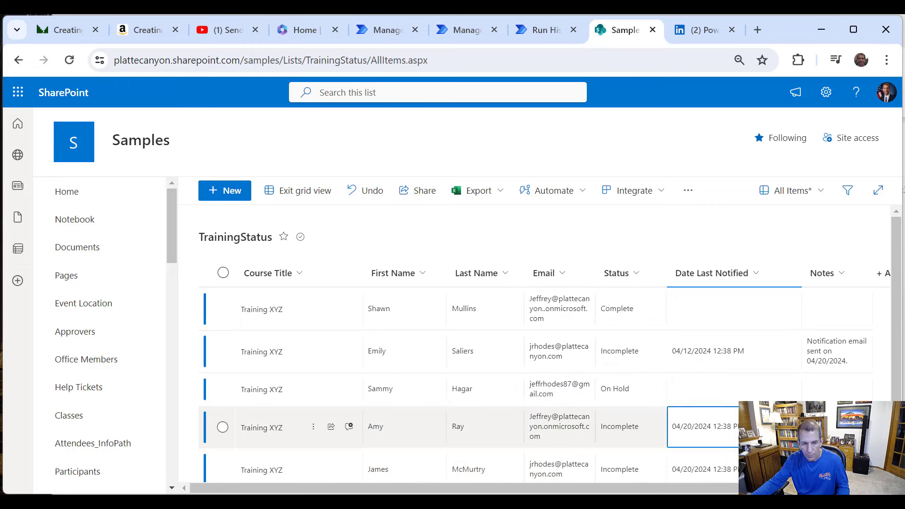
{"action": "left_click", "coordinate": [682, 425]}
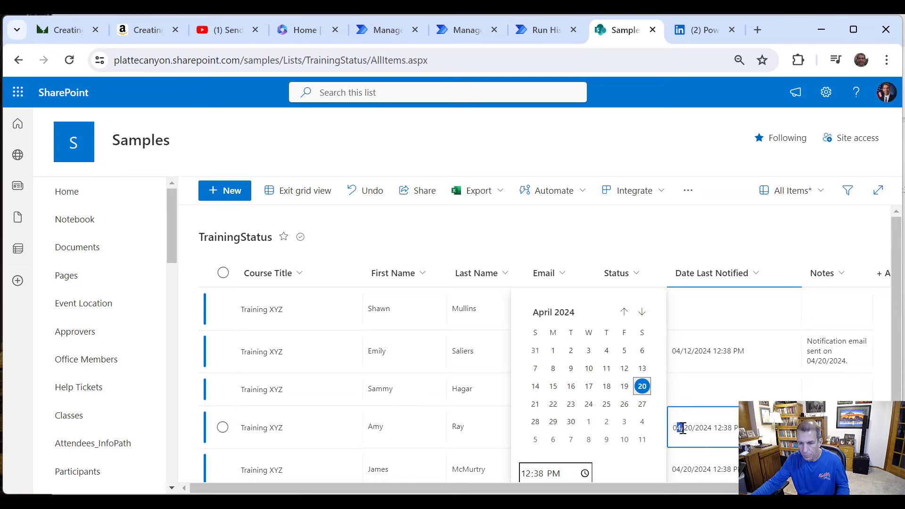
{"action": "type", "text": "03"}
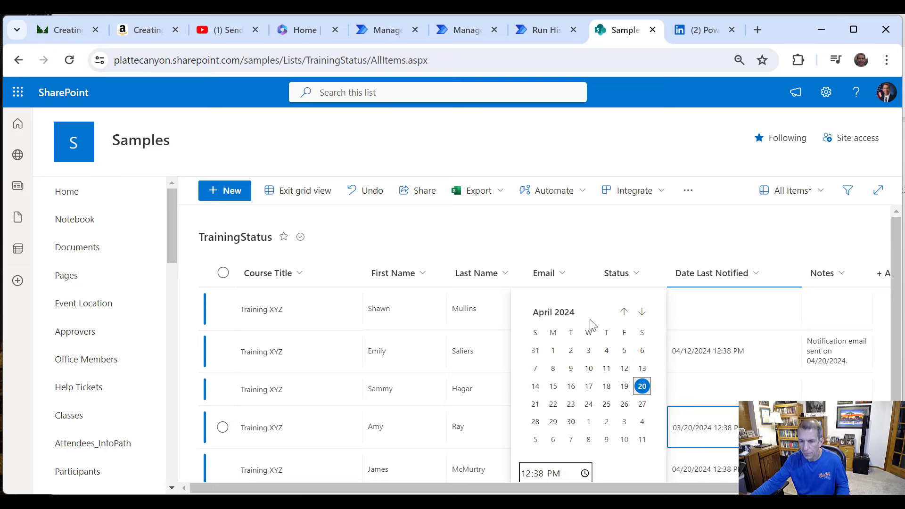
{"action": "left_click", "coordinate": [706, 386]}
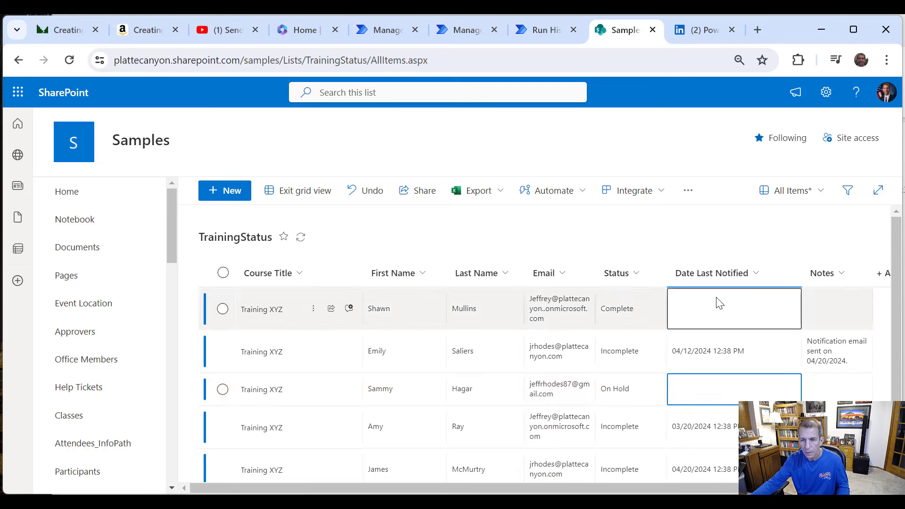
{"action": "left_click", "coordinate": [307, 193]}
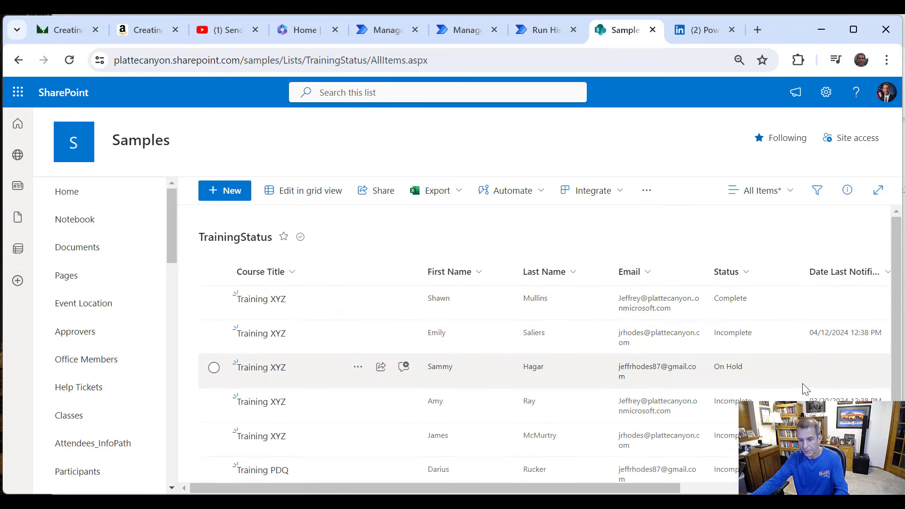
Step: Return to Power Automate, close the finished run message, reopen the flow for editing and dismiss the feedback form
{"action": "left_click", "coordinate": [539, 28]}
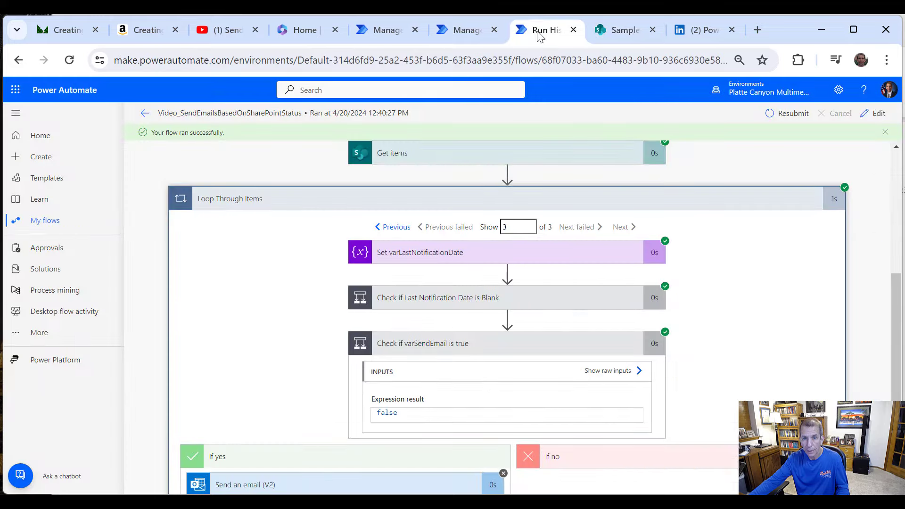
{"action": "scroll", "coordinate": [561, 161], "scroll_direction": "up", "scroll_amount": 5}
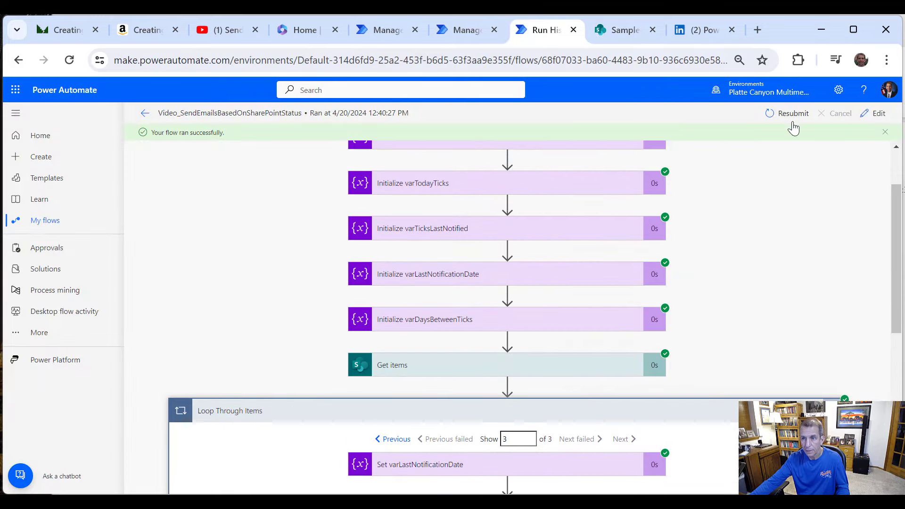
{"action": "left_click", "coordinate": [470, 28]}
{"action": "left_click", "coordinate": [361, 31]}
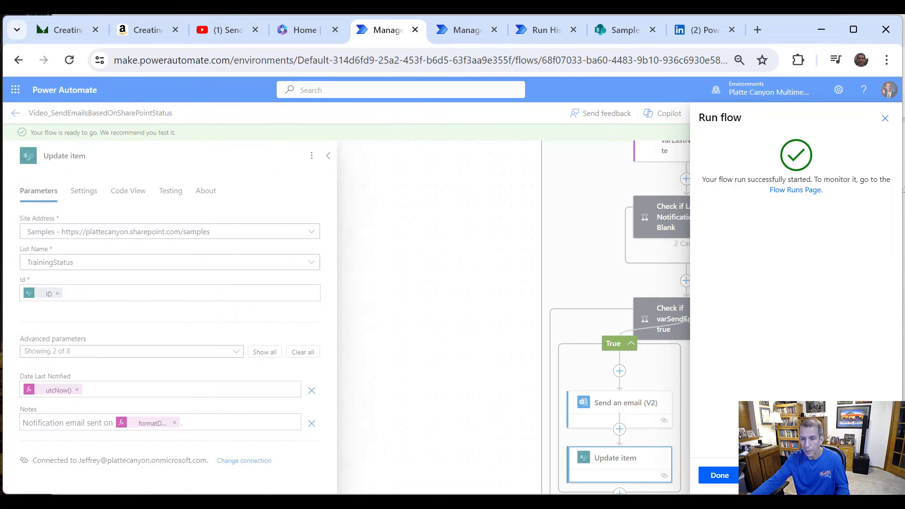
{"action": "left_click", "coordinate": [720, 475]}
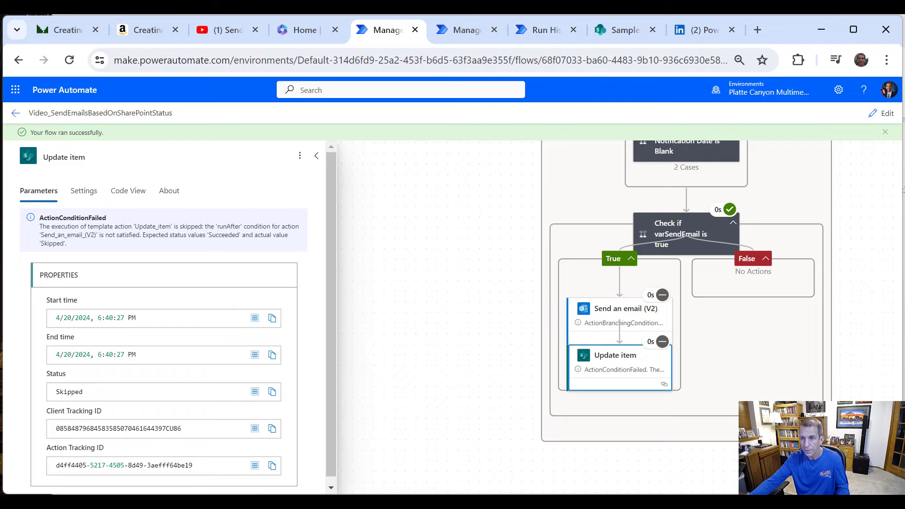
{"action": "scroll", "coordinate": [677, 132], "scroll_direction": "up", "scroll_amount": 5}
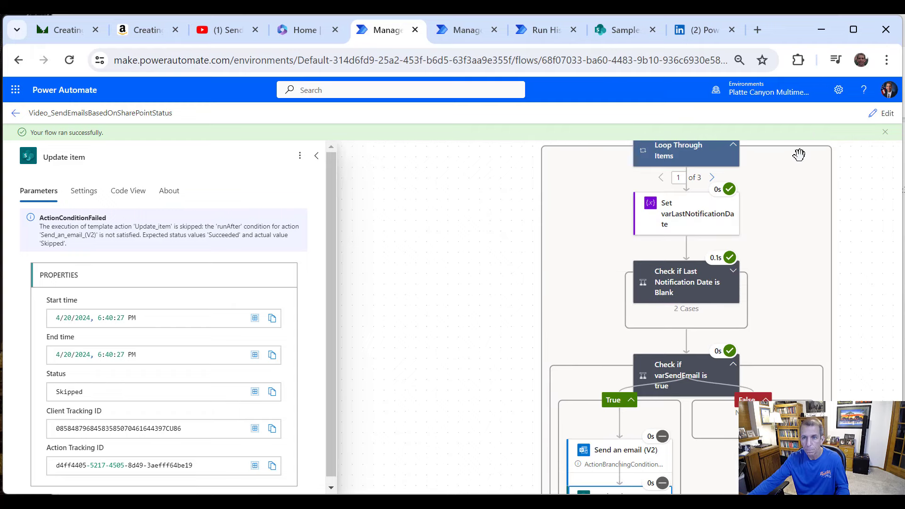
{"action": "scroll", "coordinate": [802, 158], "scroll_direction": "up", "scroll_amount": 2}
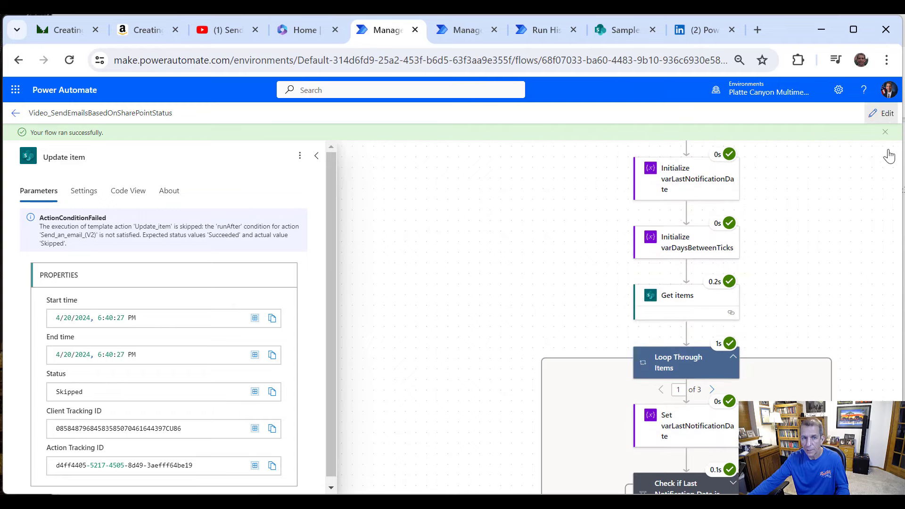
{"action": "left_click", "coordinate": [888, 116]}
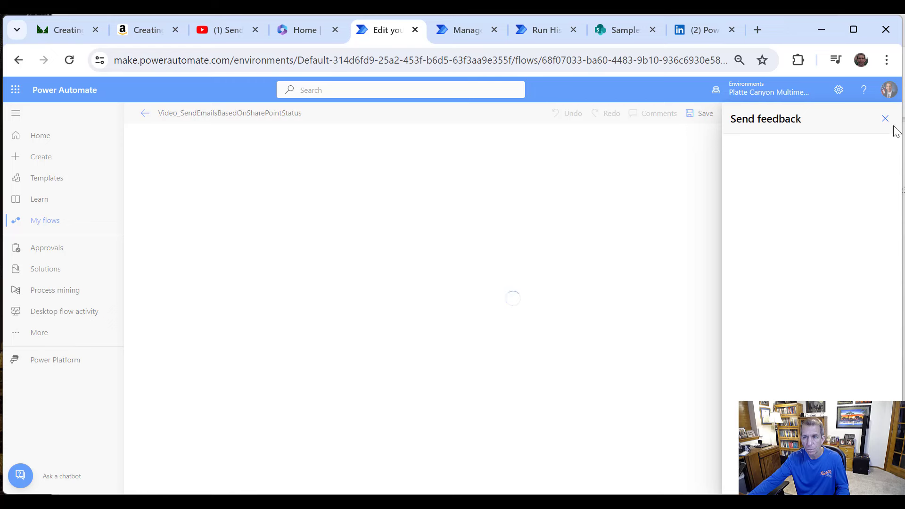
{"action": "left_click", "coordinate": [889, 121]}
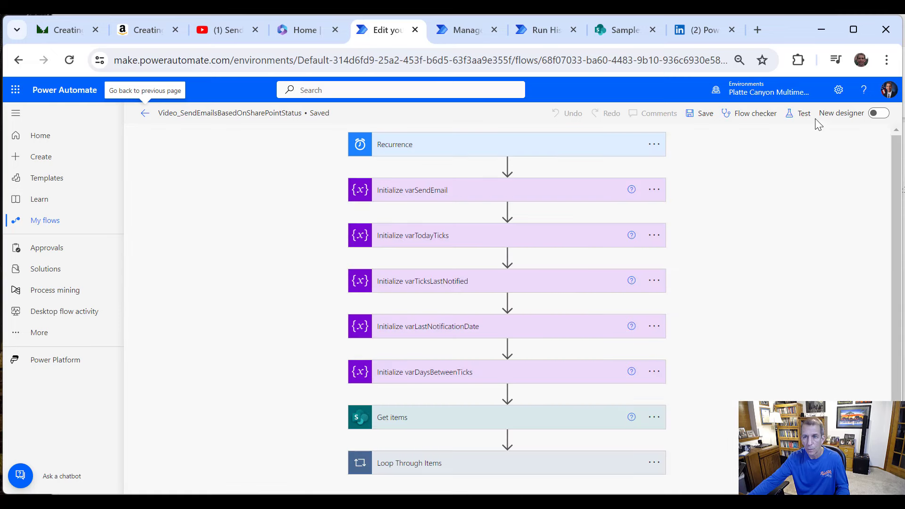
Step: Test the flow again with a manual run and open its run history
{"action": "left_click", "coordinate": [805, 117]}
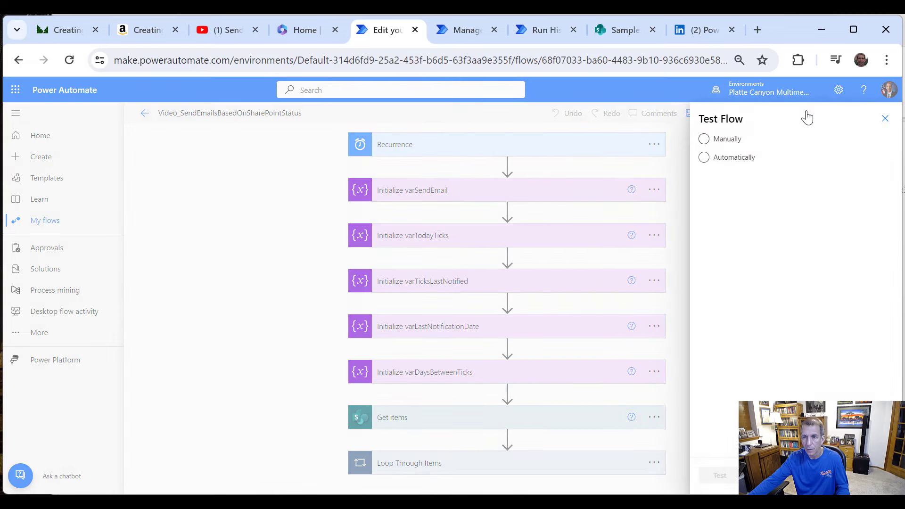
{"action": "left_click", "coordinate": [721, 140]}
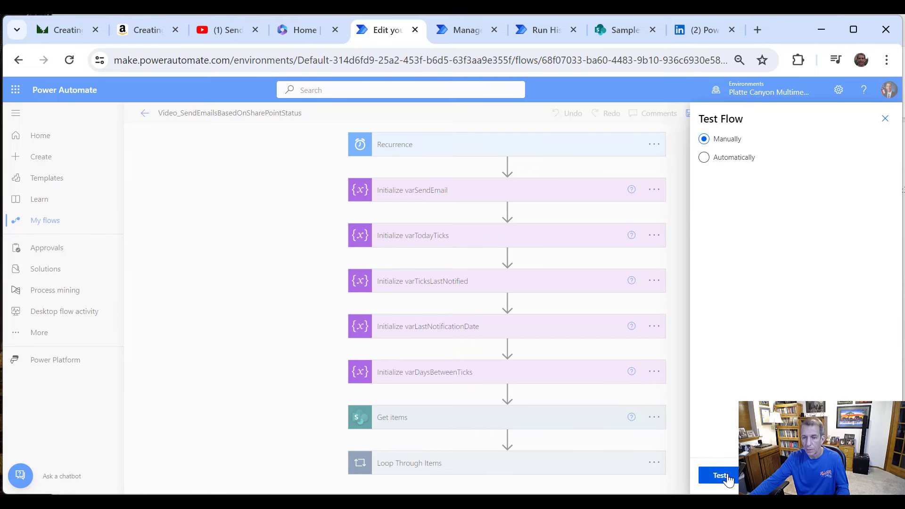
{"action": "left_click", "coordinate": [733, 478]}
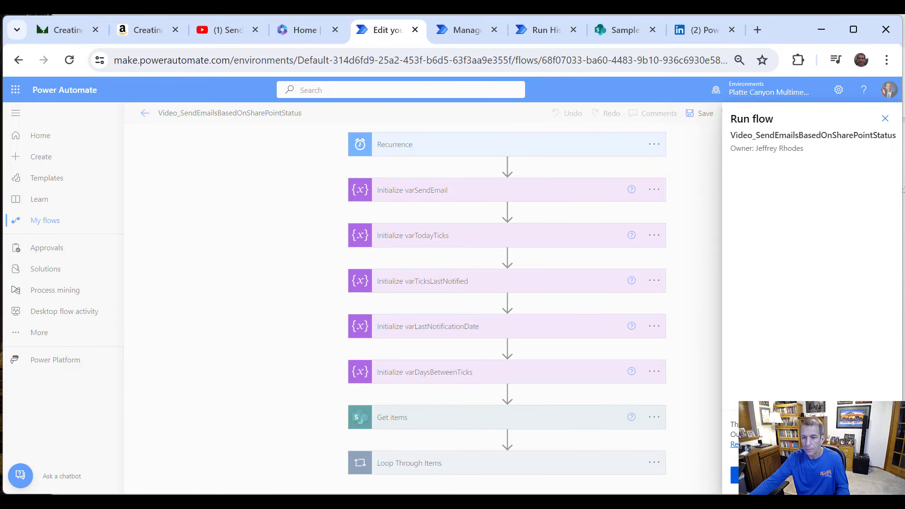
{"action": "left_click", "coordinate": [733, 476]}
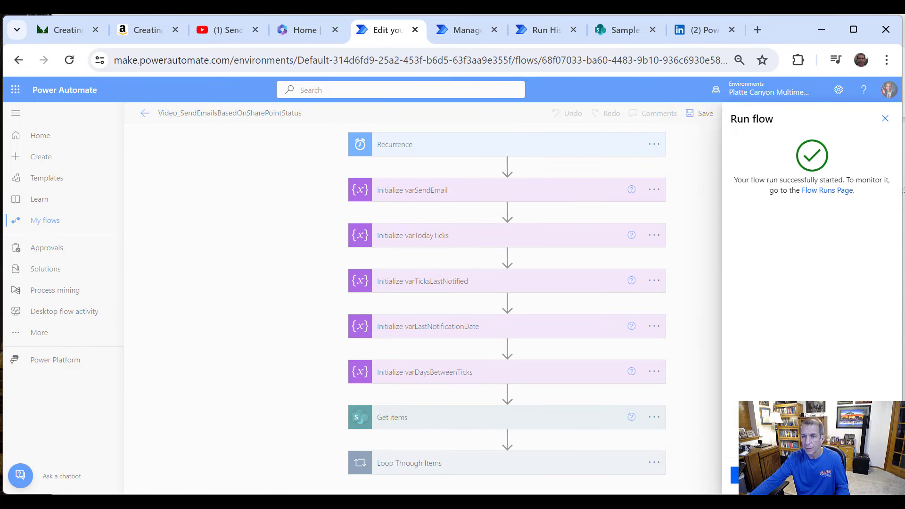
{"action": "left_click", "coordinate": [828, 195]}
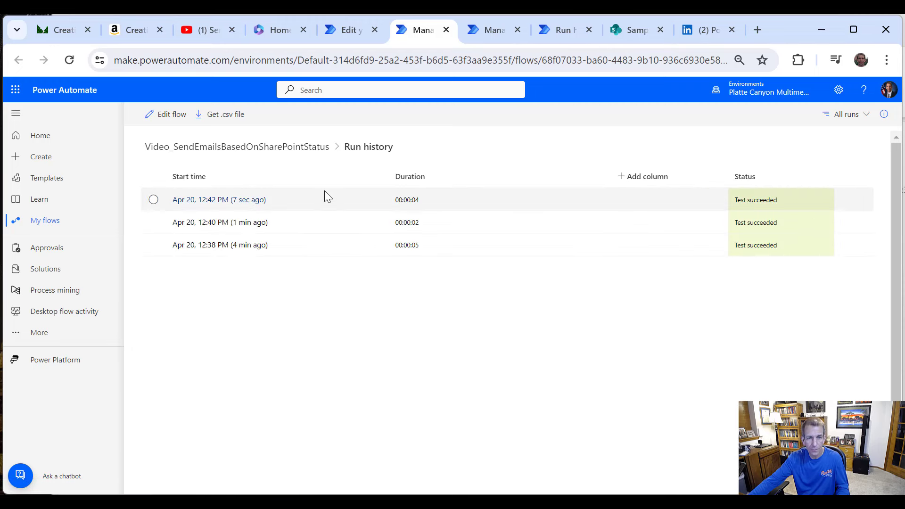
Step: Open the Apr 20, 12:42 PM run and inspect the Check if varSendEmail is true condition for the first loop item
{"action": "left_click", "coordinate": [238, 204]}
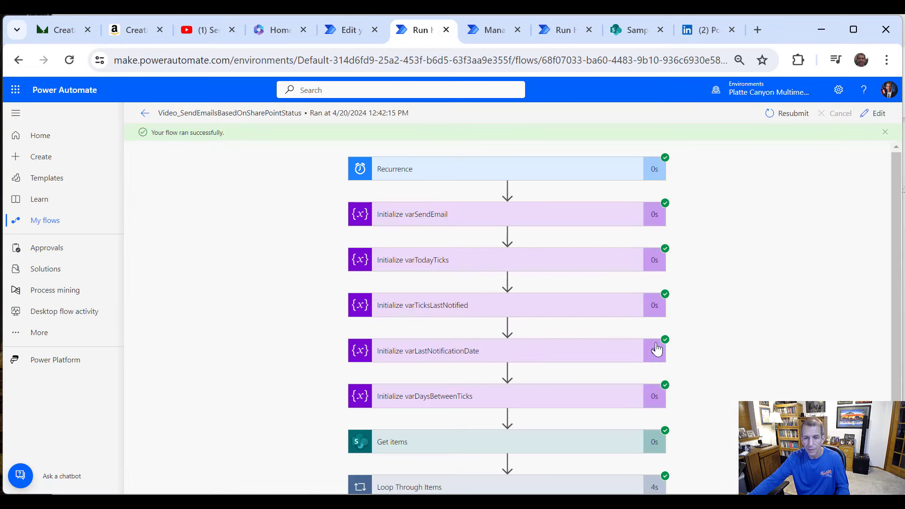
{"action": "scroll", "coordinate": [631, 423], "scroll_direction": "down", "scroll_amount": 1}
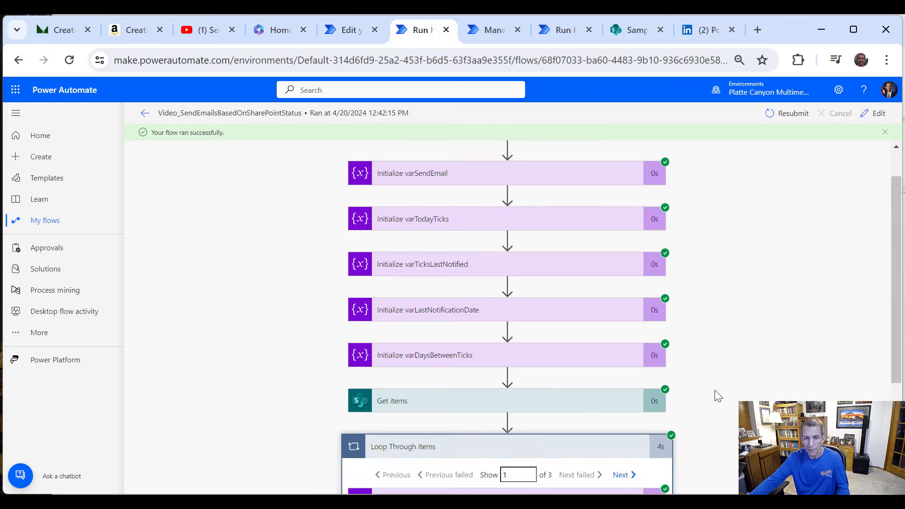
{"action": "scroll", "coordinate": [715, 392], "scroll_direction": "down", "scroll_amount": 4}
{"action": "left_click", "coordinate": [626, 426]}
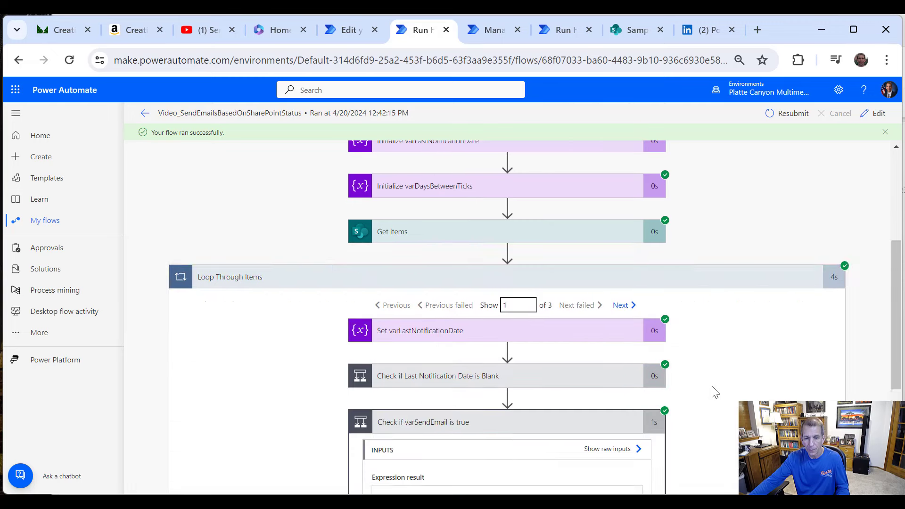
{"action": "scroll", "coordinate": [712, 390], "scroll_direction": "down", "scroll_amount": 5}
{"action": "scroll", "coordinate": [703, 394], "scroll_direction": "up", "scroll_amount": 3}
{"action": "scroll", "coordinate": [689, 398], "scroll_direction": "down", "scroll_amount": 3}
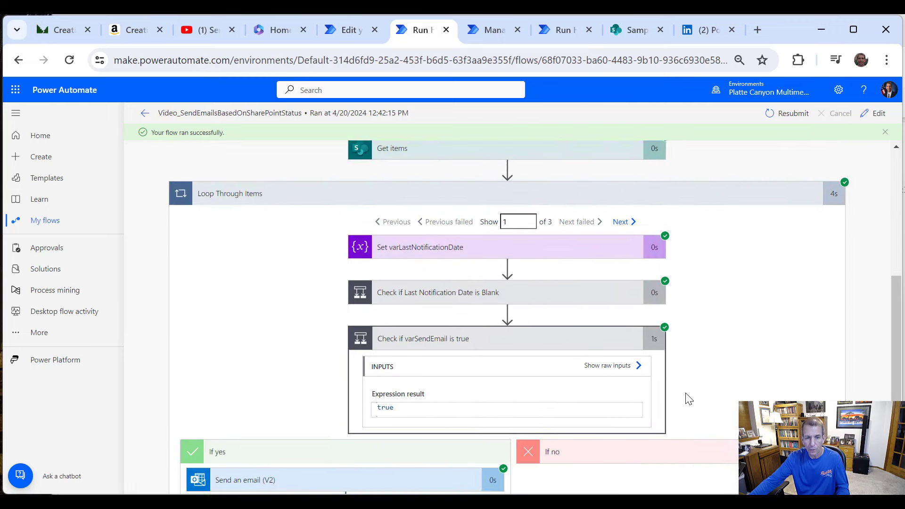
Step: Examine the recipient, subject and body inputs of Send an email (V2) for the first loop item
{"action": "left_click", "coordinate": [406, 348]}
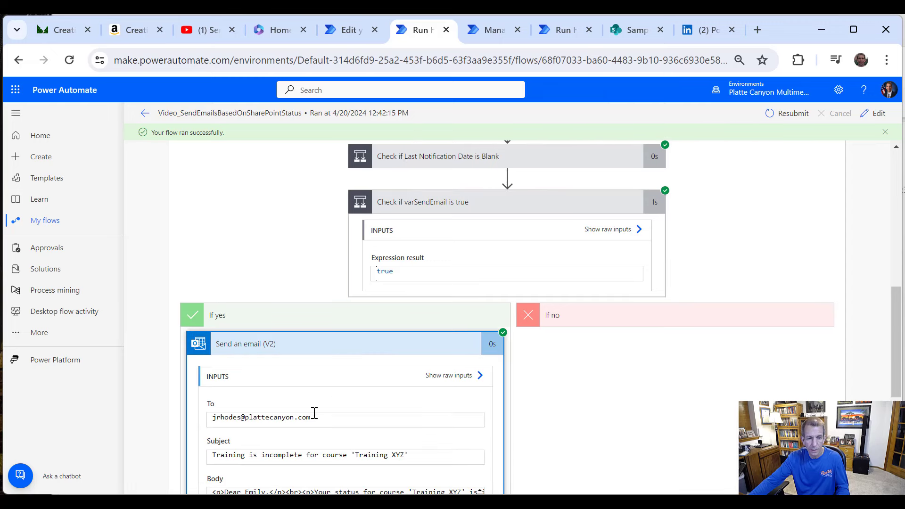
{"action": "scroll", "coordinate": [338, 406], "scroll_direction": "down", "scroll_amount": 2}
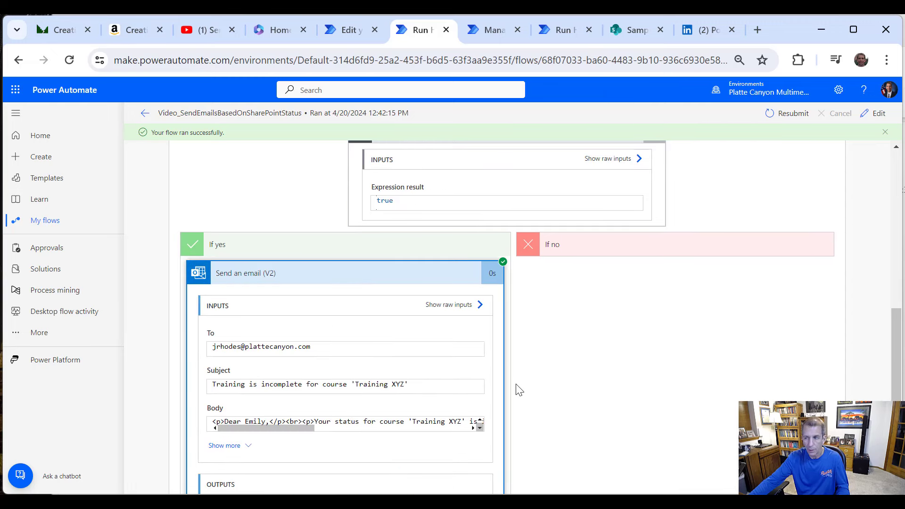
{"action": "scroll", "coordinate": [517, 390], "scroll_direction": "up", "scroll_amount": 6}
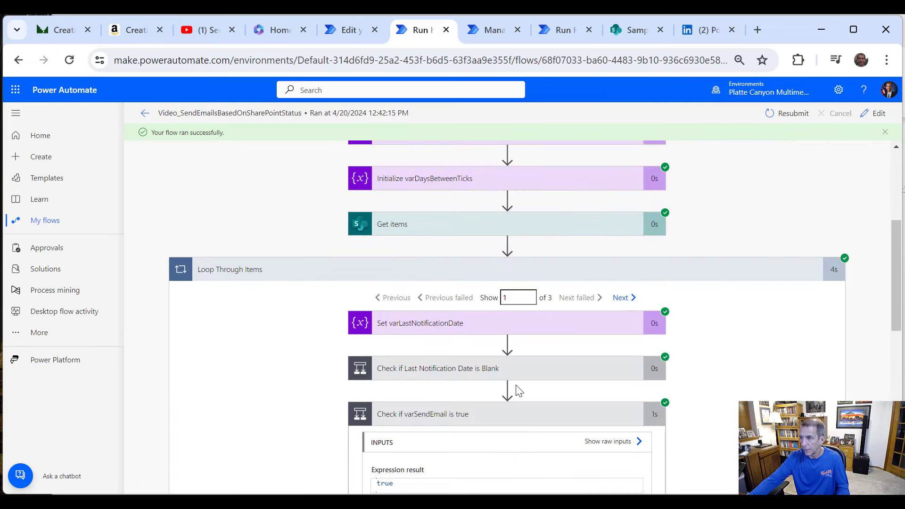
Step: Move to the second iteration of Loop Through Items and examine its varSendEmail condition and Send an email (V2) inputs
{"action": "left_click", "coordinate": [631, 297]}
{"action": "scroll", "coordinate": [745, 363], "scroll_direction": "down", "scroll_amount": 6}
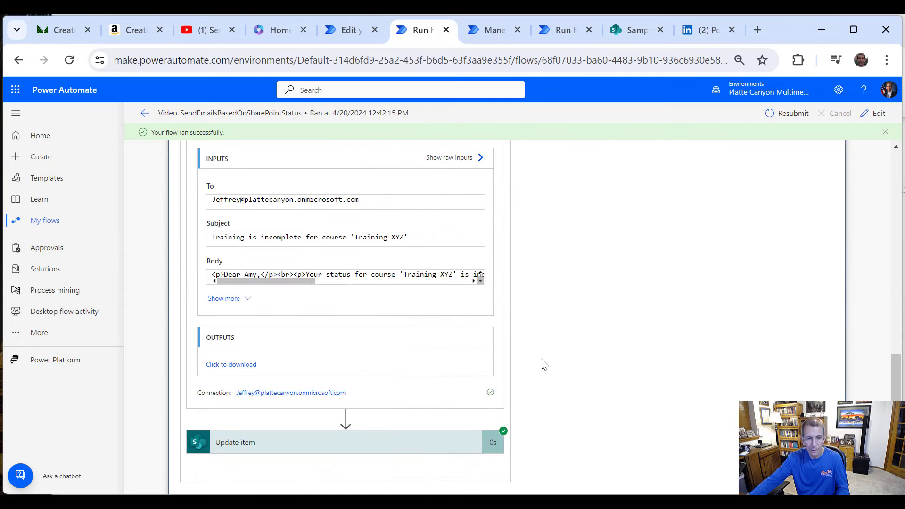
{"action": "scroll", "coordinate": [442, 362], "scroll_direction": "up", "scroll_amount": 5}
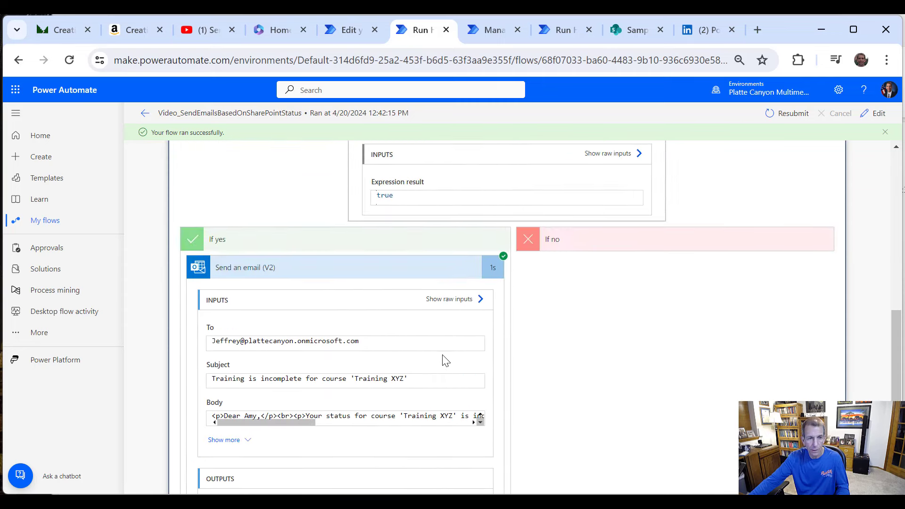
{"action": "scroll", "coordinate": [443, 361], "scroll_direction": "down", "scroll_amount": 3}
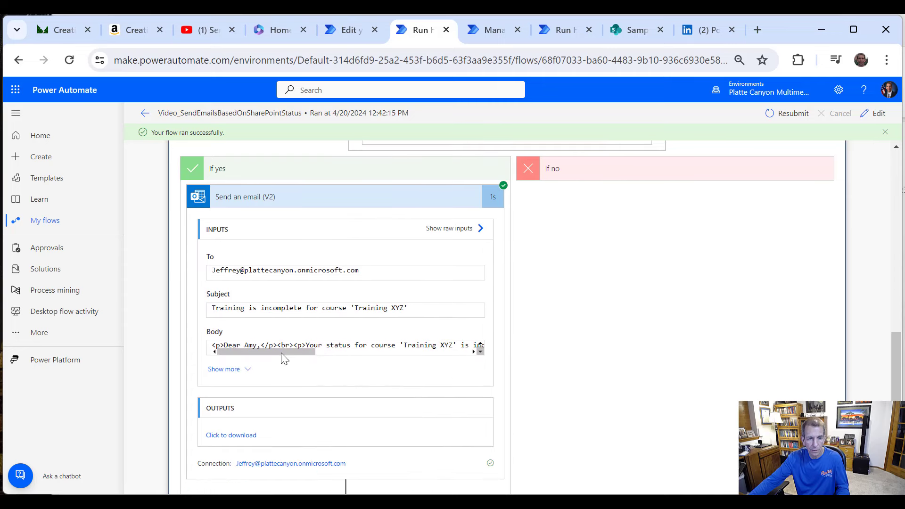
{"action": "scroll", "coordinate": [665, 330], "scroll_direction": "up", "scroll_amount": 6}
{"action": "scroll", "coordinate": [669, 333], "scroll_direction": "up", "scroll_amount": 5}
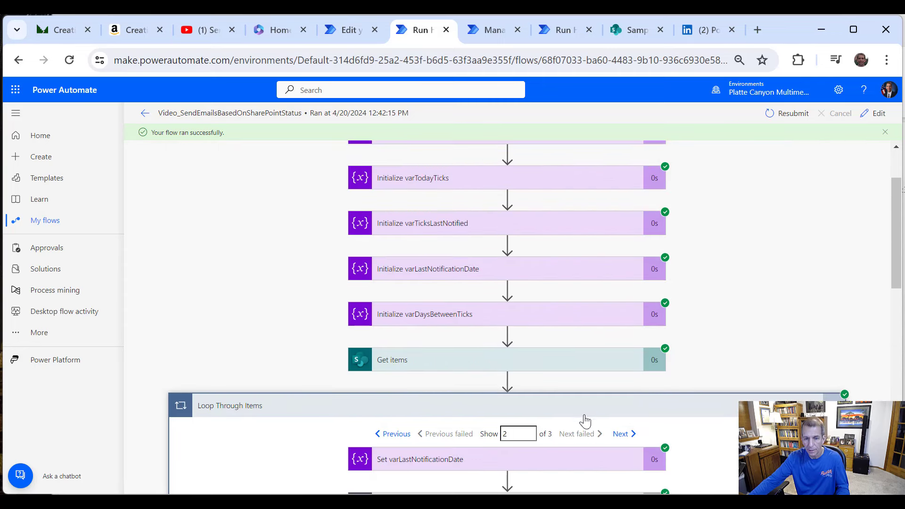
Step: Move to the third iteration of Loop Through Items and examine its varSendEmail condition and the If yes branch actions
{"action": "left_click", "coordinate": [630, 434]}
{"action": "scroll", "coordinate": [656, 407], "scroll_direction": "down", "scroll_amount": 6}
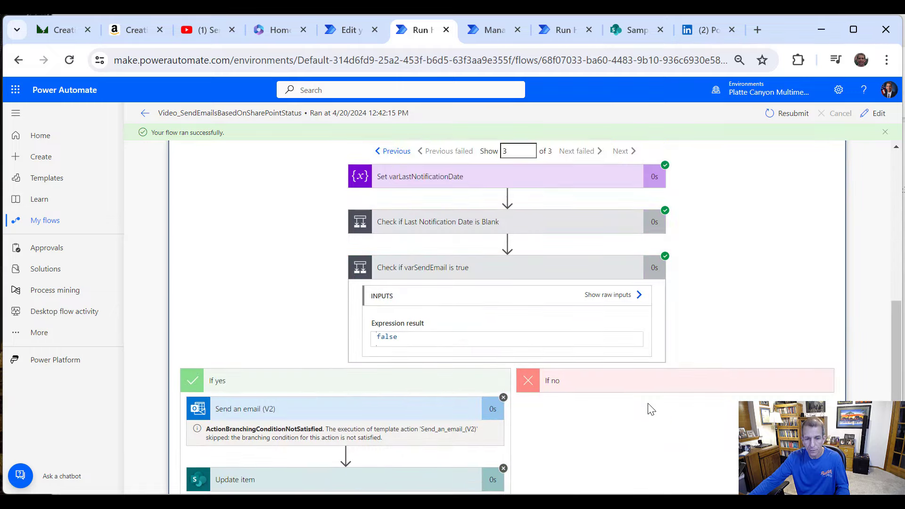
{"action": "scroll", "coordinate": [651, 409], "scroll_direction": "down", "scroll_amount": 2}
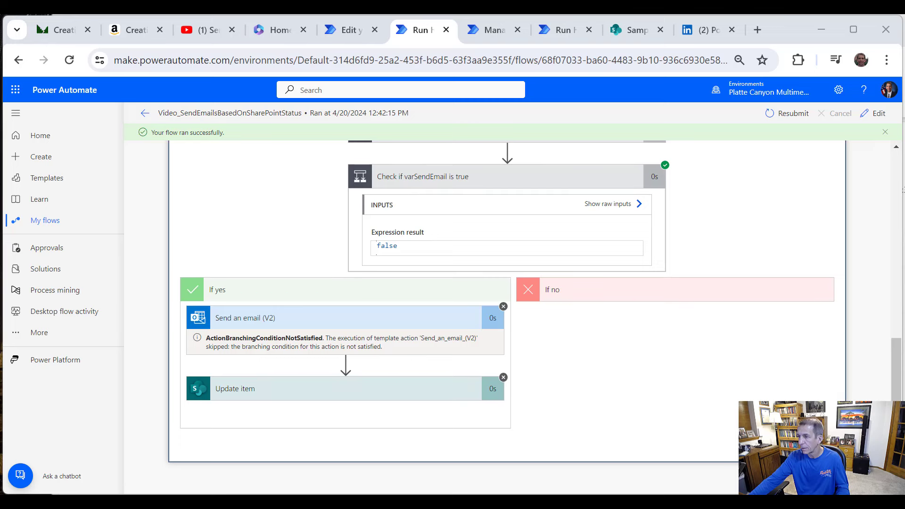
Step: Switch to Outlook to read the two incomplete-training emails for course 'Training XYZ', and return to the flow's run history in the browser
{"action": "key", "text": "alt+Tab"}
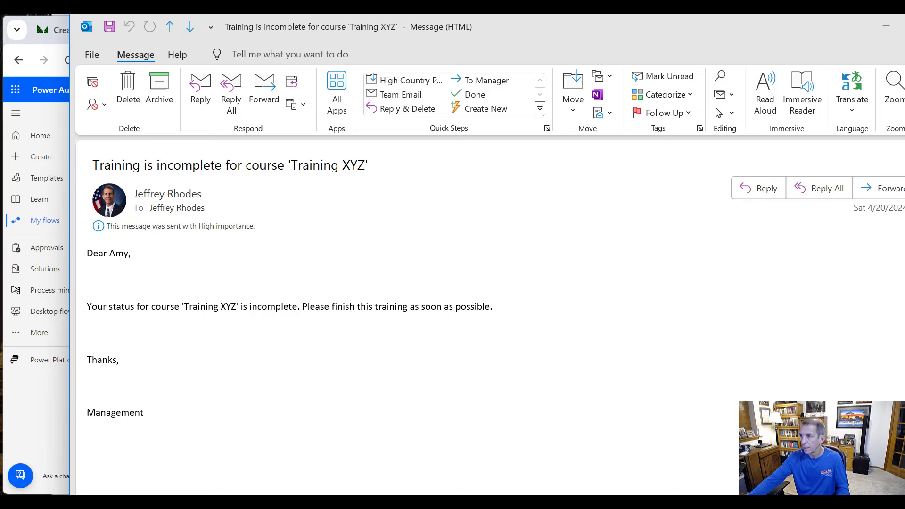
{"action": "key", "text": "alt+Tab"}
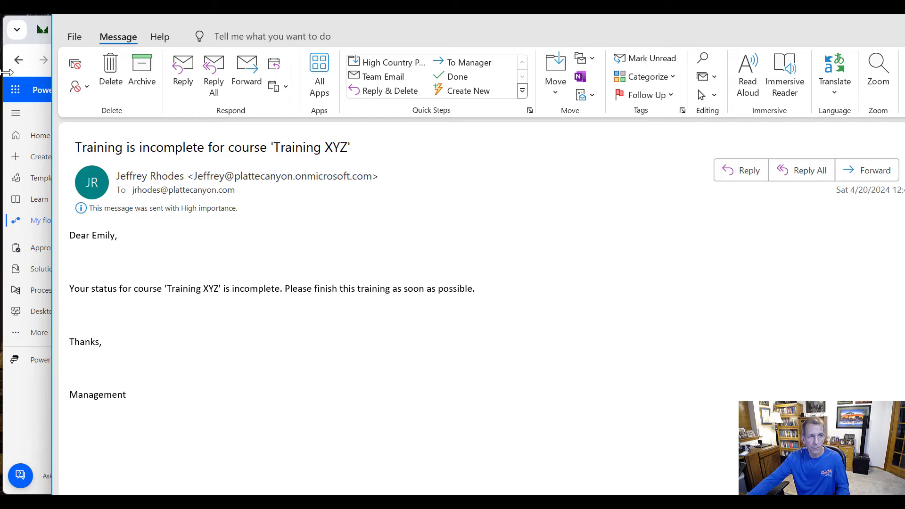
{"action": "left_click", "coordinate": [16, 57]}
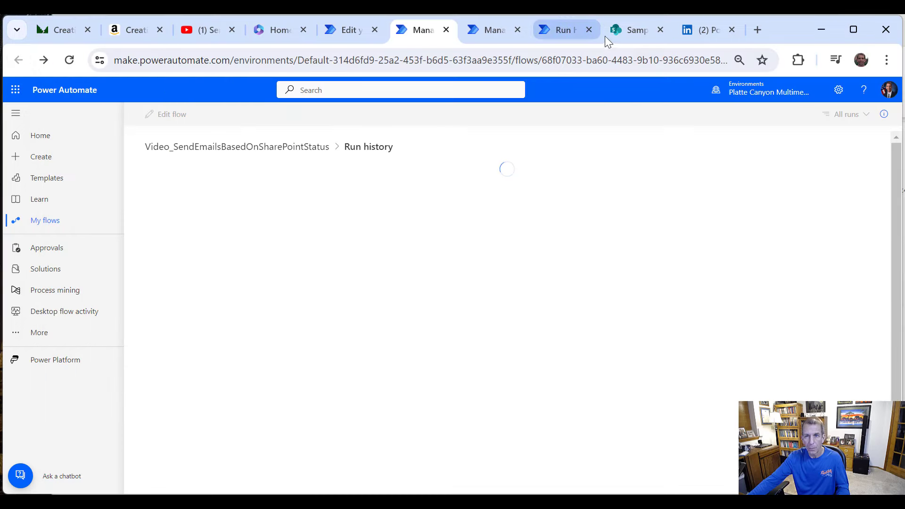
Step: Reload the TrainingStatus list in SharePoint and check the date last notified and Notes columns for the incomplete trainees
{"action": "left_click", "coordinate": [642, 31]}
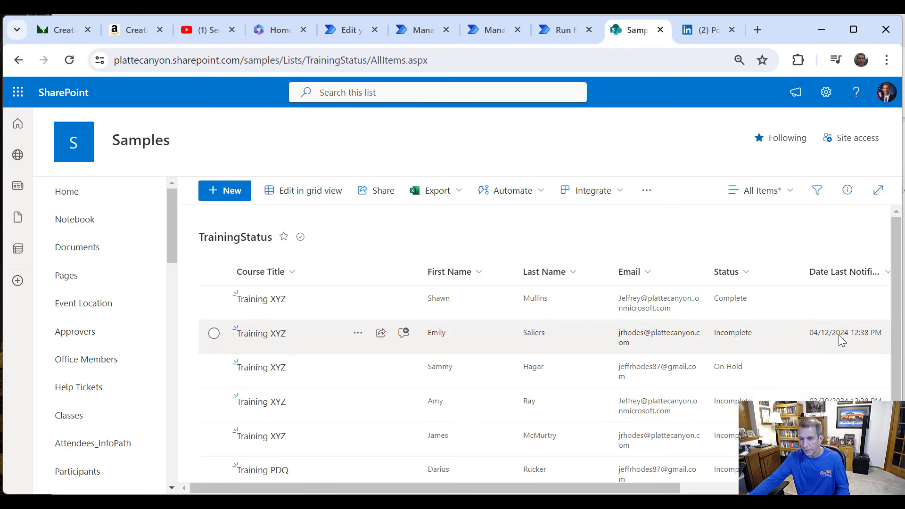
{"action": "right_click", "coordinate": [703, 225]}
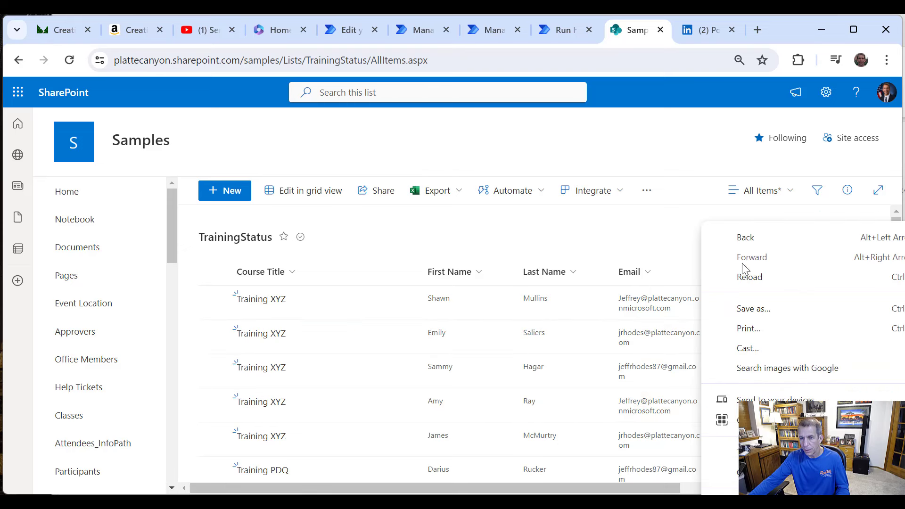
{"action": "left_click", "coordinate": [747, 277]}
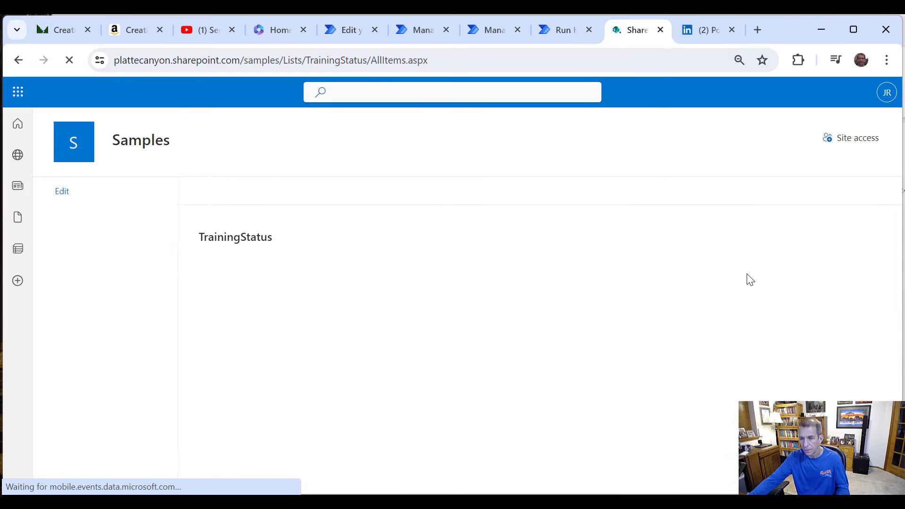
{"action": "right_click", "coordinate": [750, 236]}
{"action": "left_click", "coordinate": [795, 289]}
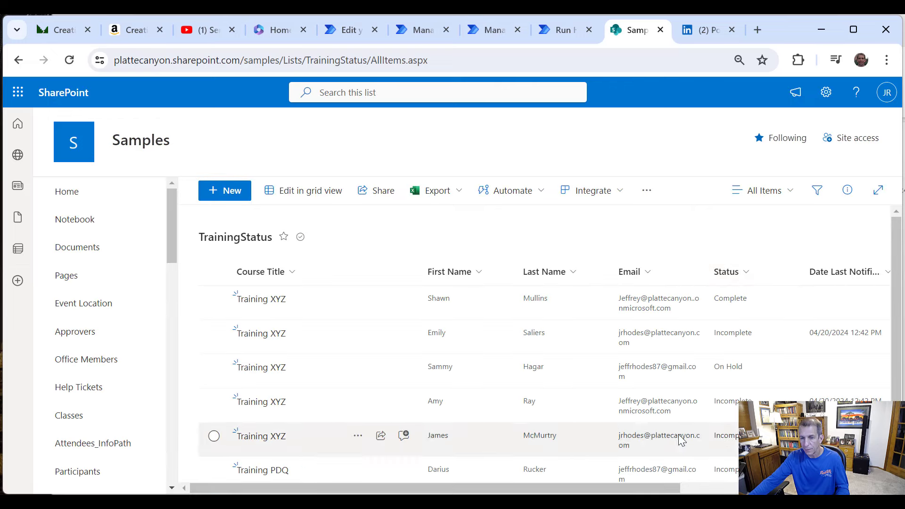
{"action": "left_click_drag", "start_coordinate": [642, 488], "coordinate": [799, 489]}
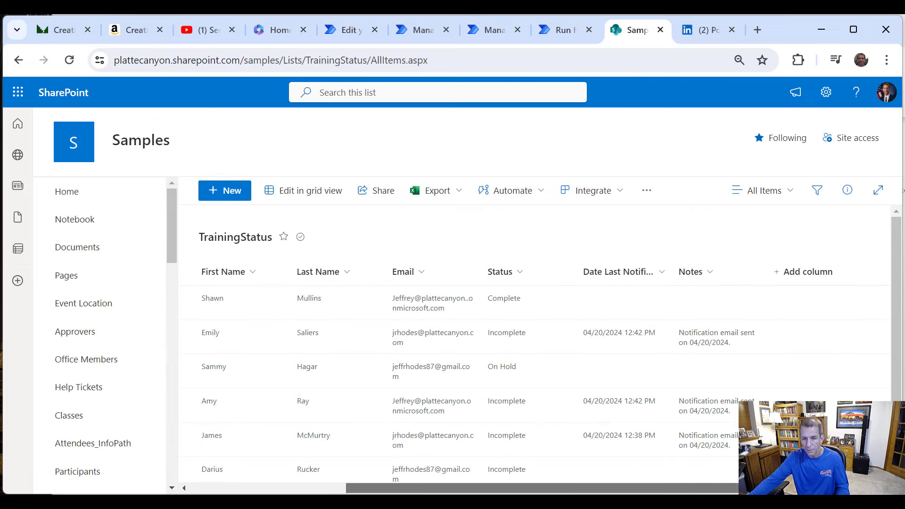